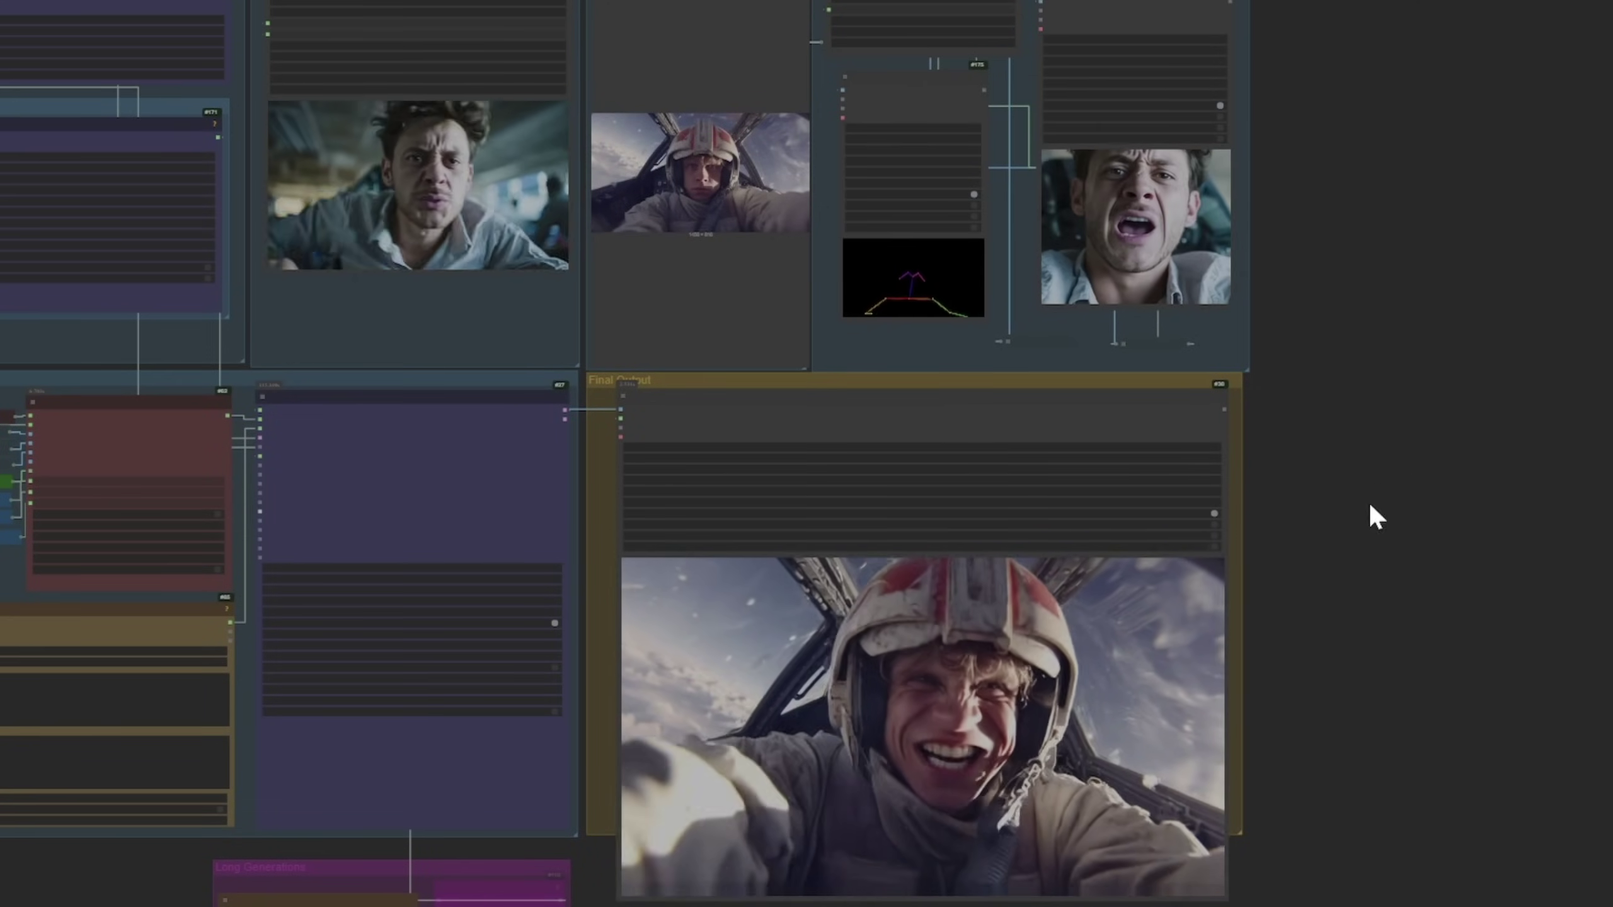
Step: Examine the helmeted pilot and raccoon examples, comparing the driving video, reference image and final output of each
left_click_drag(1378, 511, 1409, 505)
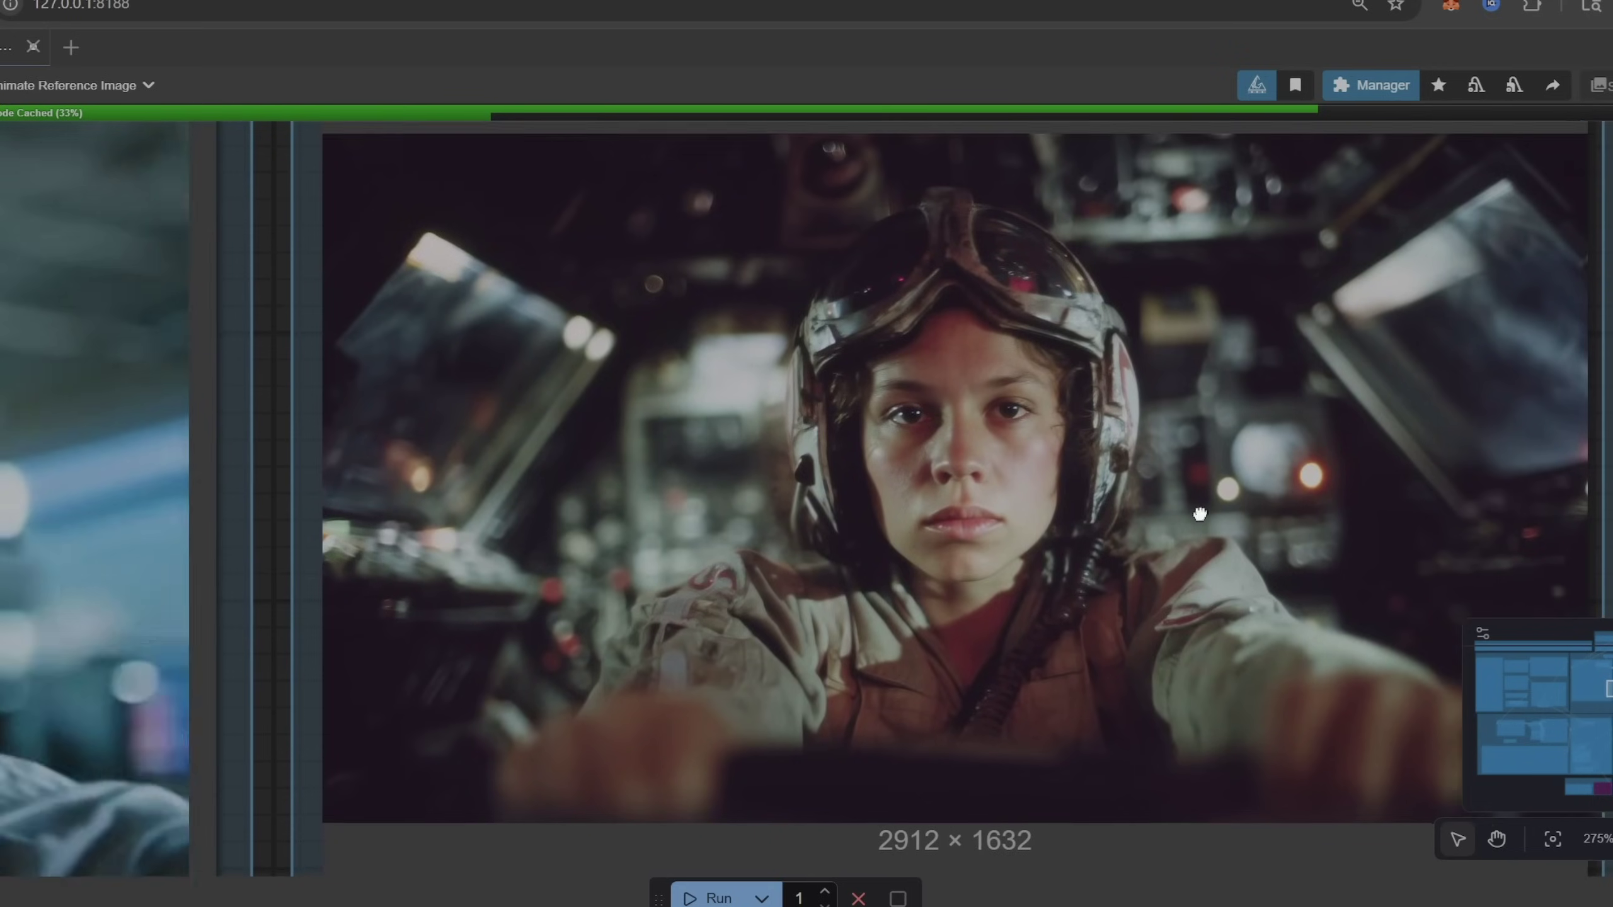
scroll(400, 381, "down", 3)
scroll(445, 400, "down", 10)
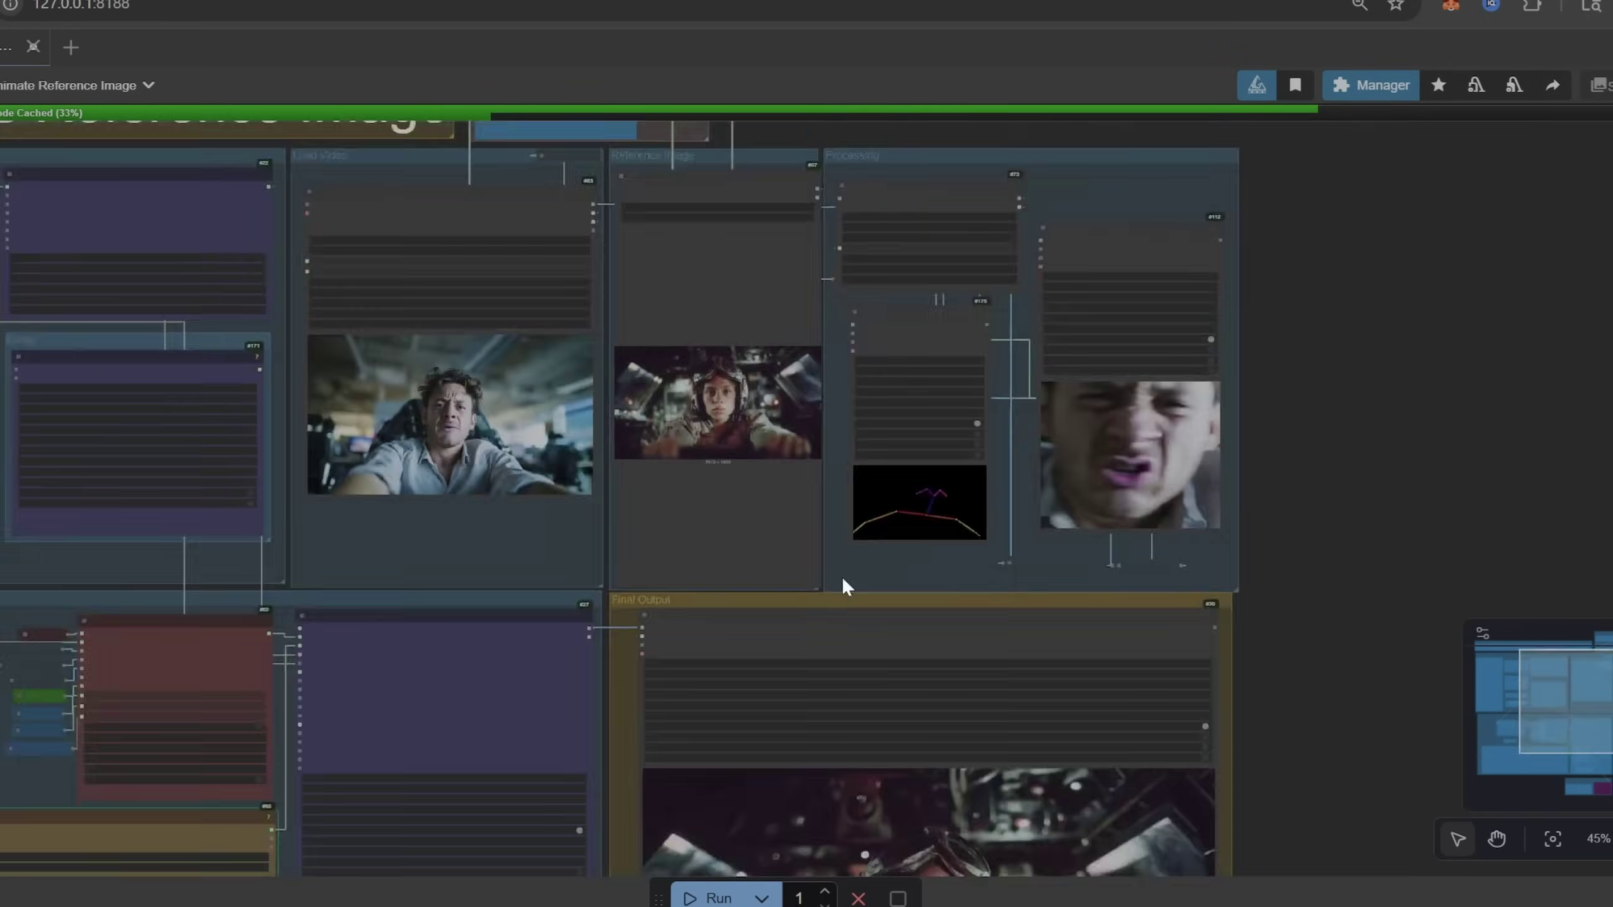
left_click_drag(900, 778, 645, 436)
scroll(673, 508, "up", 8)
scroll(753, 691, "down", 12)
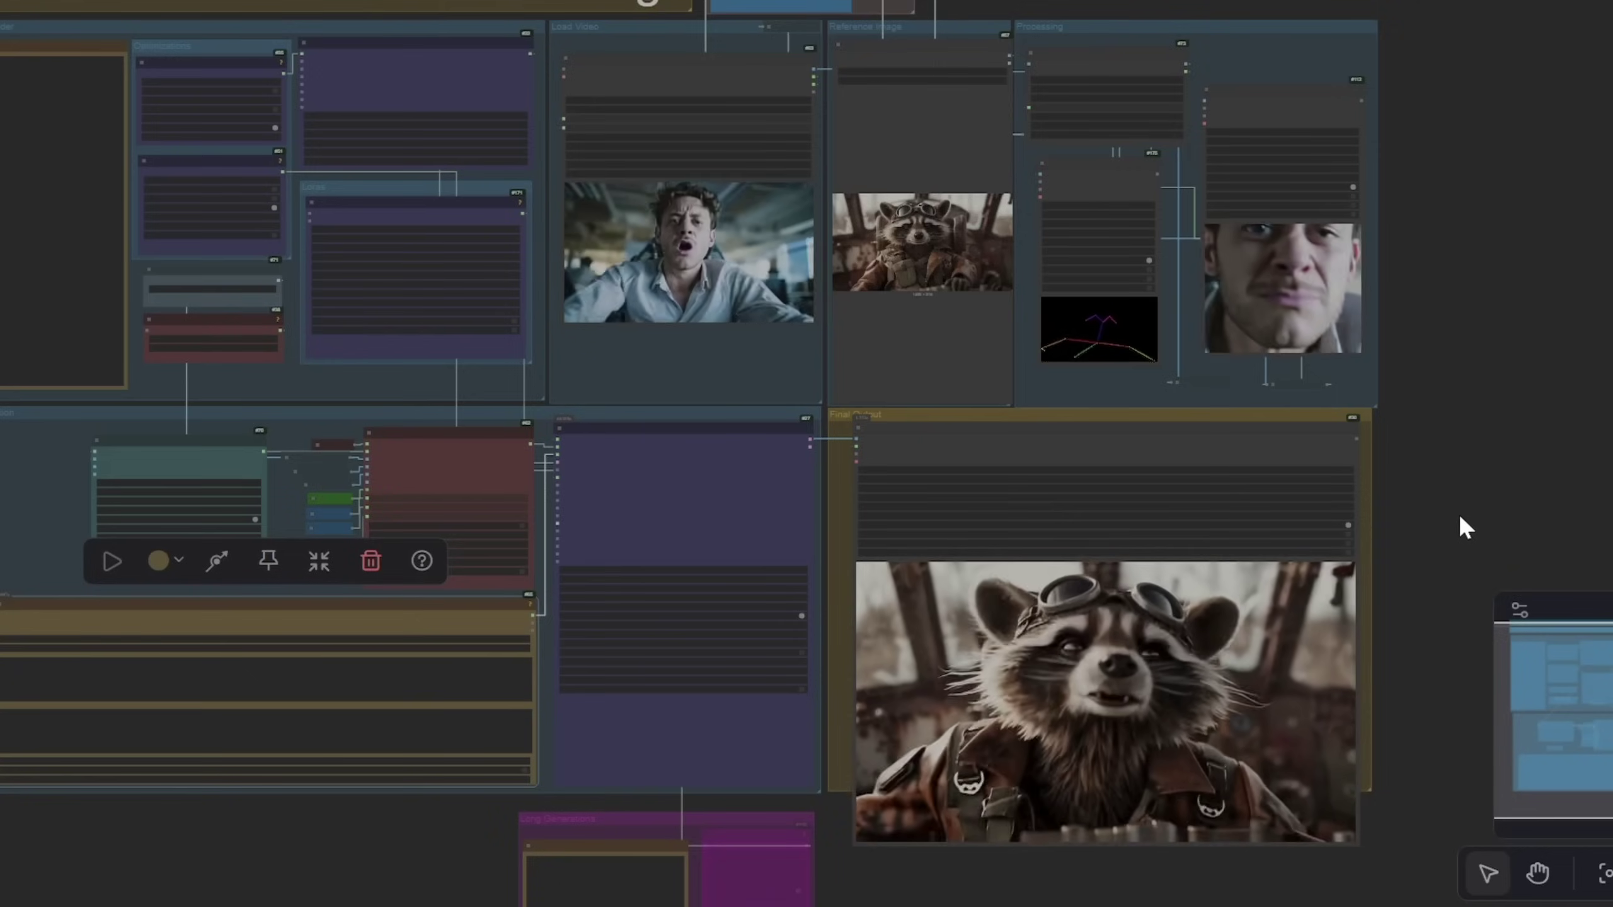
scroll(1459, 518, "down", 2)
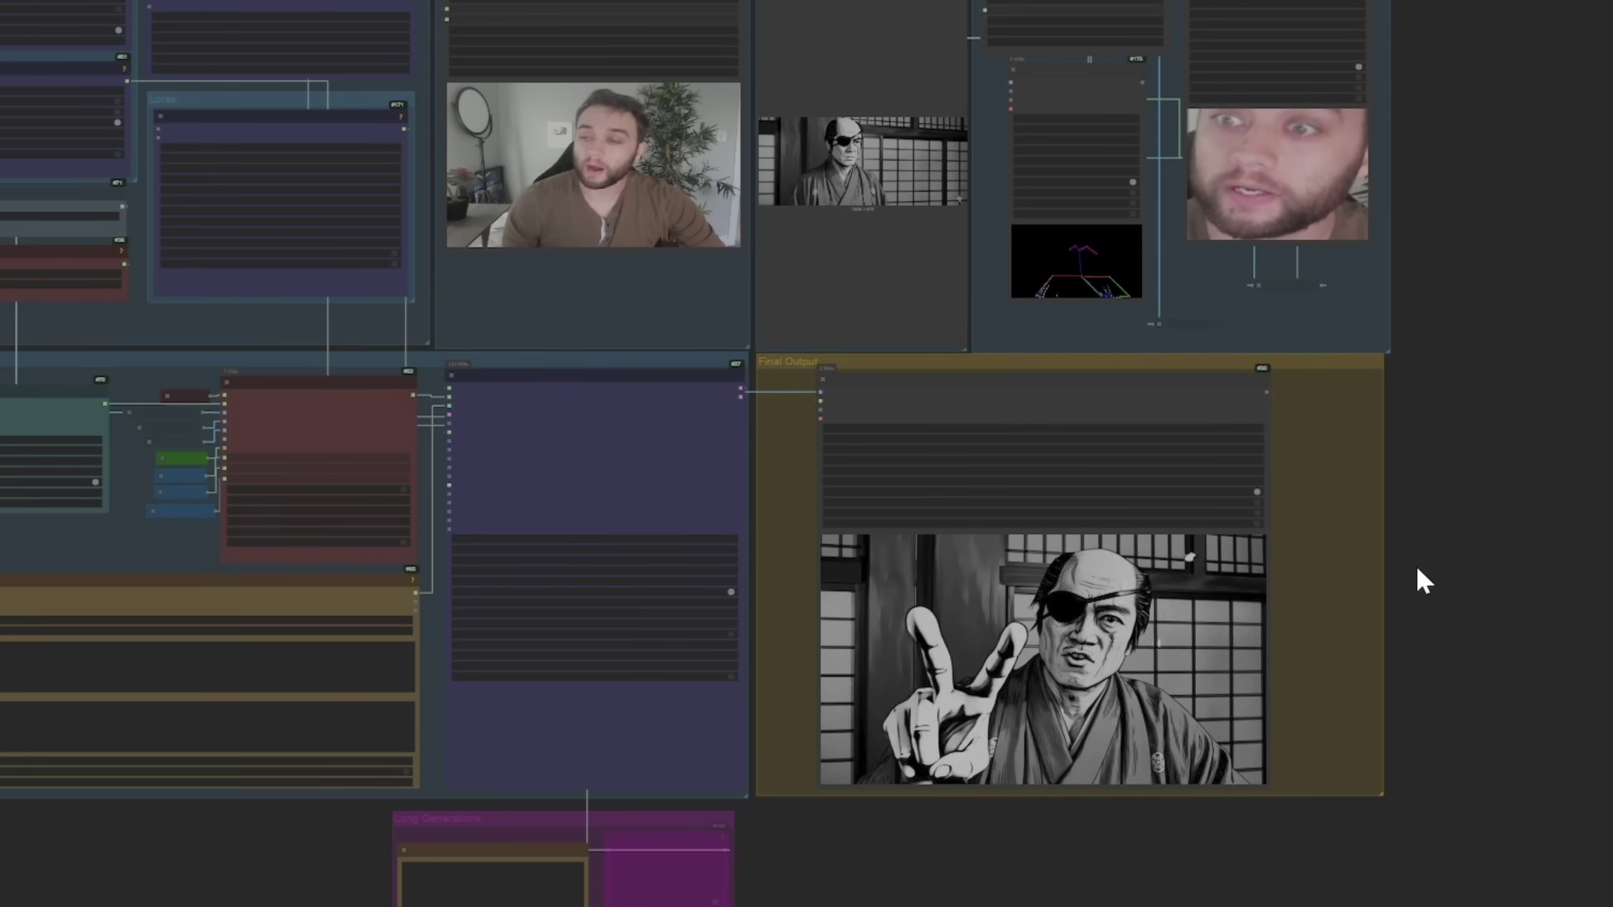
Step: Examine the samurai example, comparing the driving video with the reference image of the man wearing an eye patch
left_click_drag(1411, 563, 1572, 641)
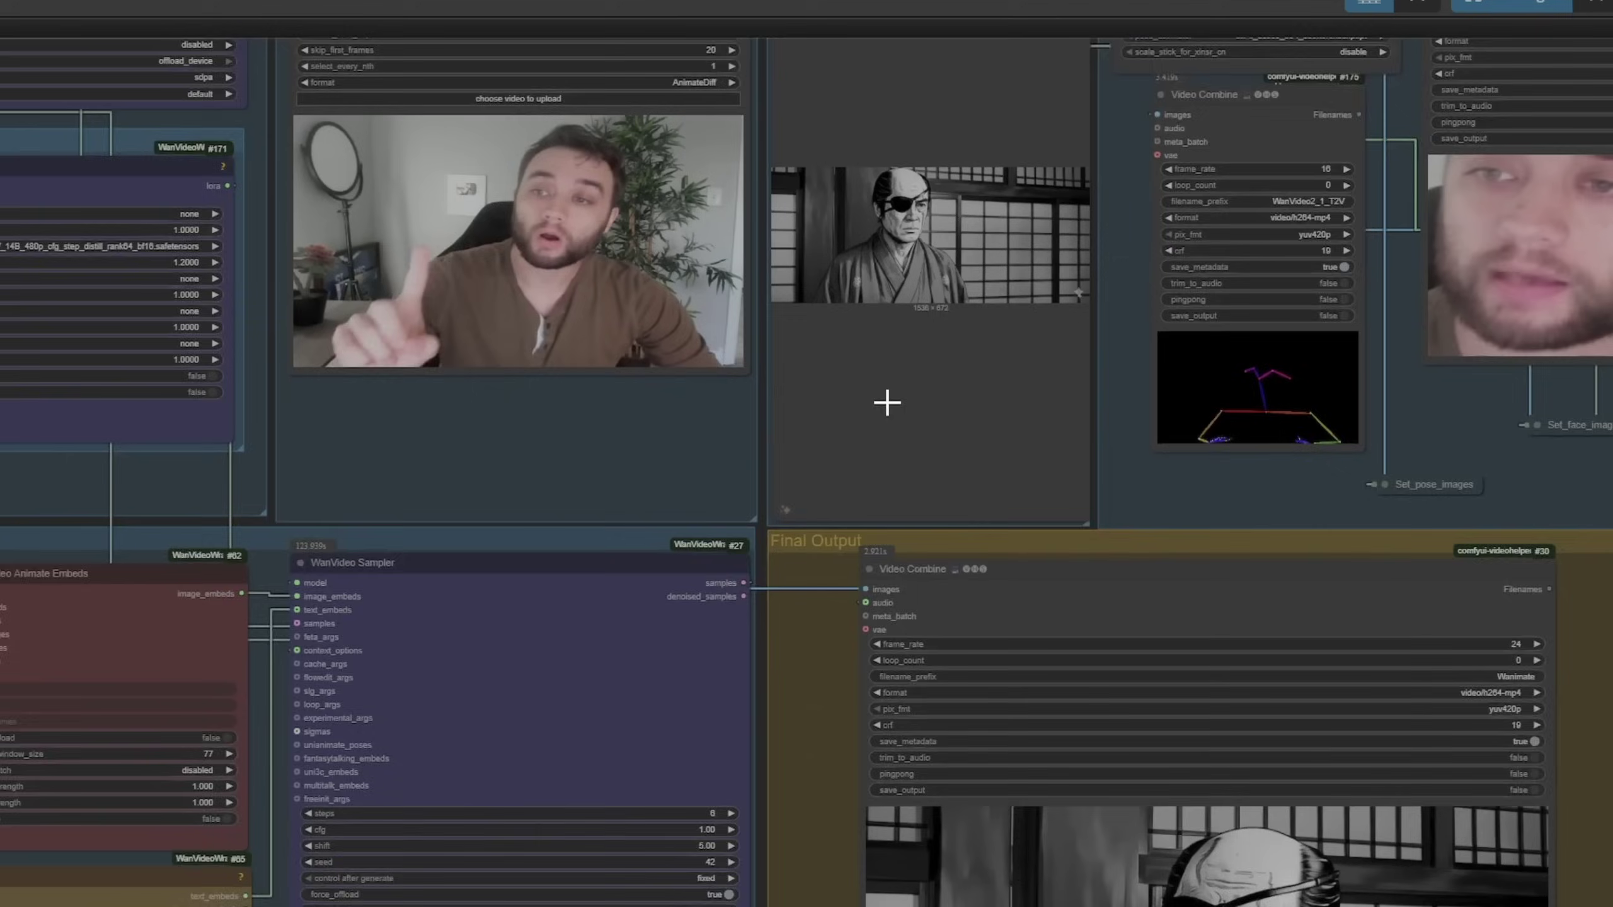
scroll(887, 402, "down", 2)
left_click_drag(934, 540, 953, 852)
scroll(978, 784, "up", 14)
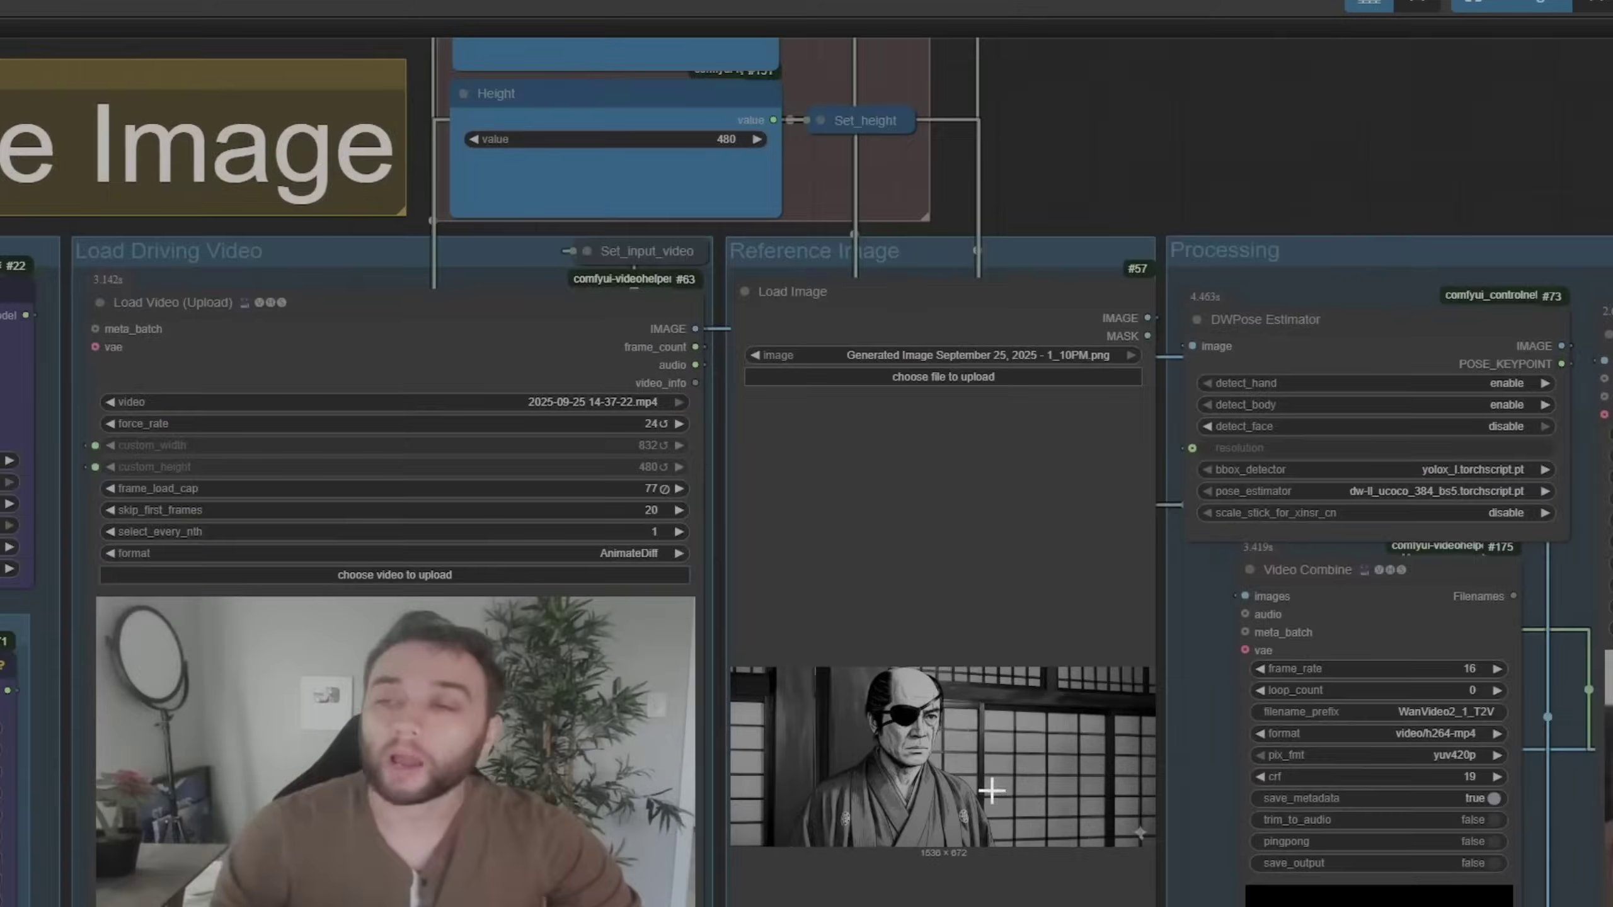
scroll(811, 625, "up", 2)
left_click_drag(810, 625, 912, 360)
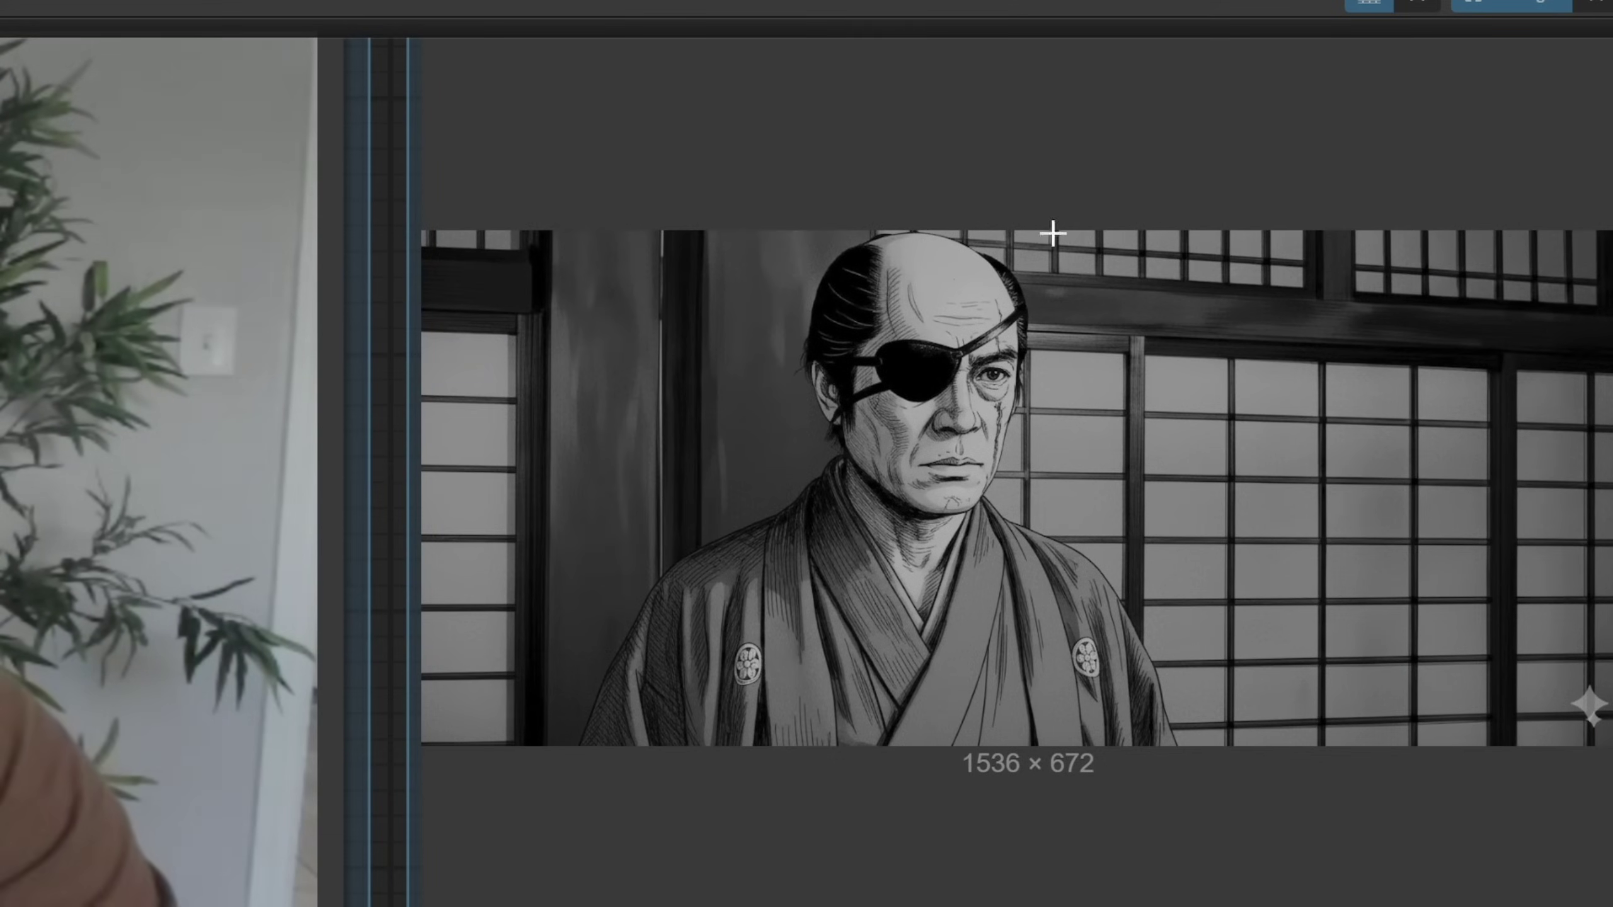
scroll(1088, 664, "down", 8)
scroll(458, 638, "down", 8)
left_click_drag(857, 602, 883, 440)
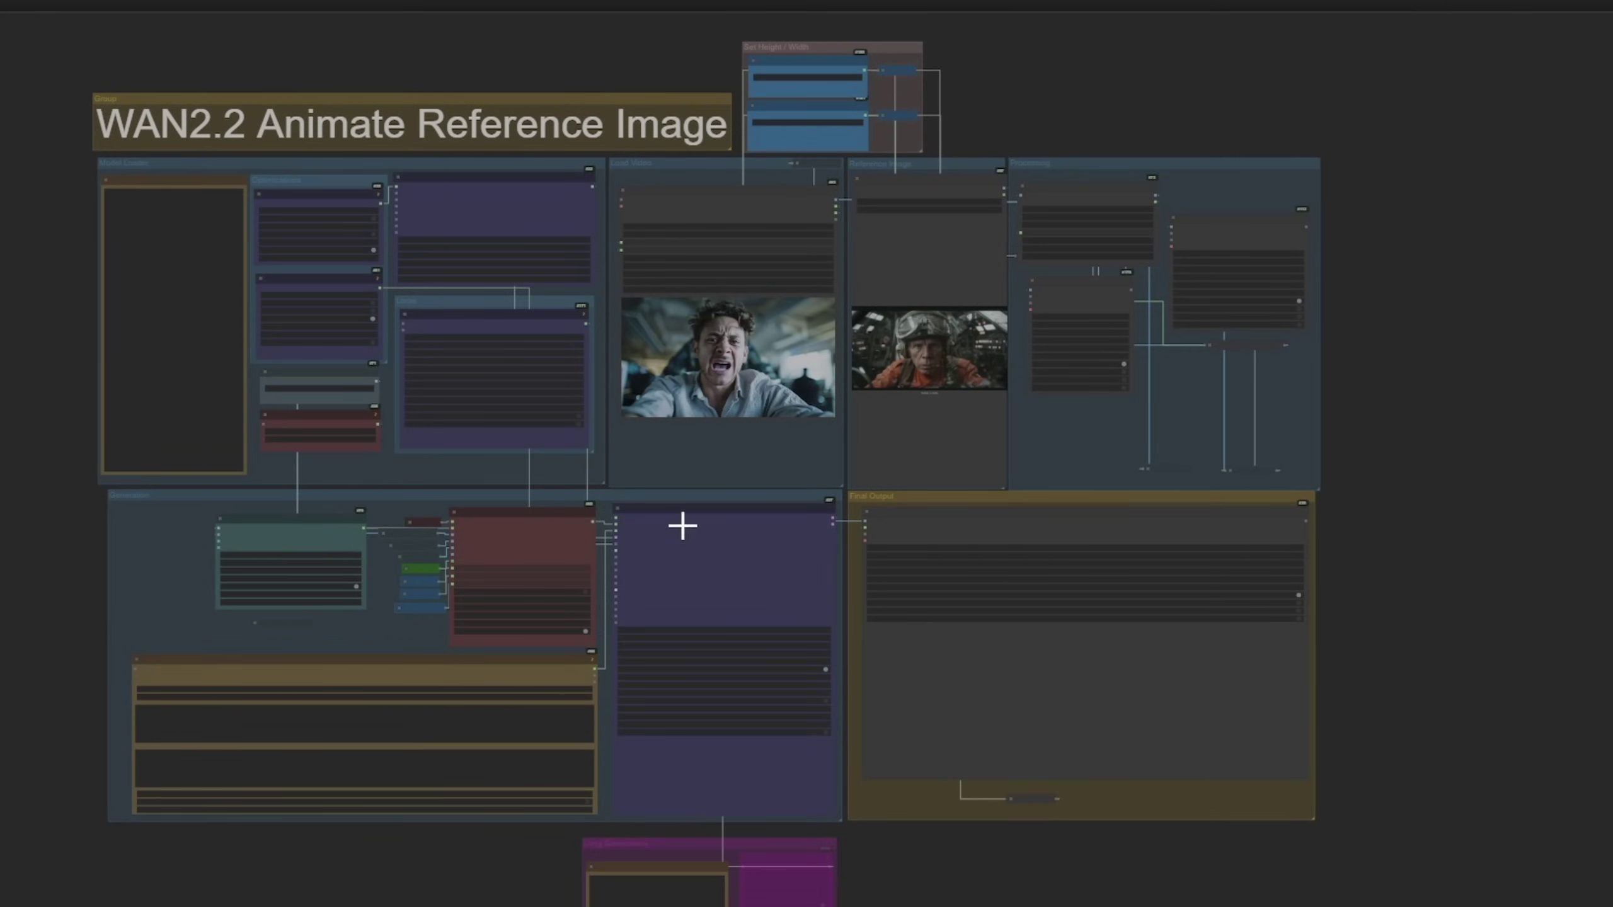
Step: Examine the WAN2.2 Animate Reference Image workflow's loader, LoRA, animate embeds and sampler nodes along with the driving video
scroll(746, 671, "up", 1)
scroll(731, 667, "down", 1)
scroll(333, 532, "up", 7)
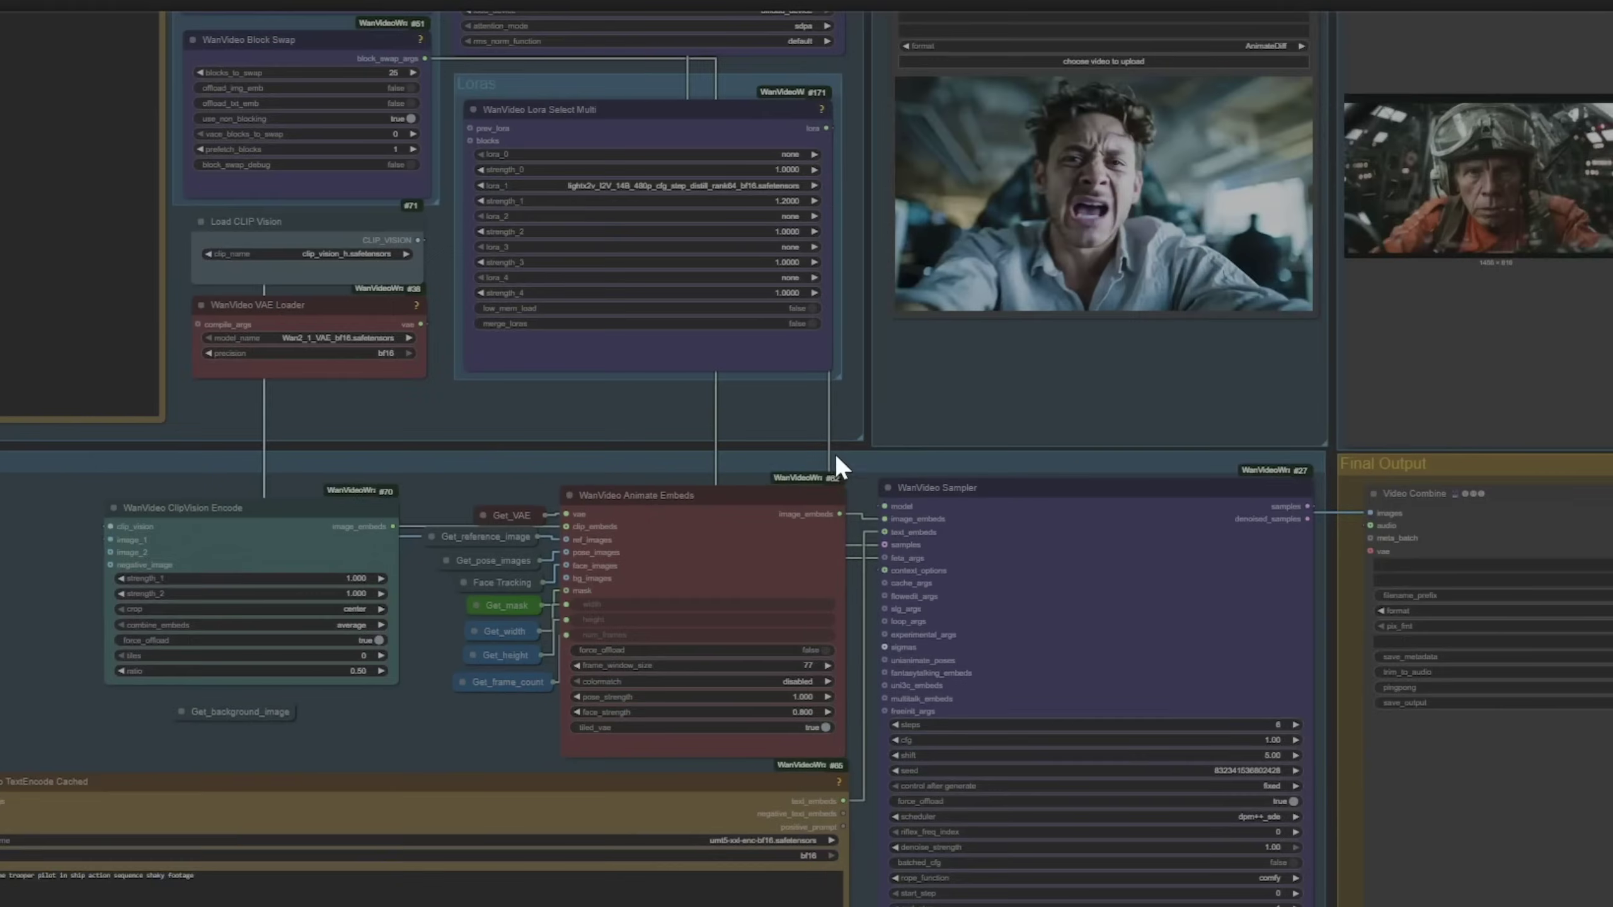
scroll(837, 454, "up", 4)
left_click_drag(812, 385, 897, 623)
scroll(897, 623, "down", 2)
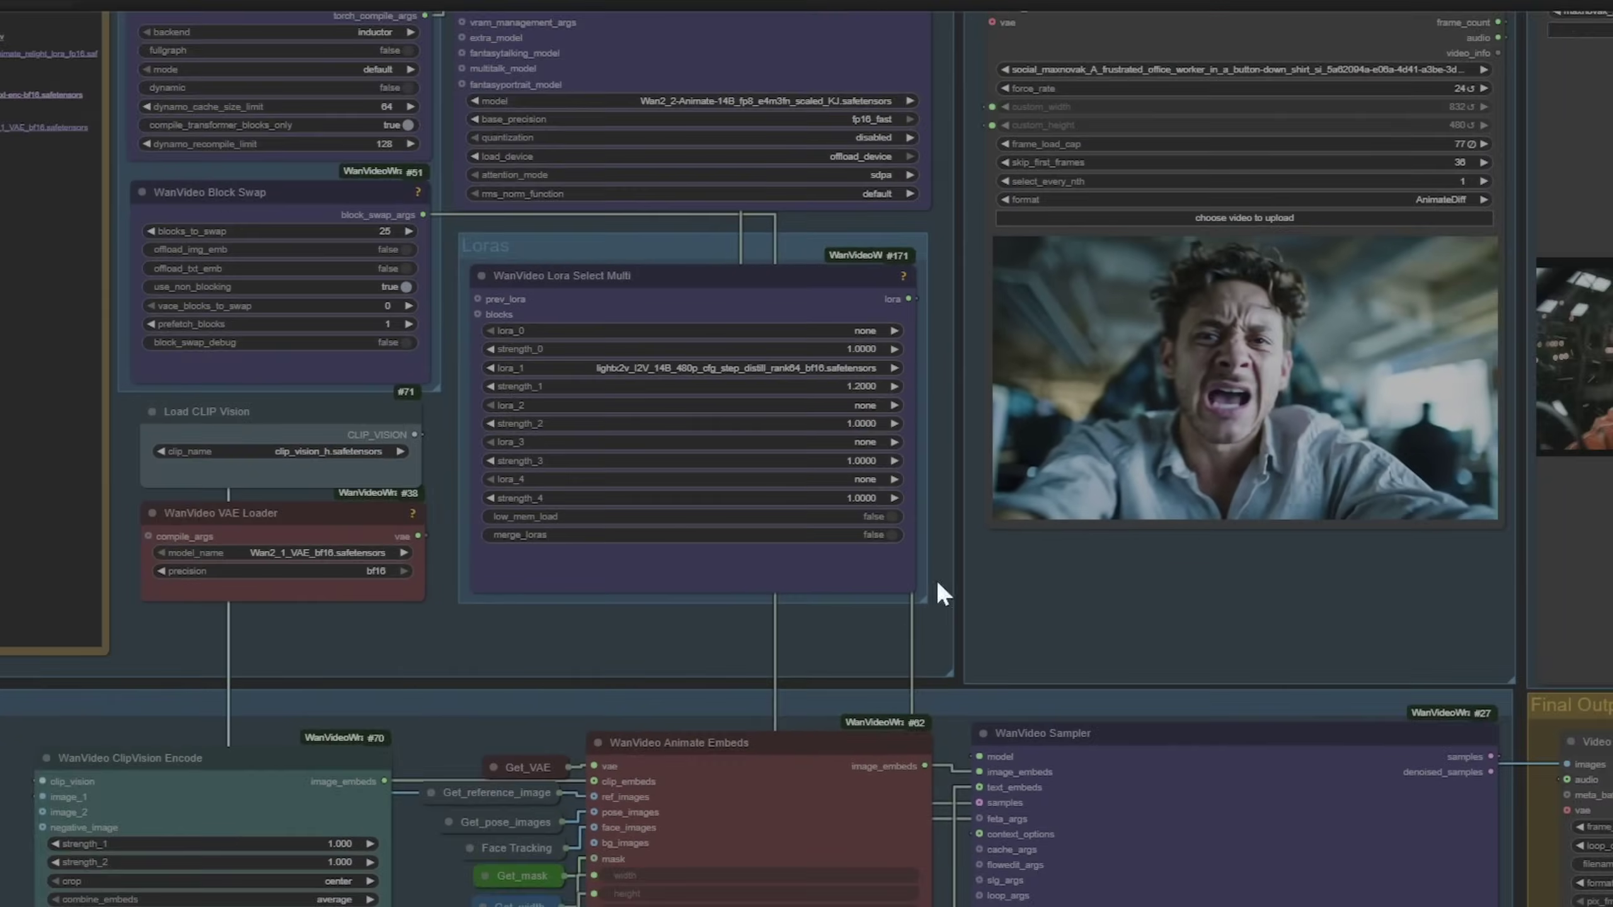
left_click_drag(1039, 538, 787, 718)
scroll(959, 692, "down", 3)
left_click_drag(1133, 708, 752, 494)
scroll(412, 664, "down", 5)
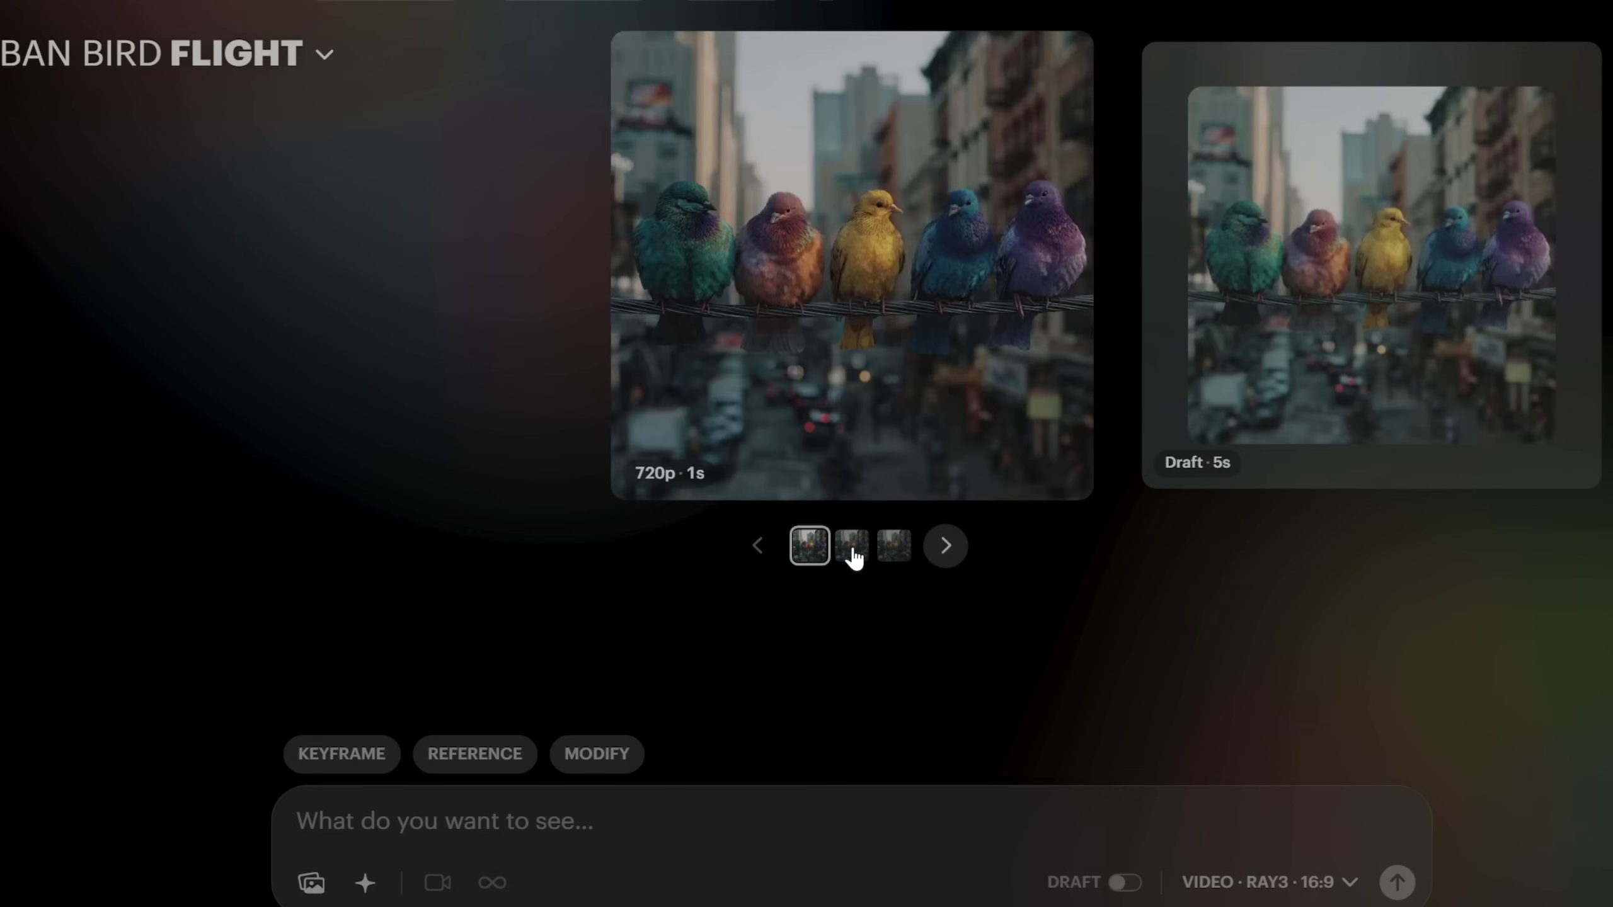
Step: Switch to the urban bird flight project and view the second version of the colored birds clip
left_click(853, 550)
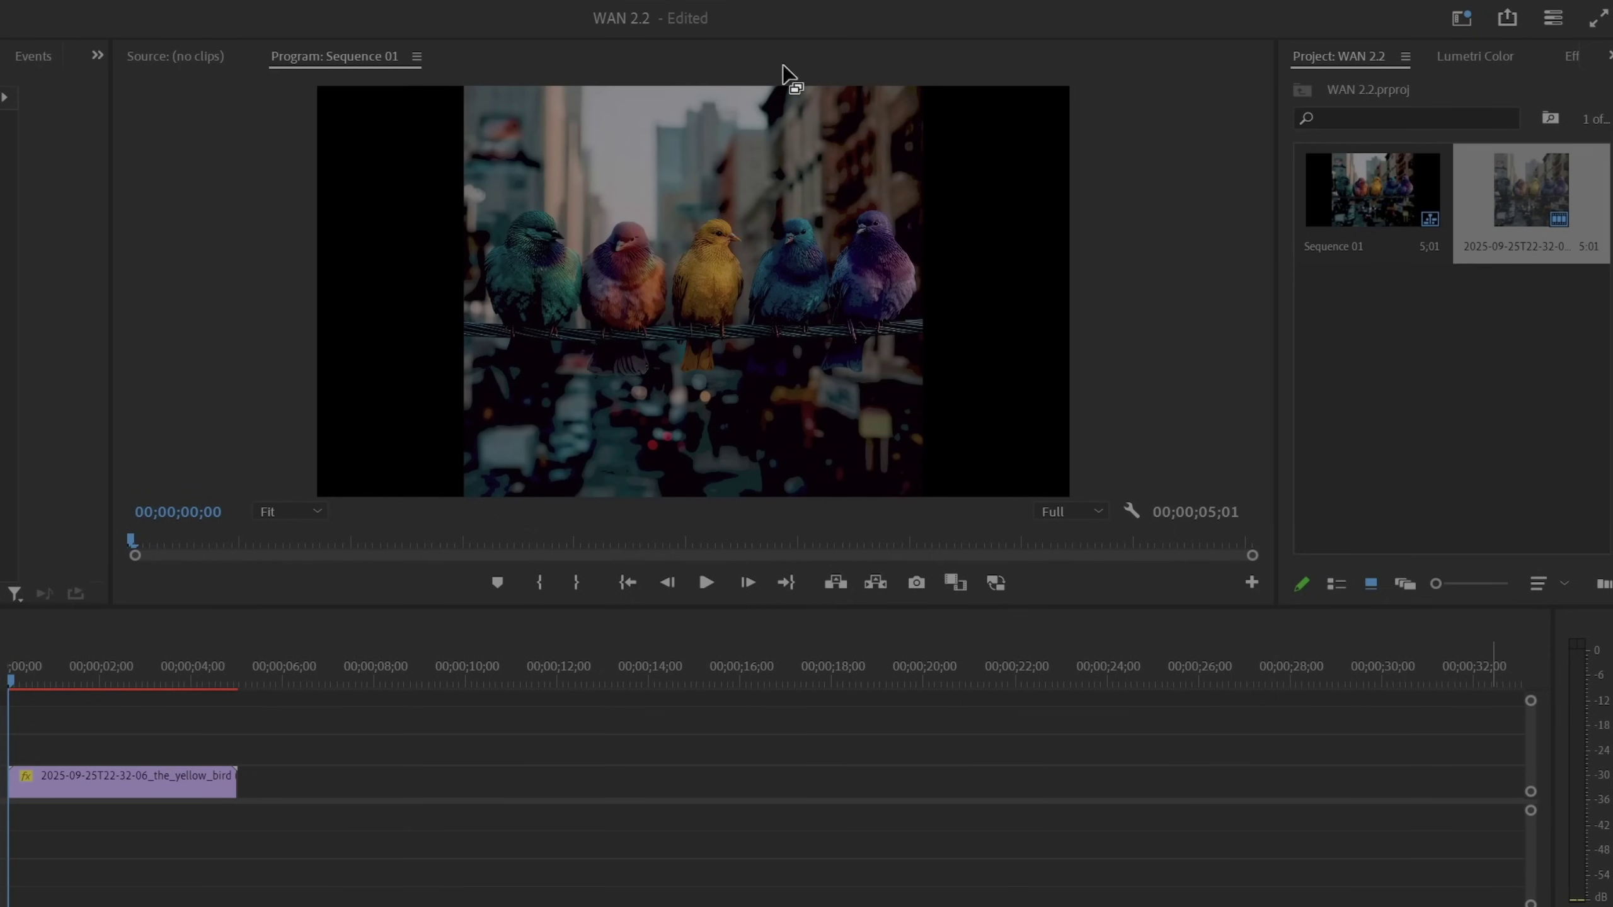
Step: Switch to Premiere Pro and override the bird clip's media color space with Rec. 2020 (Scene)
right_click(1533, 195)
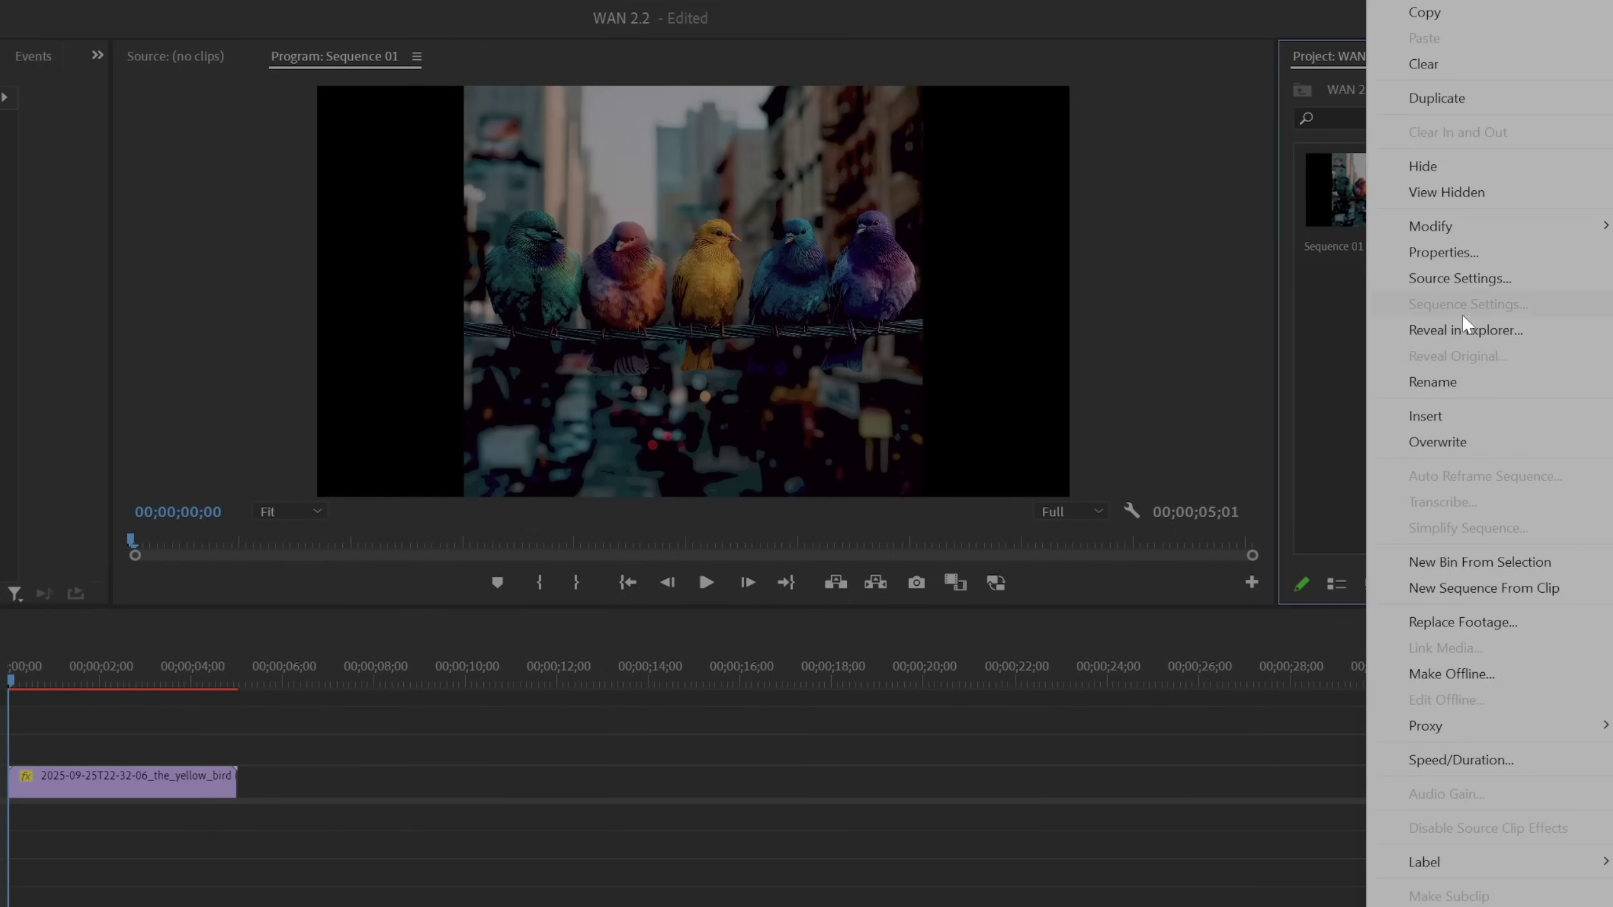
mouse_move(1474, 227)
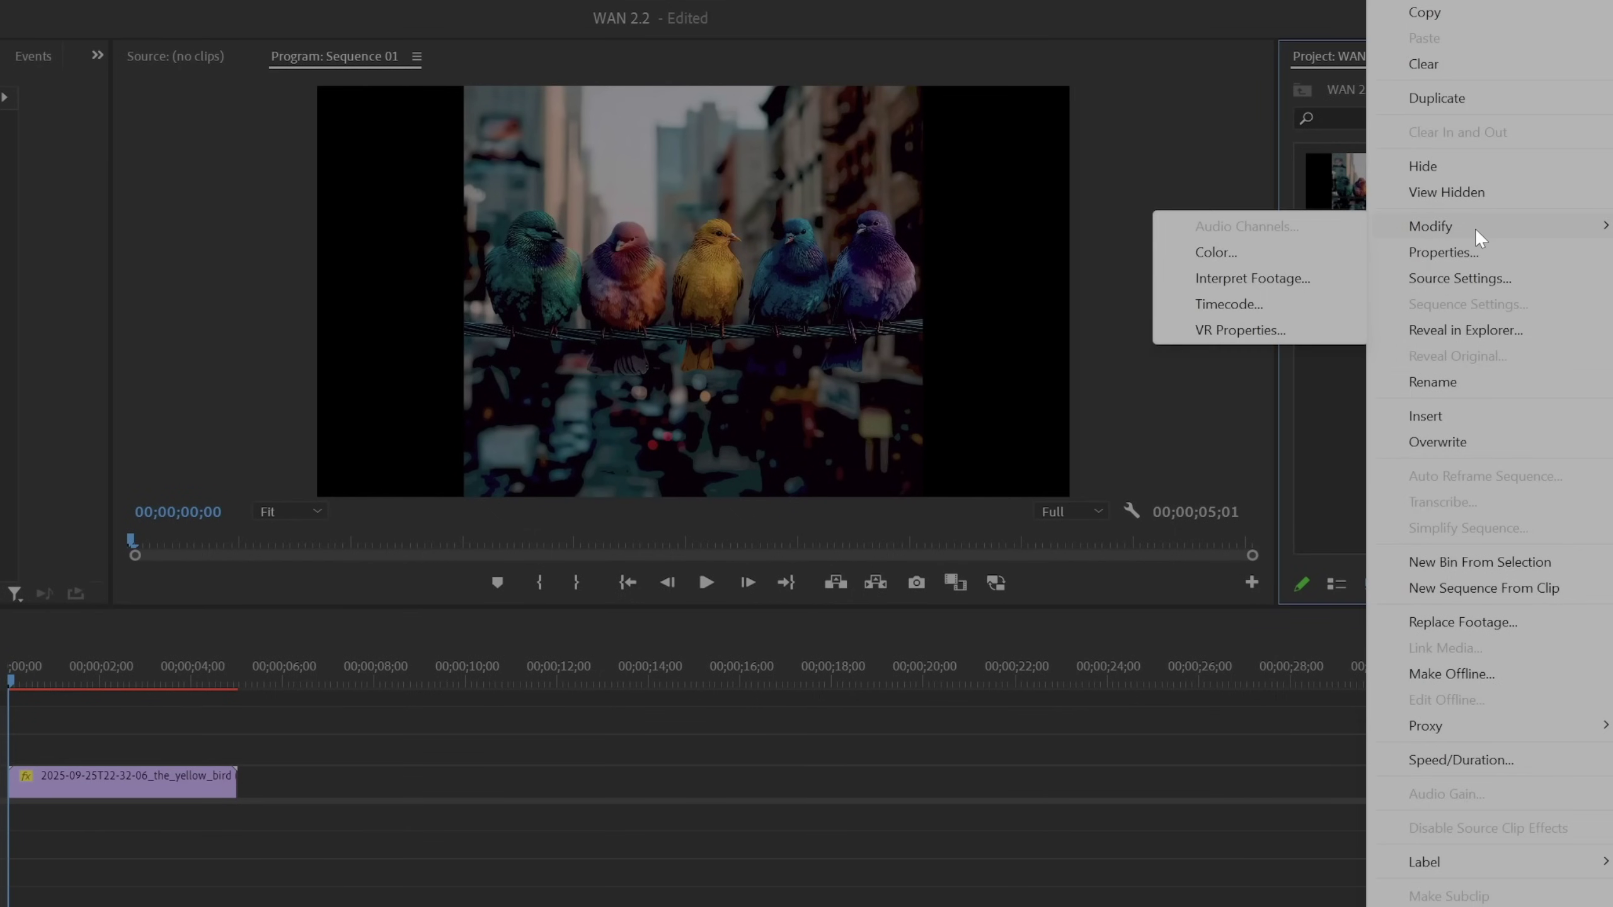
left_click(1249, 280)
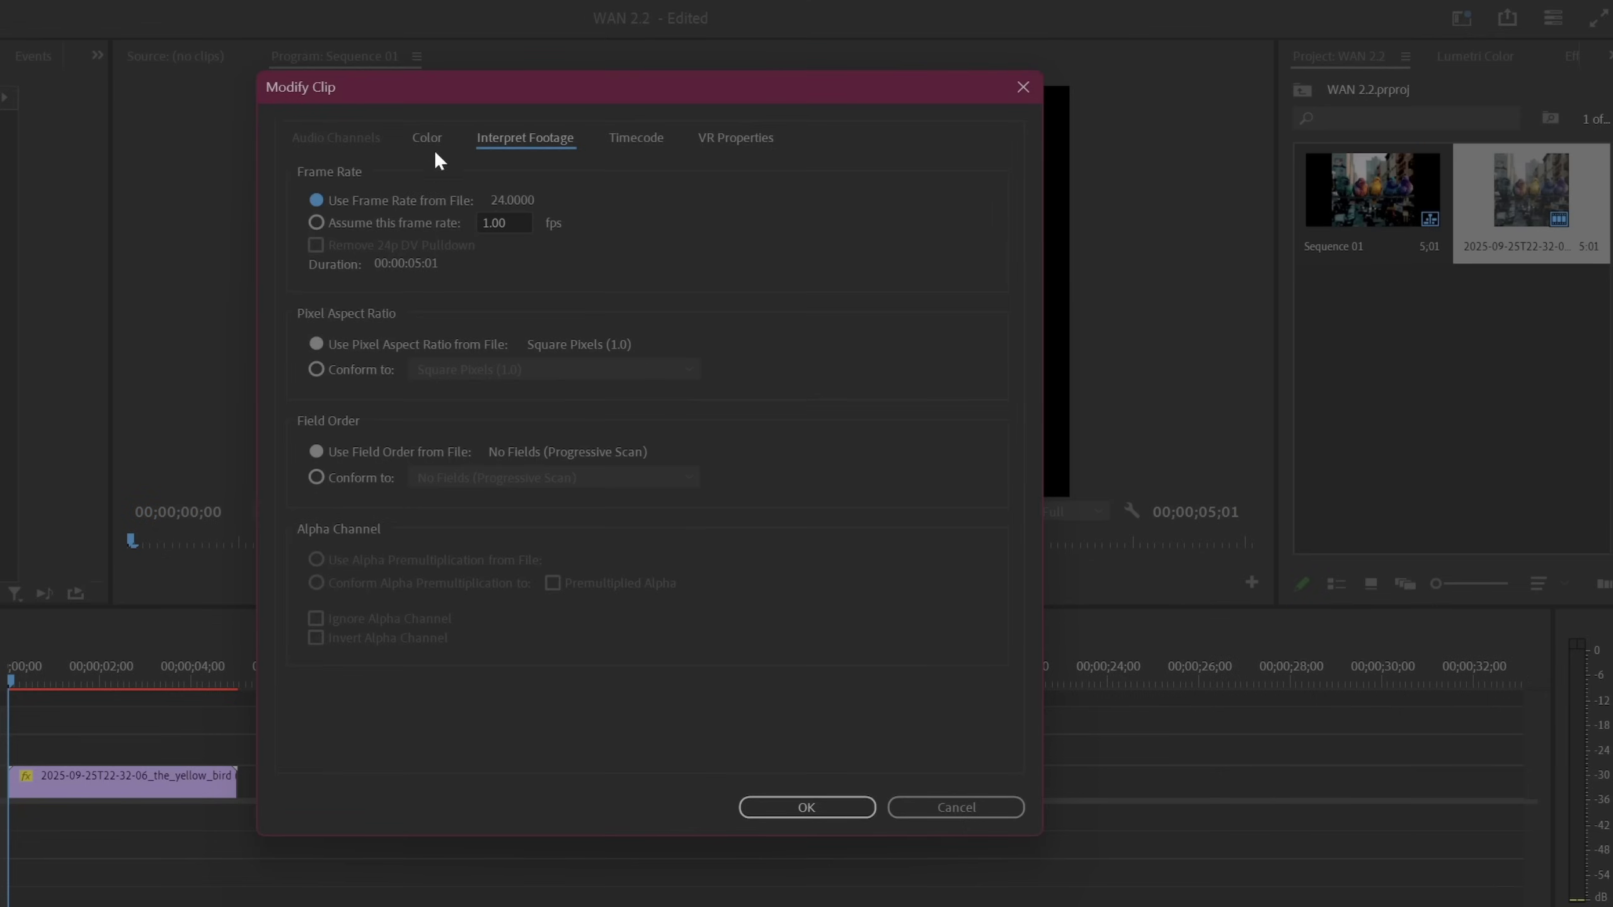
left_click_drag(660, 107, 1105, 180)
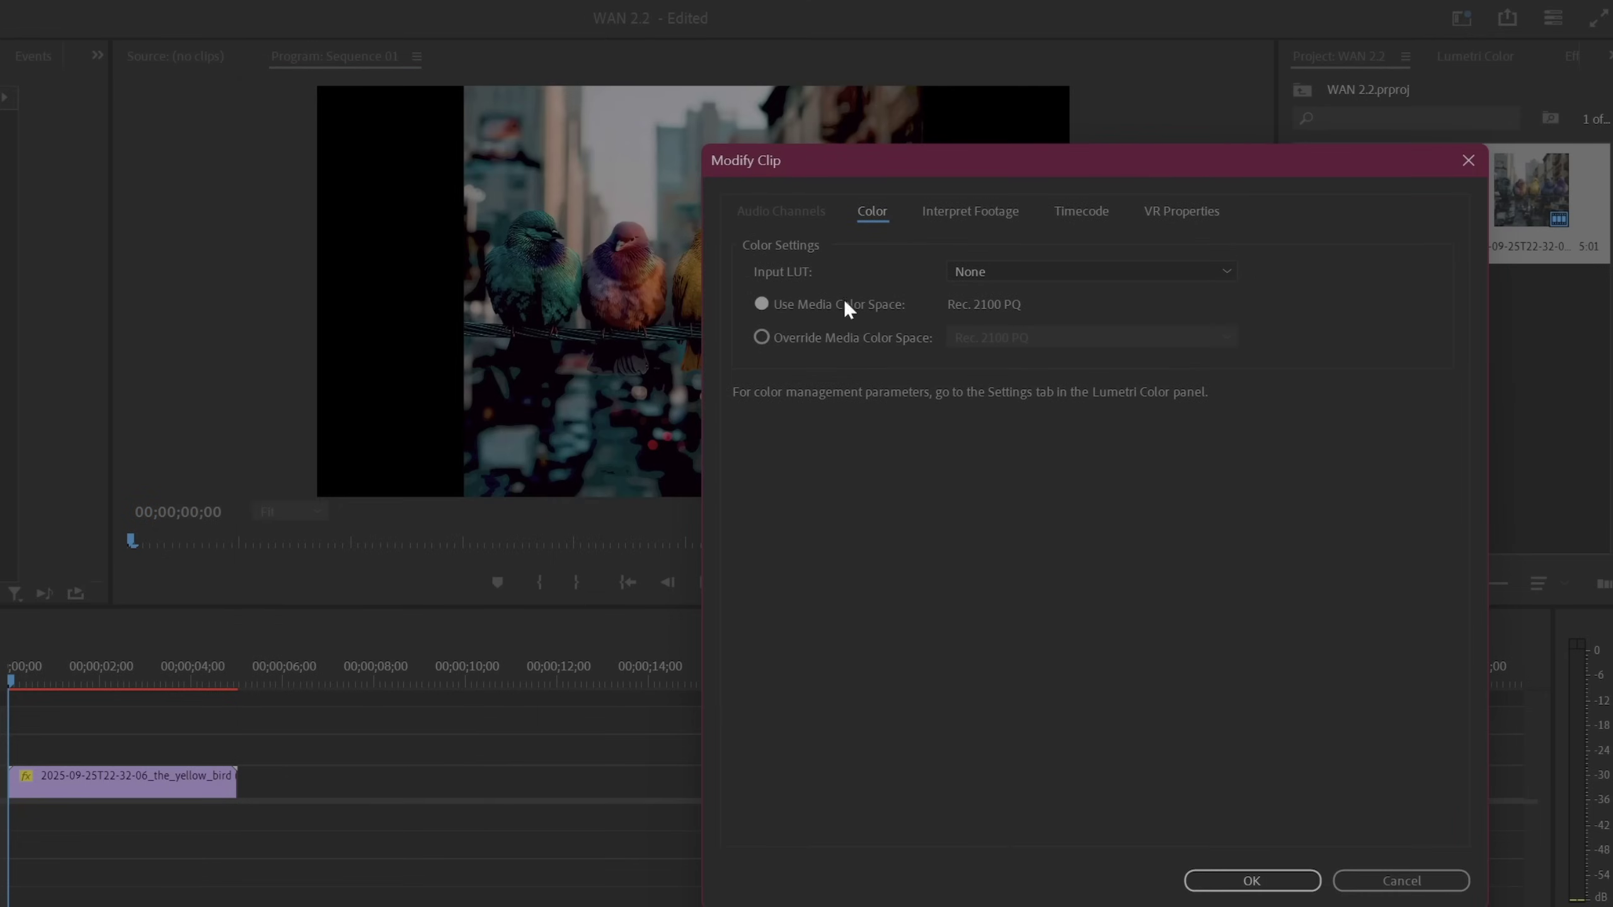
left_click(761, 336)
left_click(1022, 335)
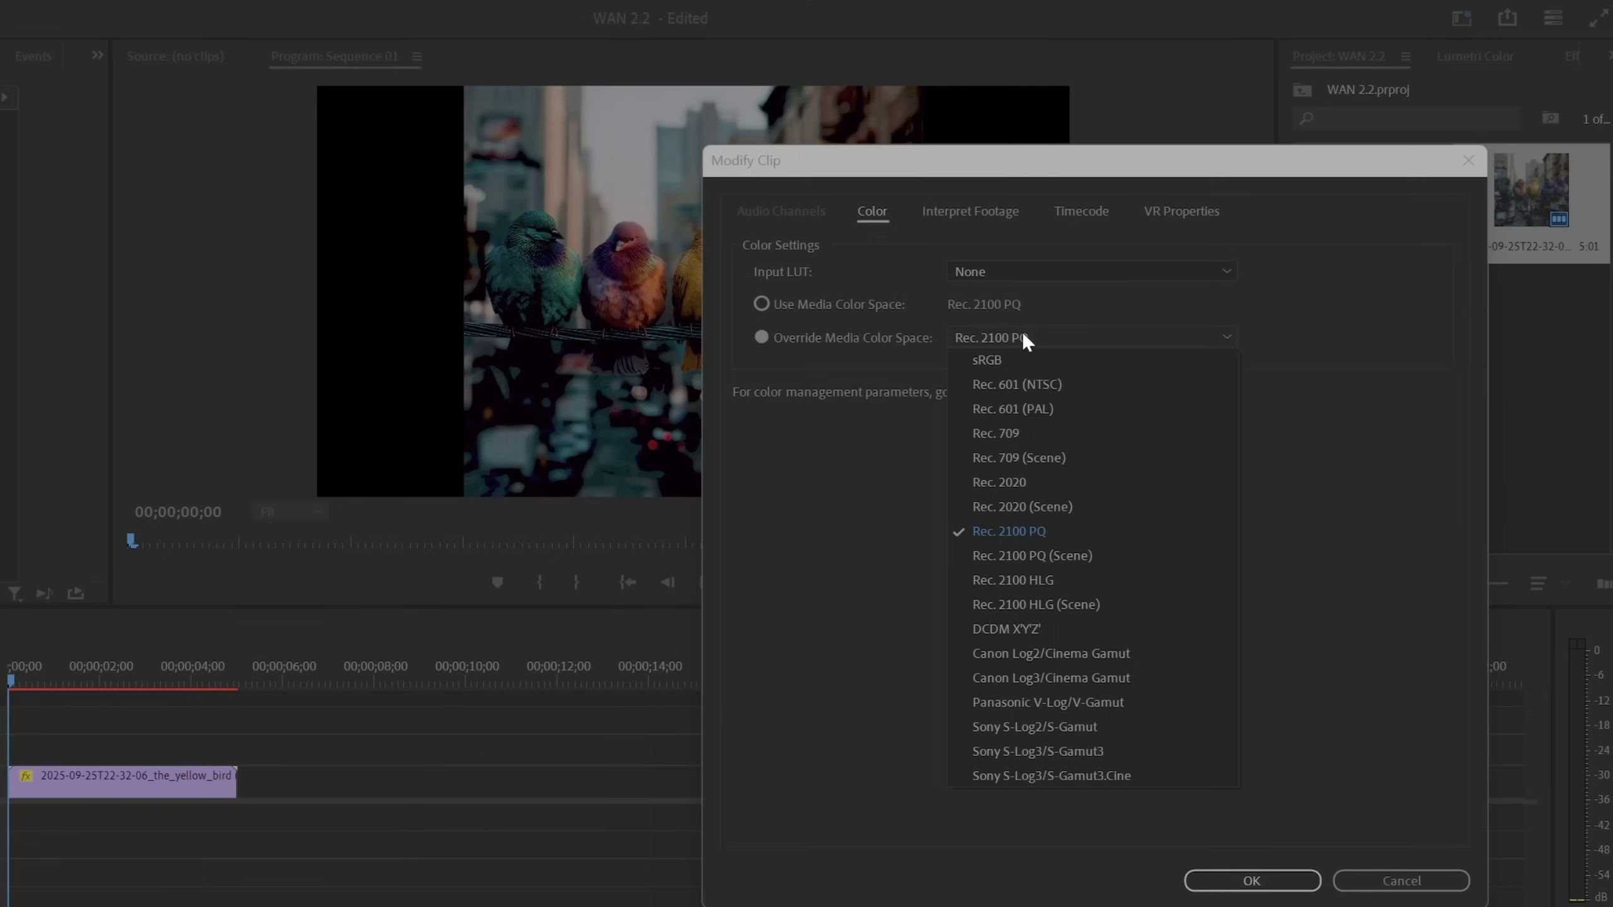
left_click(1035, 504)
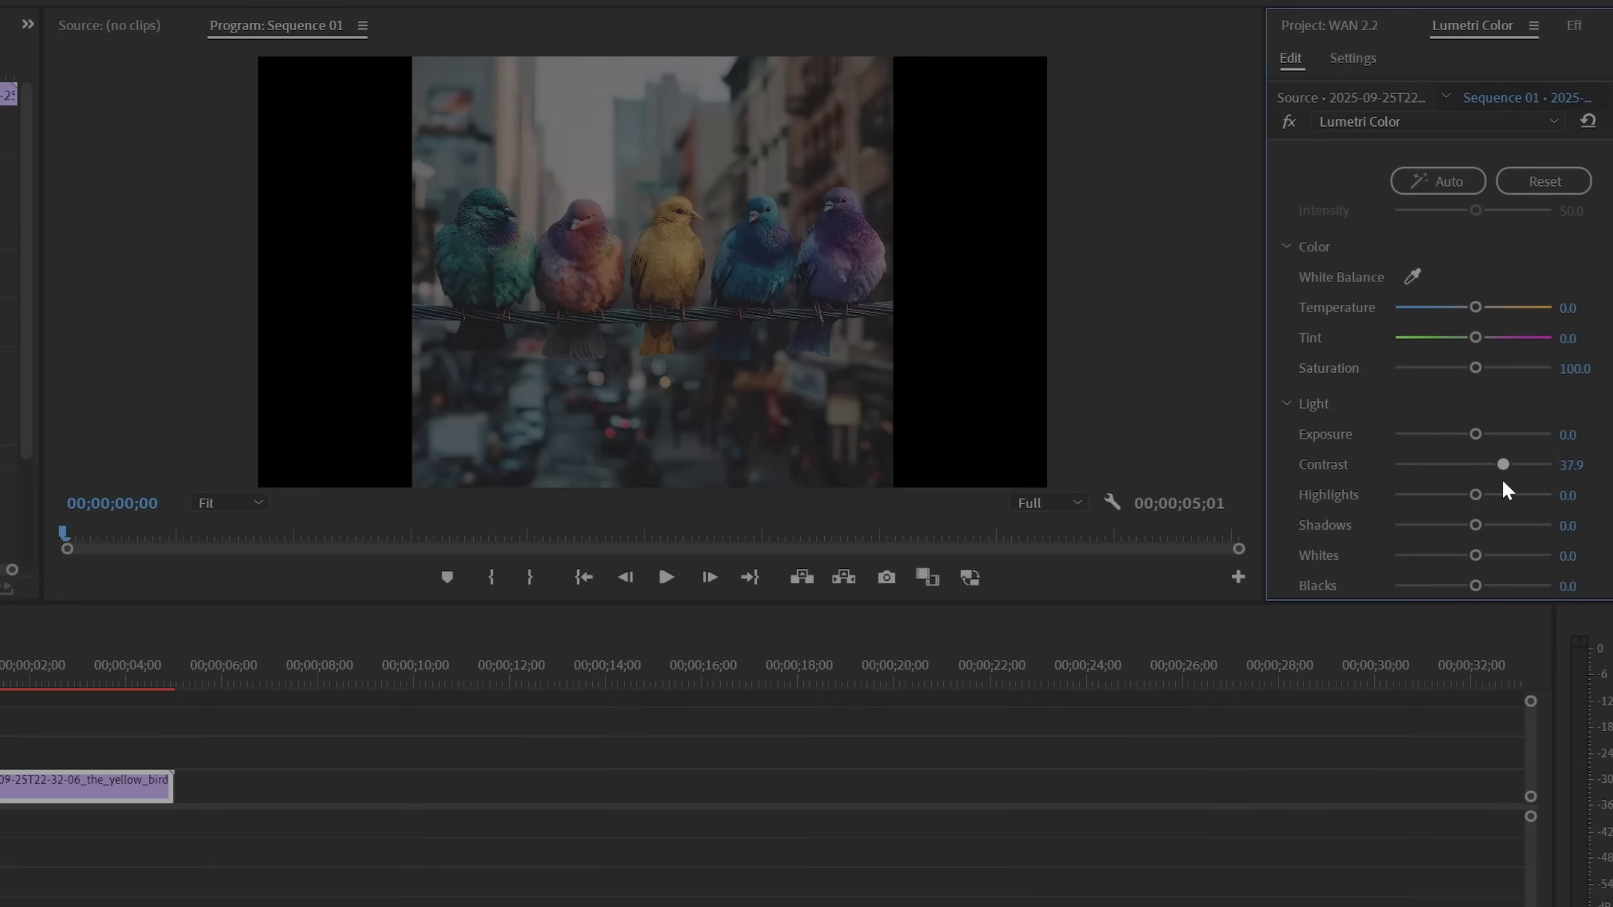
Step: Set the bird clip's Lumetri contrast to 100 and raise its exposure above 0.8
left_click_drag(1480, 435, 1490, 436)
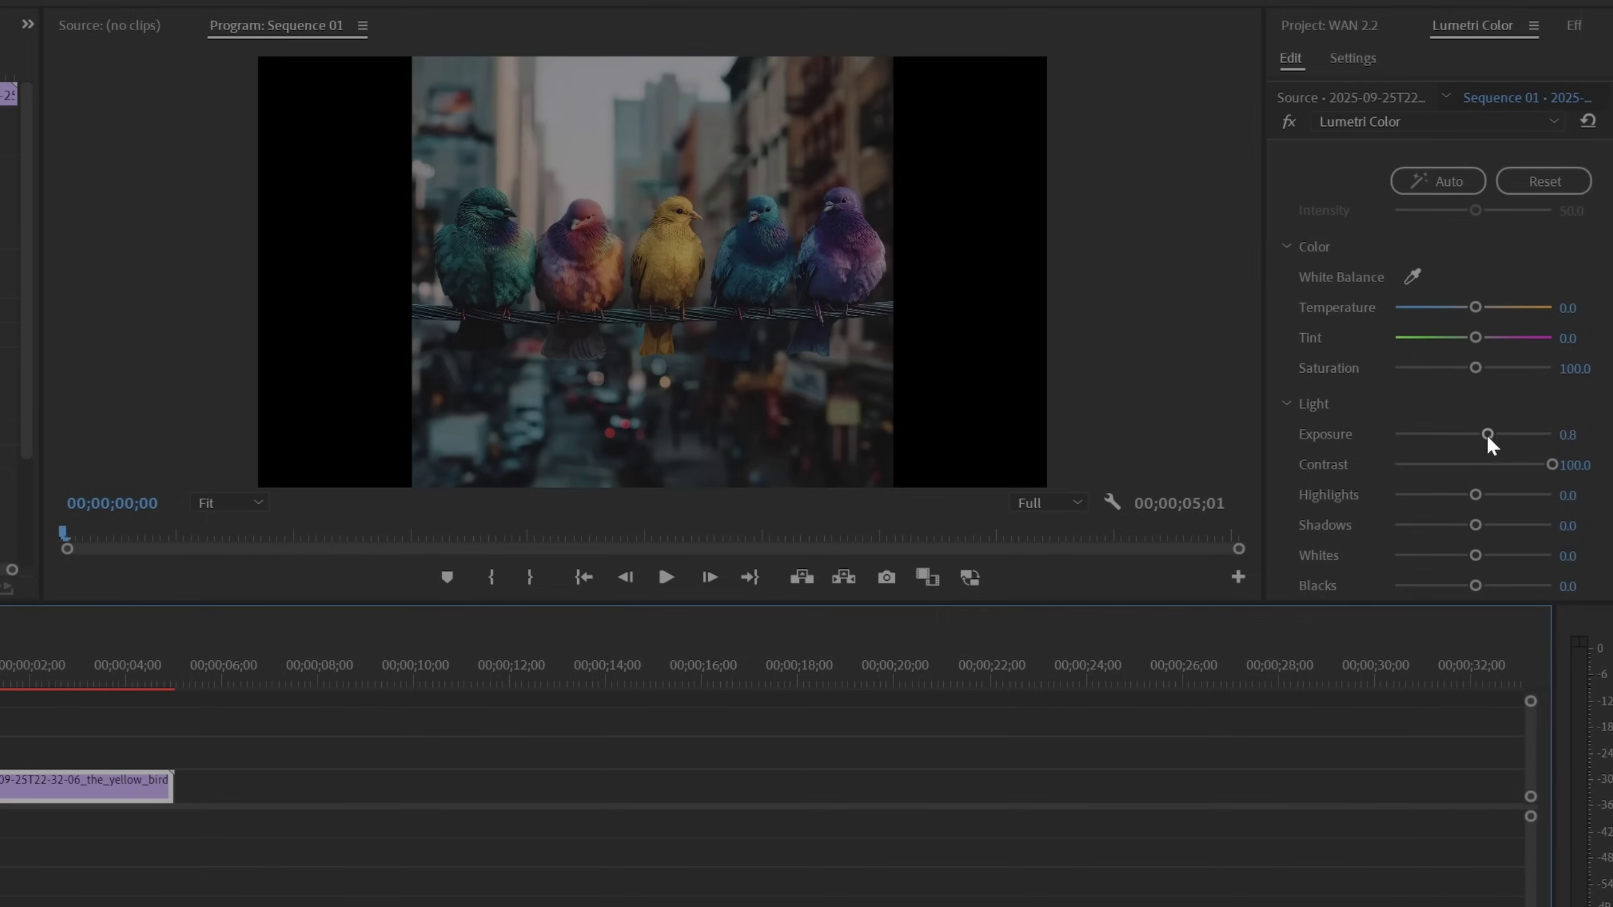
left_click_drag(1487, 439, 1506, 438)
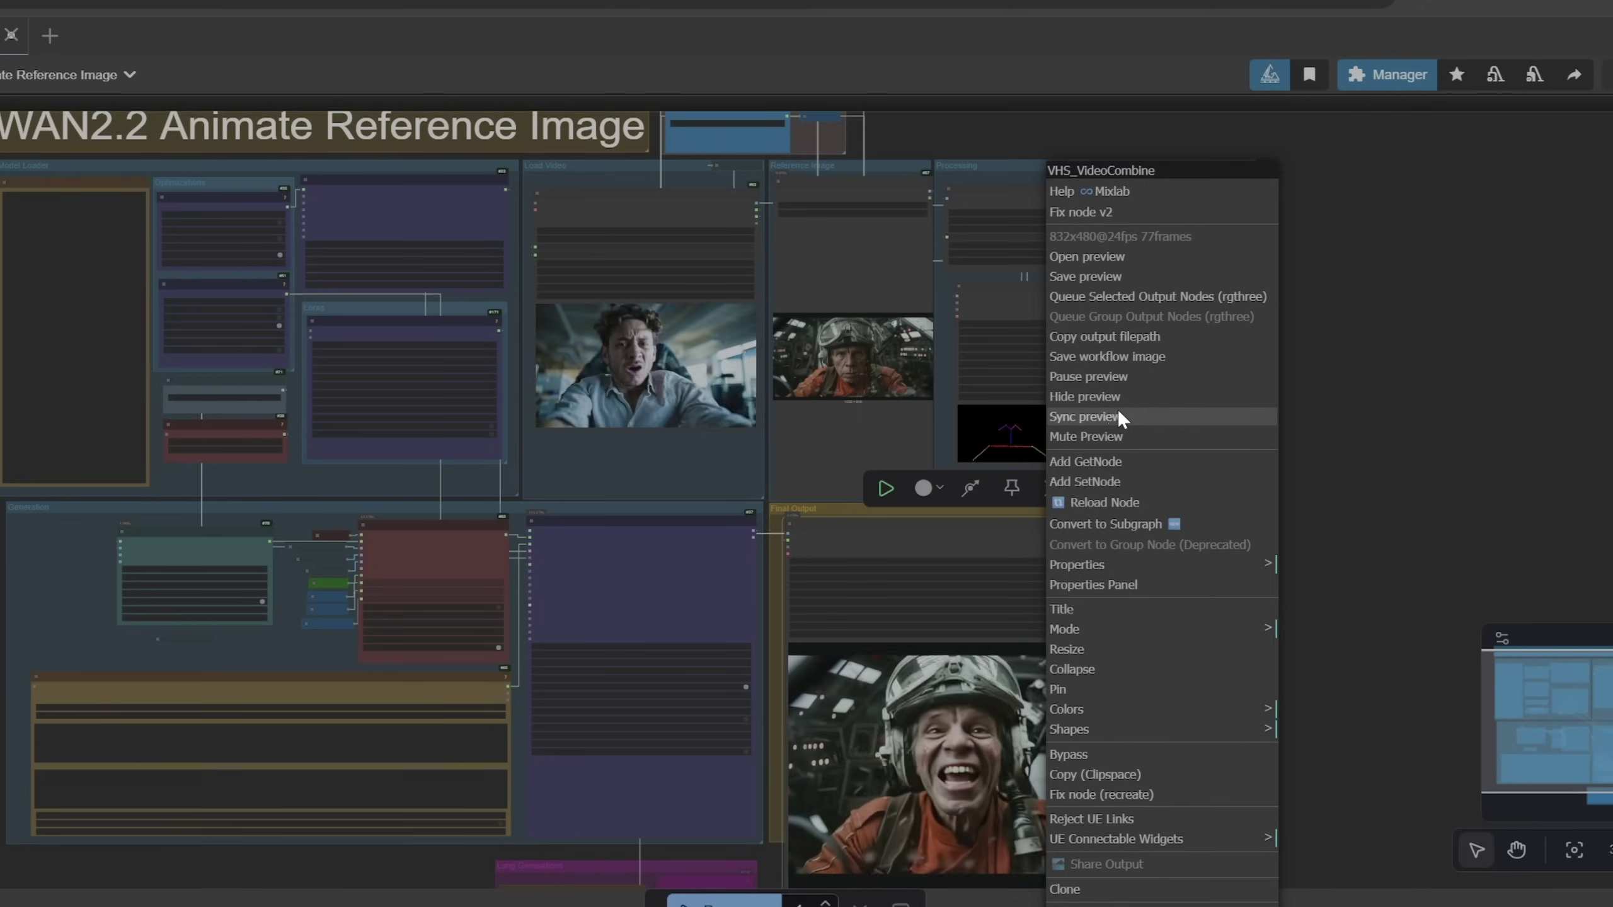
Step: Switch to ComfyUI and sync the video previews of the orange-suited pilot example
left_click(1119, 414)
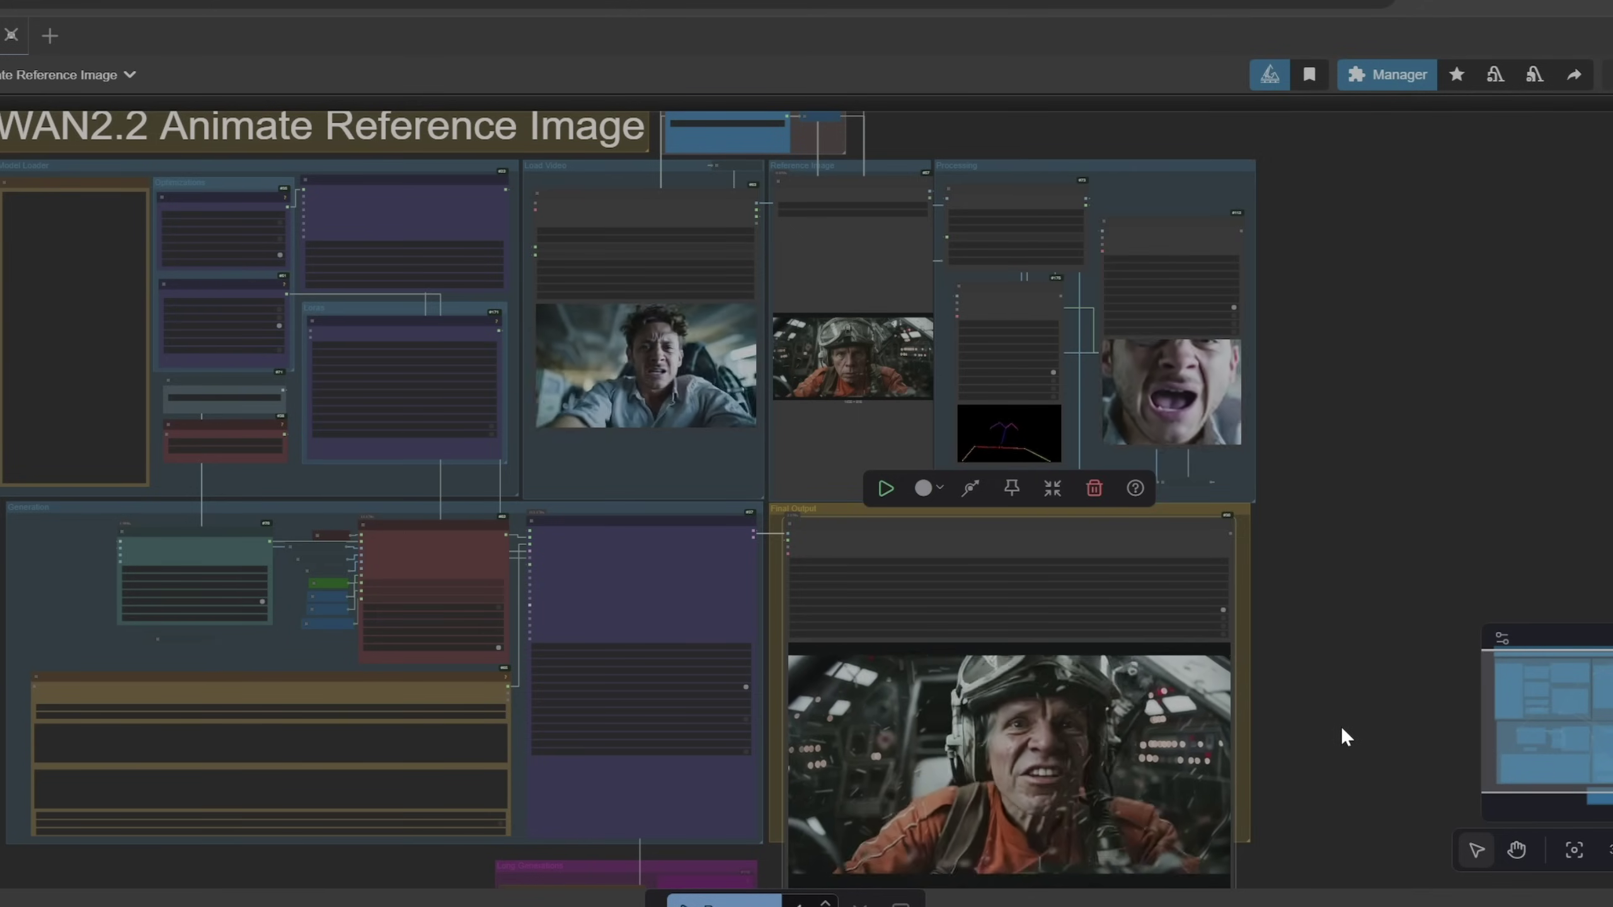
scroll(828, 519, "up", 8)
scroll(966, 207, "down", 5)
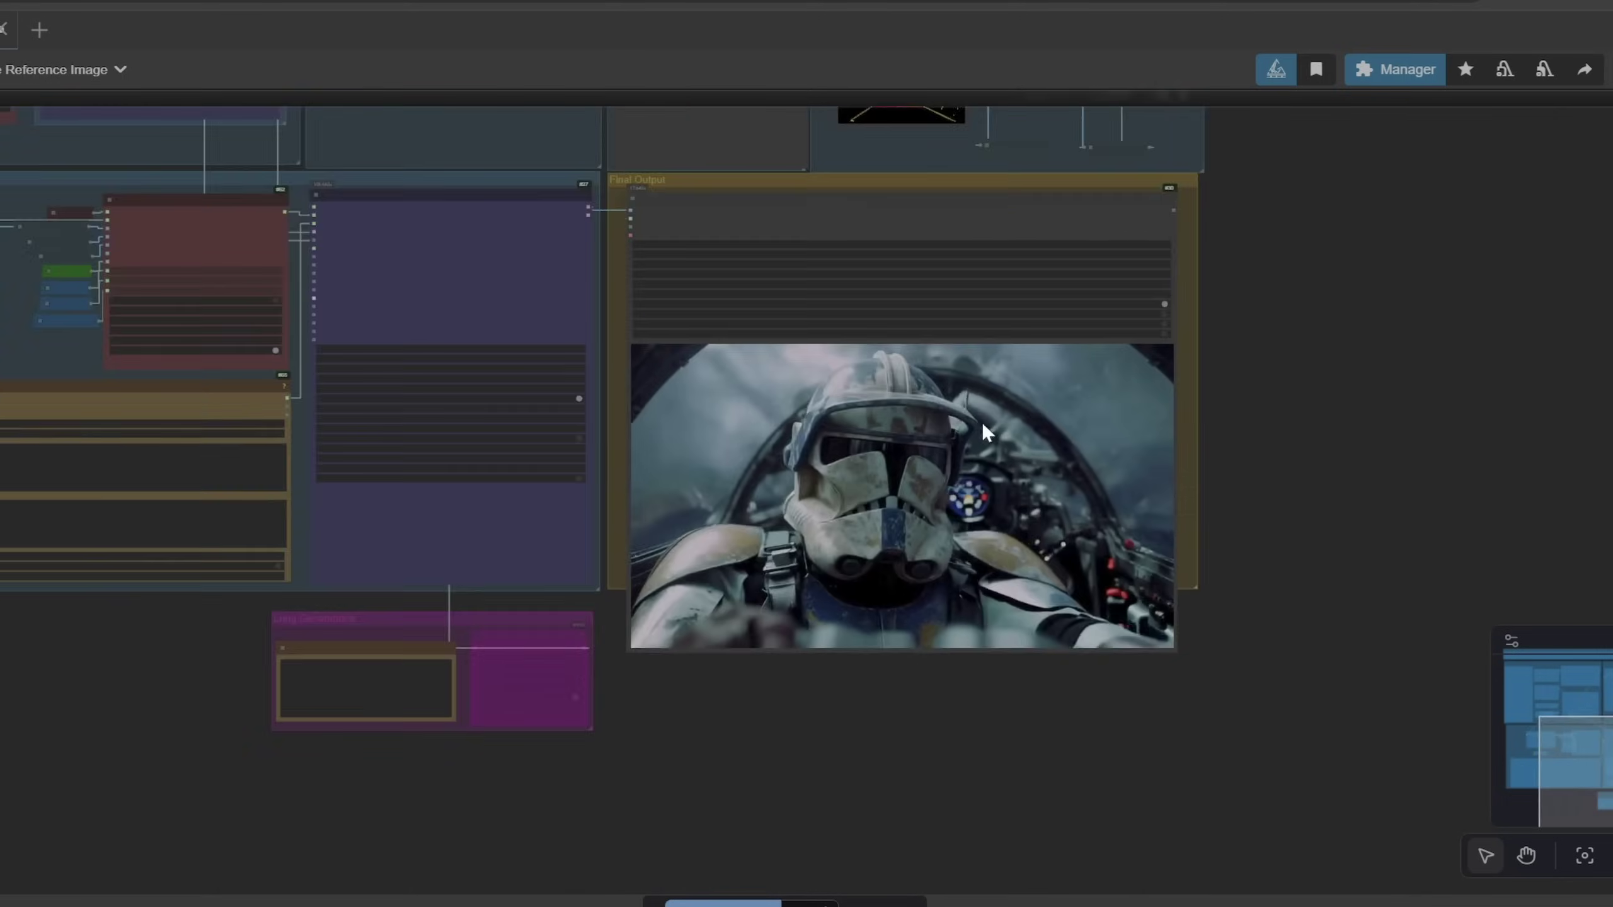
Step: Examine the clone trooper output, the streamer's driving video with its reference image, and the samurai final output
scroll(947, 489, "up", 4)
scroll(907, 643, "down", 3)
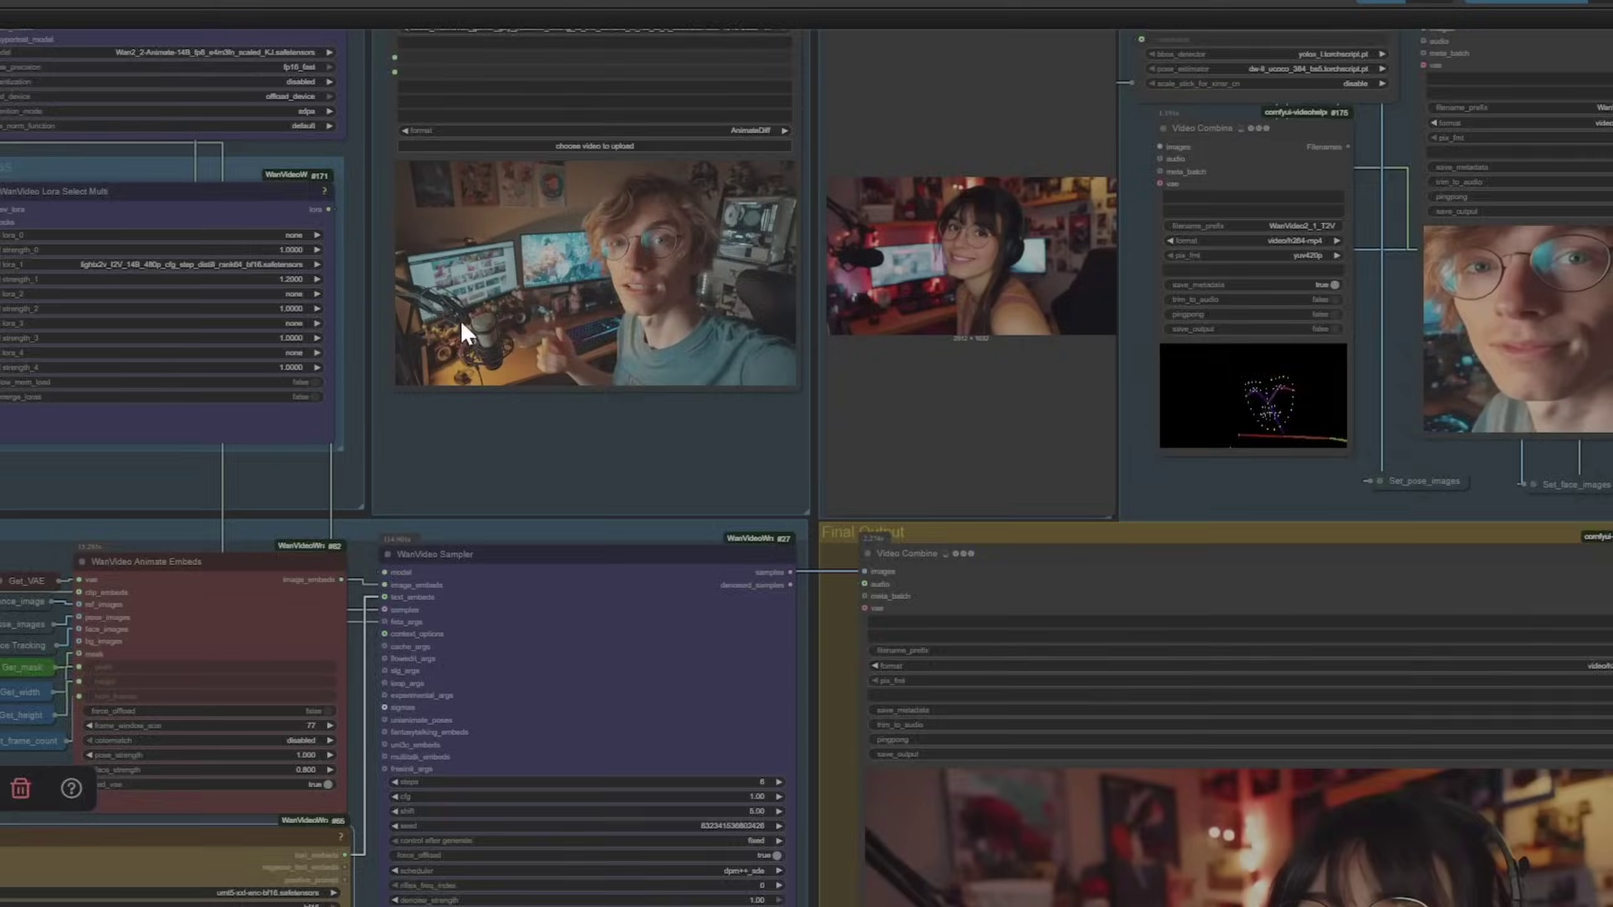
scroll(461, 330, "up", 3)
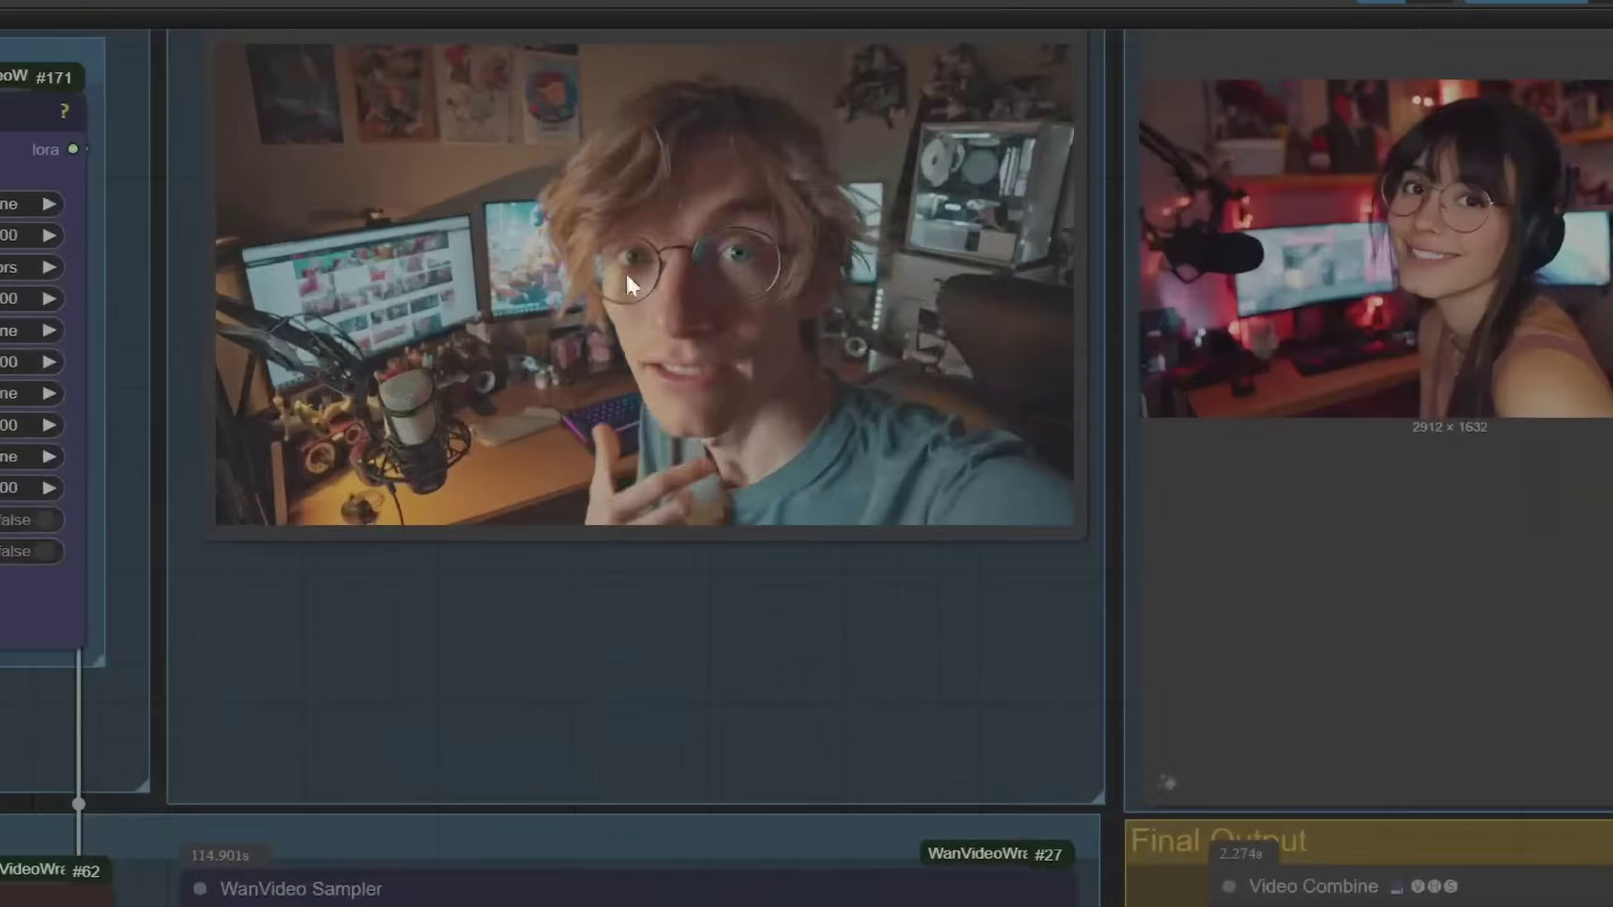
scroll(625, 273, "down", 4)
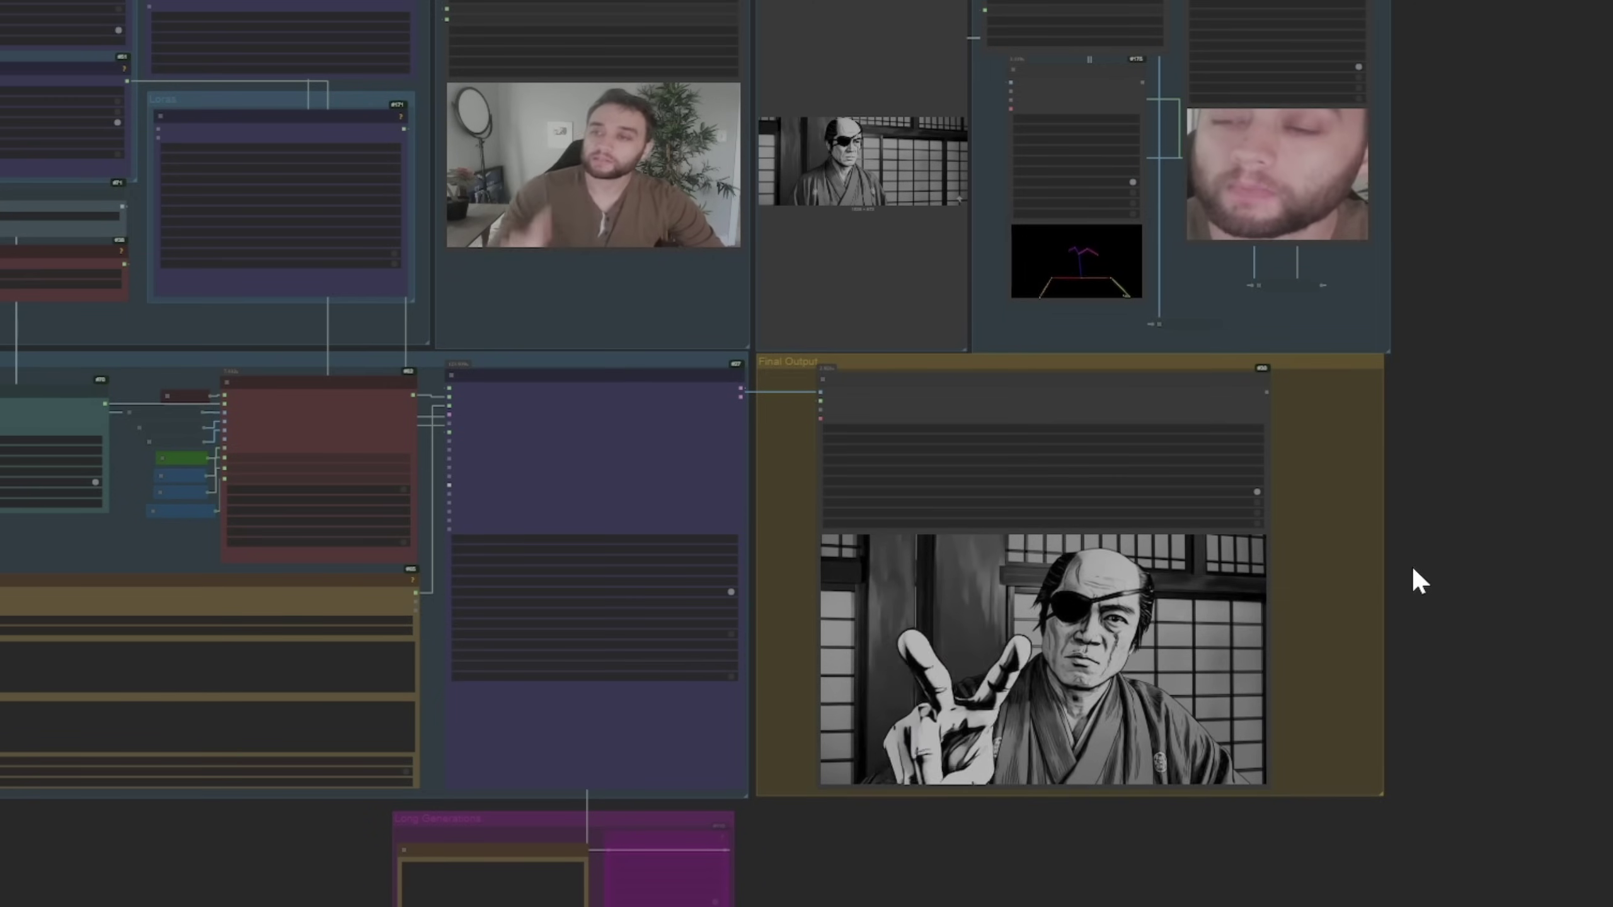
left_click_drag(1410, 577, 1446, 649)
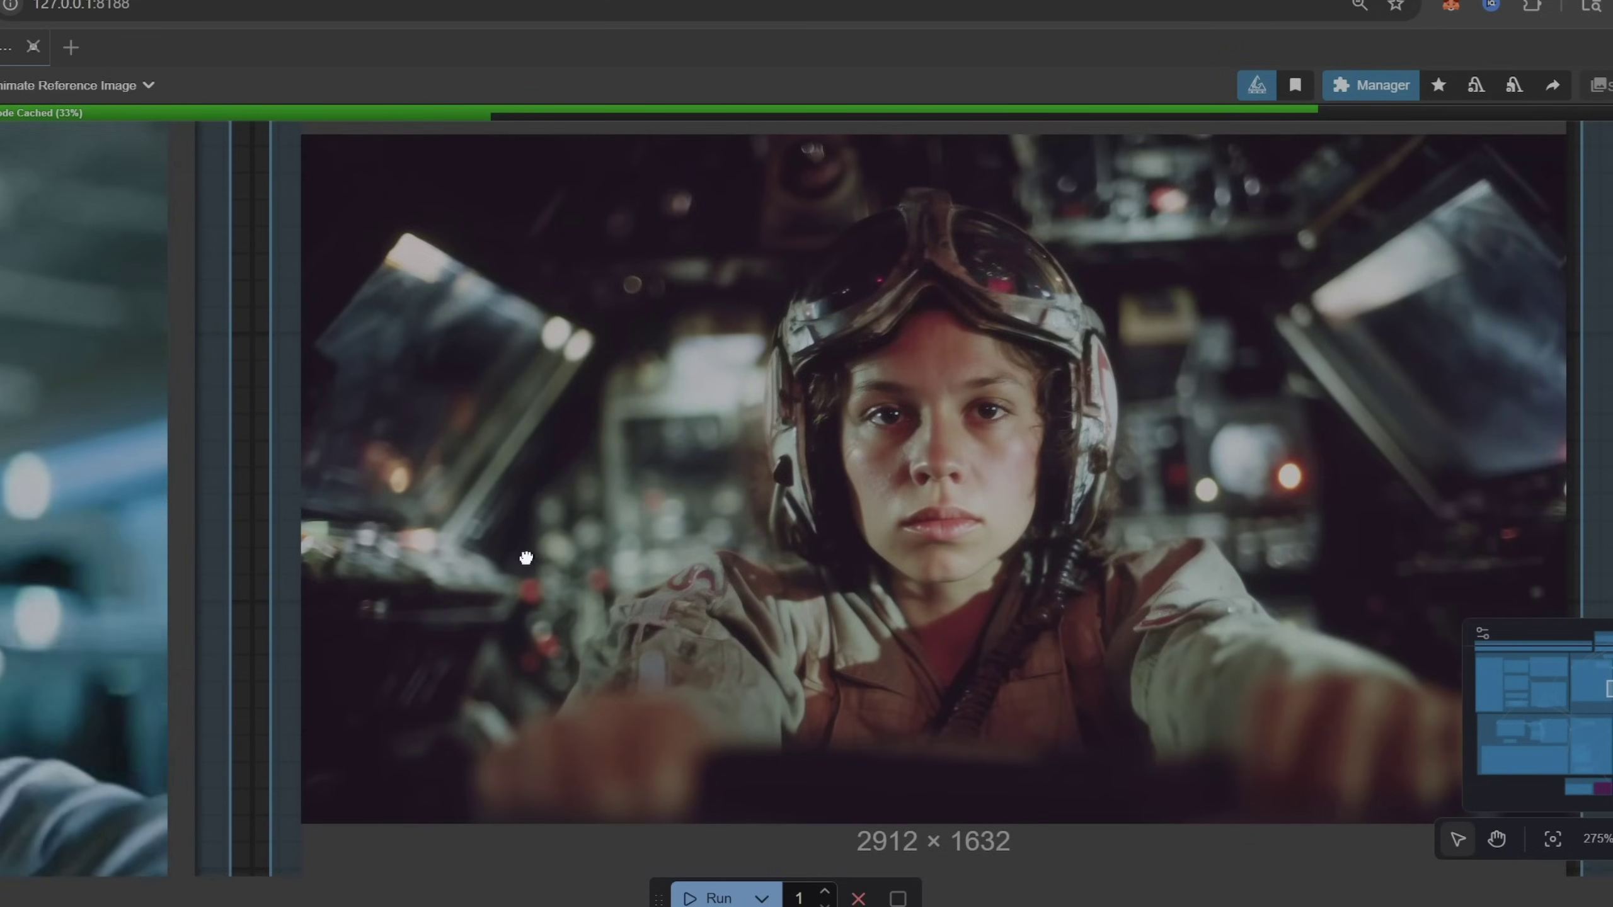
Step: Compare the cockpit pilot's reference image, driving video and final output, and view the raccoon result
left_click_drag(181, 479, 827, 476)
scroll(401, 408, "down", 15)
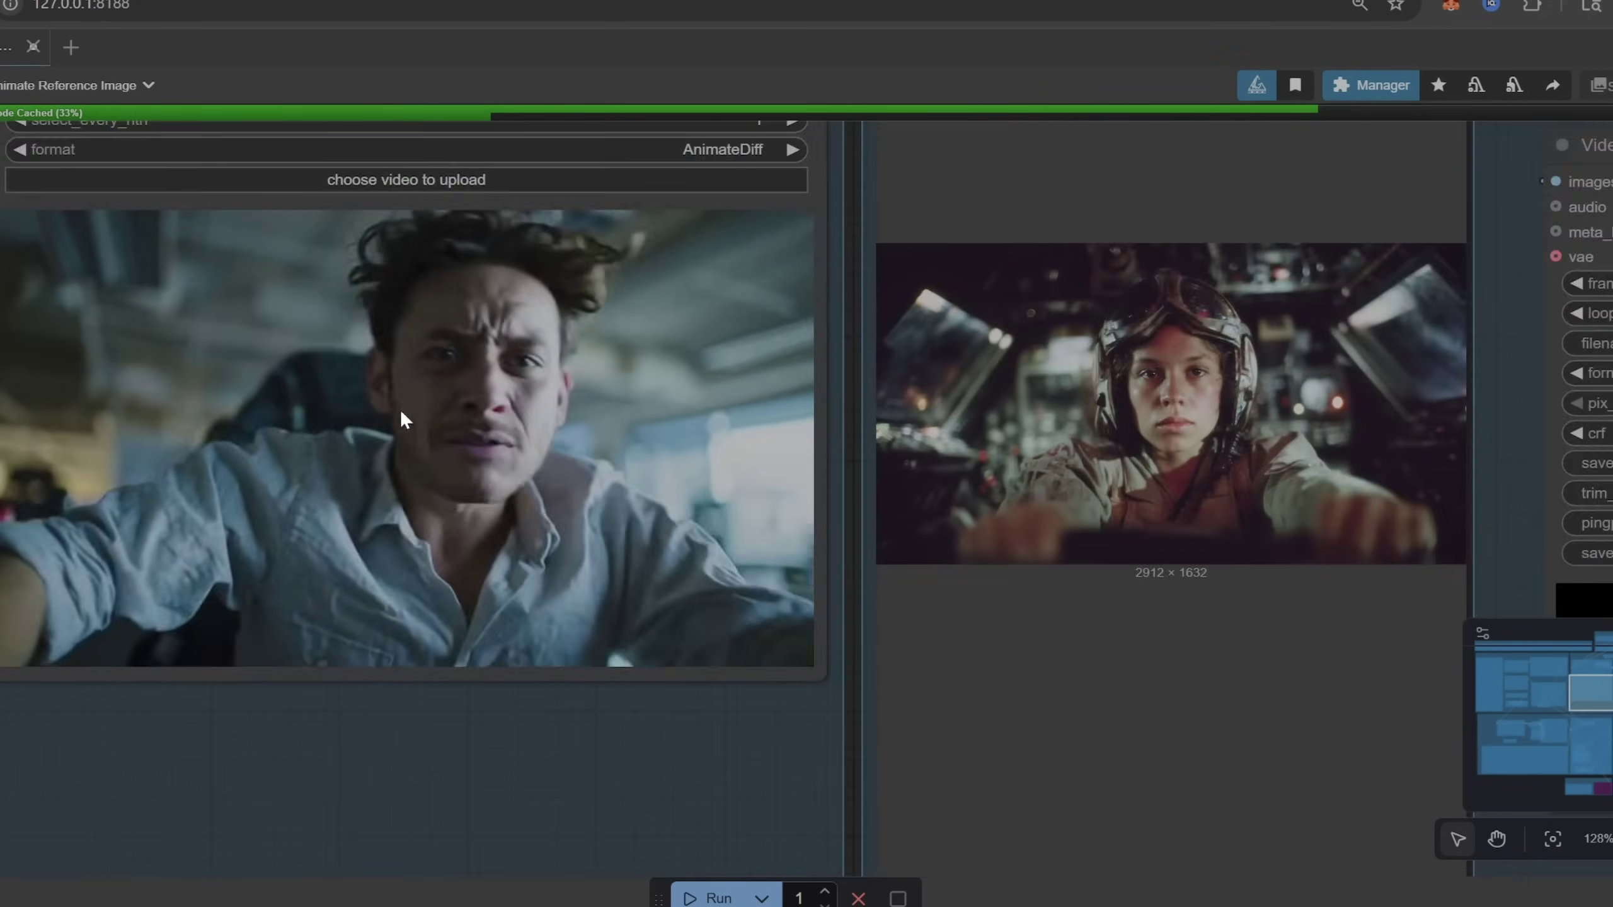
left_click_drag(841, 576, 606, 284)
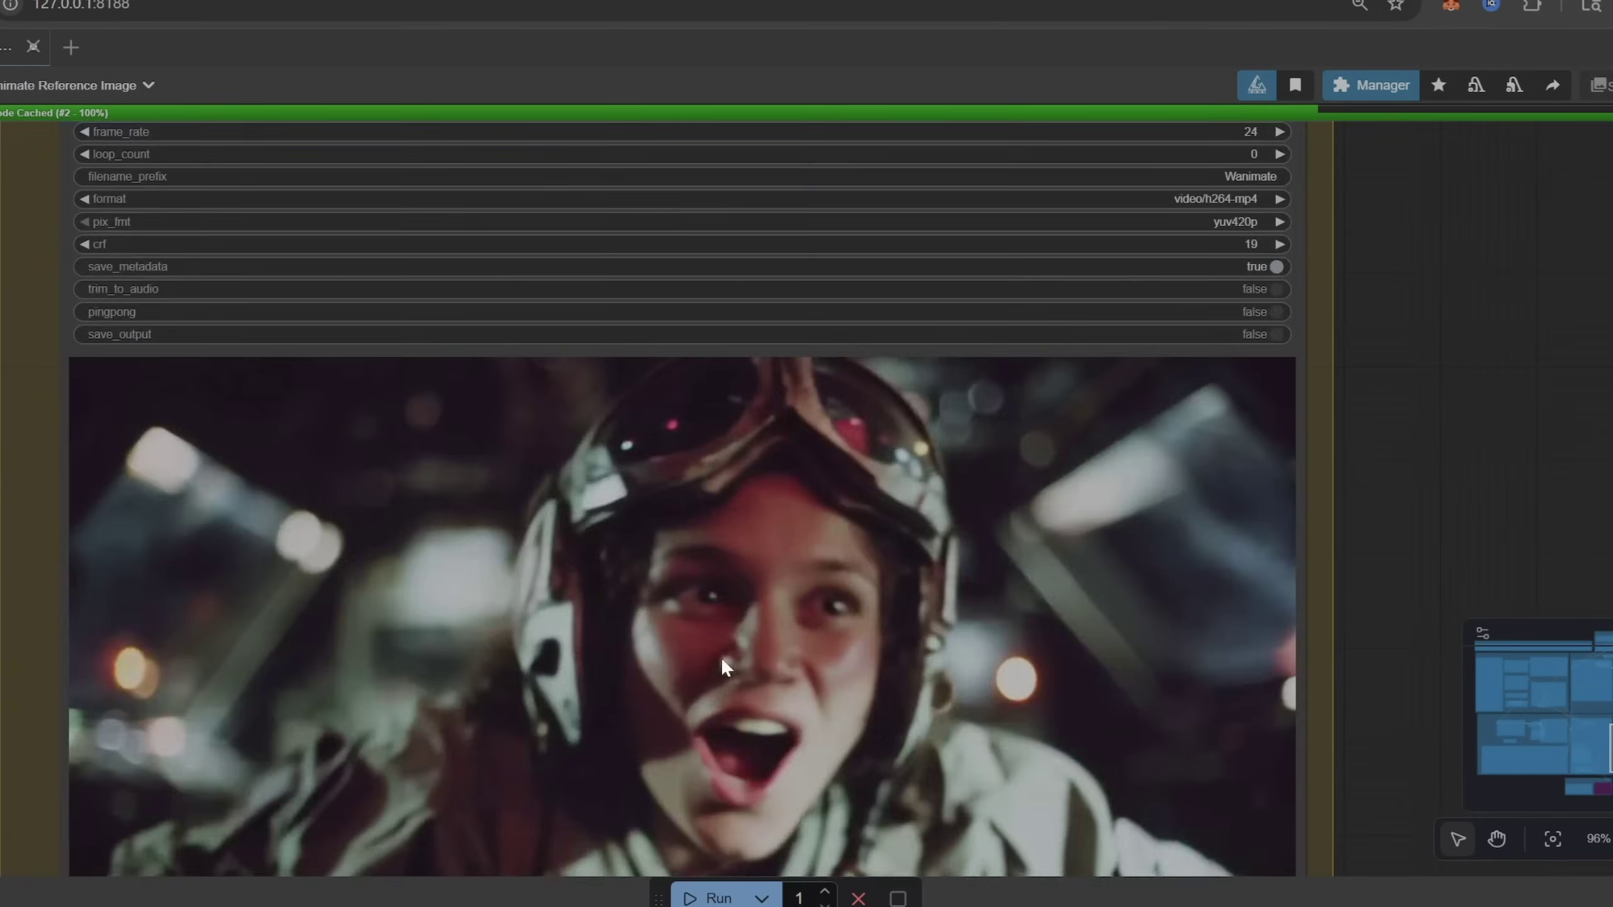
scroll(721, 657, "down", 12)
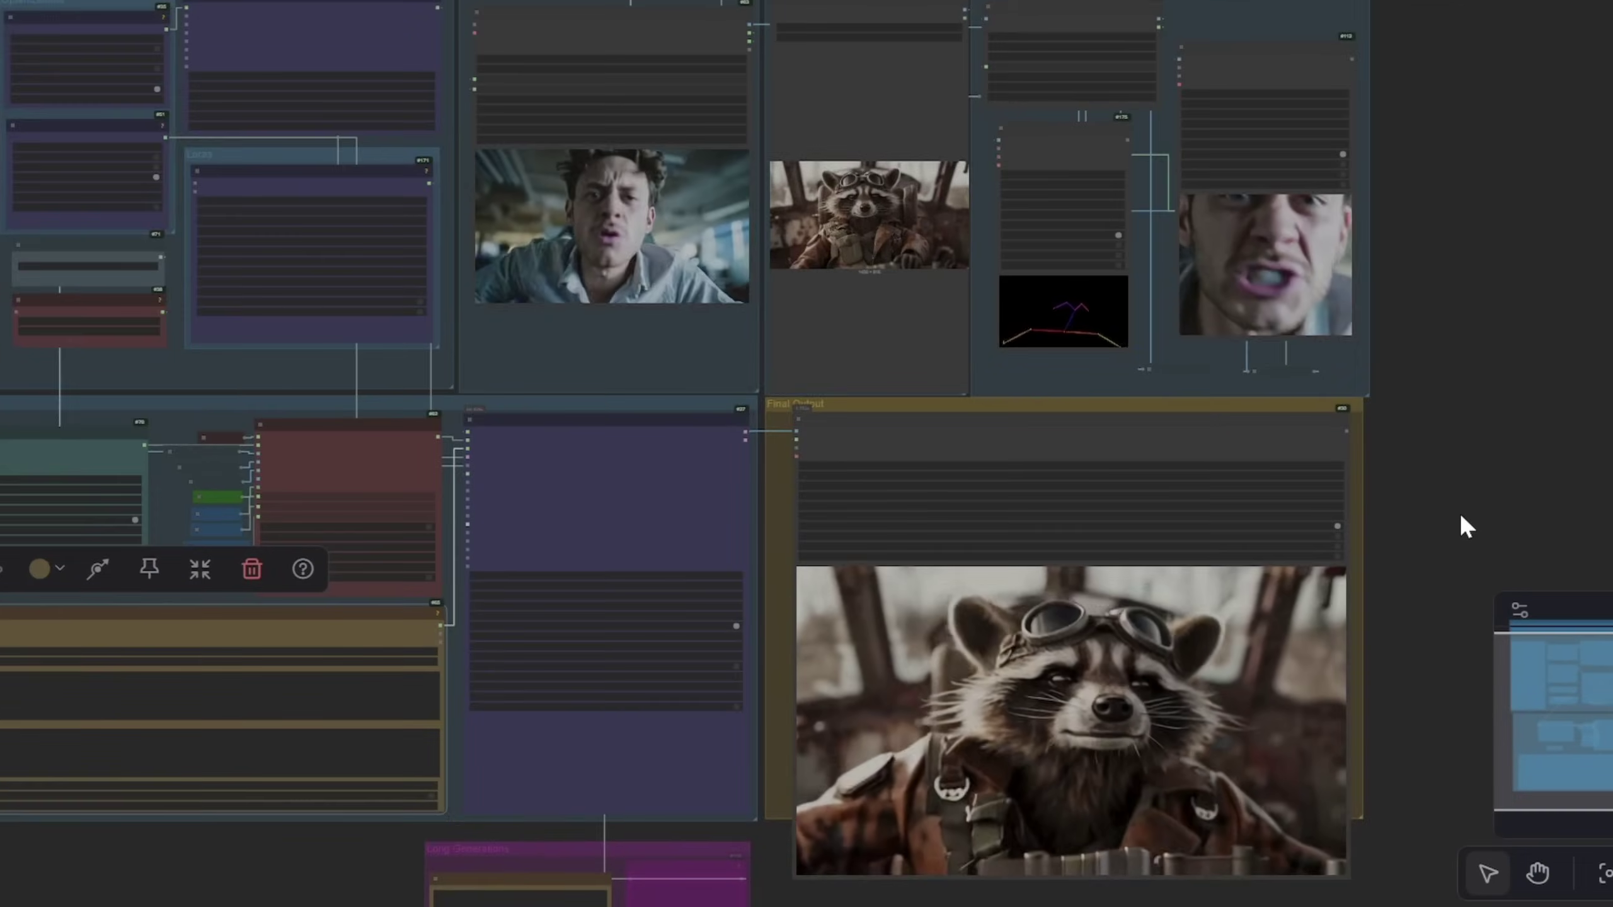
scroll(1459, 513, "down", 2)
scroll(1487, 520, "up", 2)
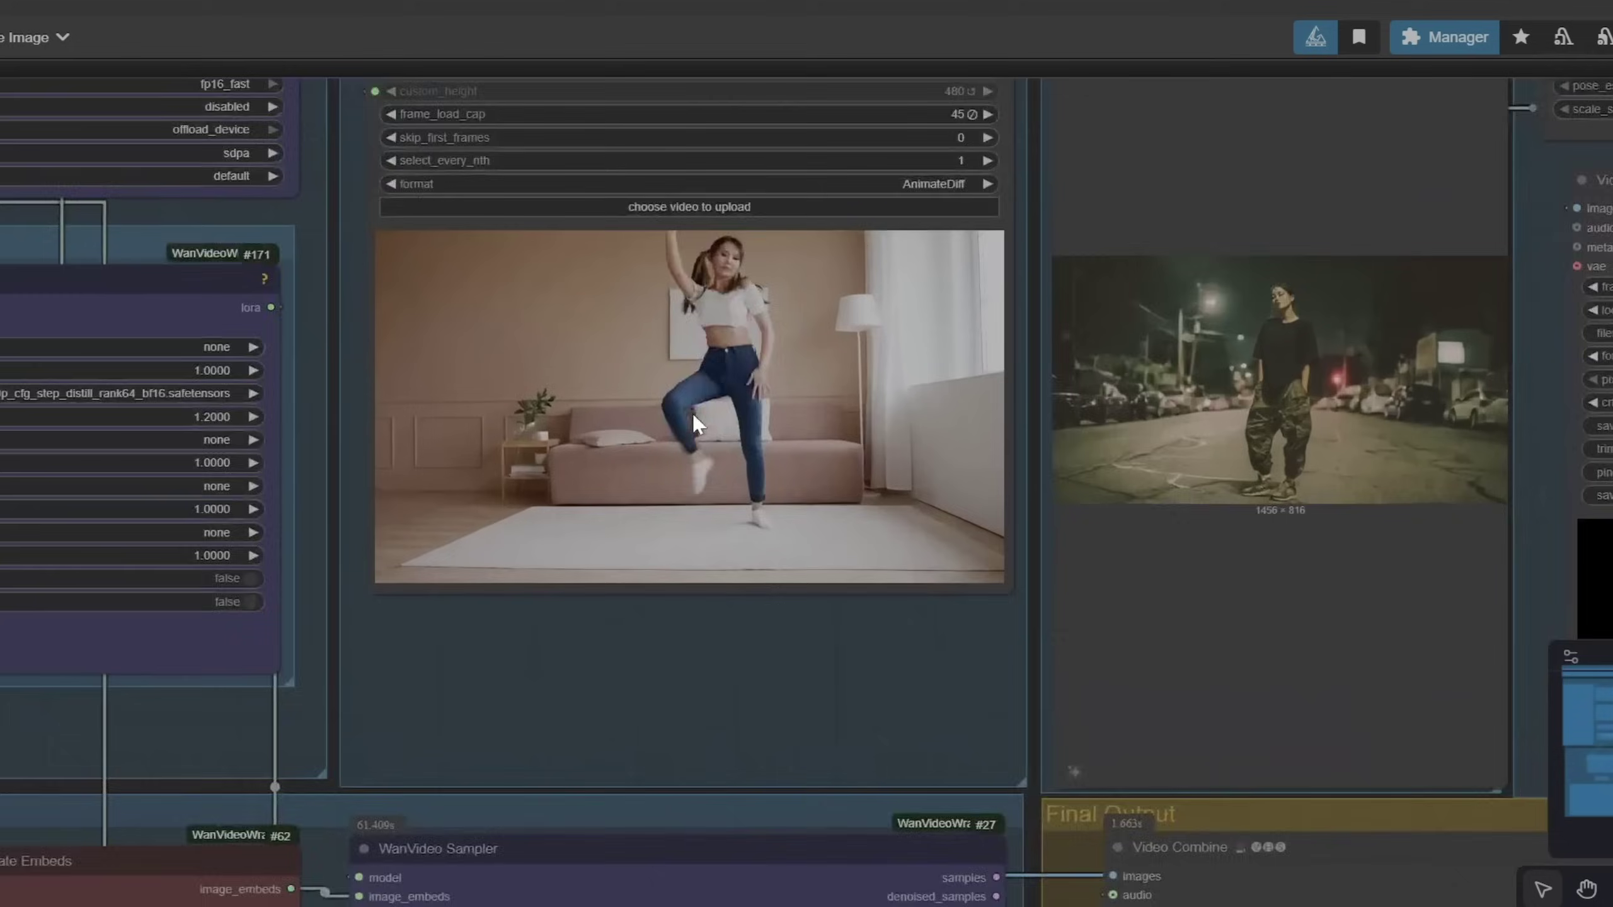
Step: Compare the dancing woman's driving video, the night street reference image and the generated dance in the final output
scroll(693, 413, "up", 3)
scroll(811, 564, "down", 10)
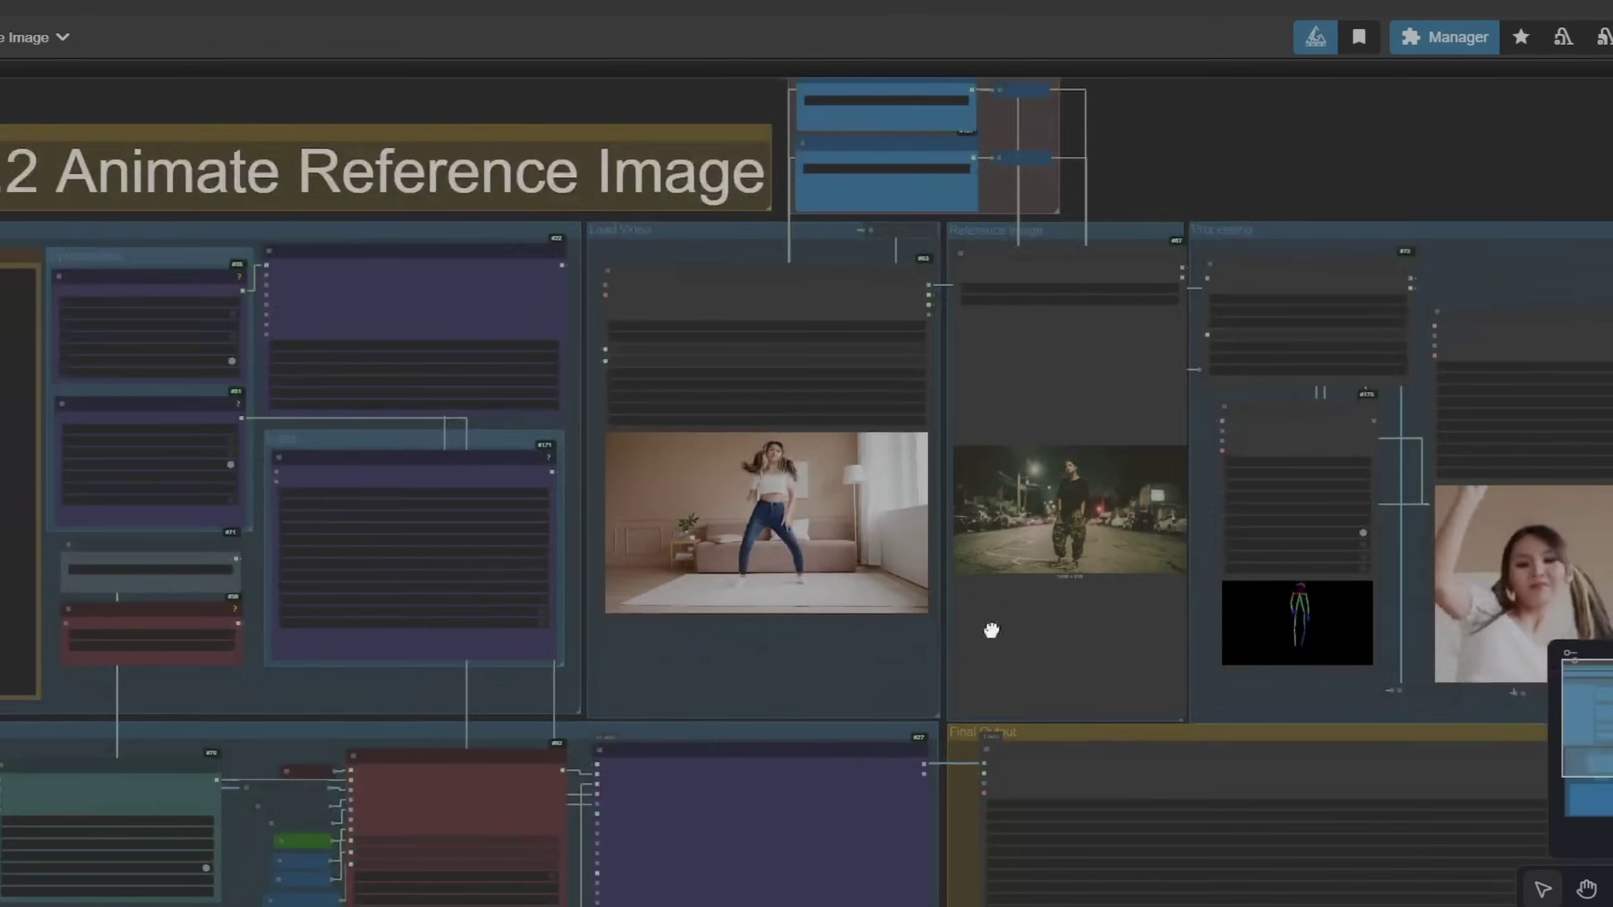
left_click_drag(991, 630, 458, 249)
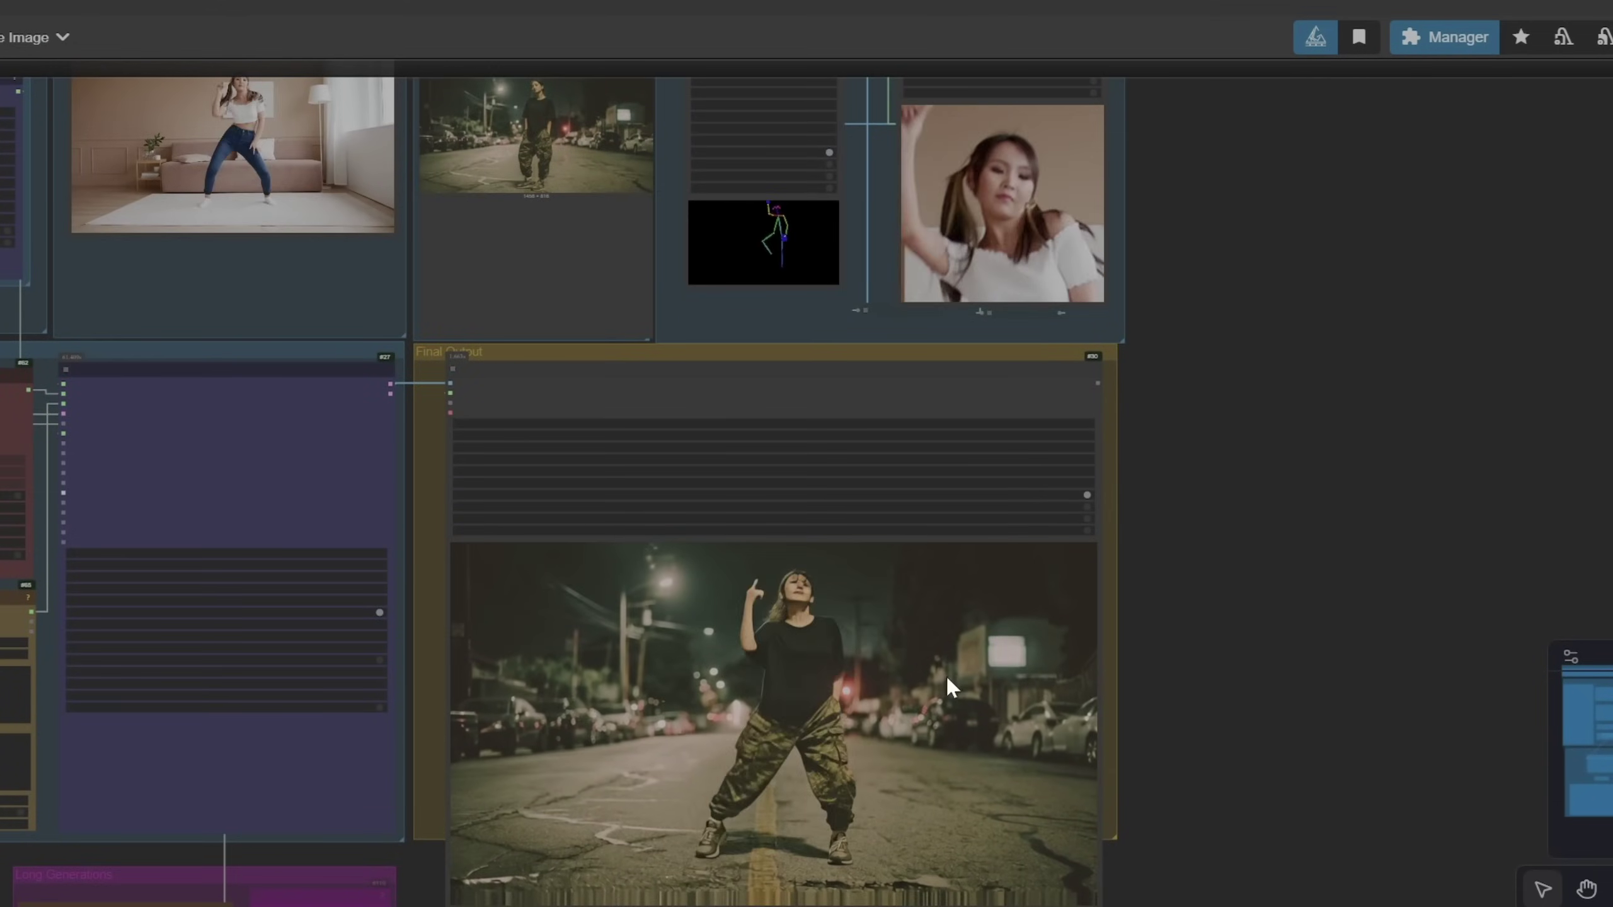
scroll(785, 461, "down", 3)
scroll(835, 453, "up", 5)
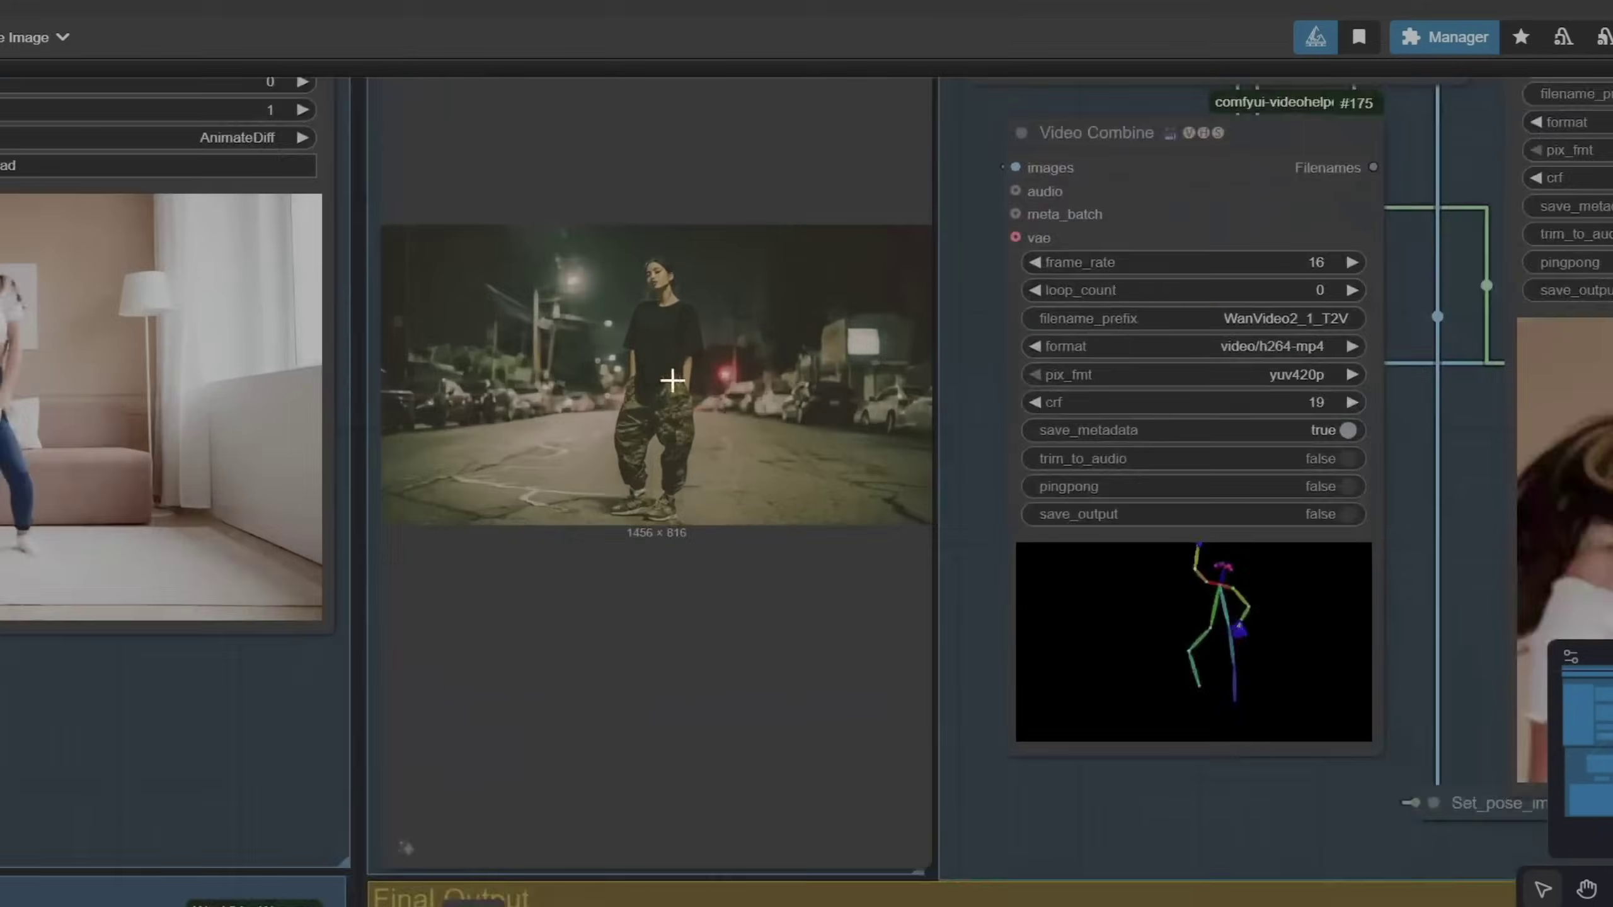
scroll(672, 380, "up", 5)
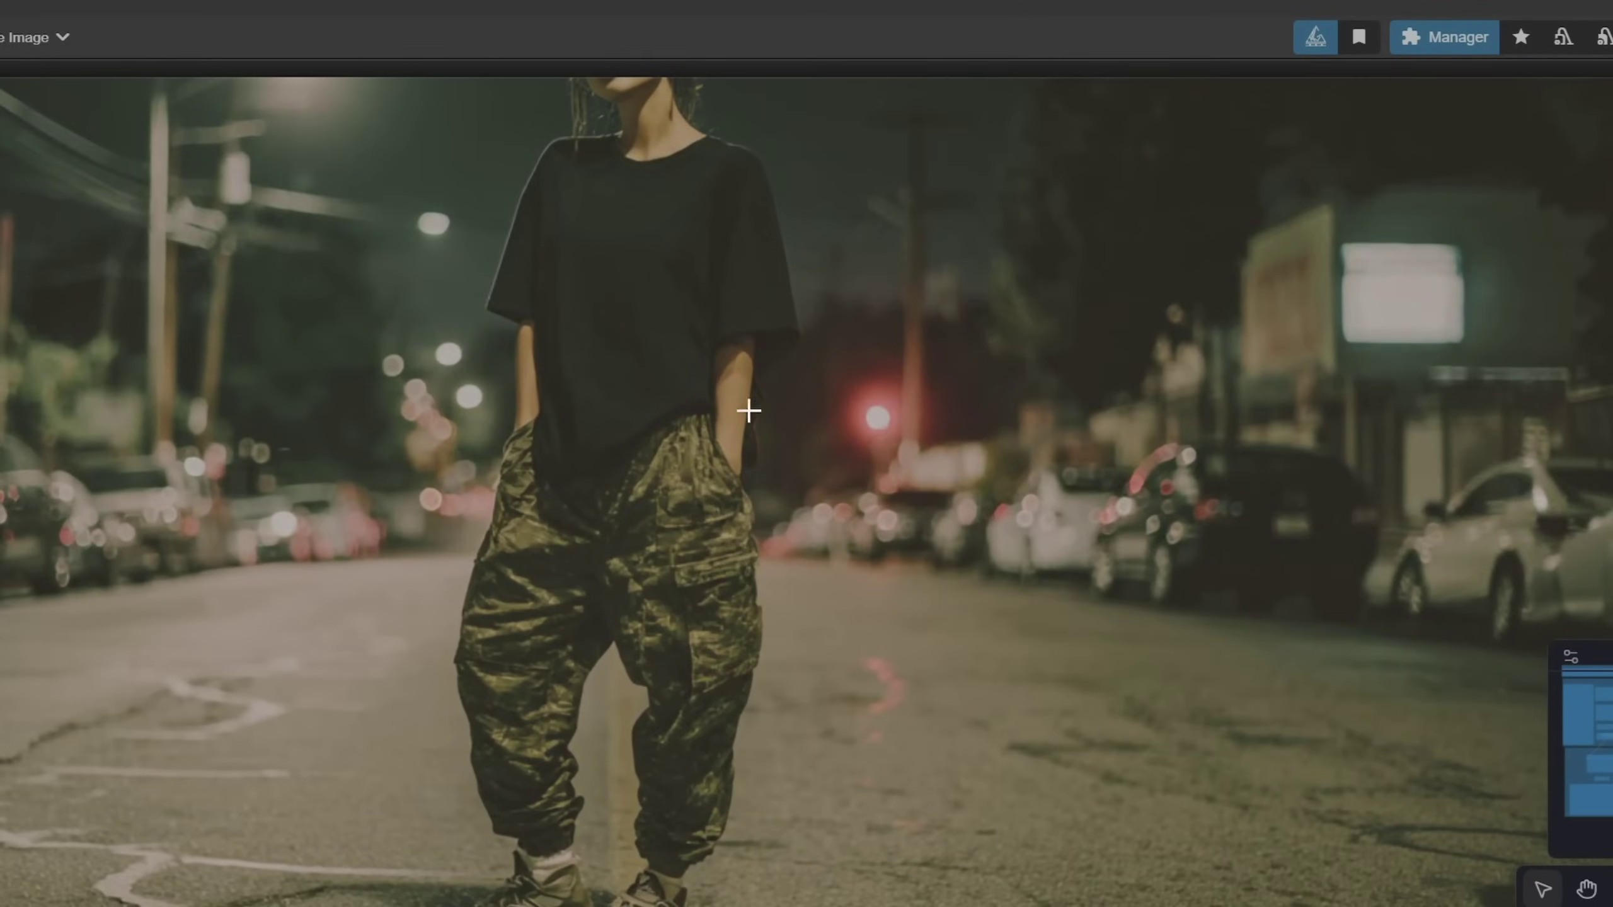
scroll(705, 591, "down", 16)
left_click_drag(731, 712, 576, 191)
left_click_drag(915, 762, 655, 217)
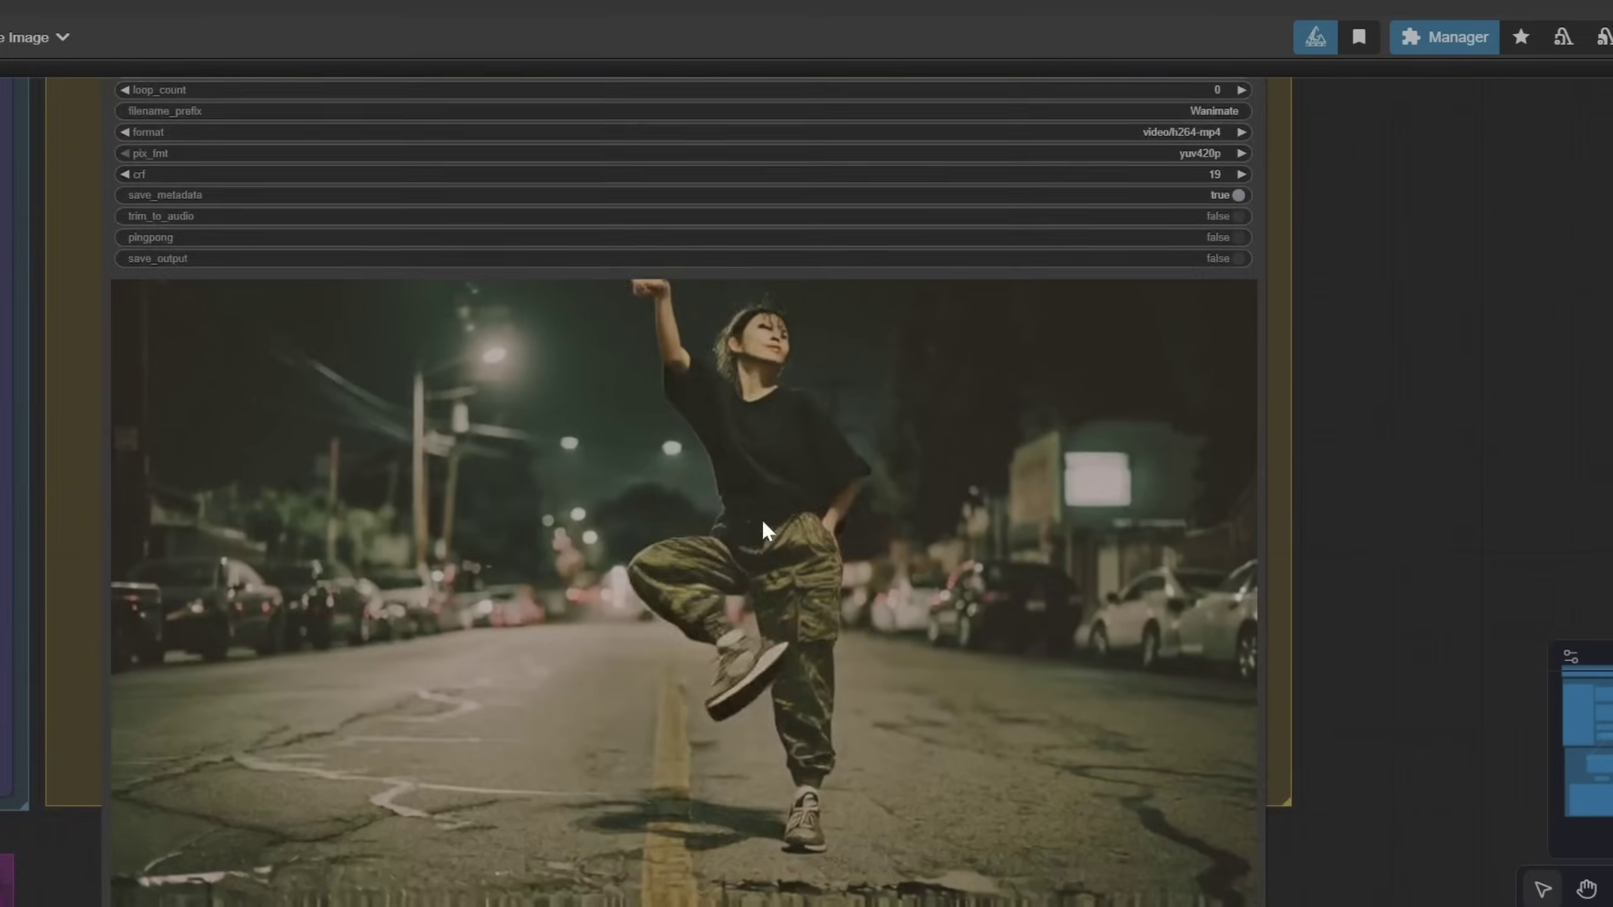
Step: Examine the dancing woman's final output up close and compare it with the driving video, reference image and pose preview
scroll(761, 517, "up", 2)
scroll(894, 562, "down", 4)
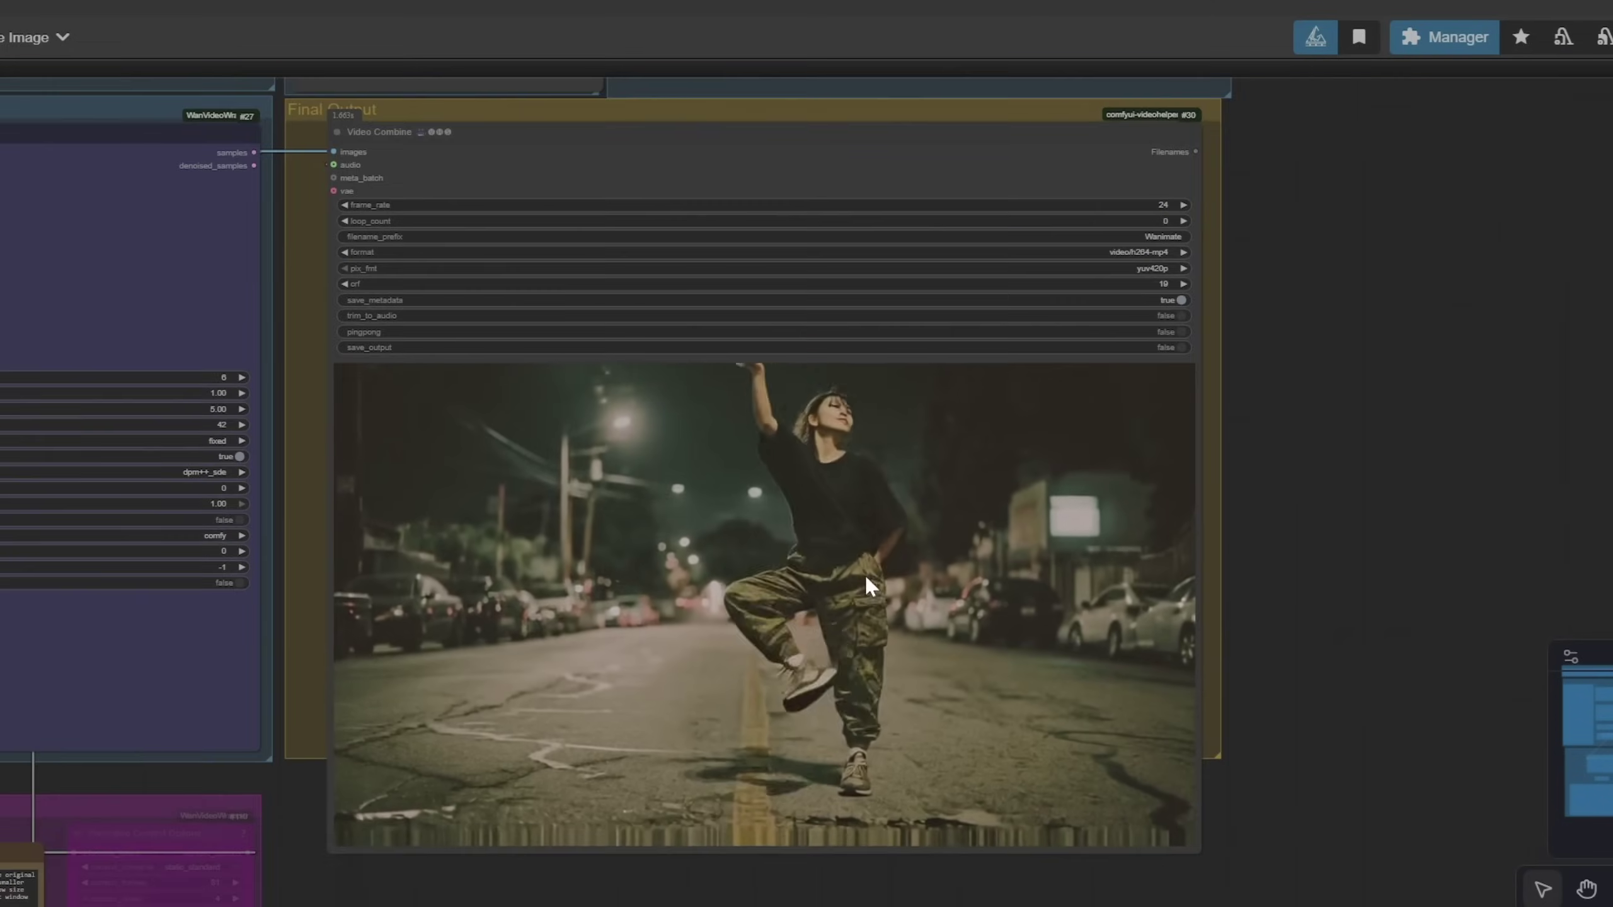
scroll(862, 586, "down", 5)
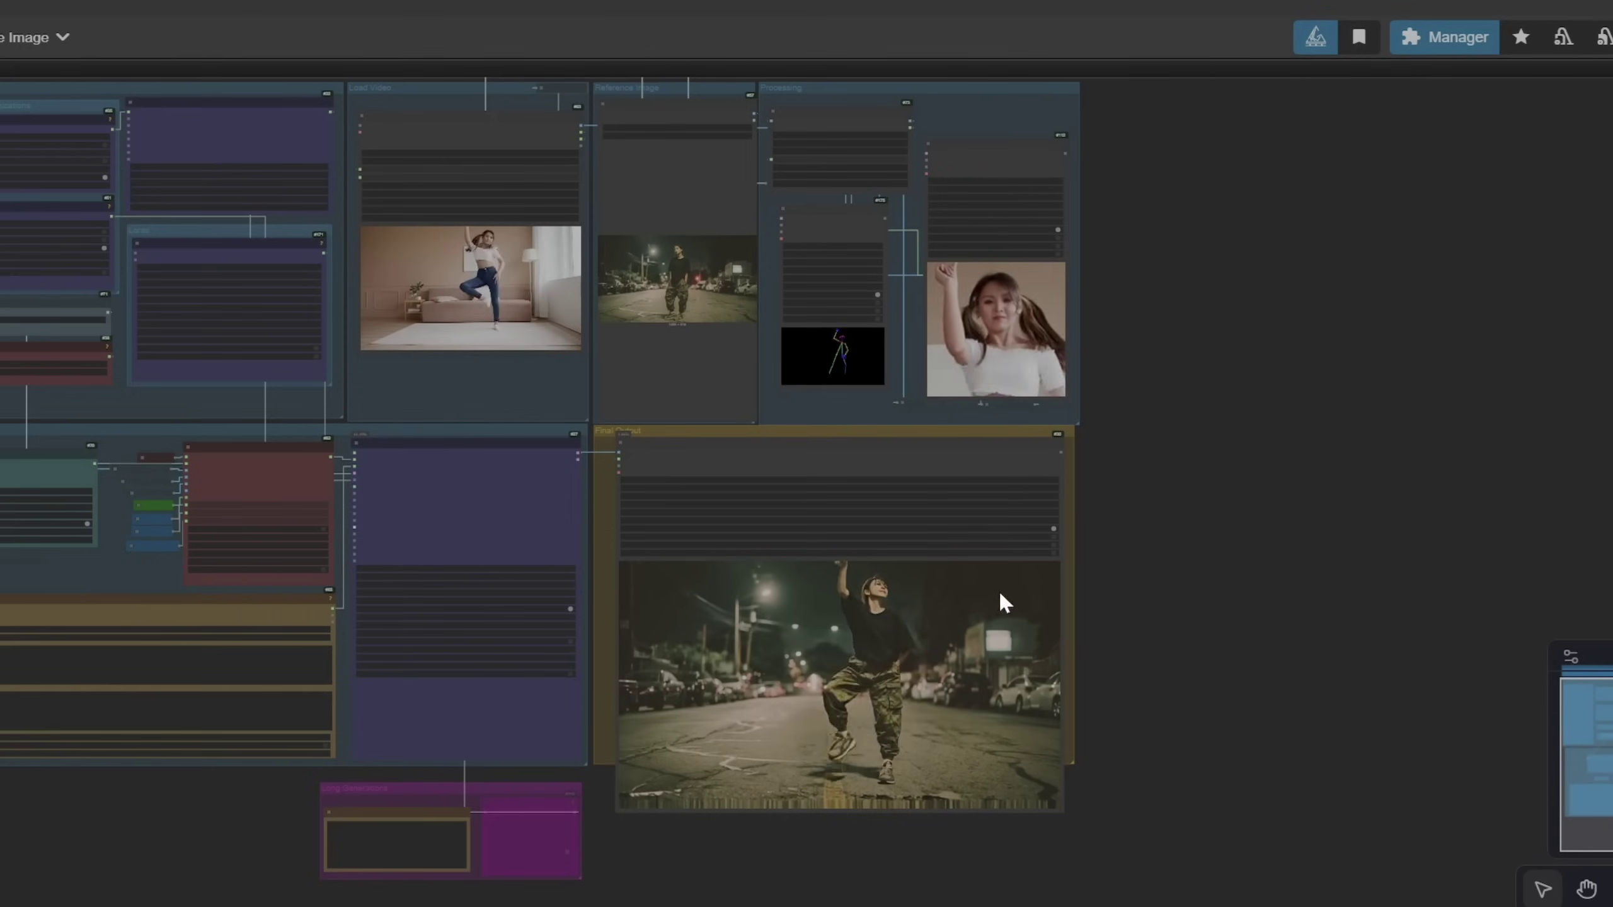
left_click_drag(998, 590, 995, 621)
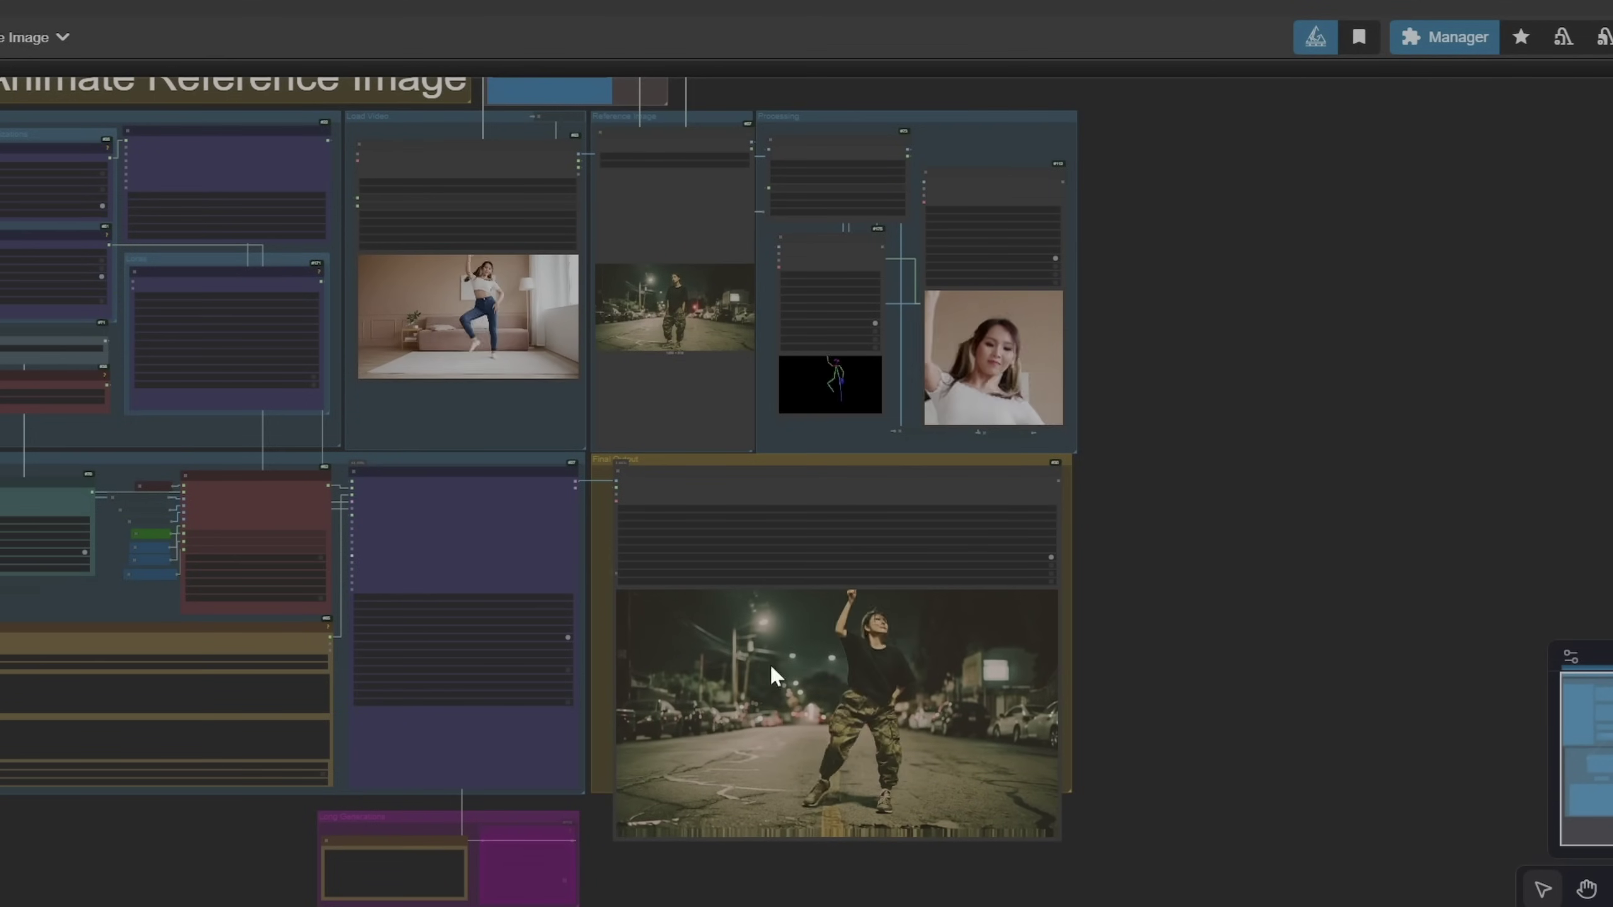
left_click_drag(1029, 732, 1079, 727)
scroll(1059, 751, "down", 1)
scroll(1059, 752, "up", 3)
scroll(1069, 756, "up", 10)
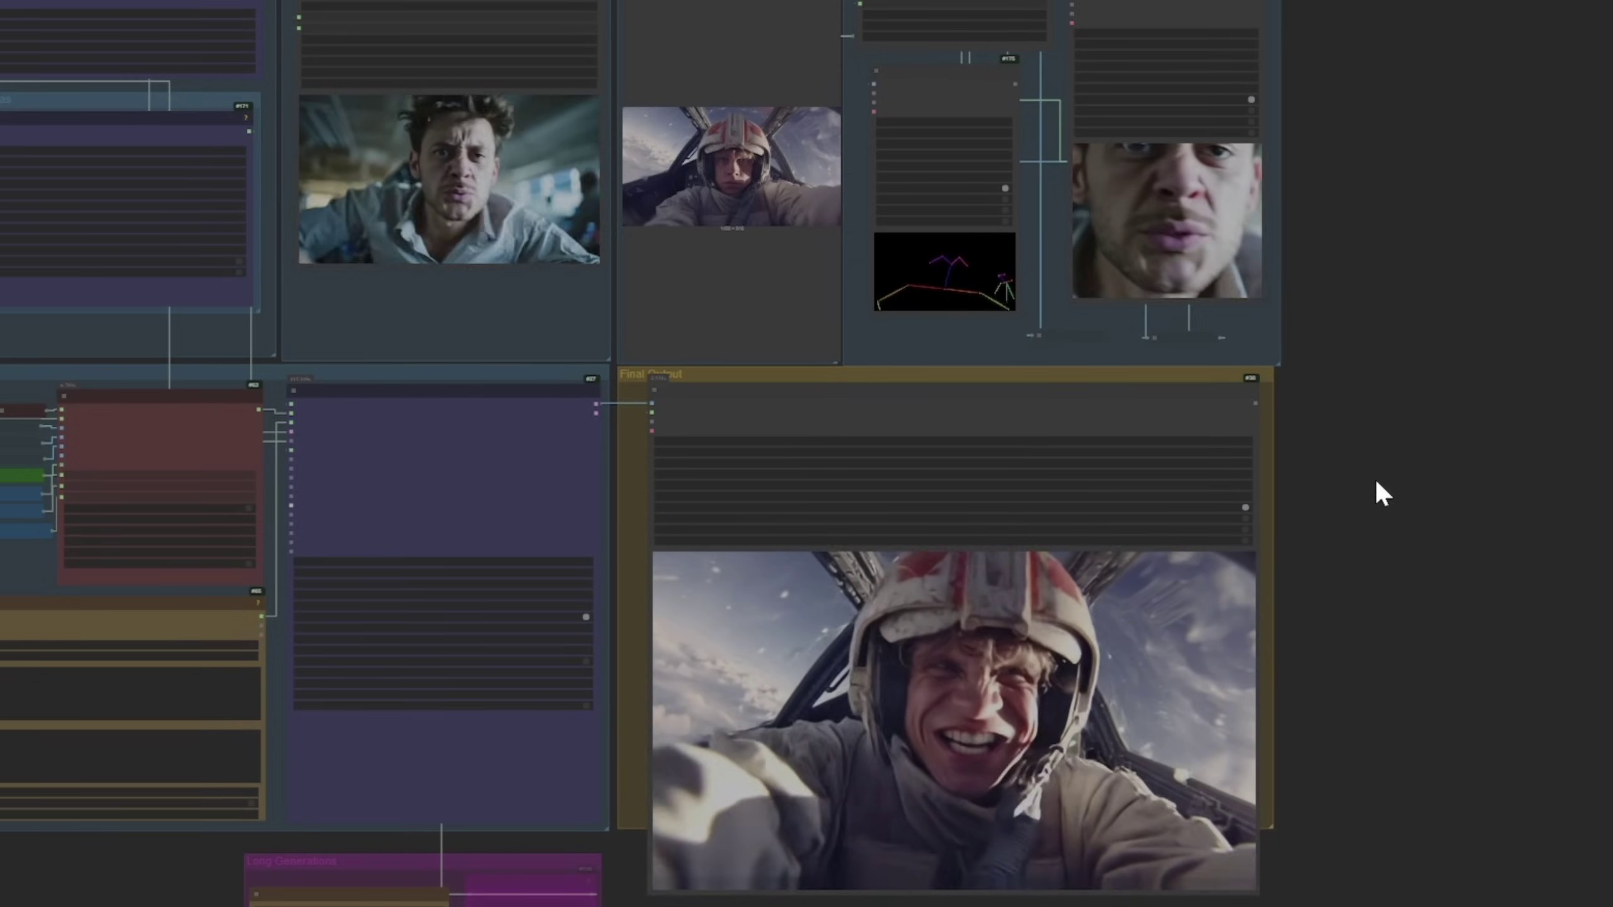
Step: Sync the video previews of the white-and-red-helmeted pilot example and inspect its final output up close
right_click(1144, 607)
left_click(1062, 371)
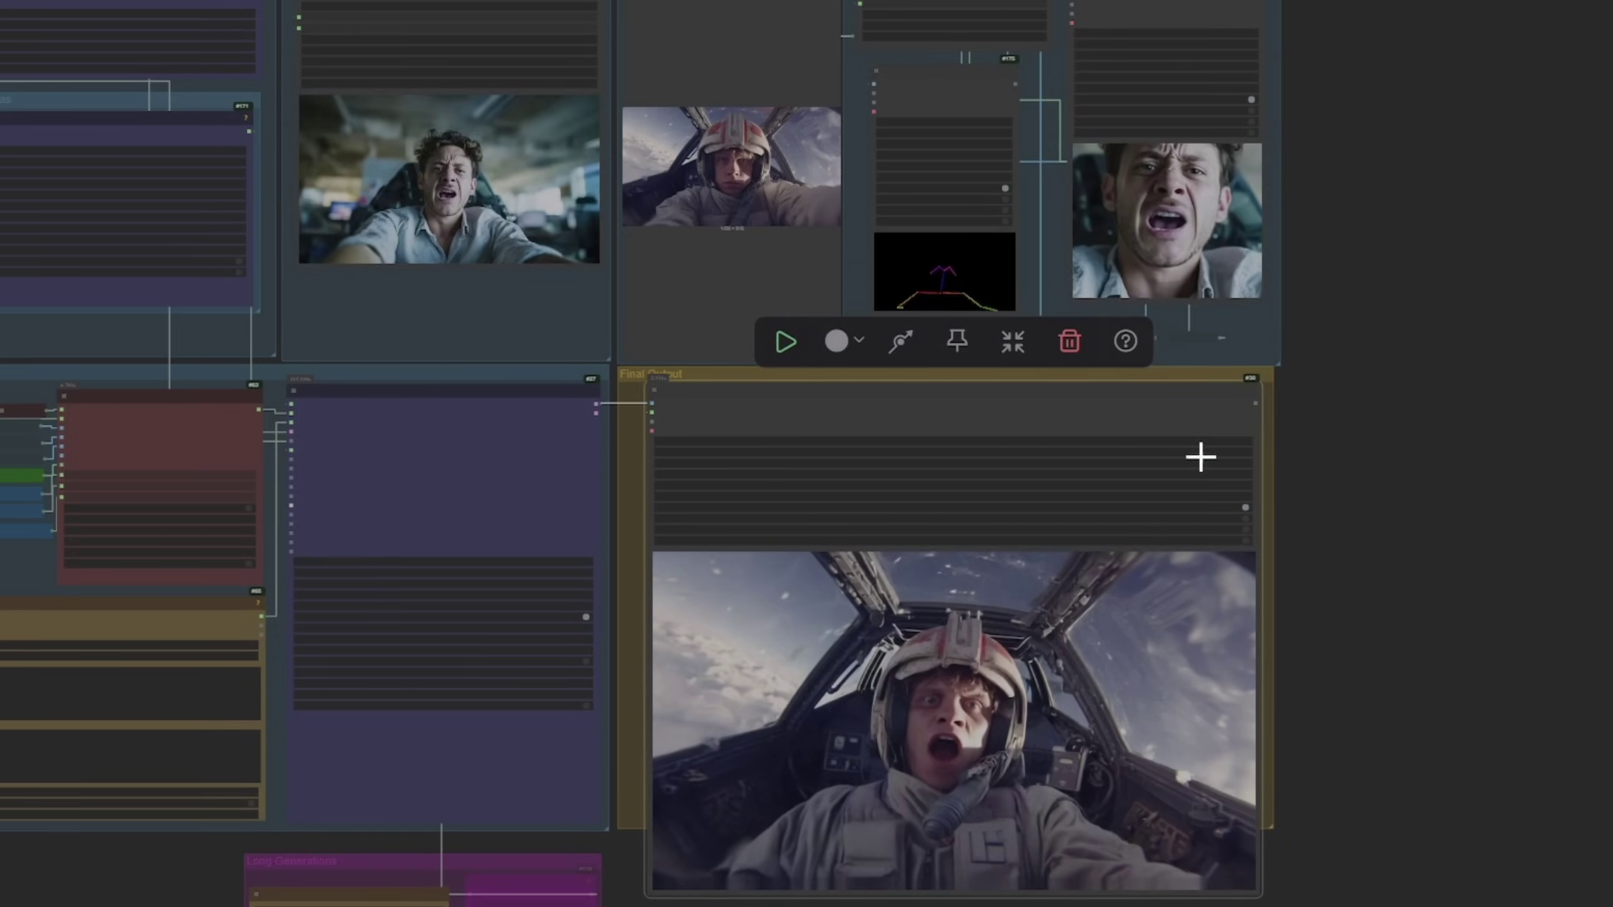
scroll(1145, 829, "up", 6)
scroll(1101, 701, "down", 3)
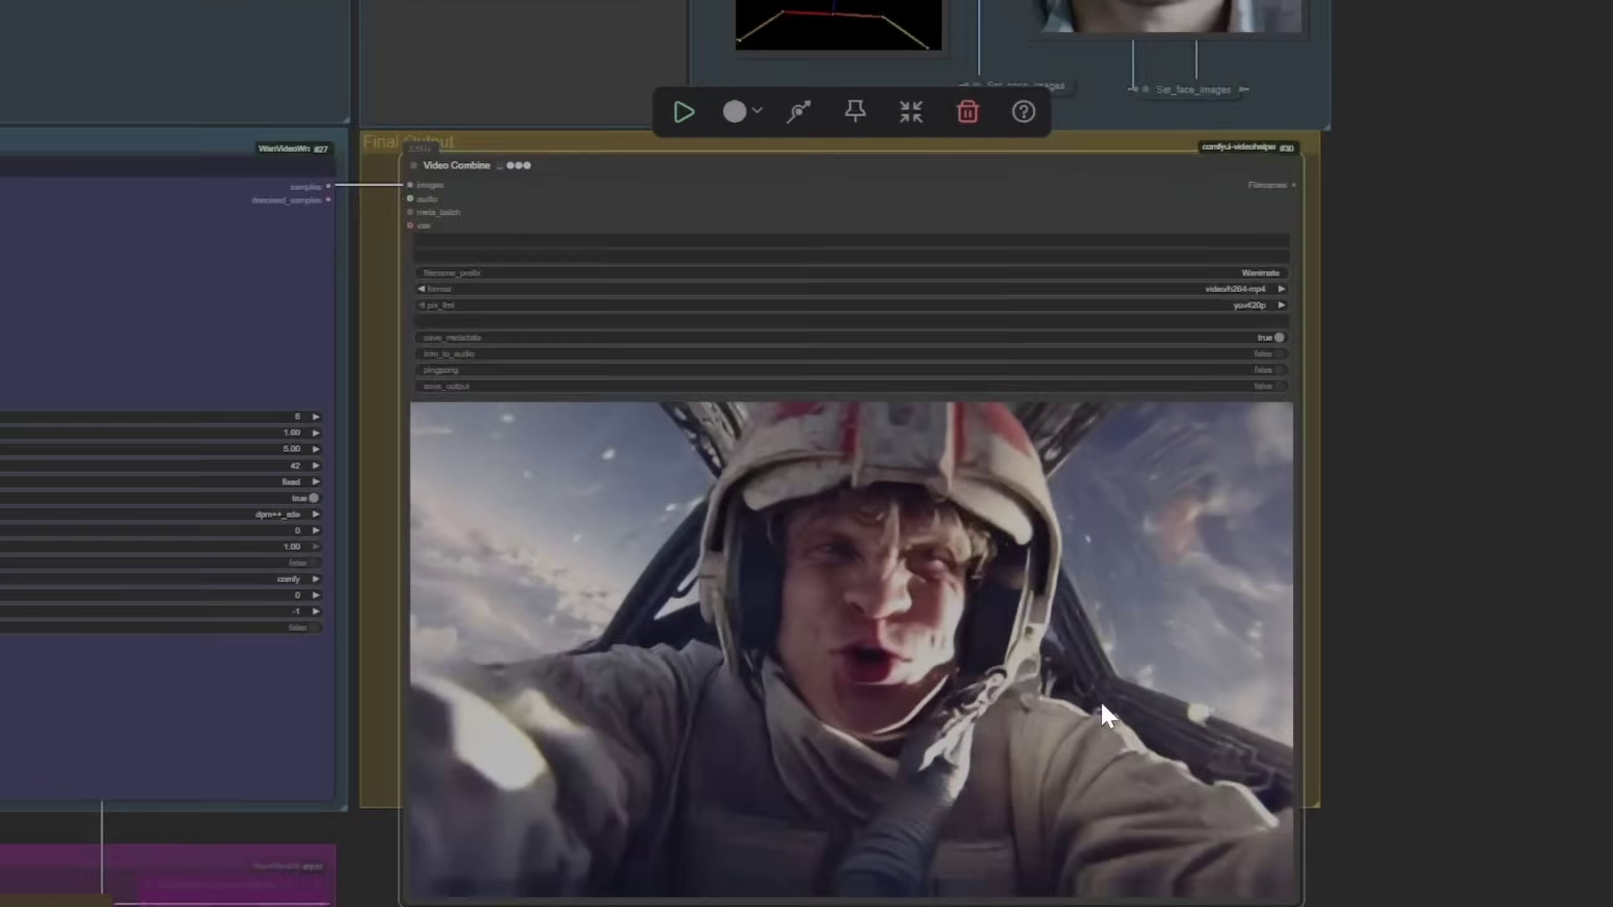
scroll(1112, 688, "down", 2)
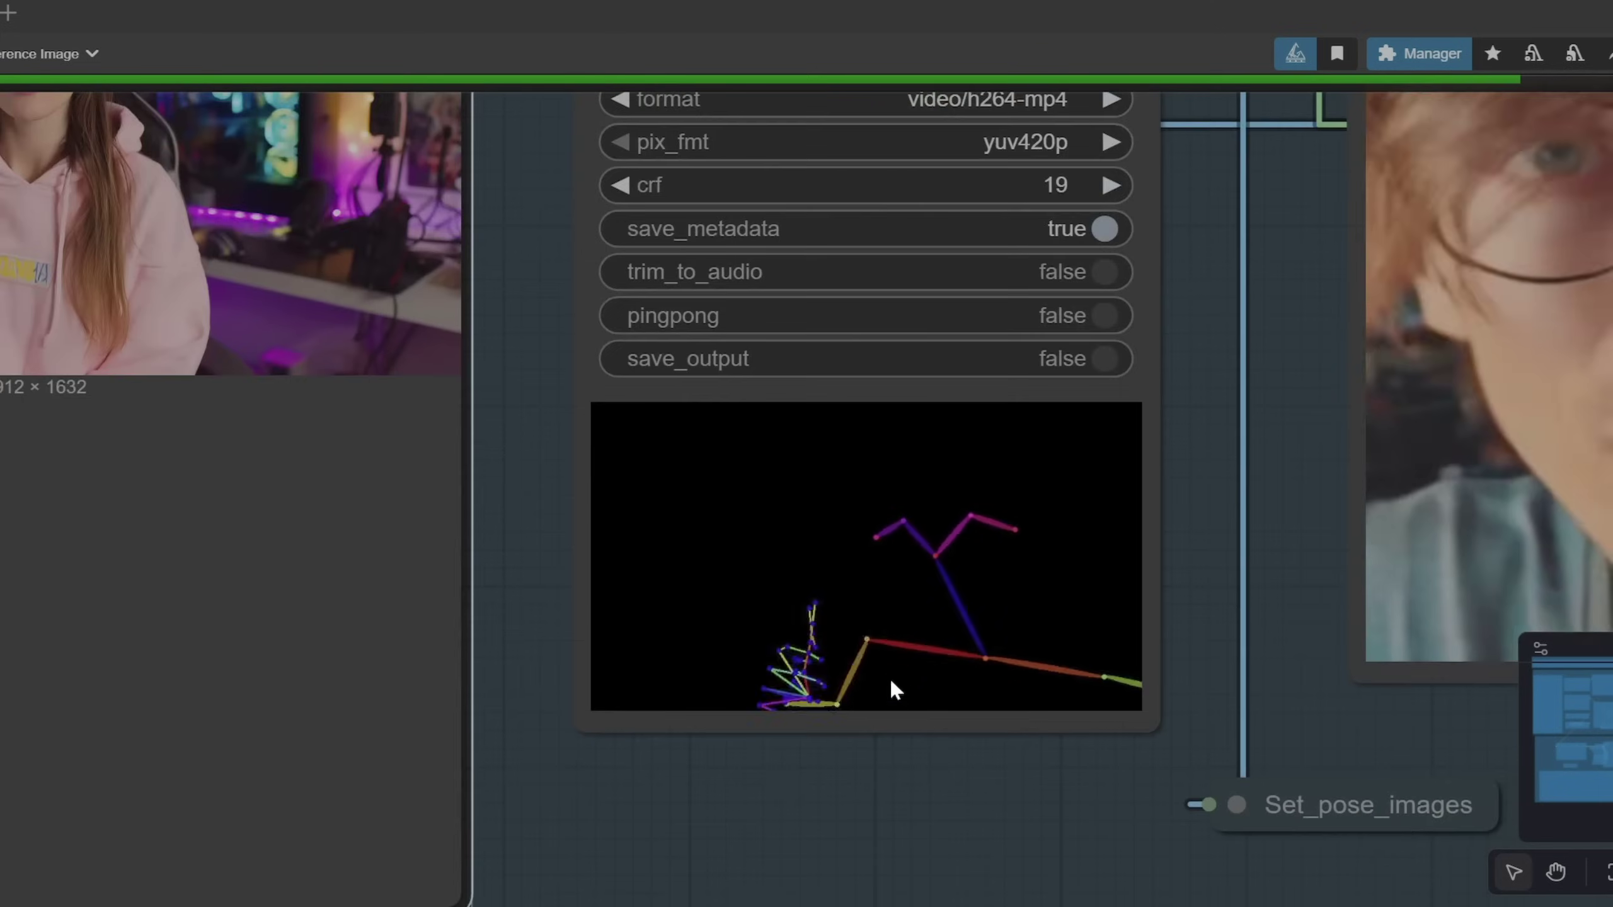
Step: Examine the pose-tracking preview and the driving video of the man with glasses in the streamer example
scroll(890, 676, "down", 5)
left_click_drag(591, 745, 1247, 728)
scroll(674, 522, "up", 10)
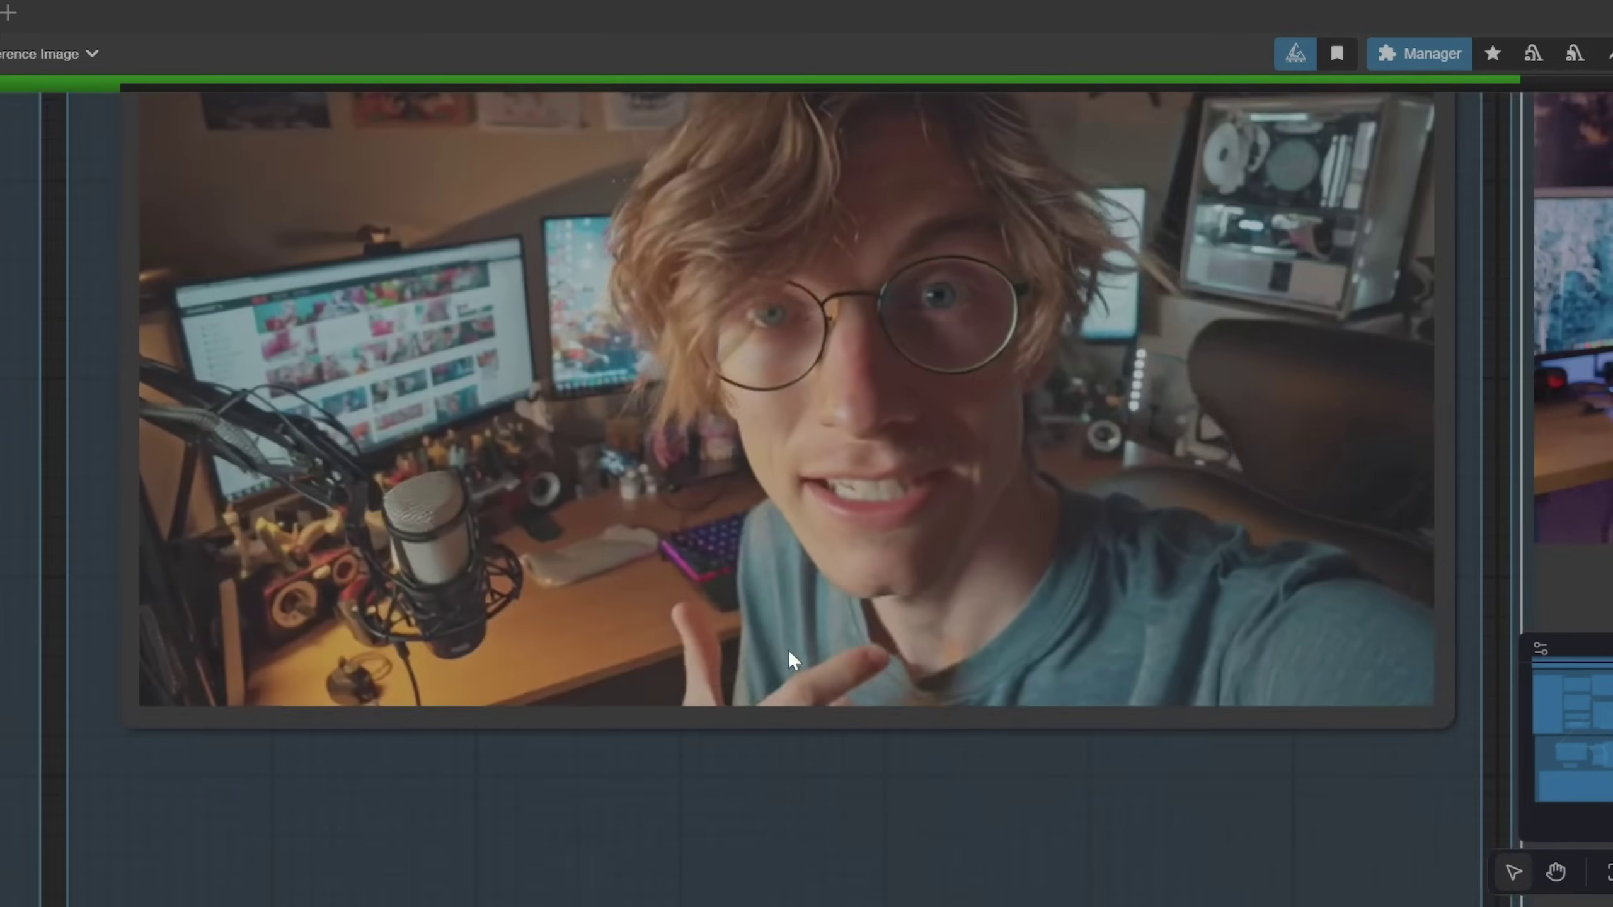
scroll(797, 635, "down", 4)
left_click_drag(1160, 558, 655, 234)
scroll(630, 432, "down", 10)
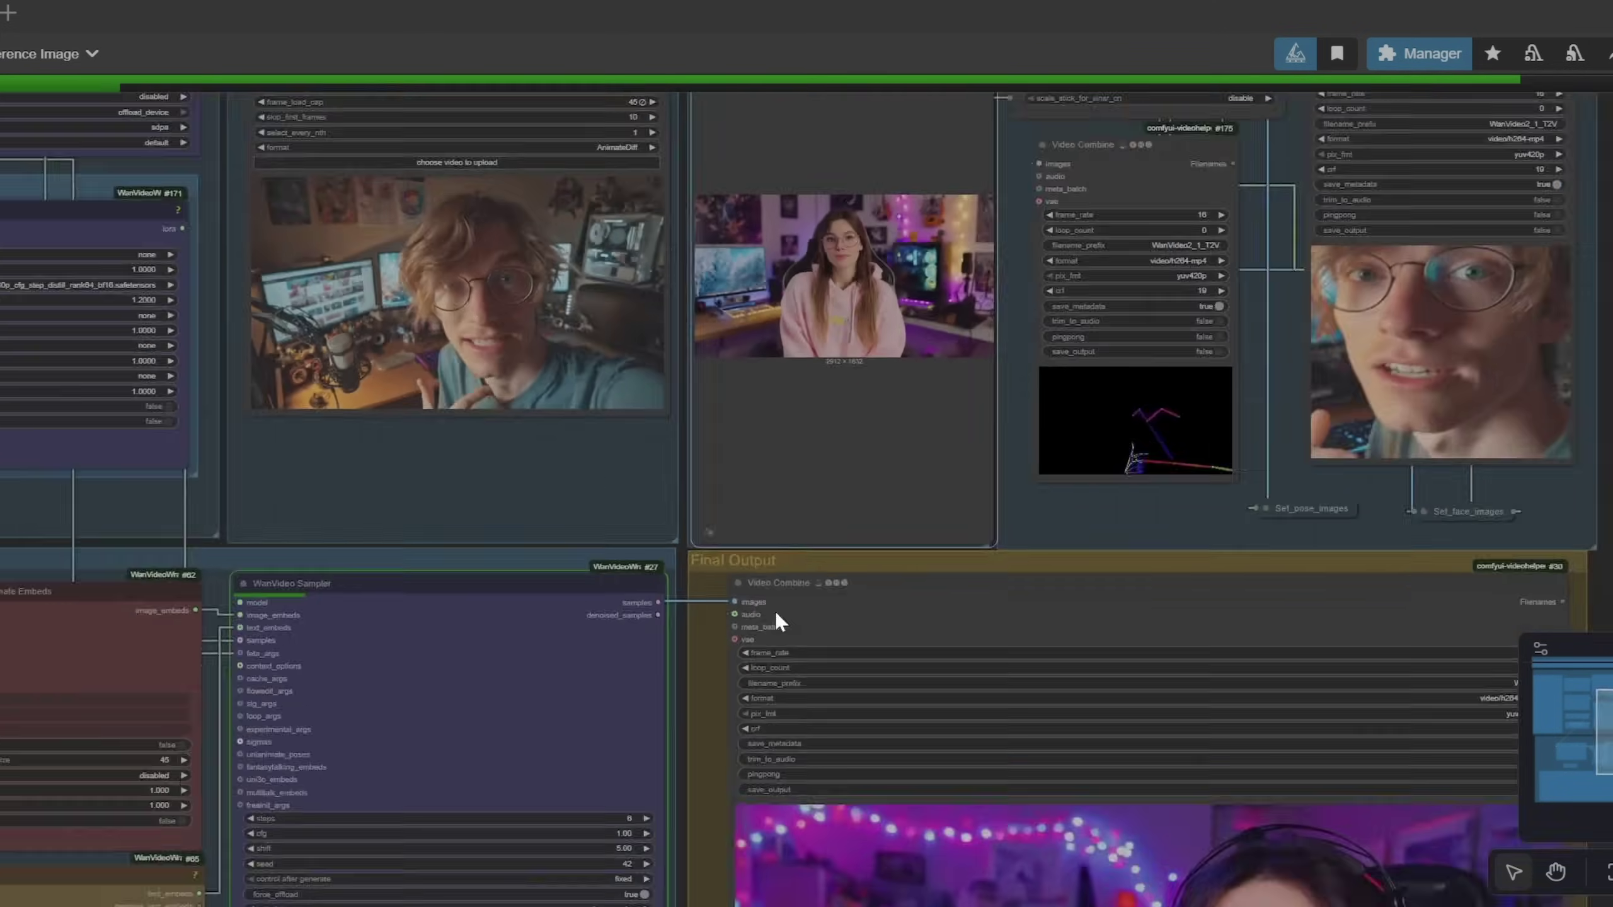
Step: Inspect the pink-hoodie streamer's generated video in the Final Output group
left_click_drag(775, 610, 397, 214)
scroll(769, 680, "up", 5)
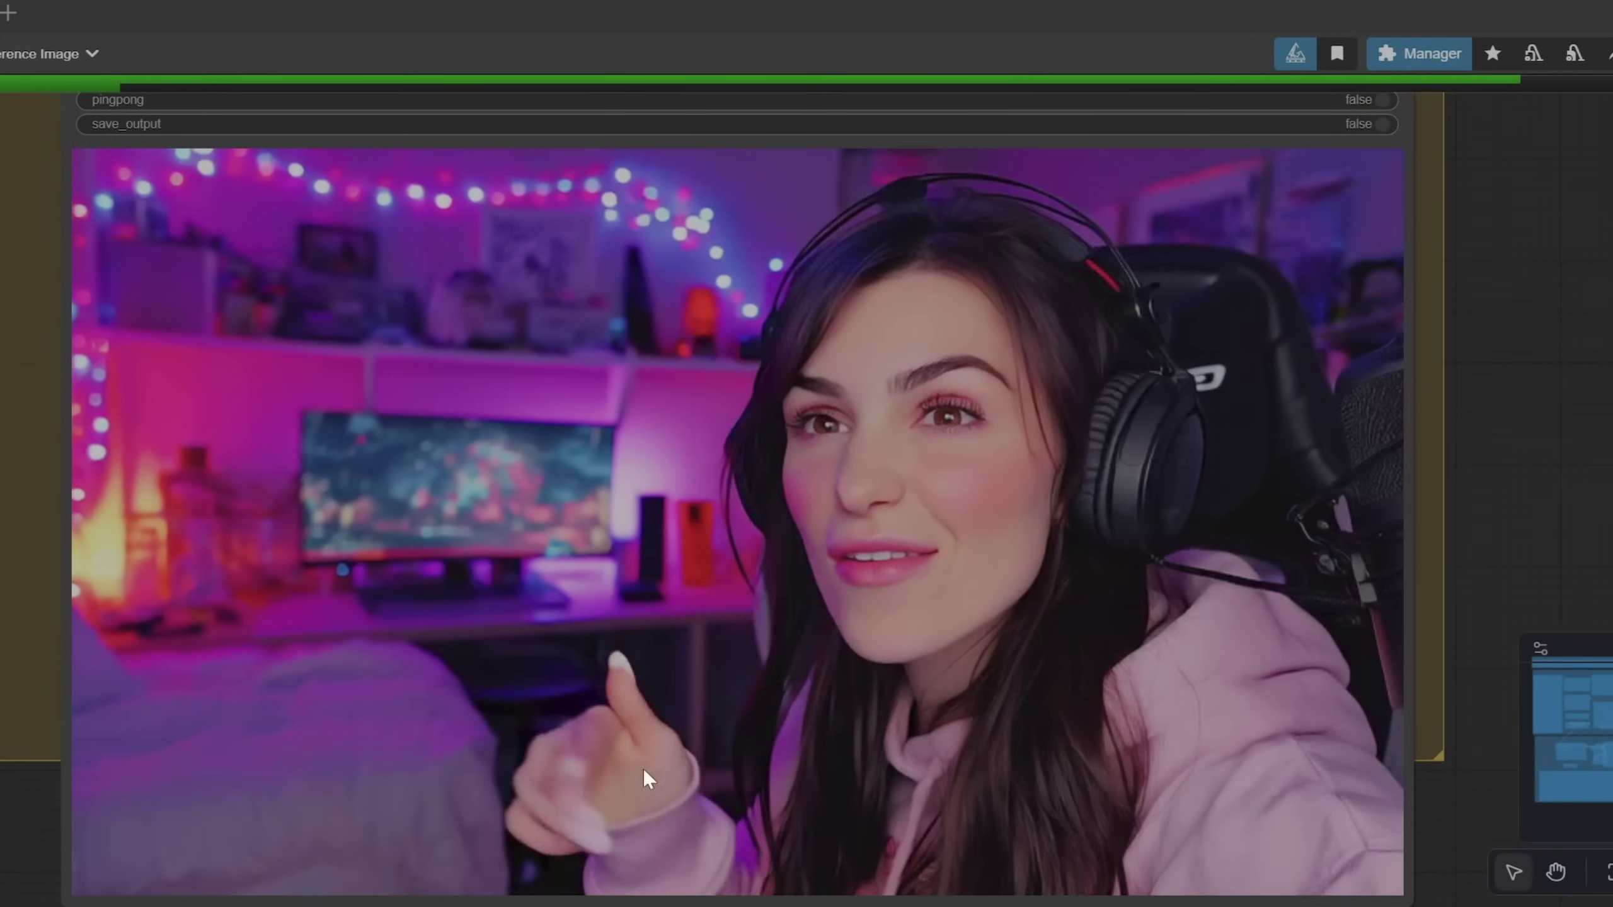
scroll(786, 824, "down", 6)
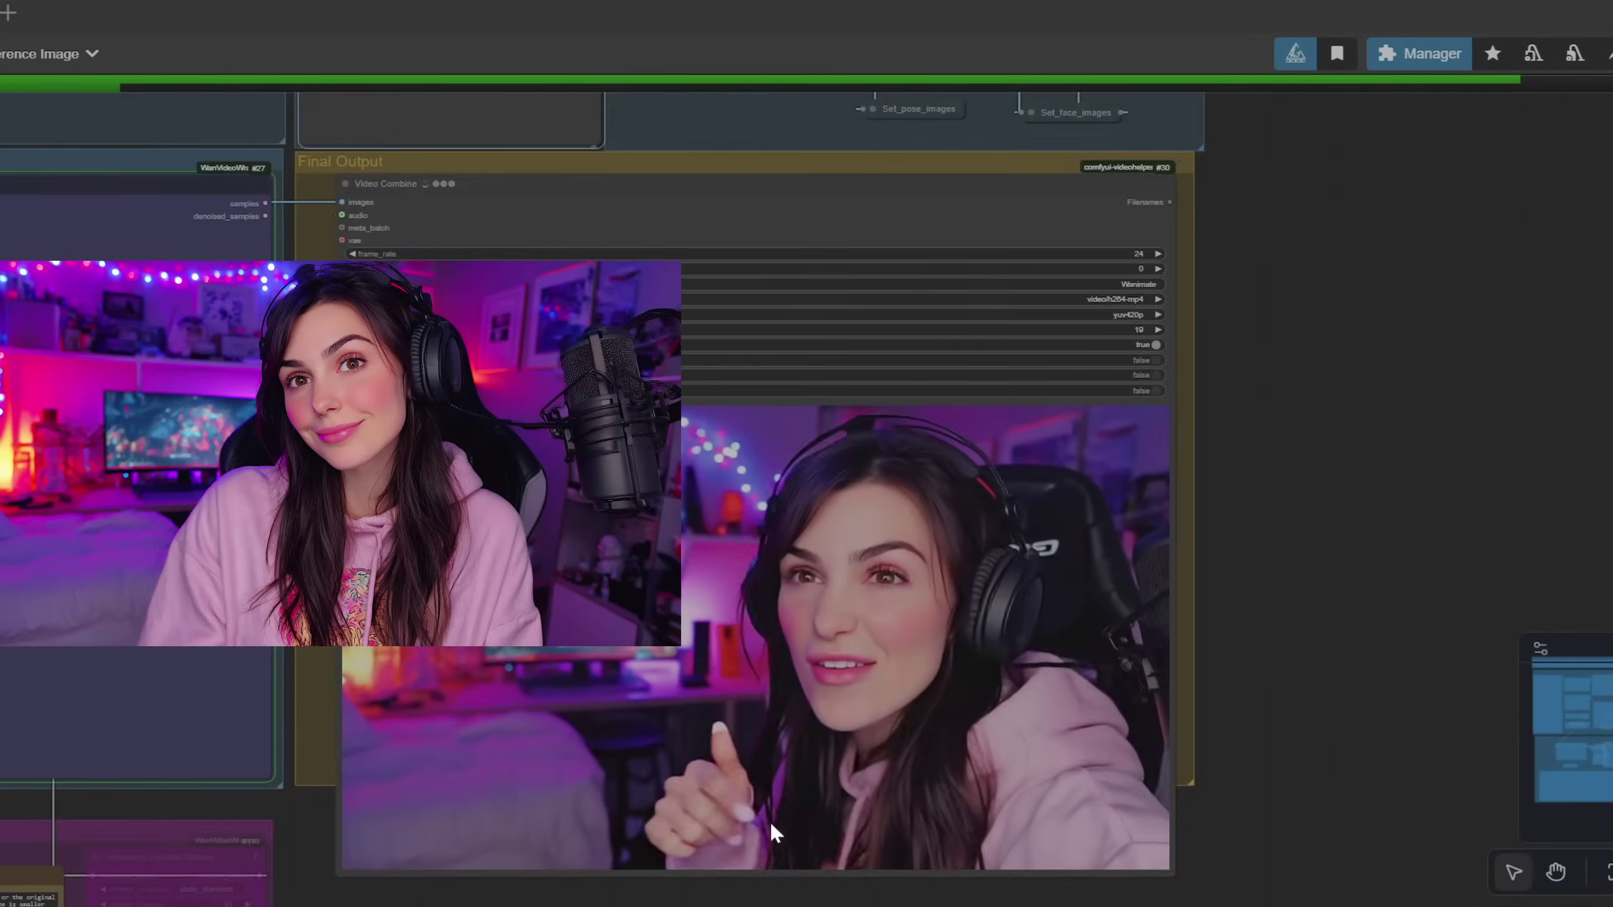
scroll(771, 815, "down", 3)
left_click_drag(961, 637, 1048, 659)
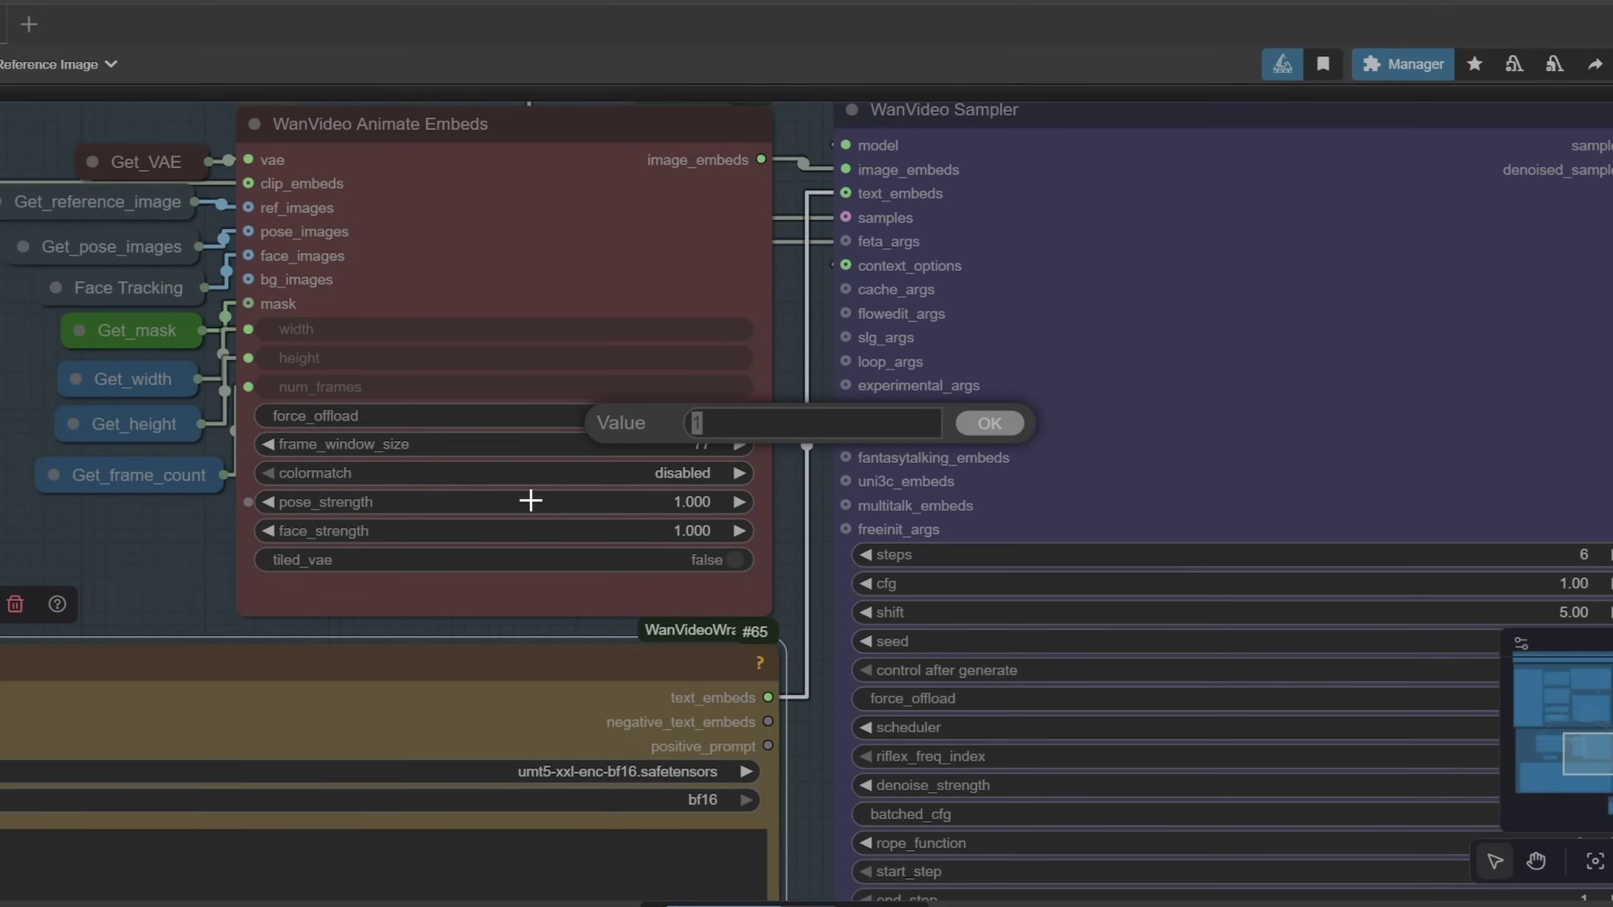
Step: Leave pose_strength as is and set face_strength to 1.5 in the WanVideo Animate Embeds node
key("Escape")
scroll(540, 482, "up", 4)
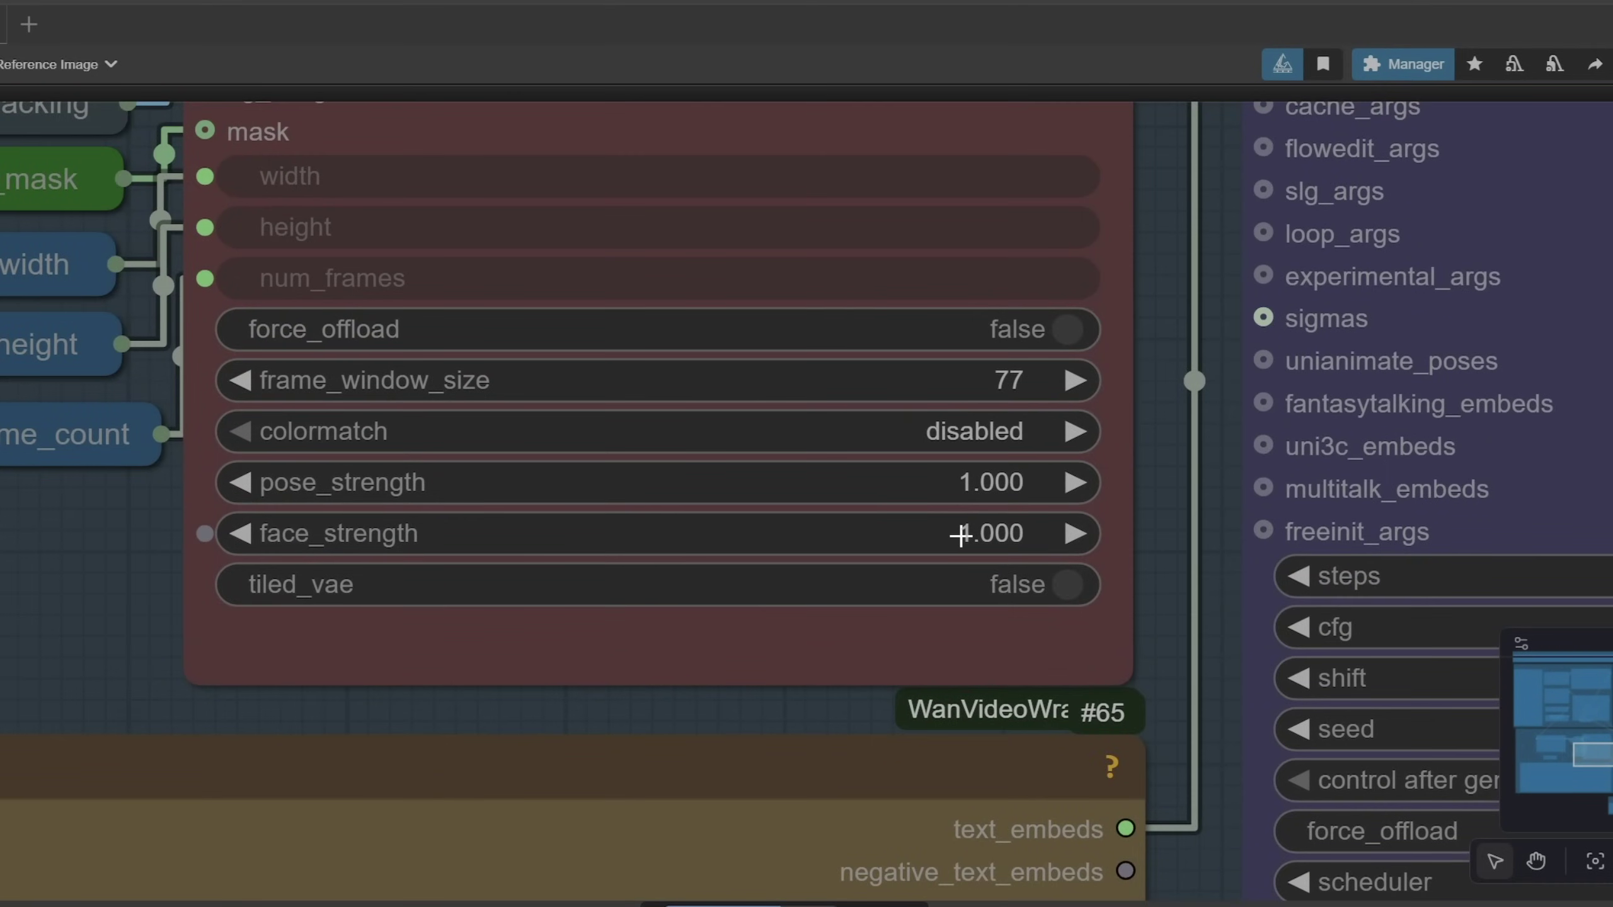
left_click(960, 535)
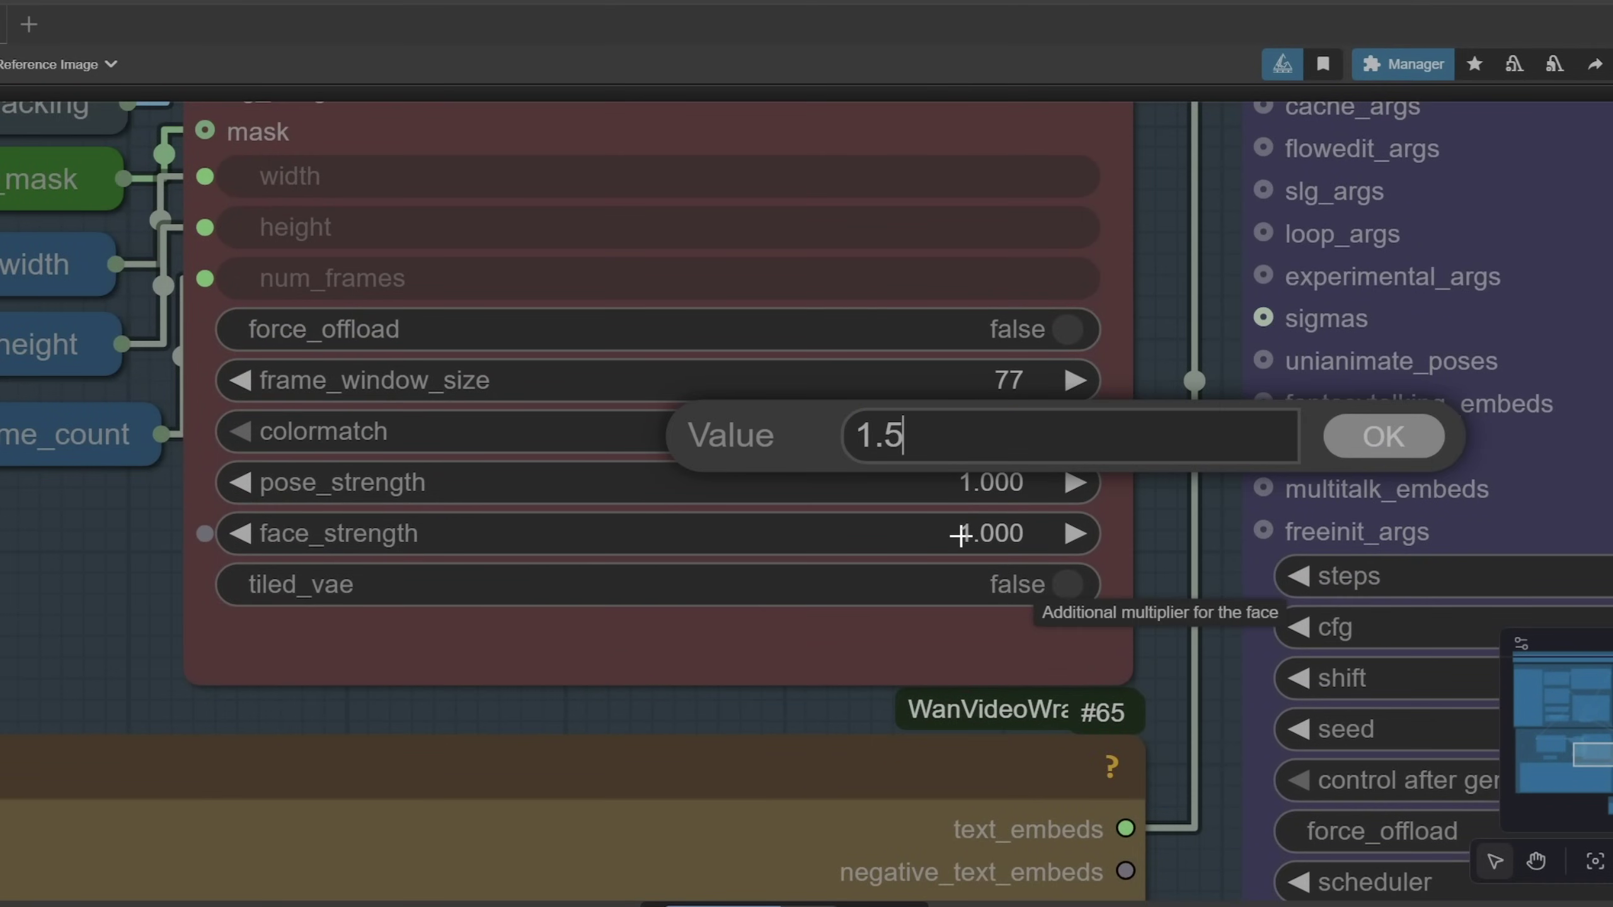
left_click(1376, 428)
scroll(1023, 796, "down", 5)
left_click_drag(663, 597, 514, 558)
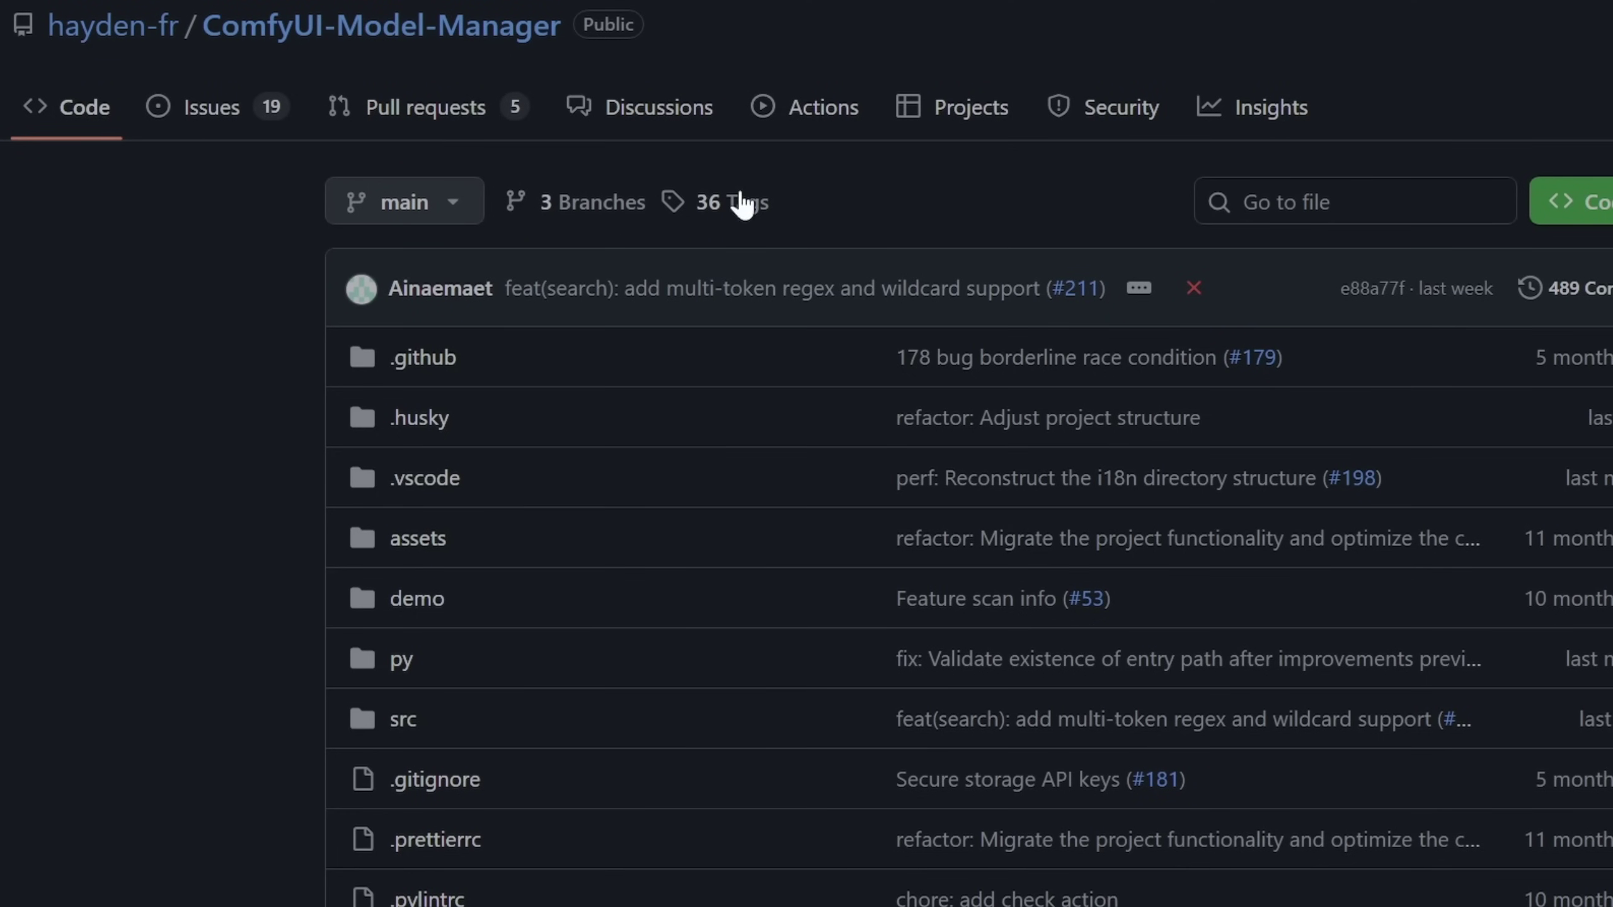
Step: Copy the git clone command from the Installation section of the ComfyUI-Model-Manager README on GitHub
scroll(741, 204, "down", 10)
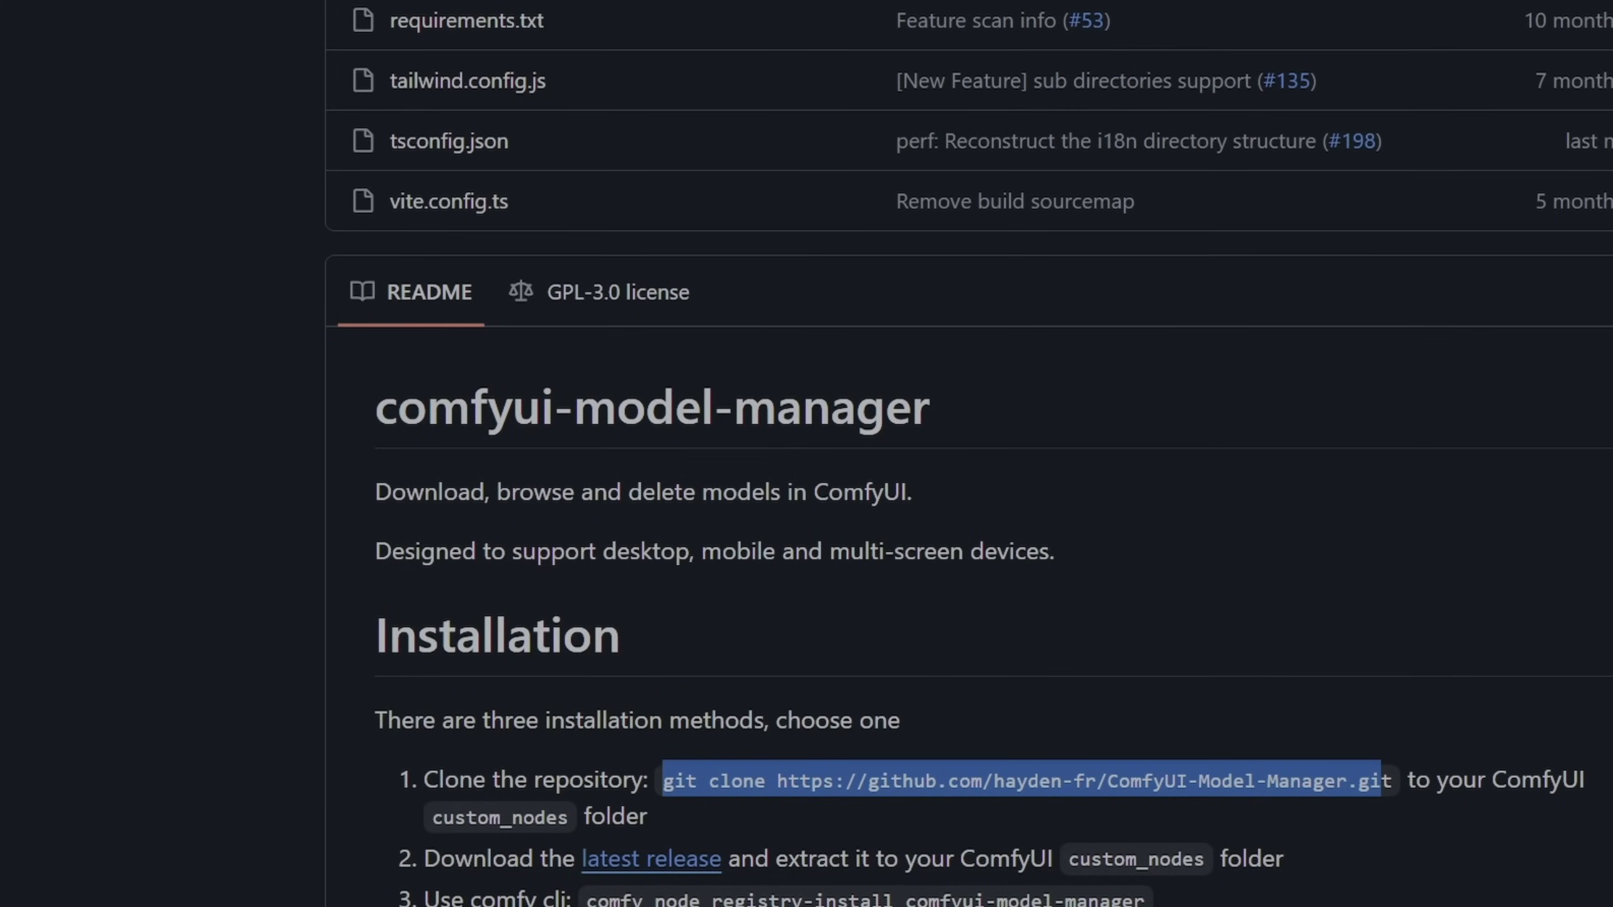
right_click(1379, 781)
left_click(1548, 406)
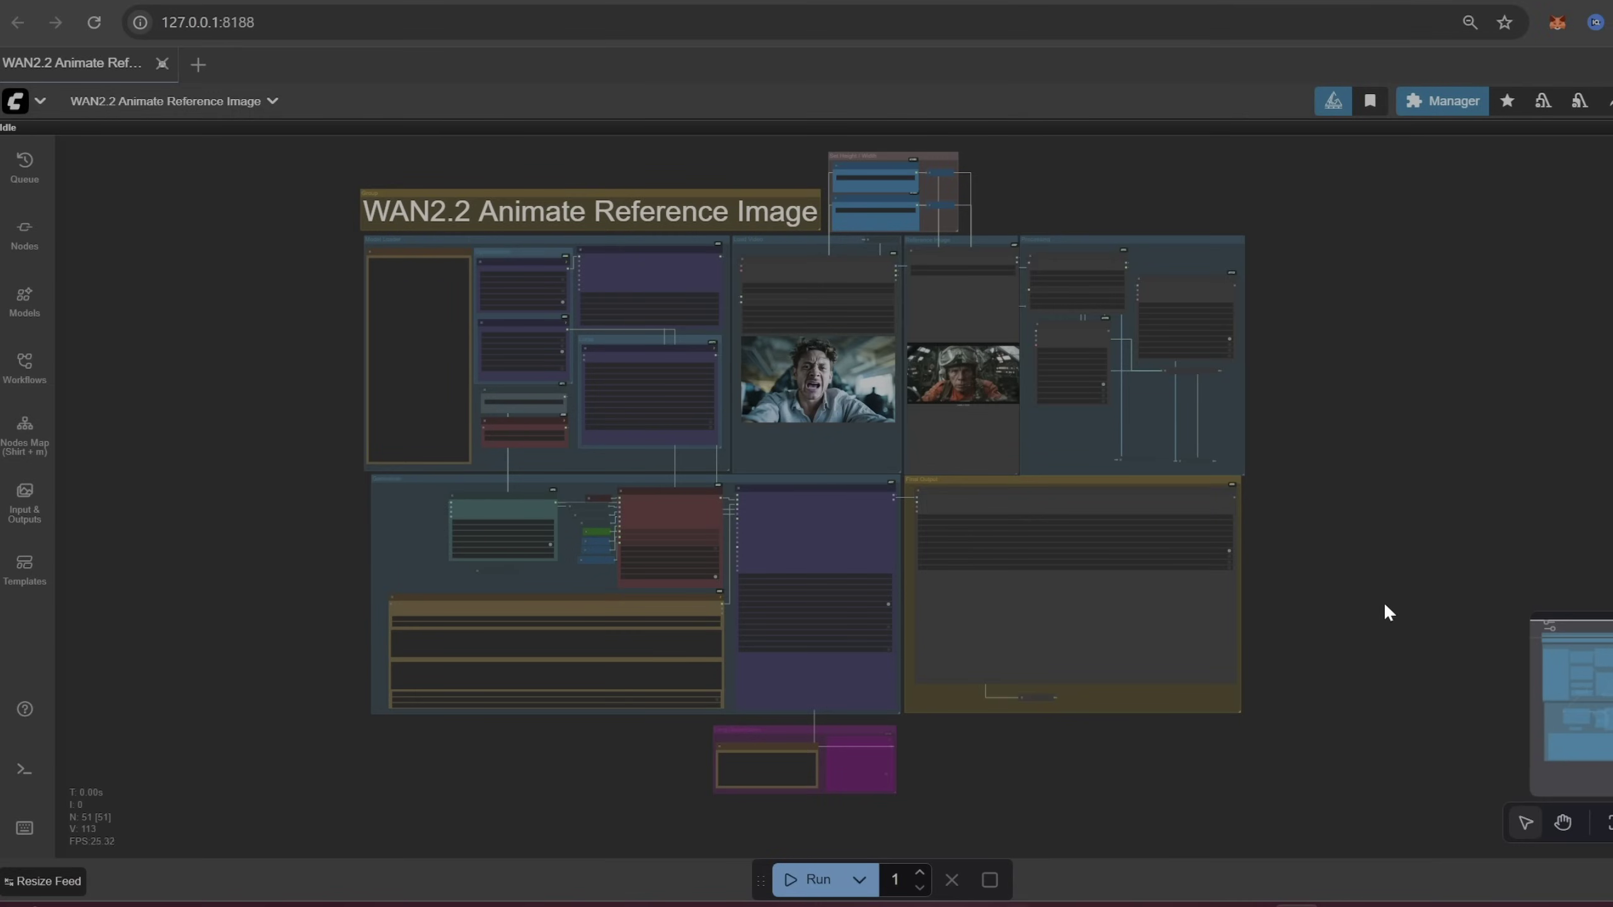
left_click_drag(1383, 603, 1399, 633)
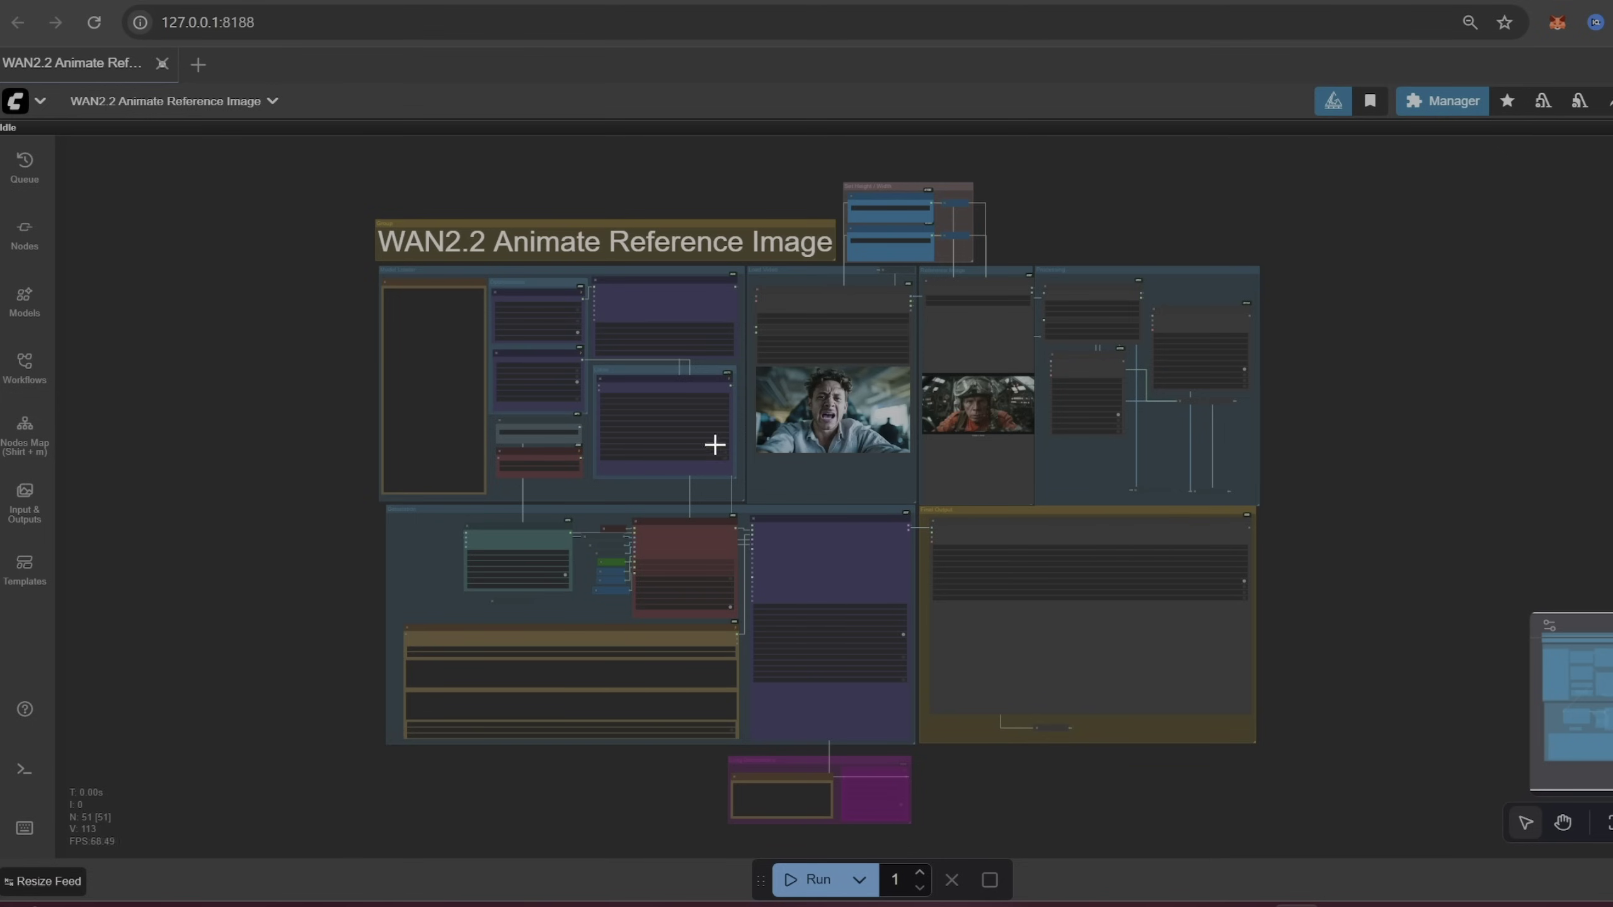
scroll(459, 455, "up", 3)
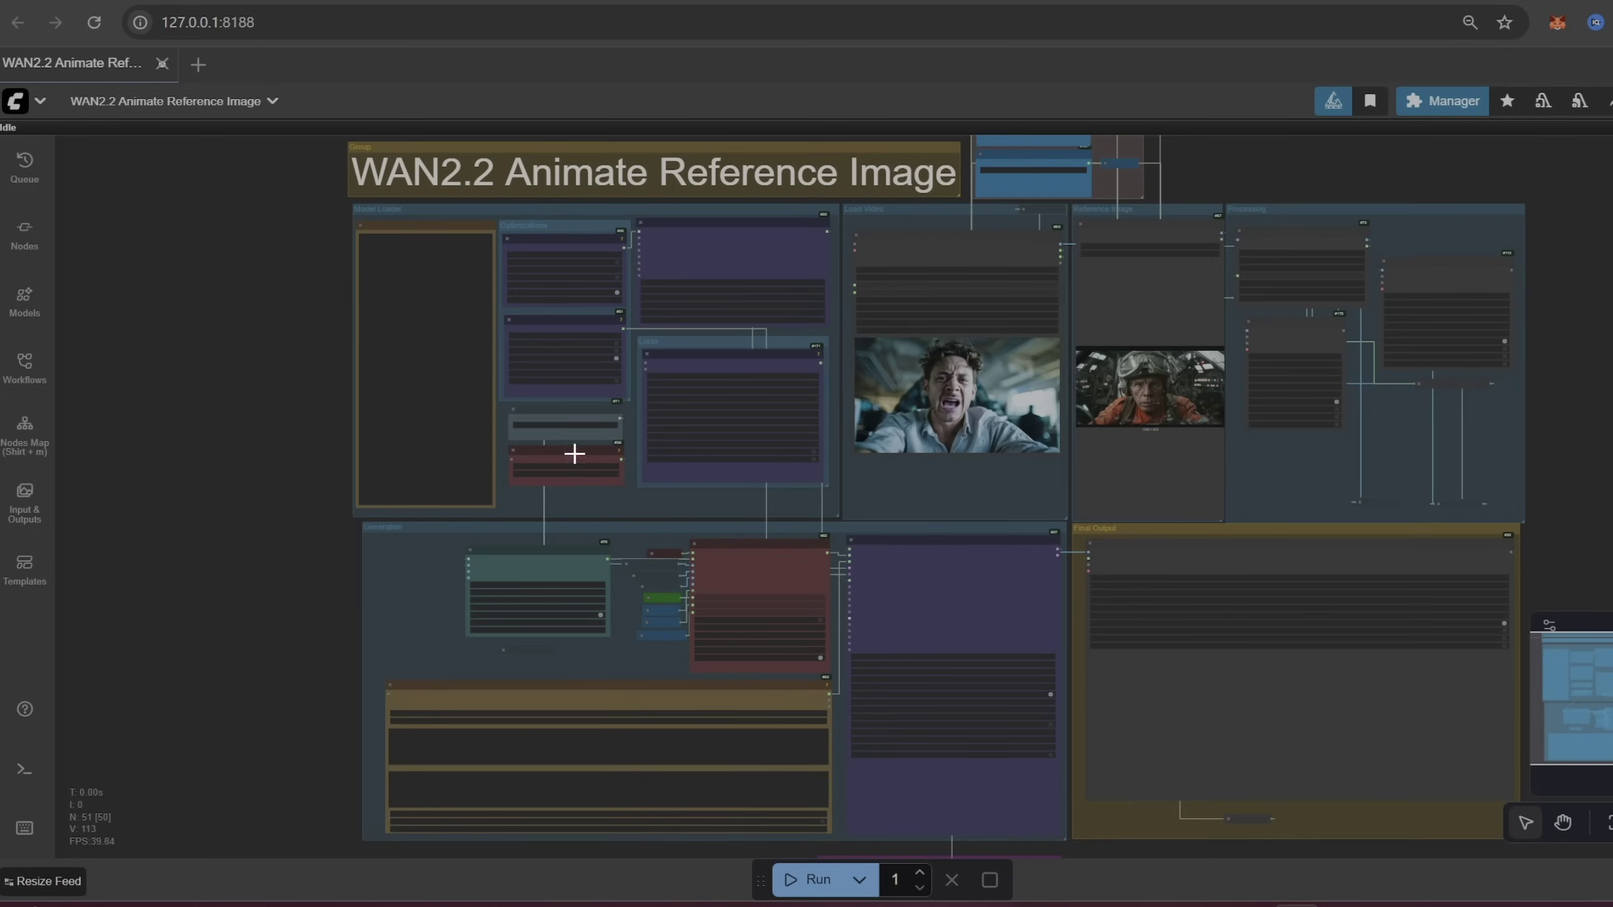
scroll(628, 474, "down", 3)
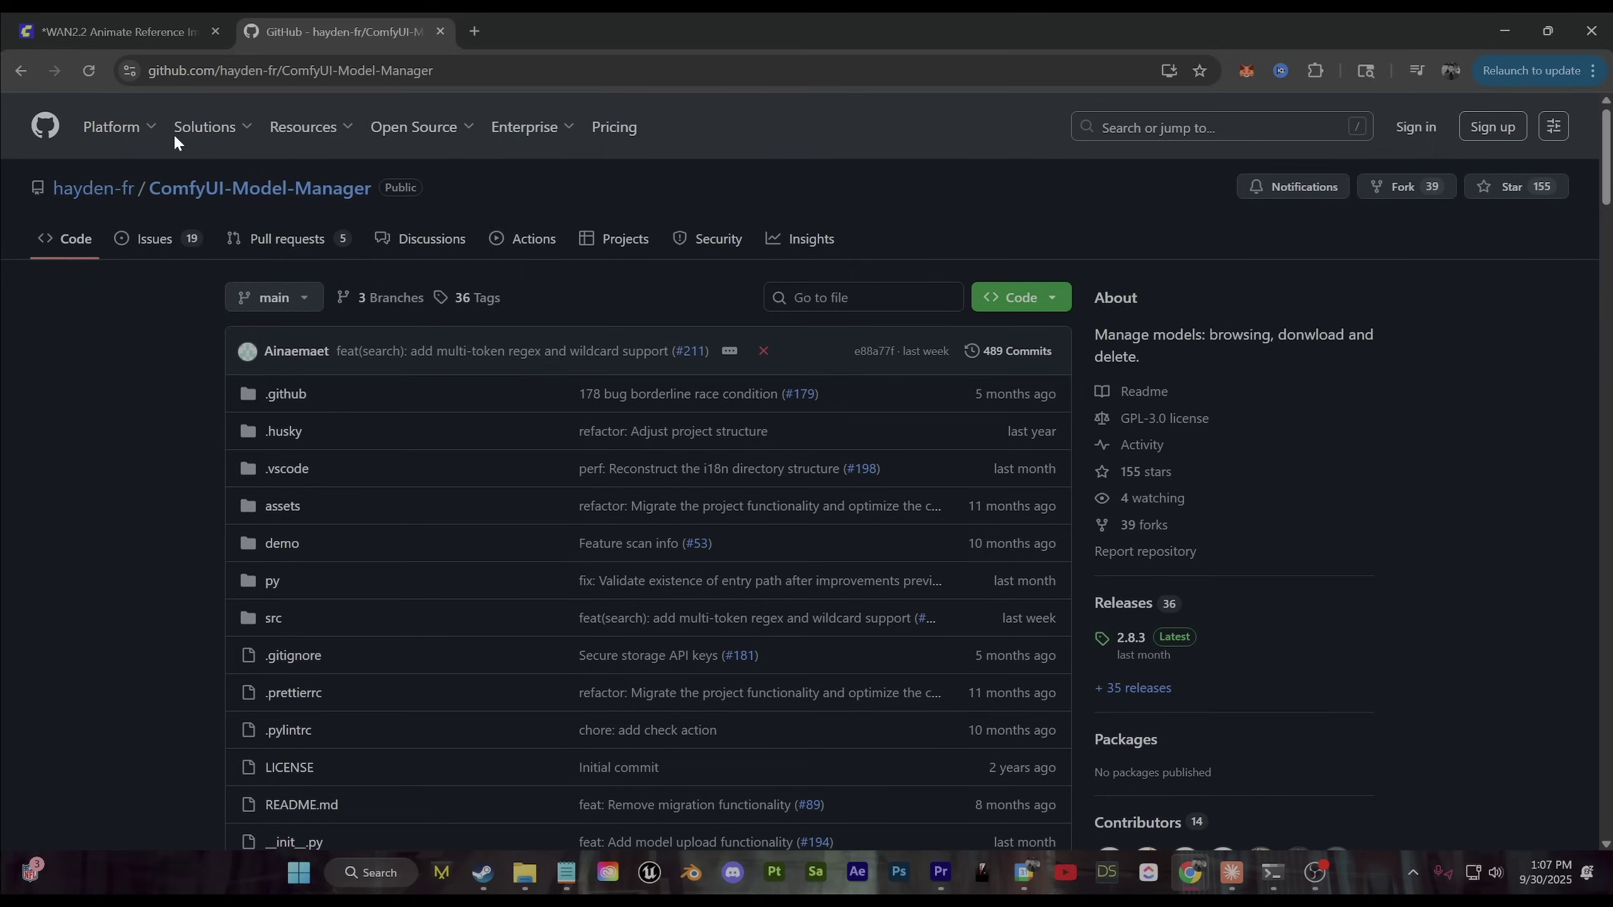
Step: Switch to the ComfyUI-Model-Manager GitHub page and review the installation methods in its README
scroll(406, 400, "down", 15)
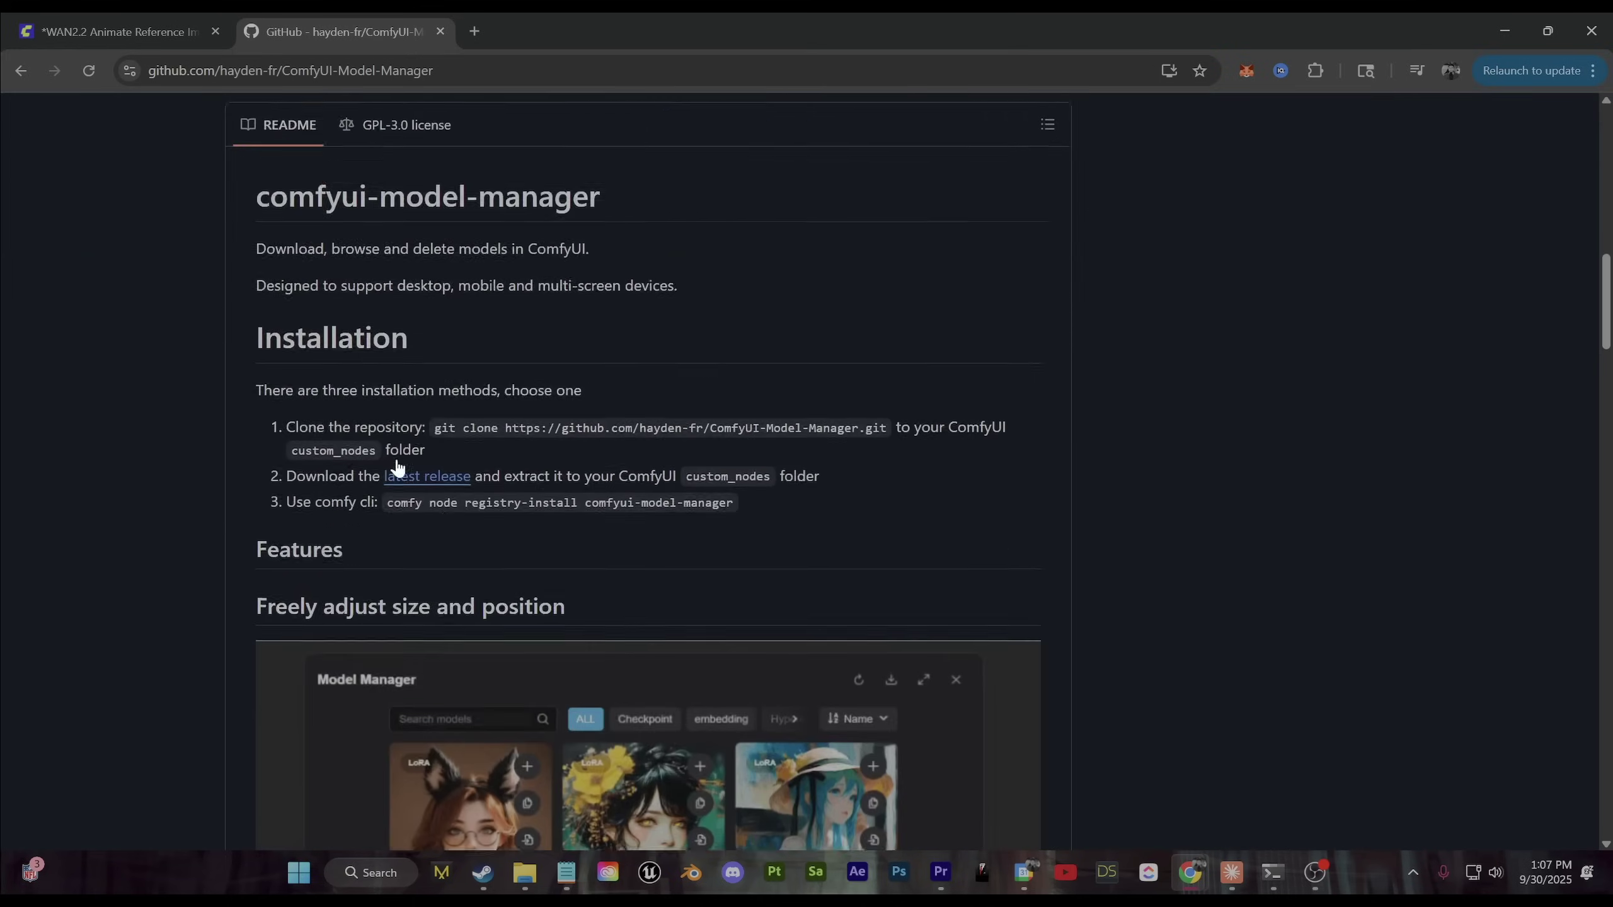
scroll(615, 467, "up", 3)
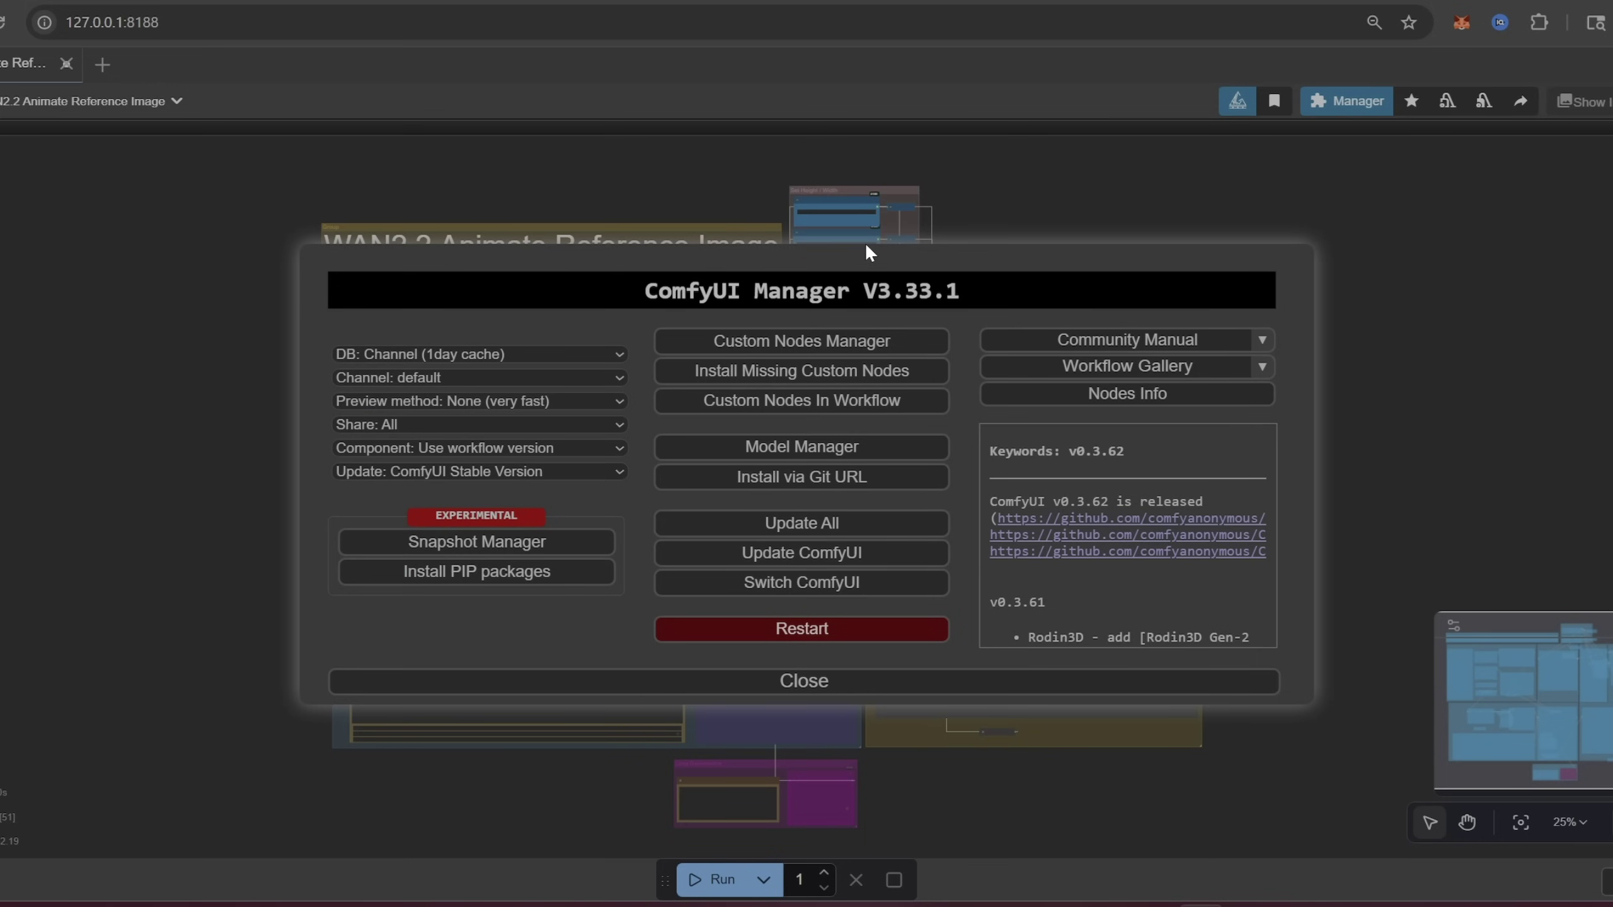
Step: In ComfyUI, close and reopen the ComfyUI Manager dialog and choose its Model Manager
left_click(903, 683)
left_click(1332, 118)
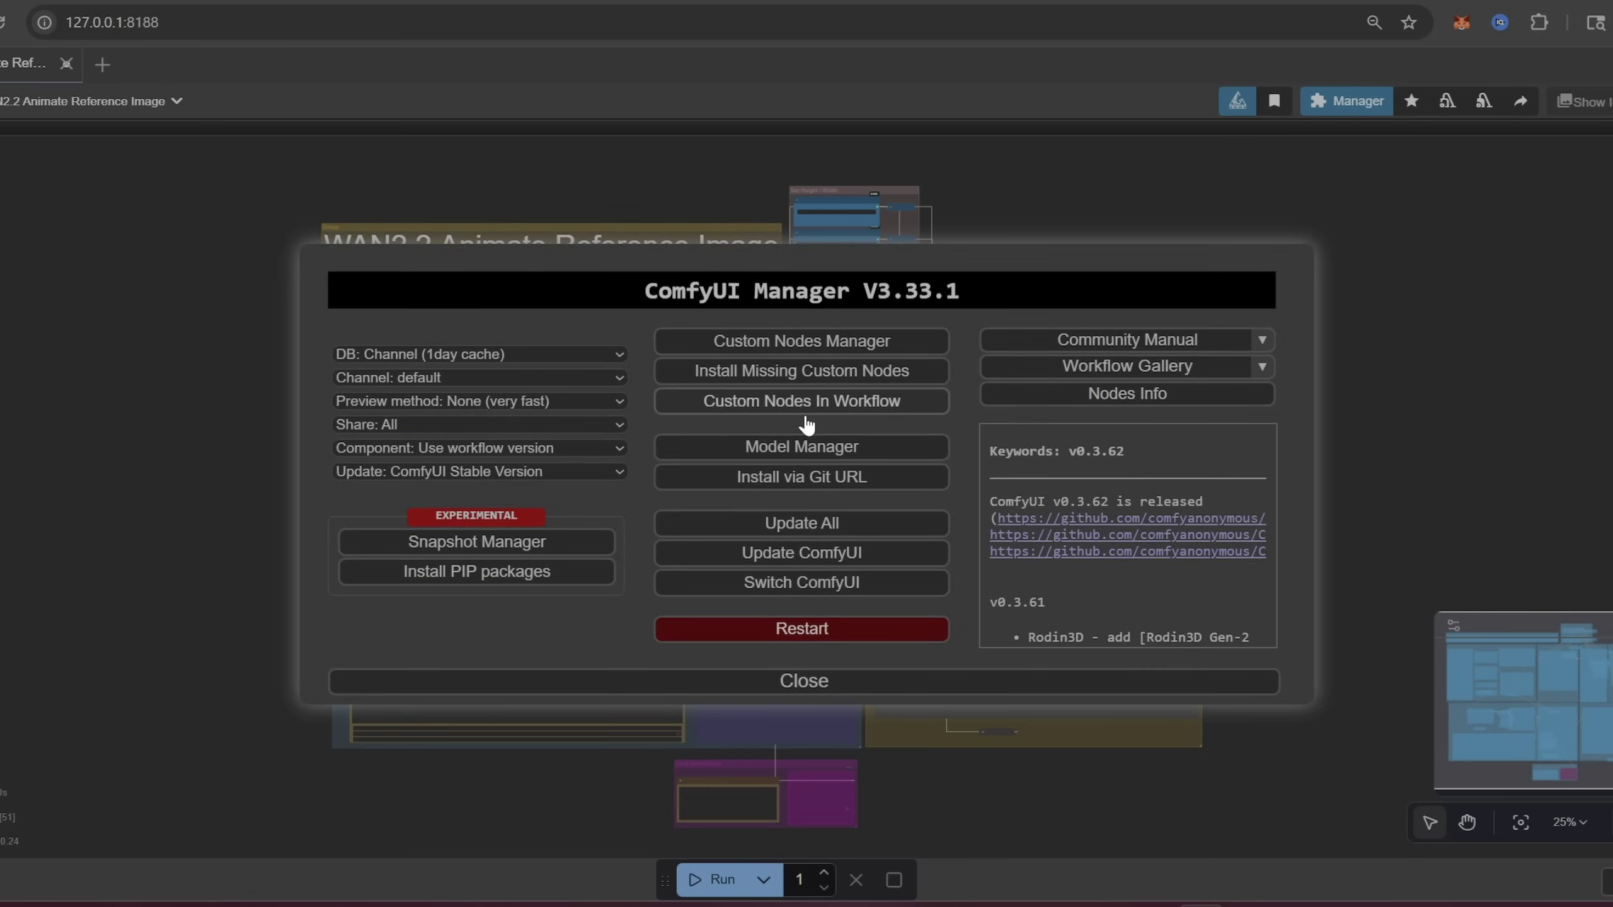
left_click(805, 448)
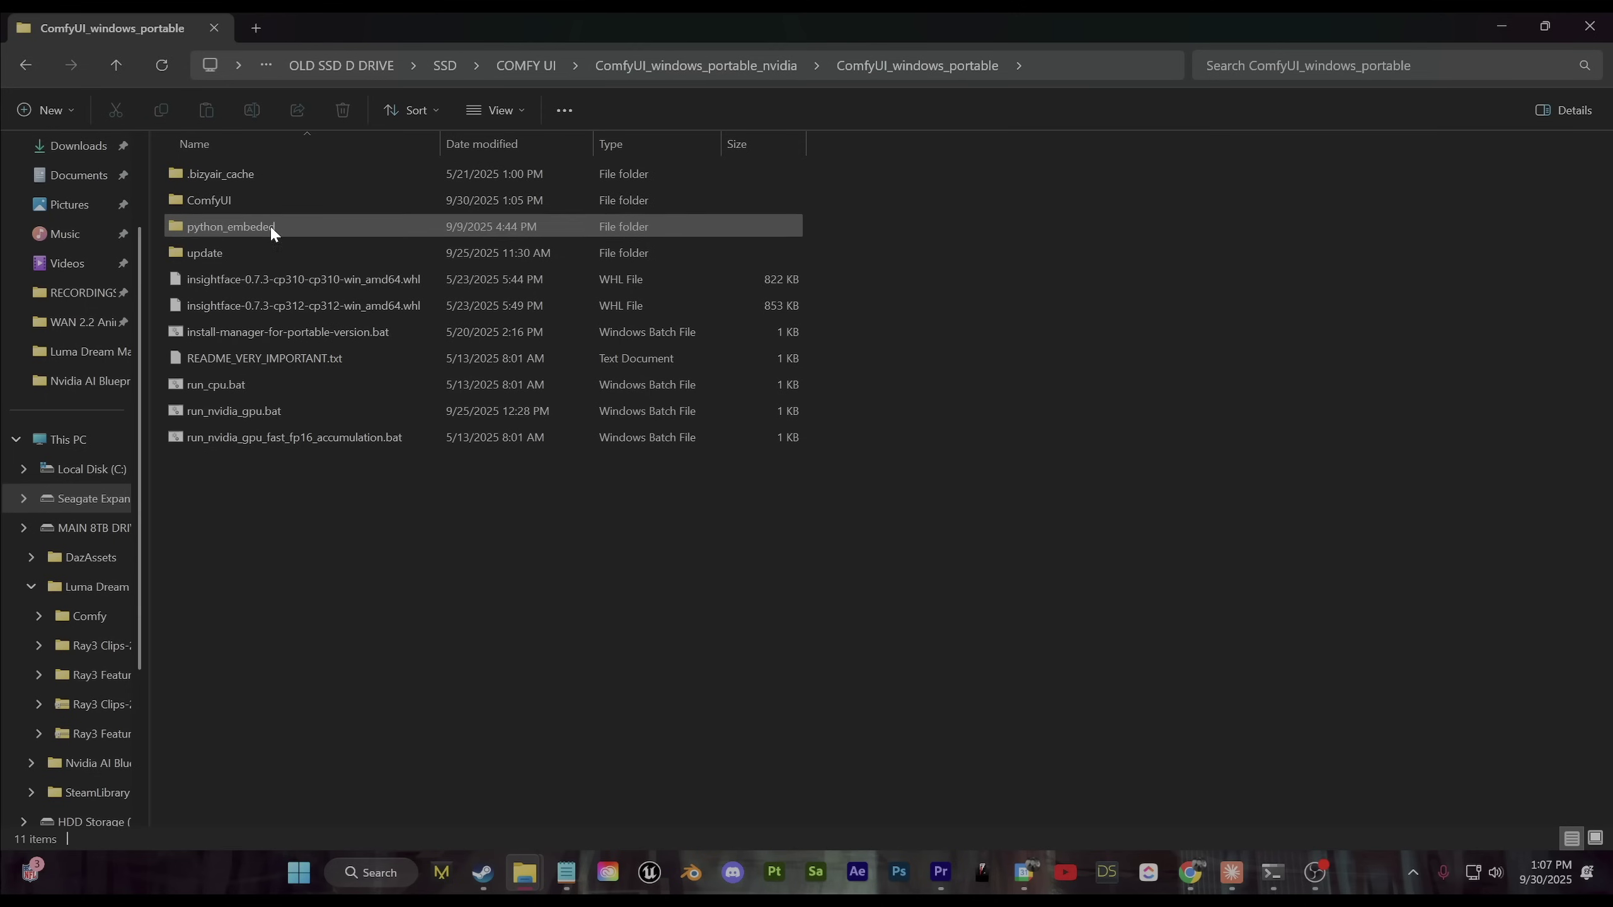
Step: Switch to File Explorer and open the custom_nodes folder inside the portable installation's ComfyUI folder
left_click(230, 203)
double_click(229, 202)
scroll(313, 504, "down", 1)
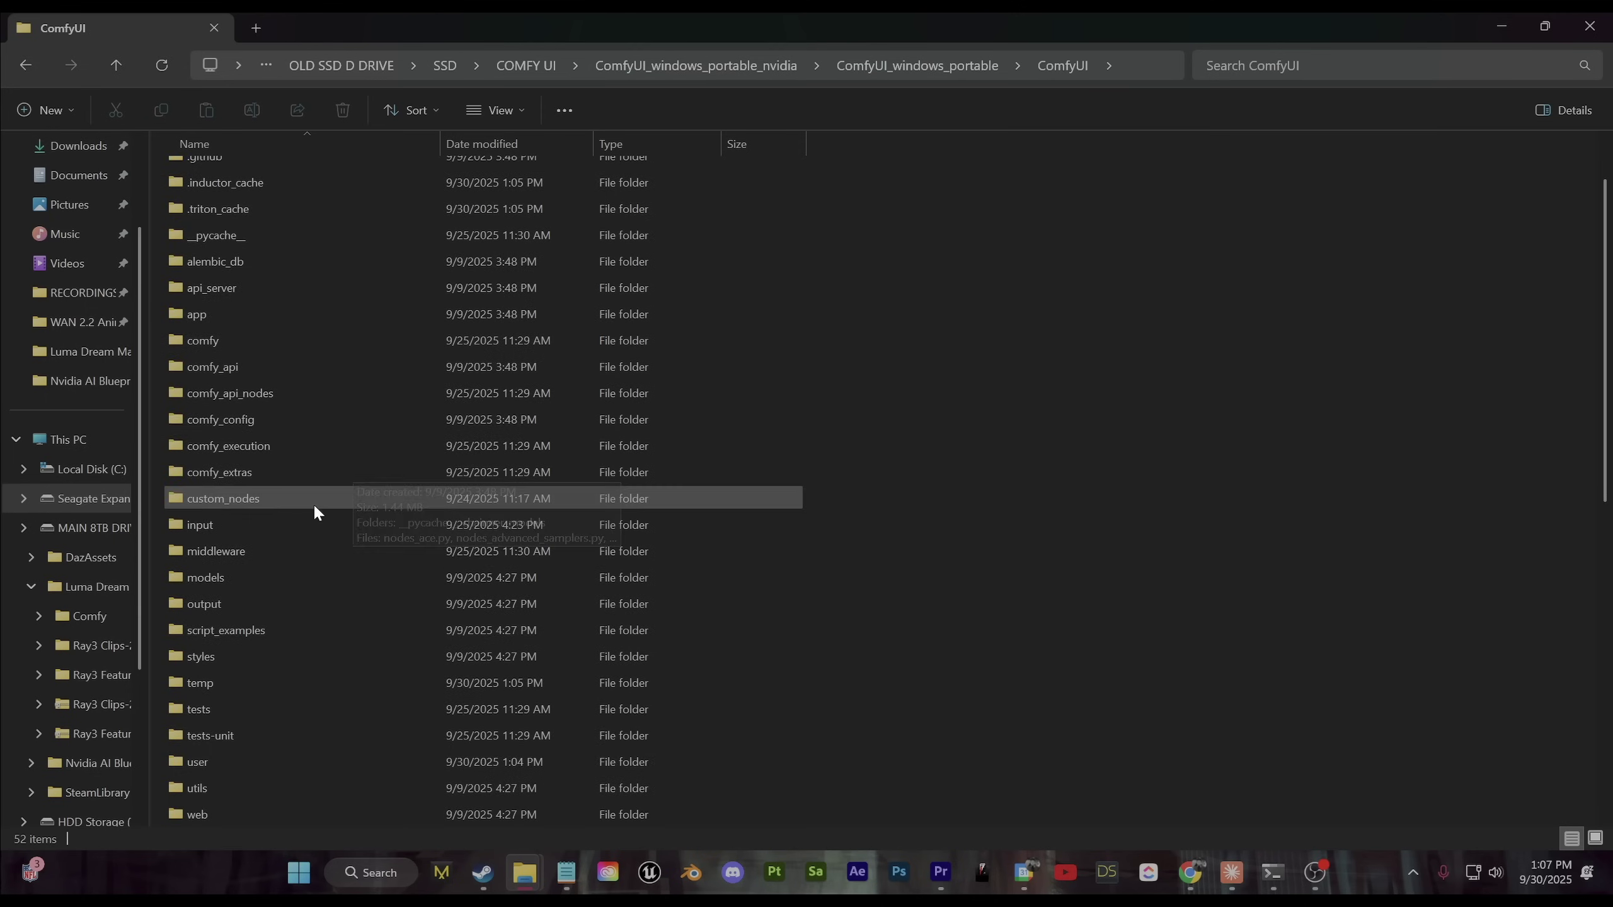
scroll(246, 496, "down", 2)
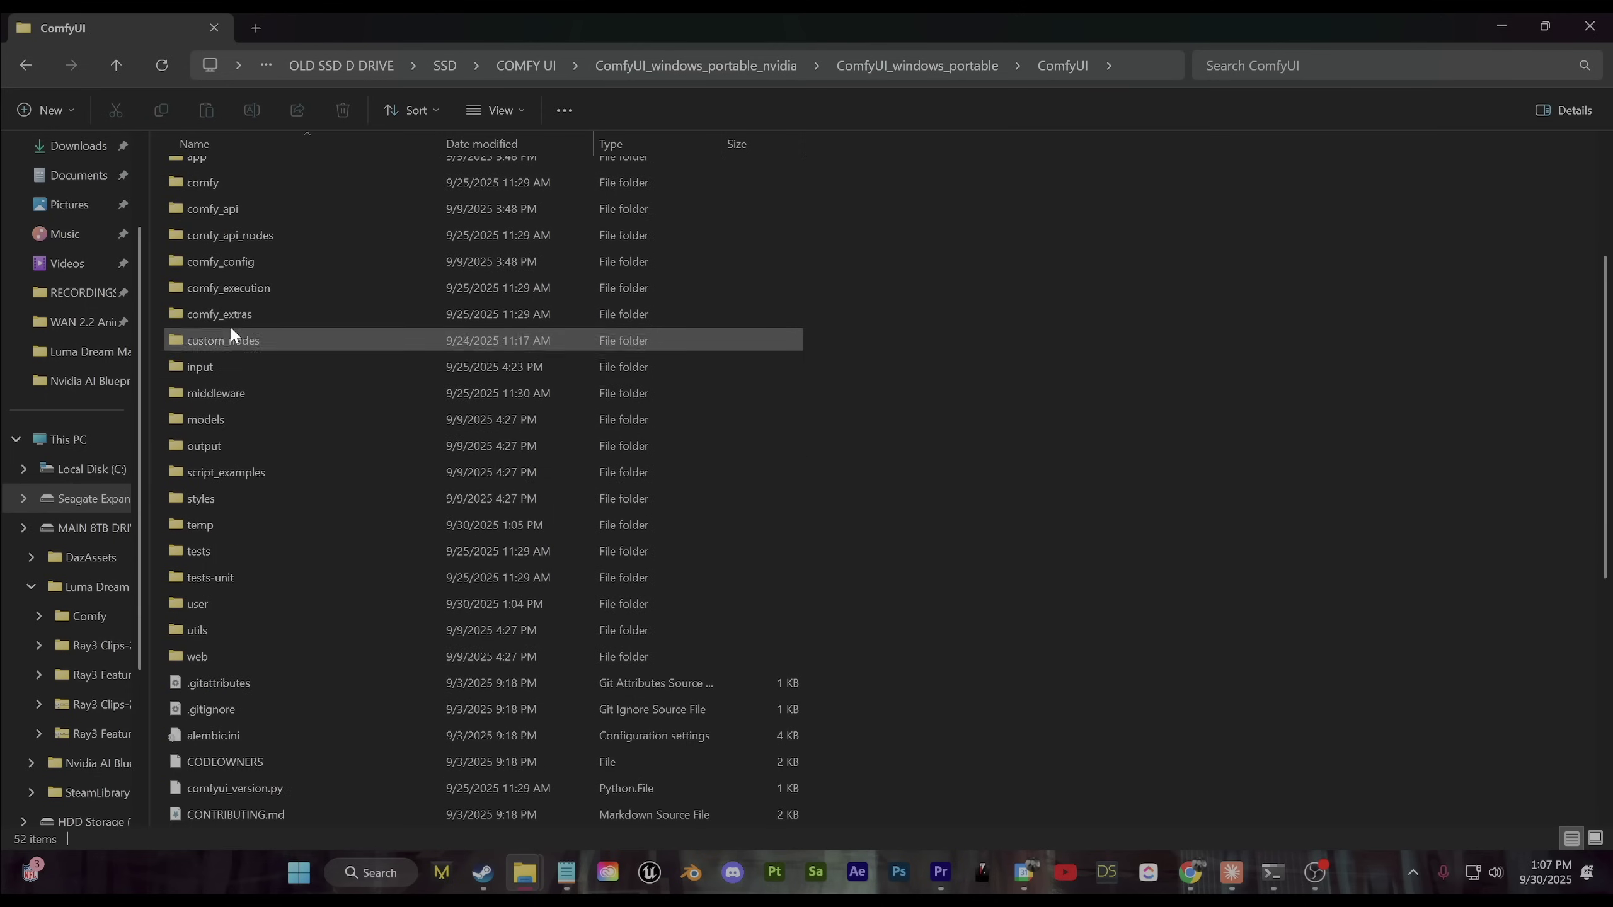
scroll(243, 358, "up", 1)
double_click(265, 406)
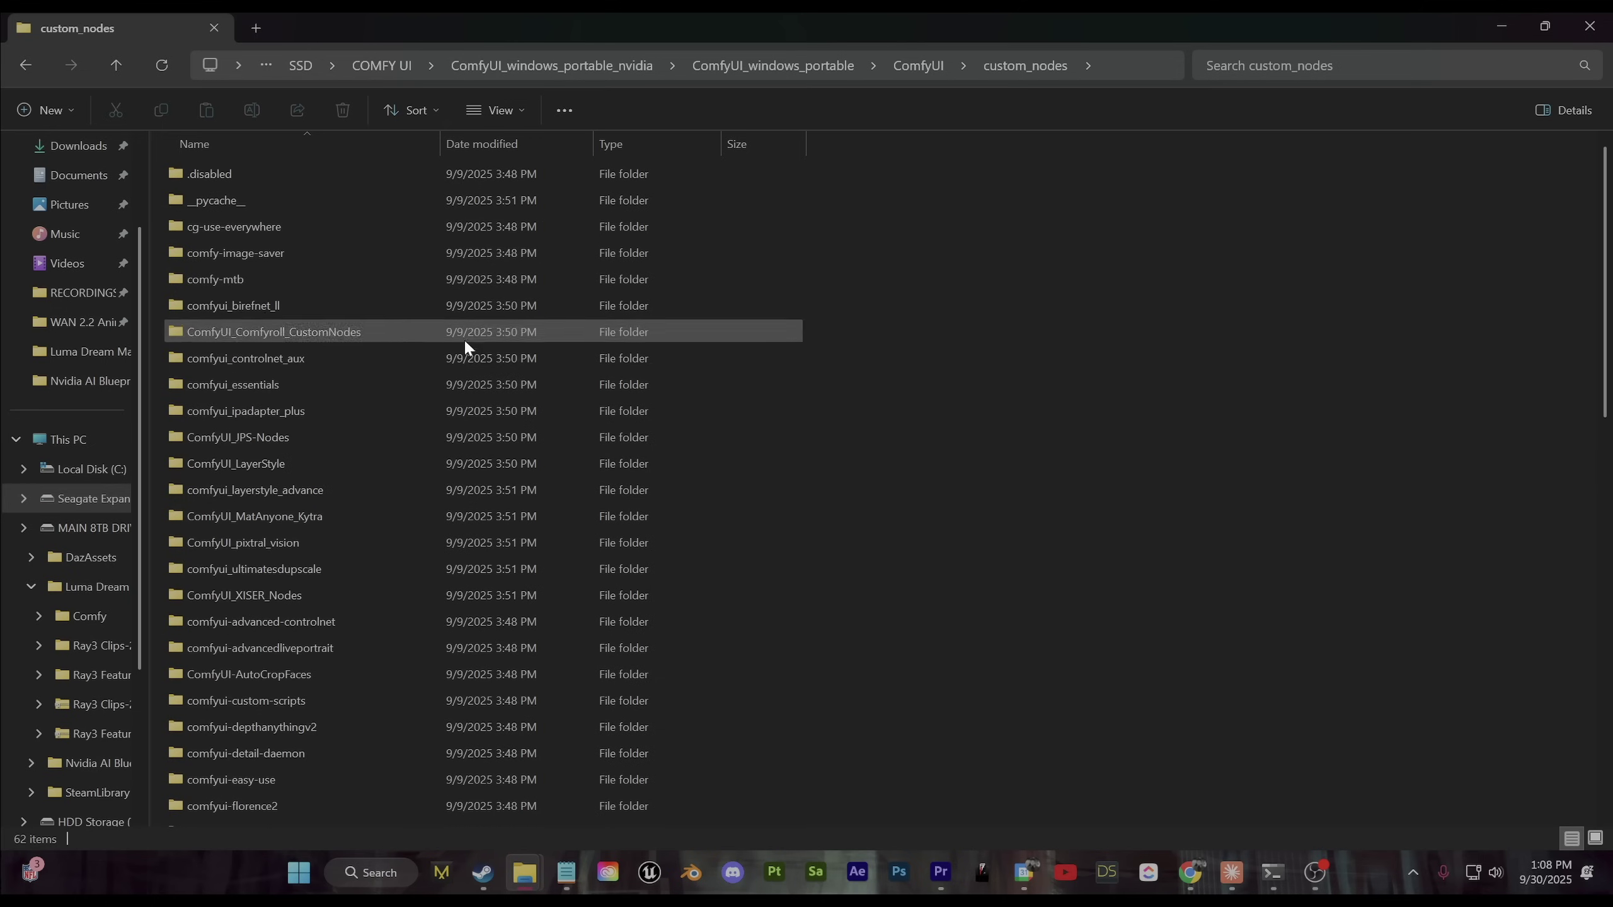
Step: Look through the custom_nodes folder, open a command prompt at that location with cmd and close it again
scroll(289, 431, "down", 10)
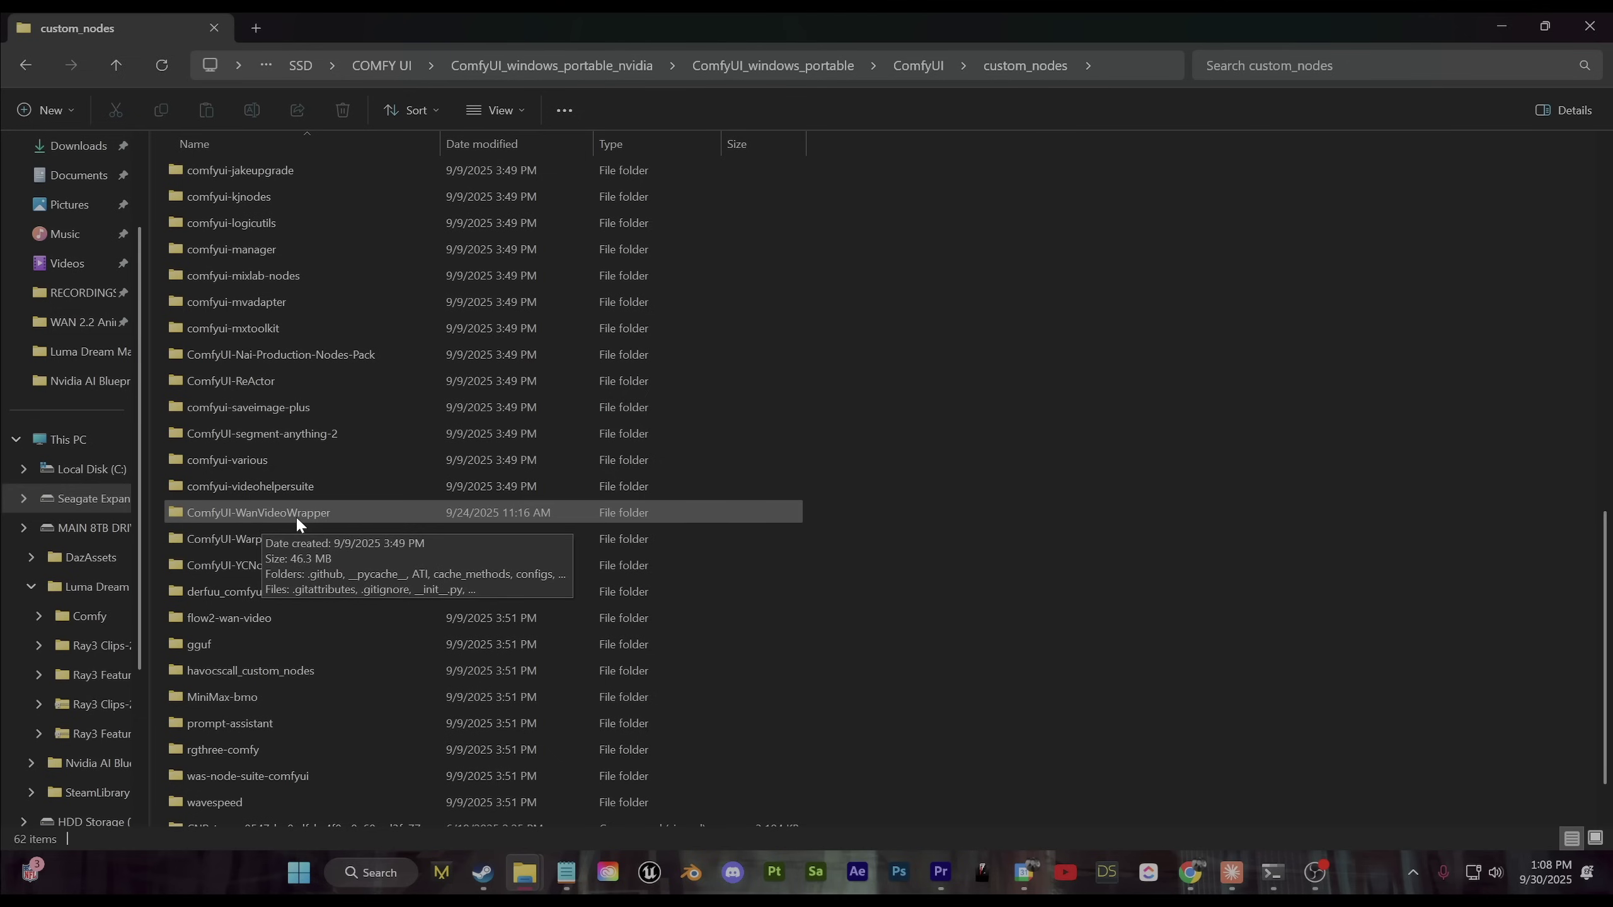
scroll(296, 518, "up", 1)
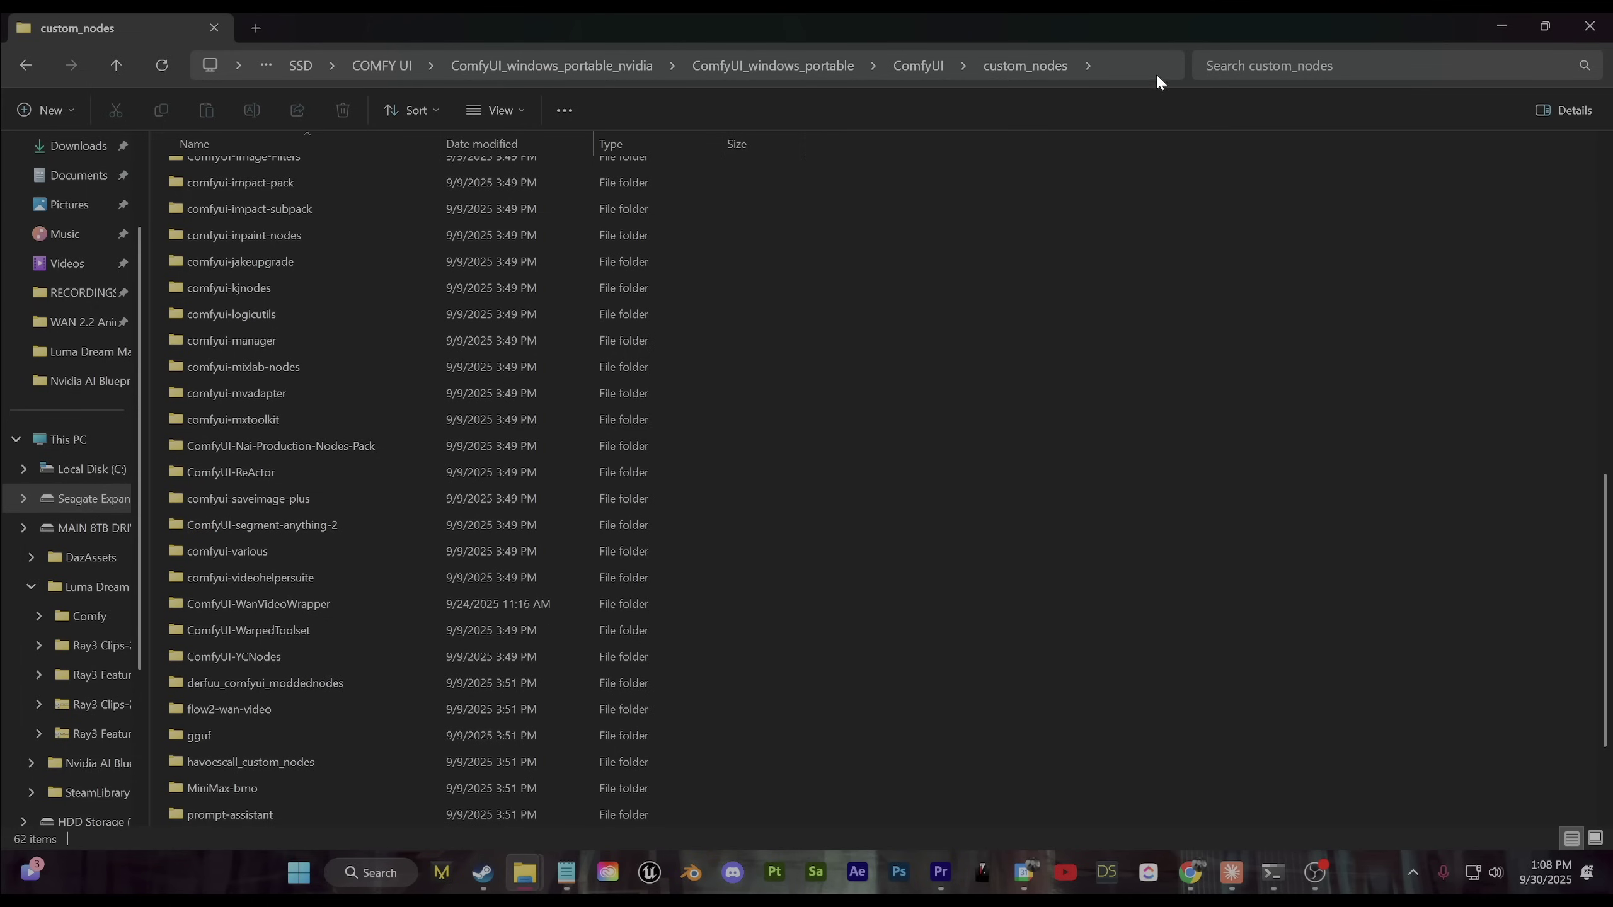
left_click(1116, 70)
type("cmd")
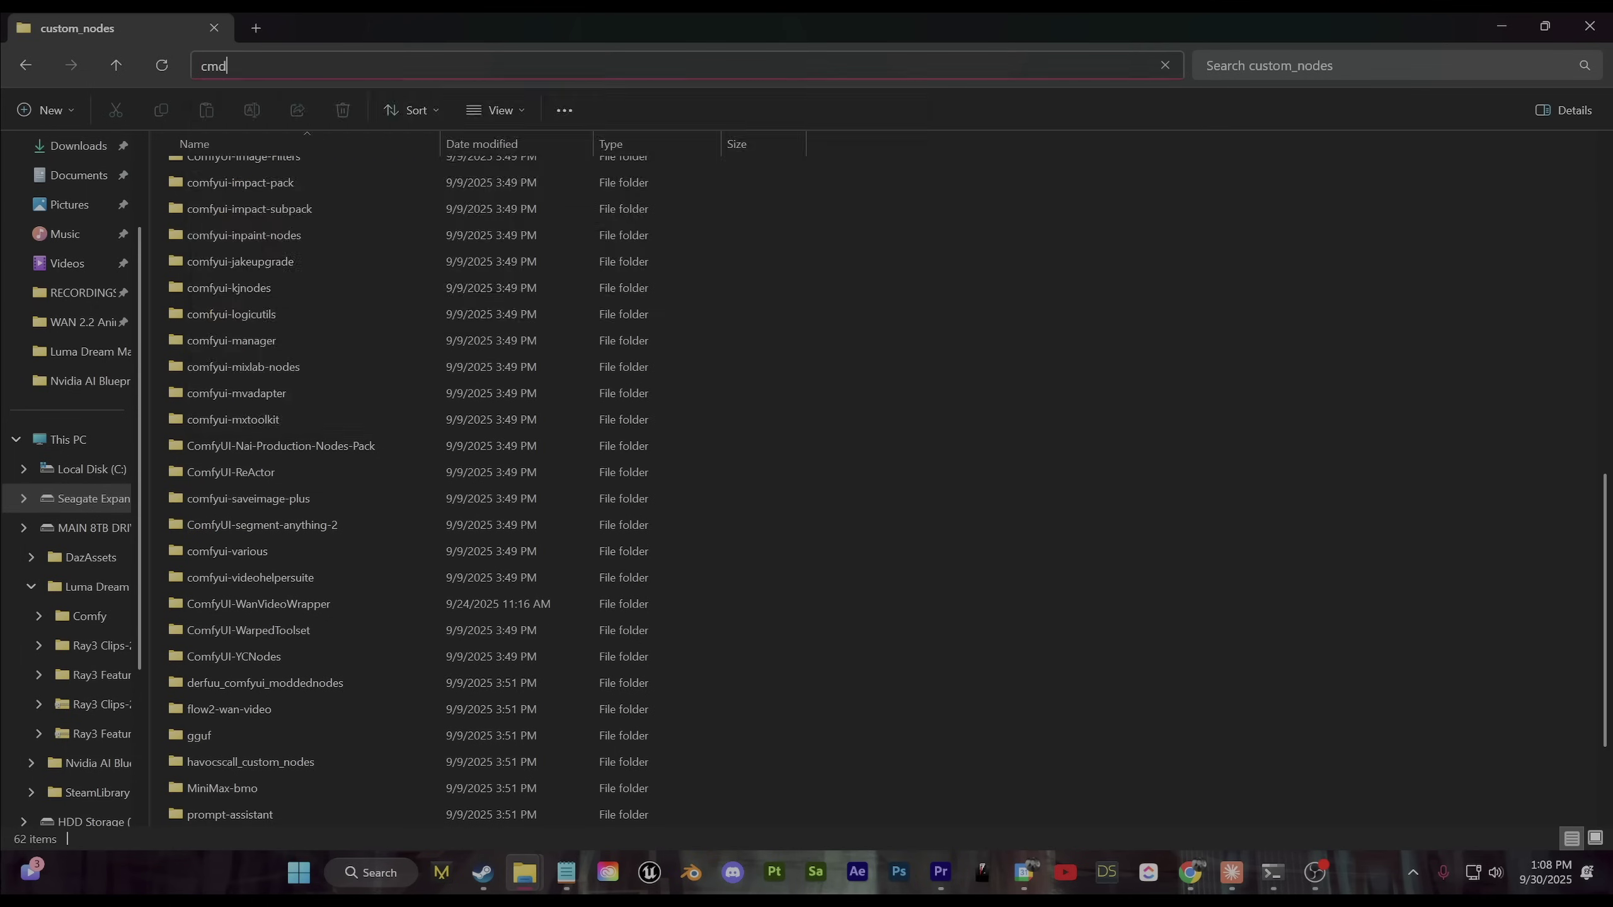
key("Return")
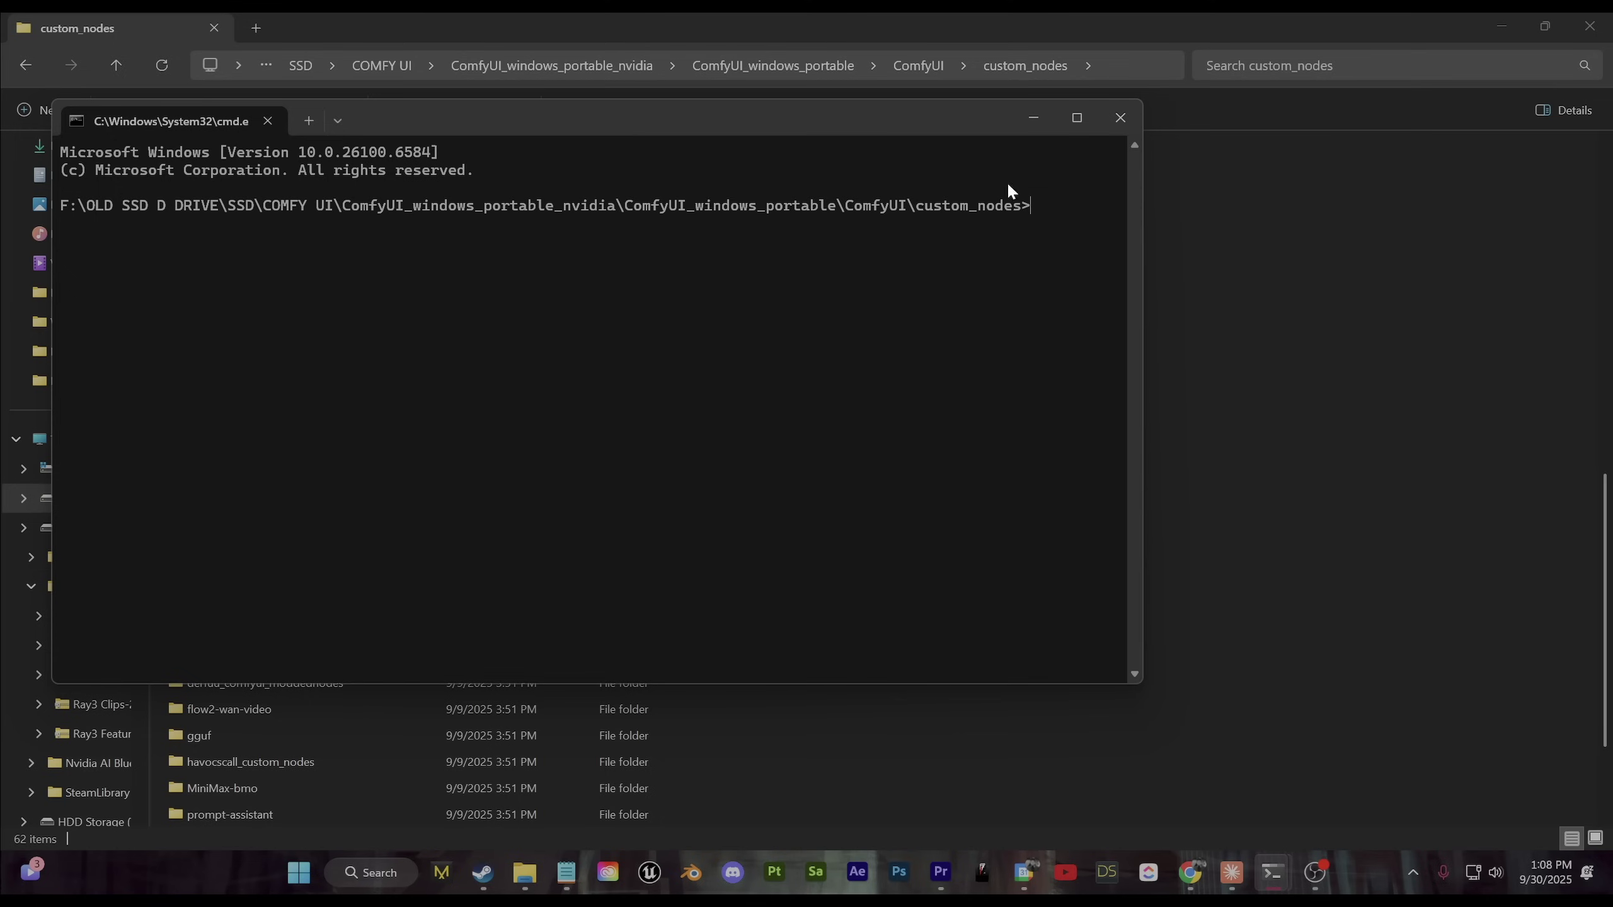
left_click(1119, 123)
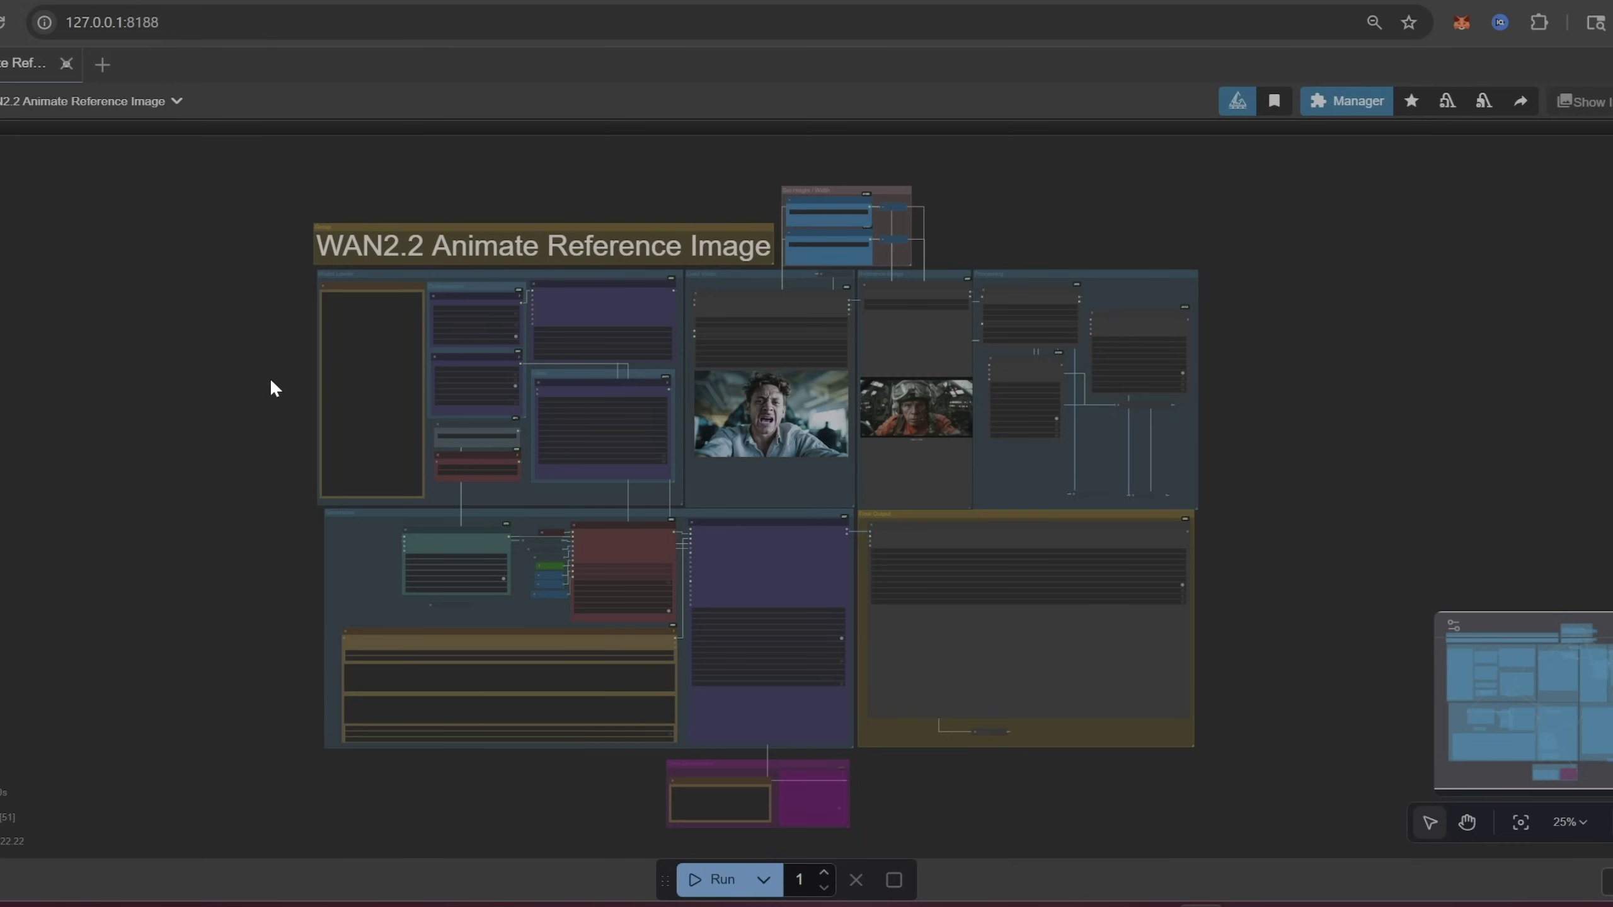
Step: Return to the WAN2.2 Animate workflow in ComfyUI and examine the Model Links note in the Model Loader group
scroll(283, 385, "up", 3)
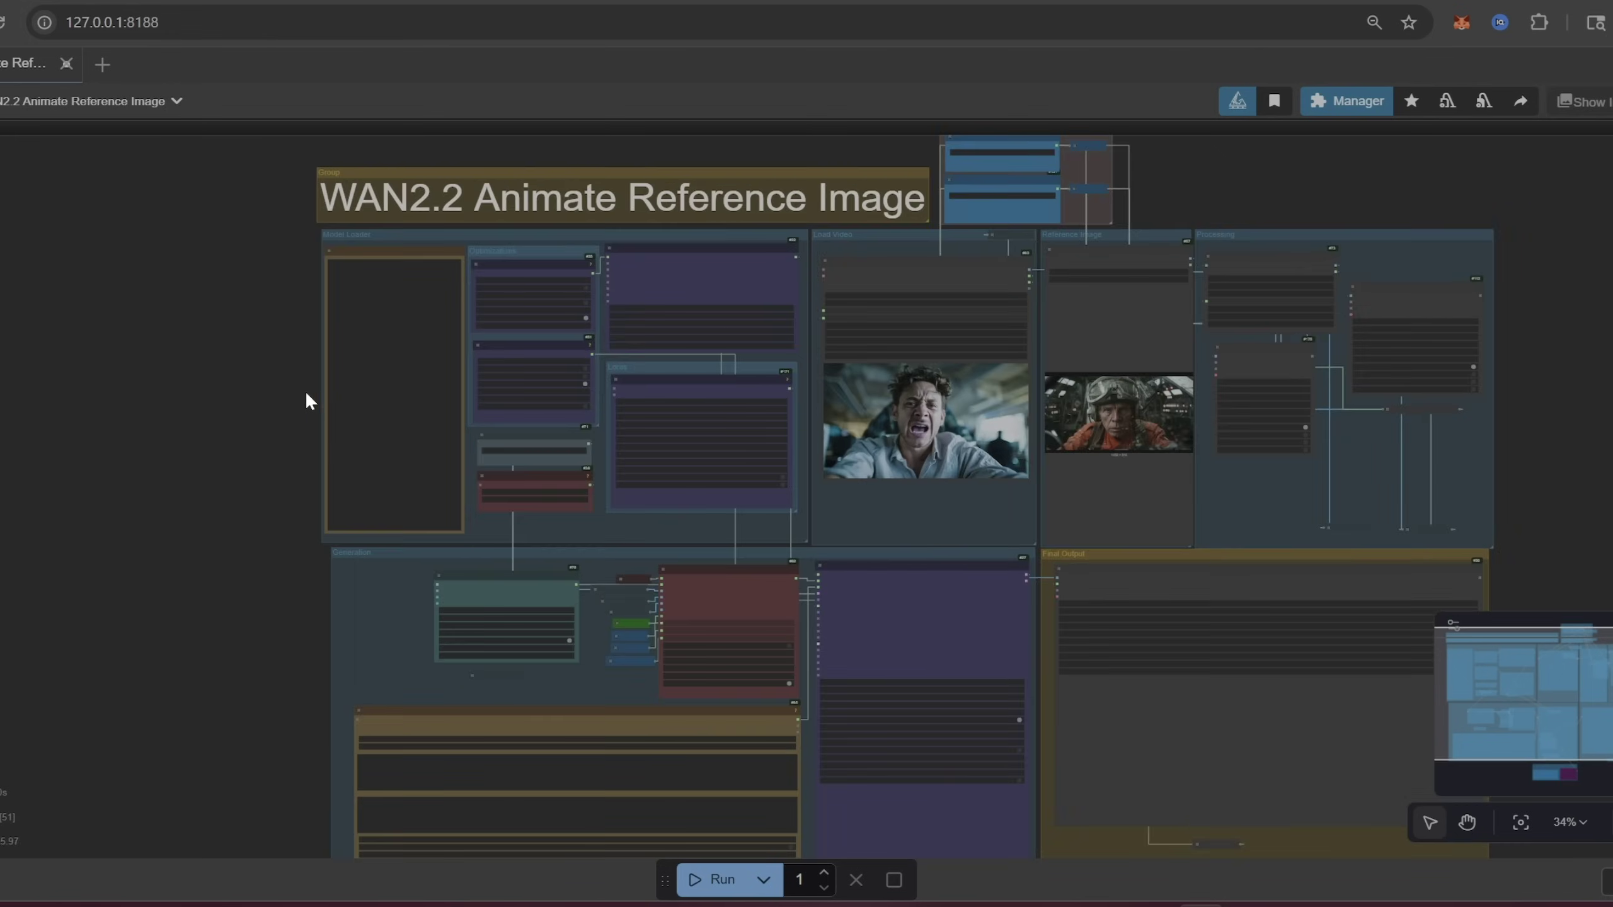
scroll(375, 379, "up", 3)
scroll(378, 374, "up", 2)
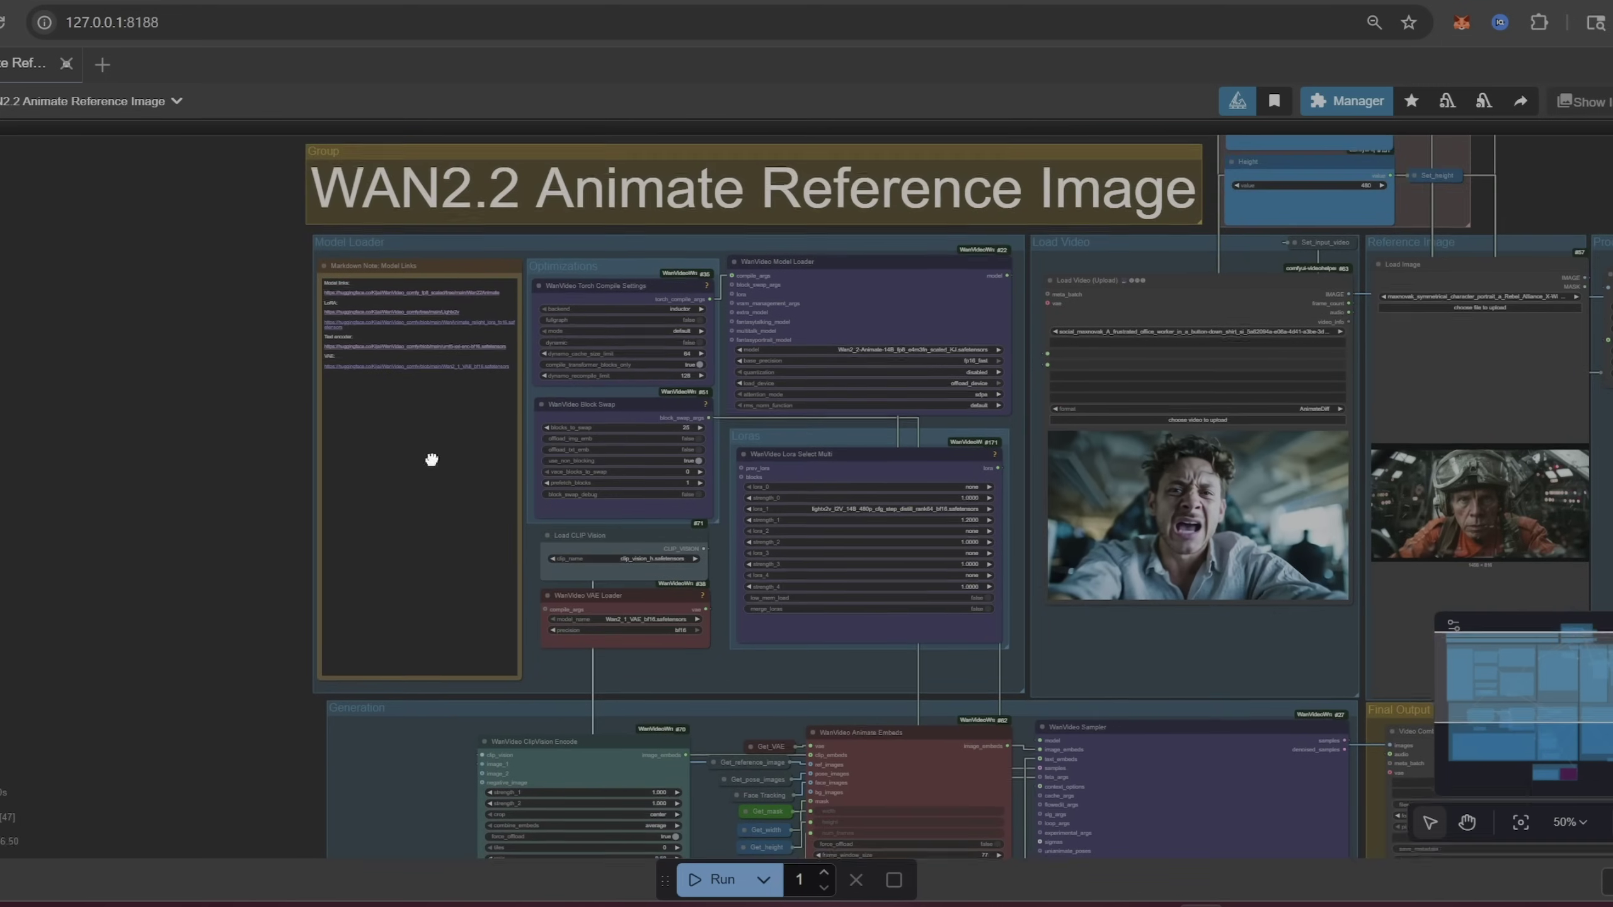
scroll(379, 395, "up", 15)
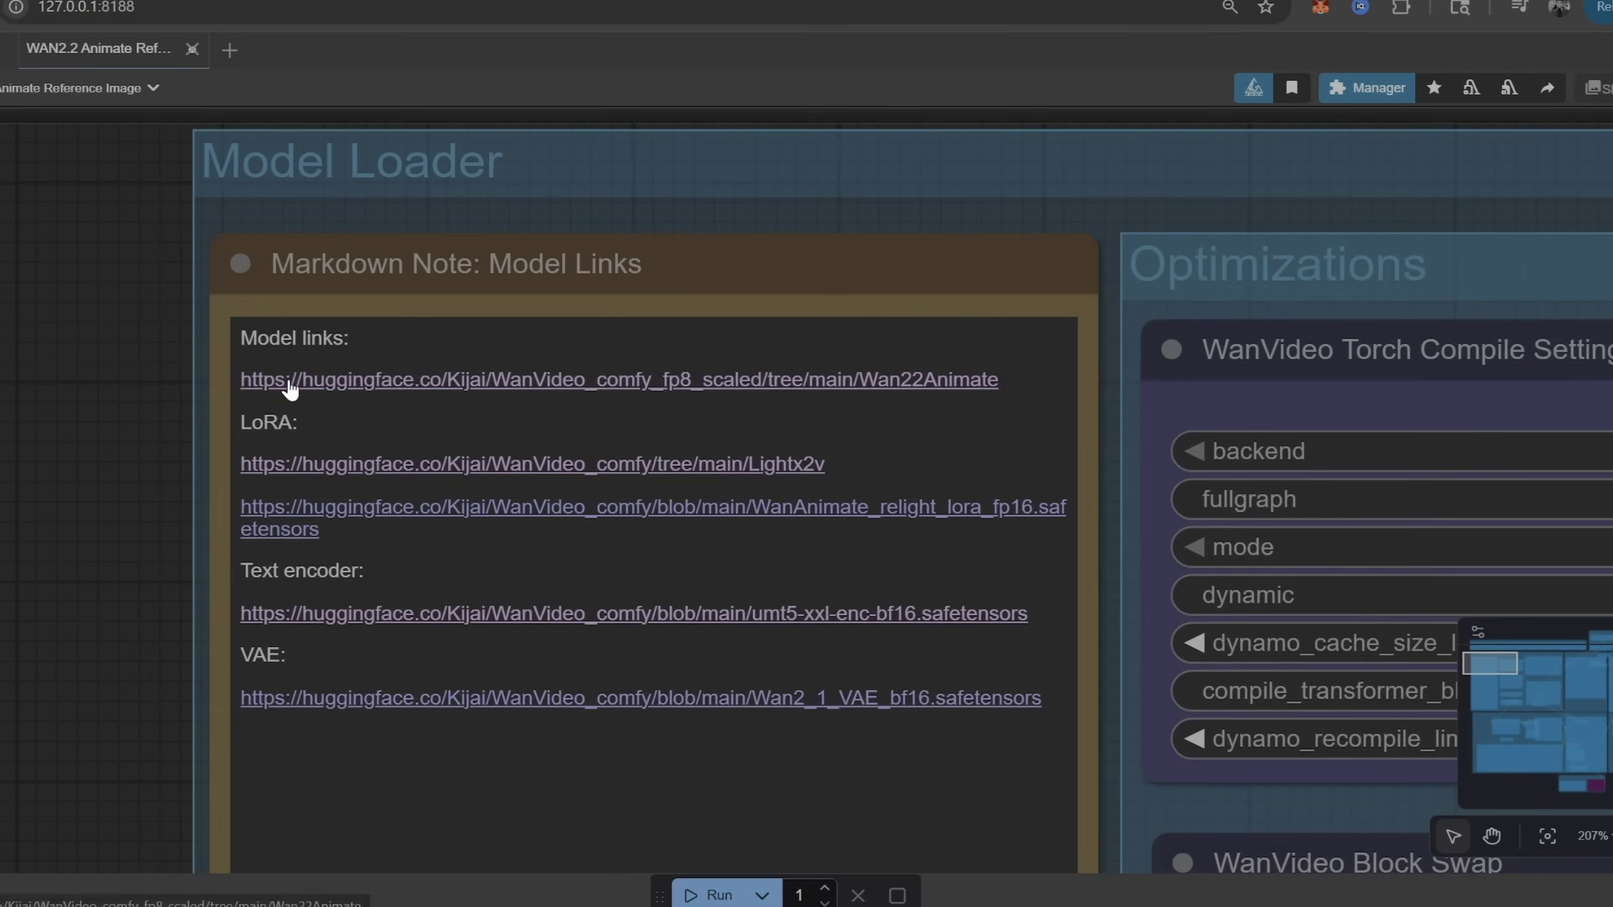
Step: View the Wan22Animate files on Hugging Face from the note's model link, close the page and open models > diffusion_models in File Explorer
left_click(290, 381)
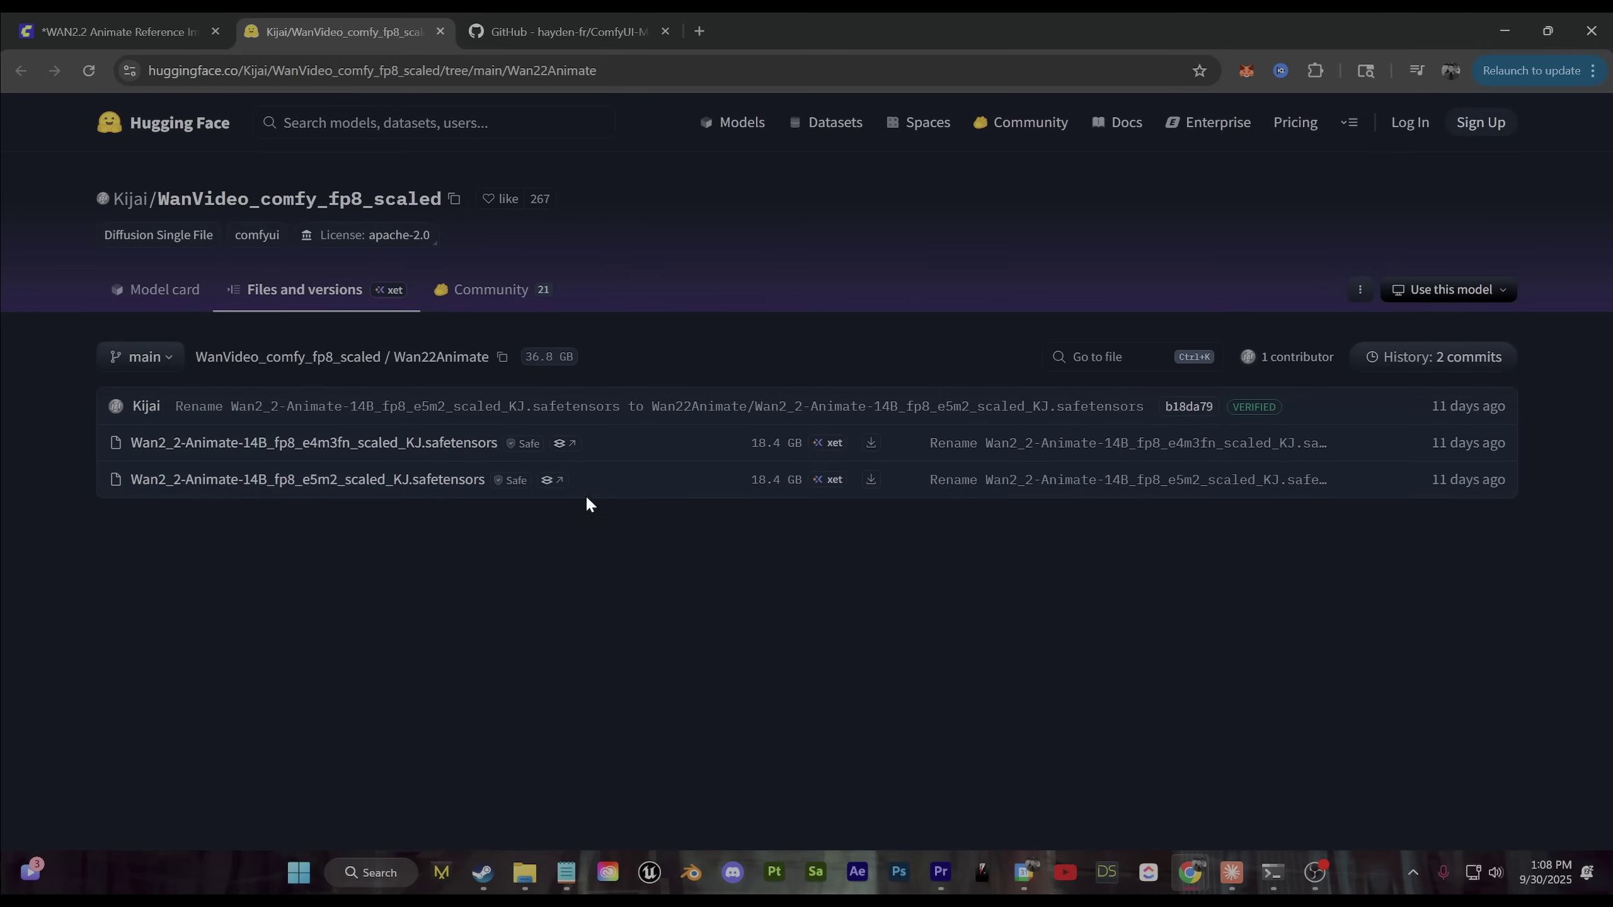
left_click(438, 31)
key("alt+Tab")
left_click(925, 63)
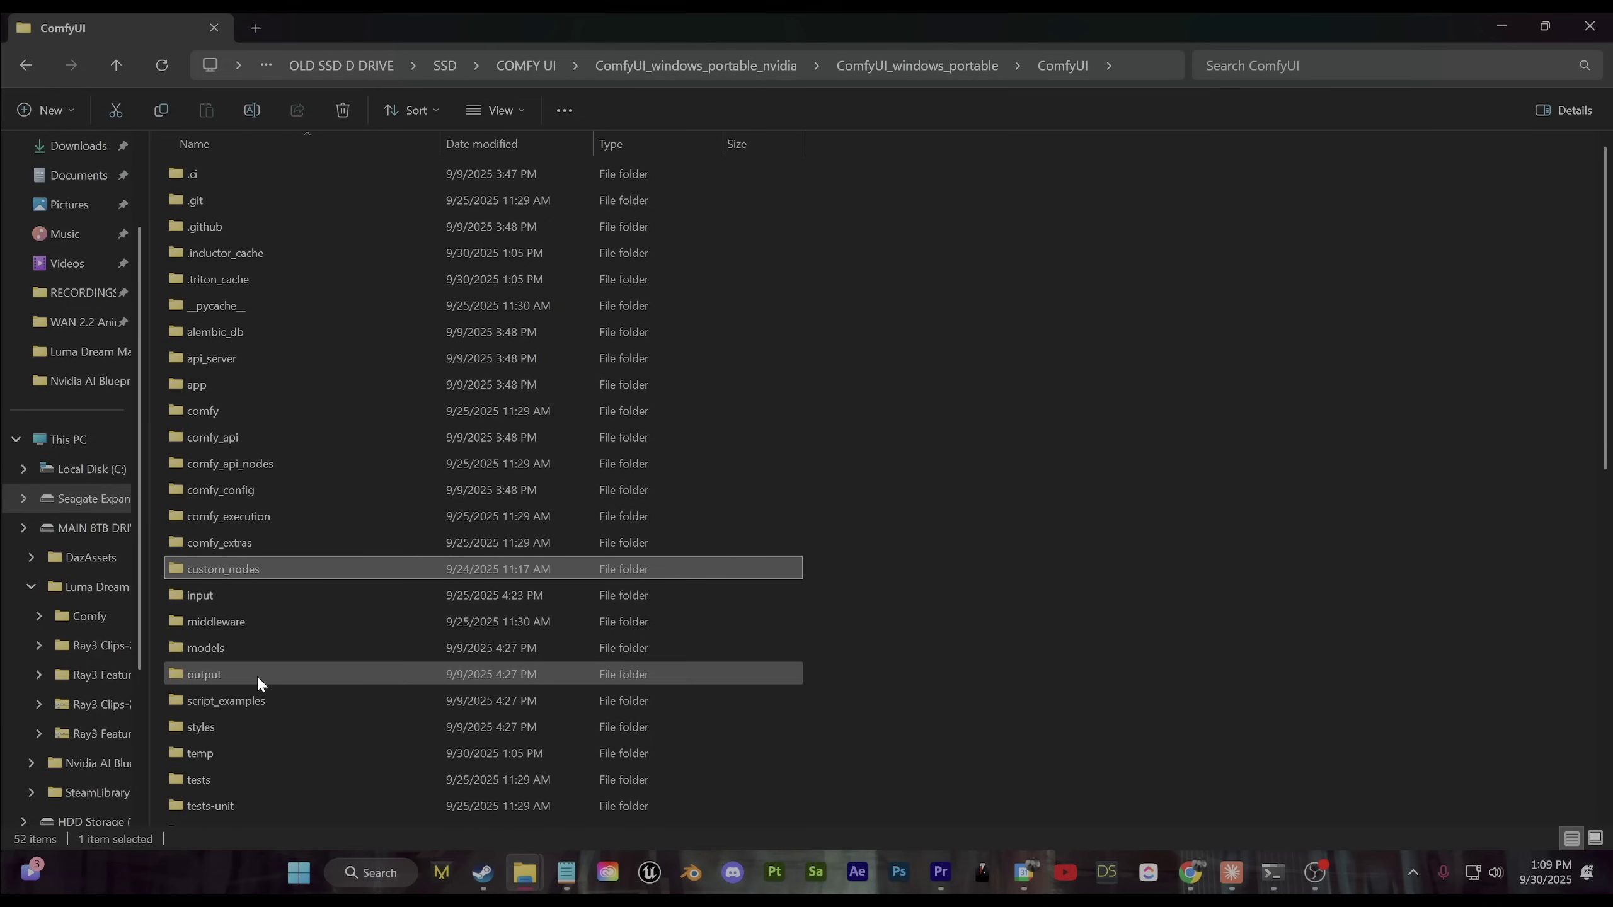
double_click(239, 647)
left_click_drag(505, 15, 937, 218)
double_click(956, 599)
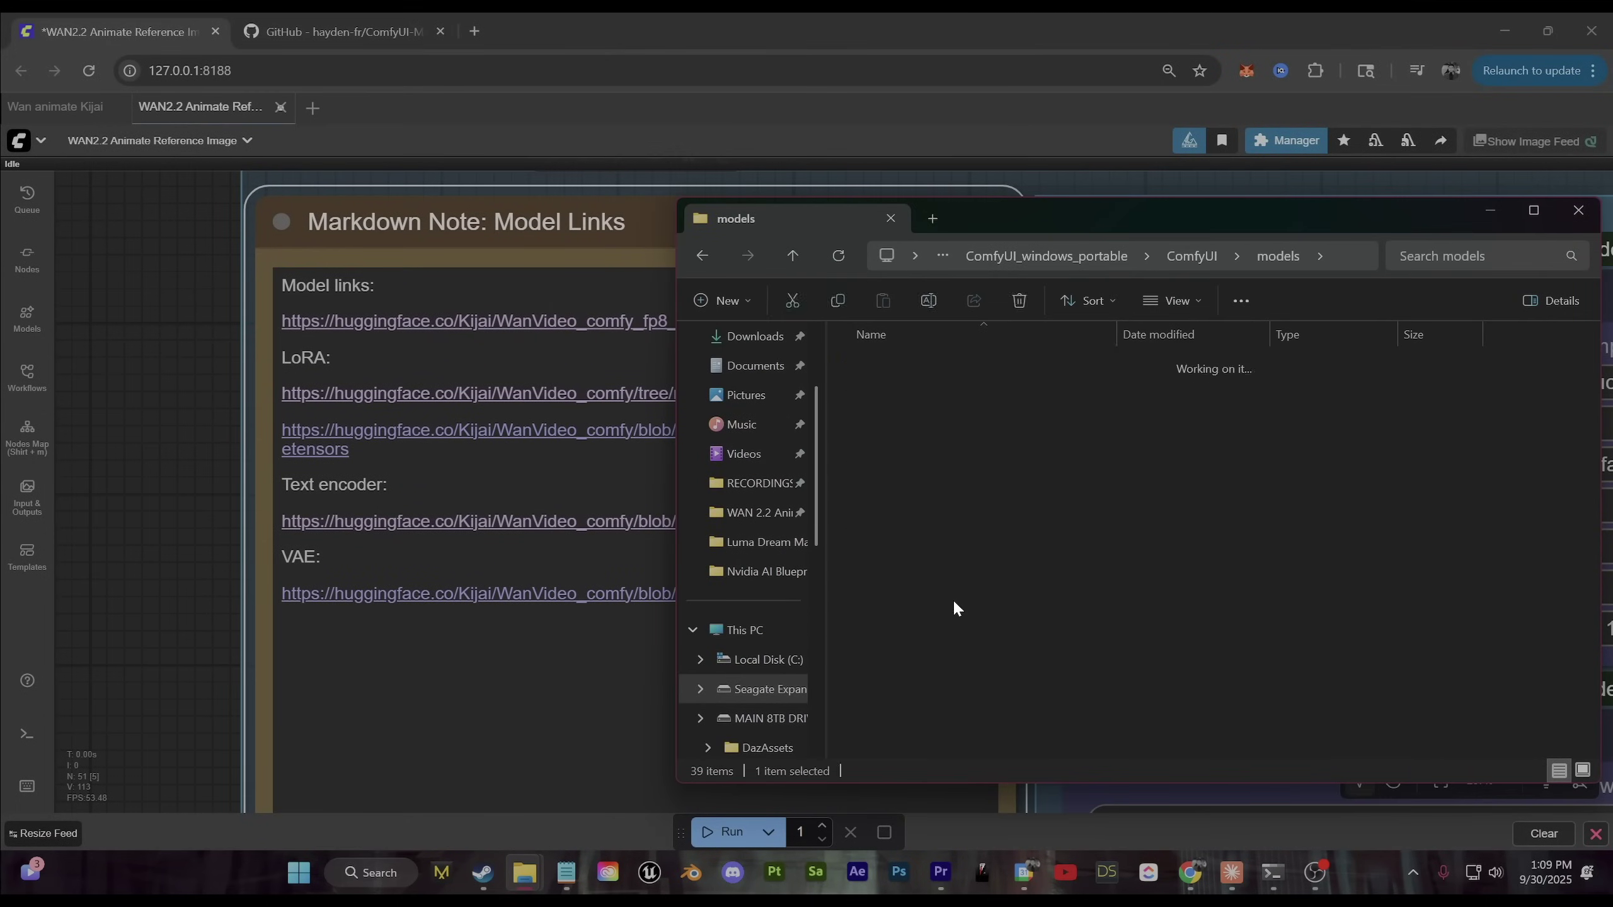
Step: Return to the models folder and open loras, moving the File Explorer window so the Model Links note is uncovered
left_click(692, 256)
scroll(983, 607, "down", 3)
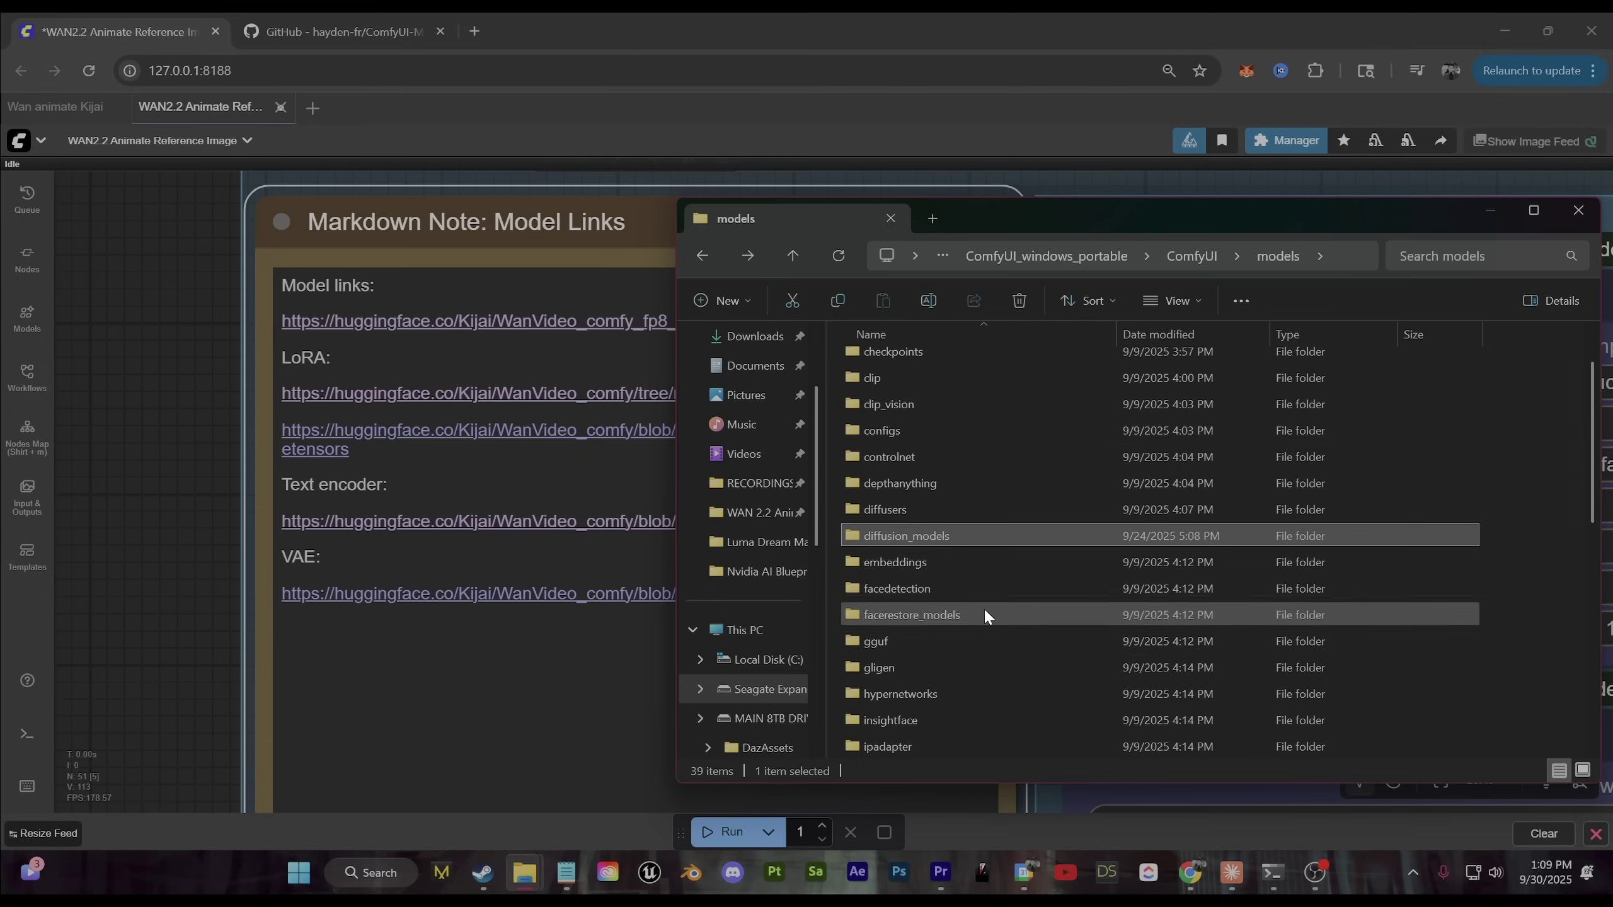
double_click(907, 693)
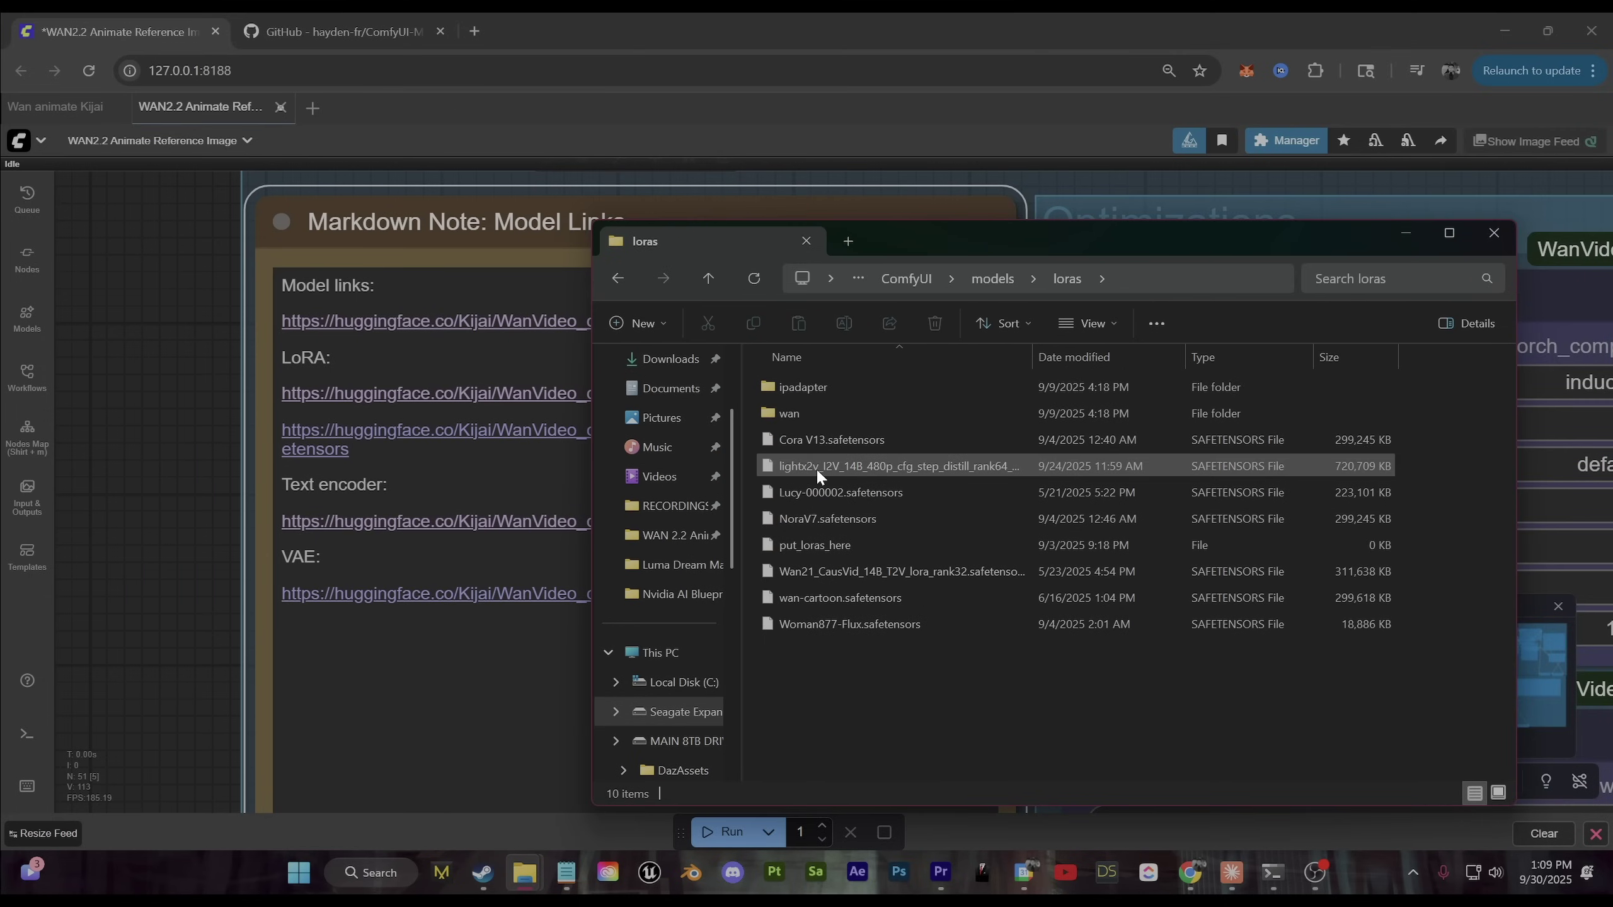
left_click_drag(949, 234, 872, 599)
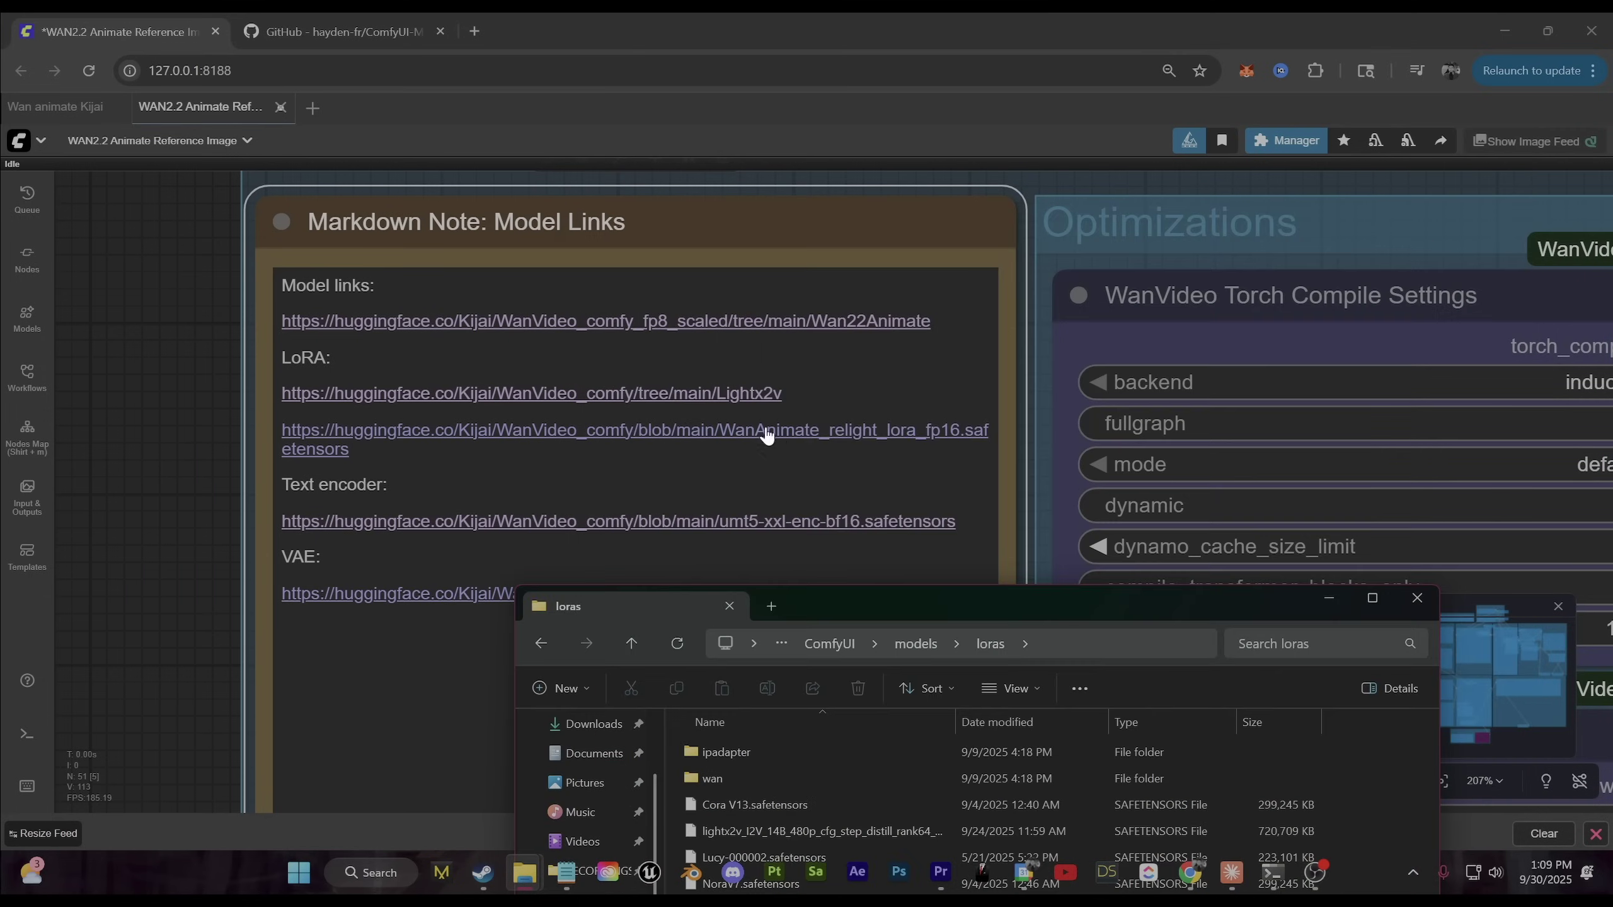
Step: Open the WanAnimate_relight_lora_fp16 link from the note's LoRA section and close the Hugging Face page again
left_click(881, 443)
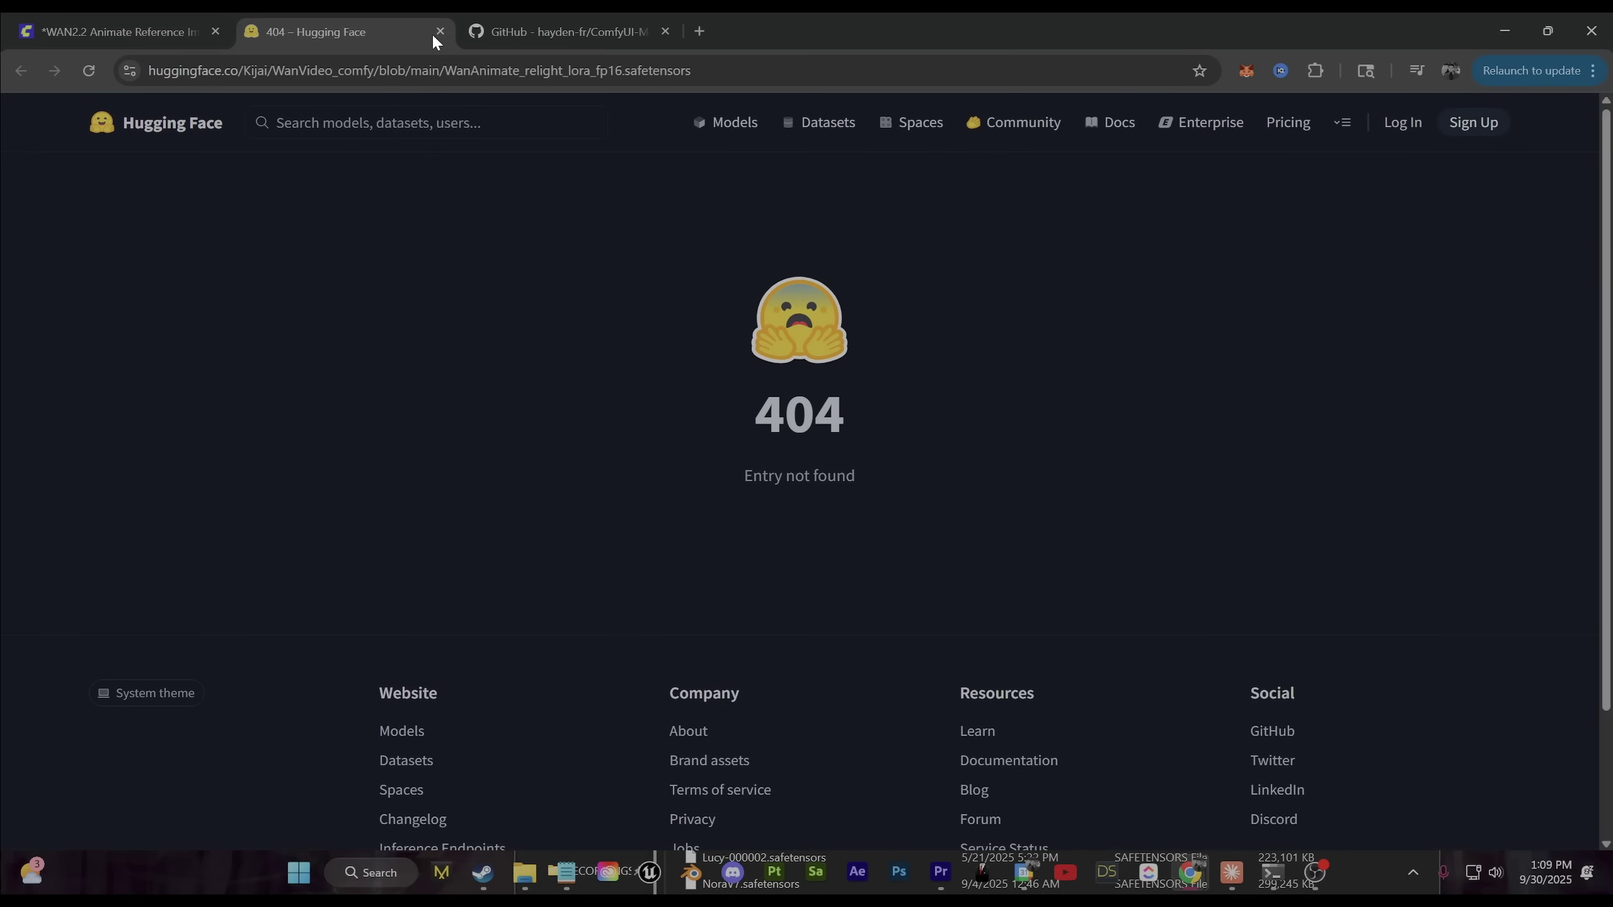
left_click(439, 31)
scroll(638, 652, "down", 1)
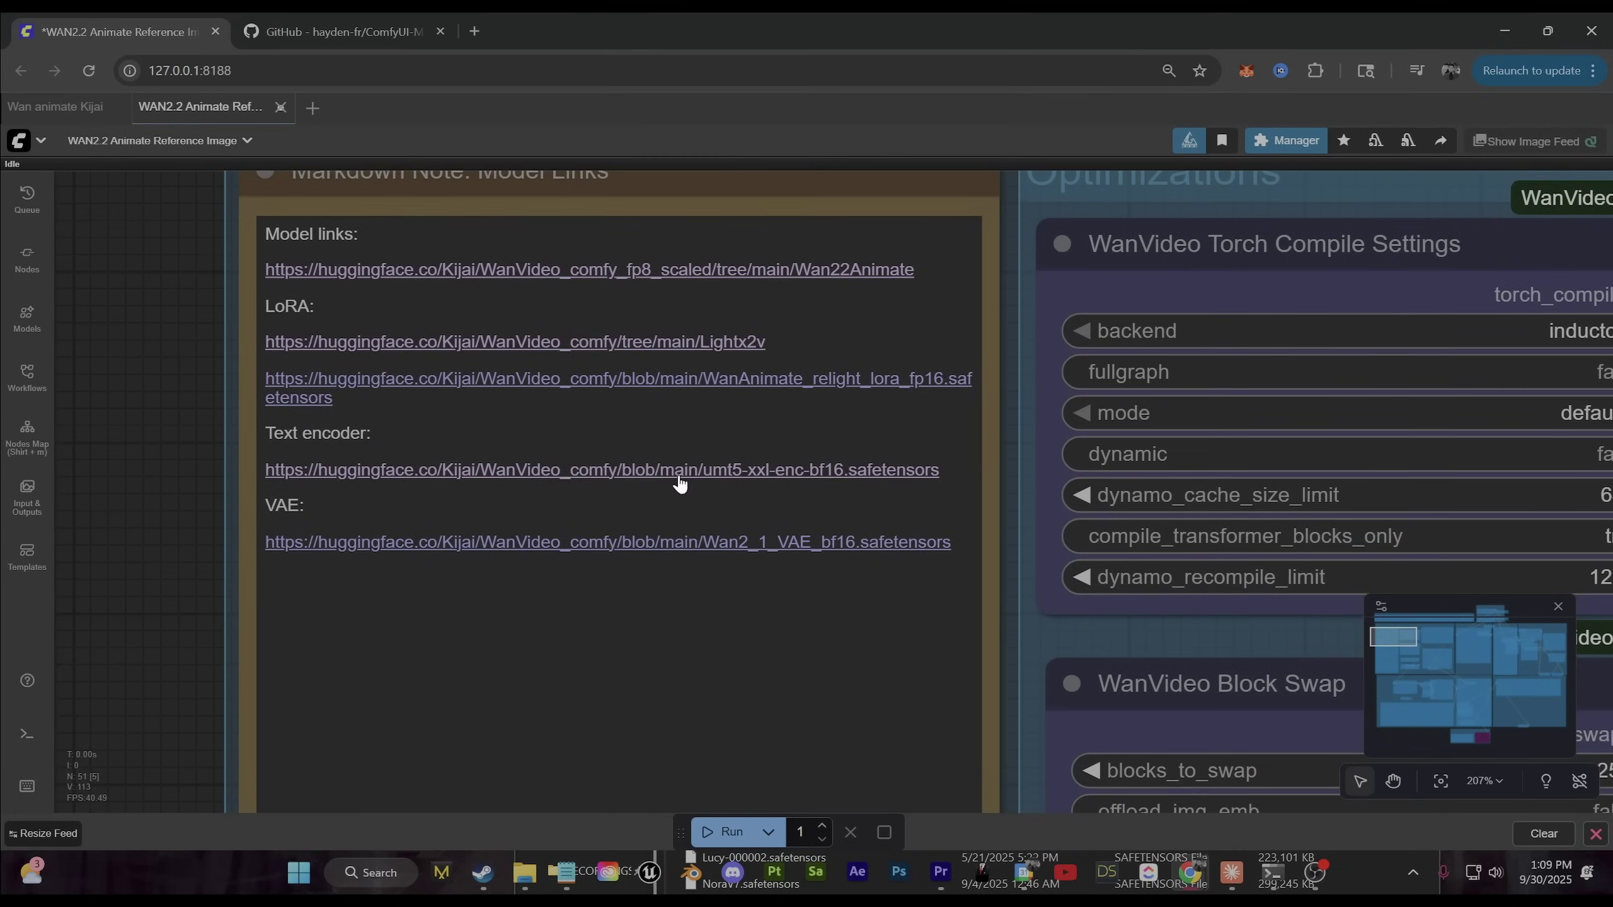
Step: View the text_encoders folder in File Explorer, go back to models and minimize the window to return to ComfyUI
left_click(522, 869)
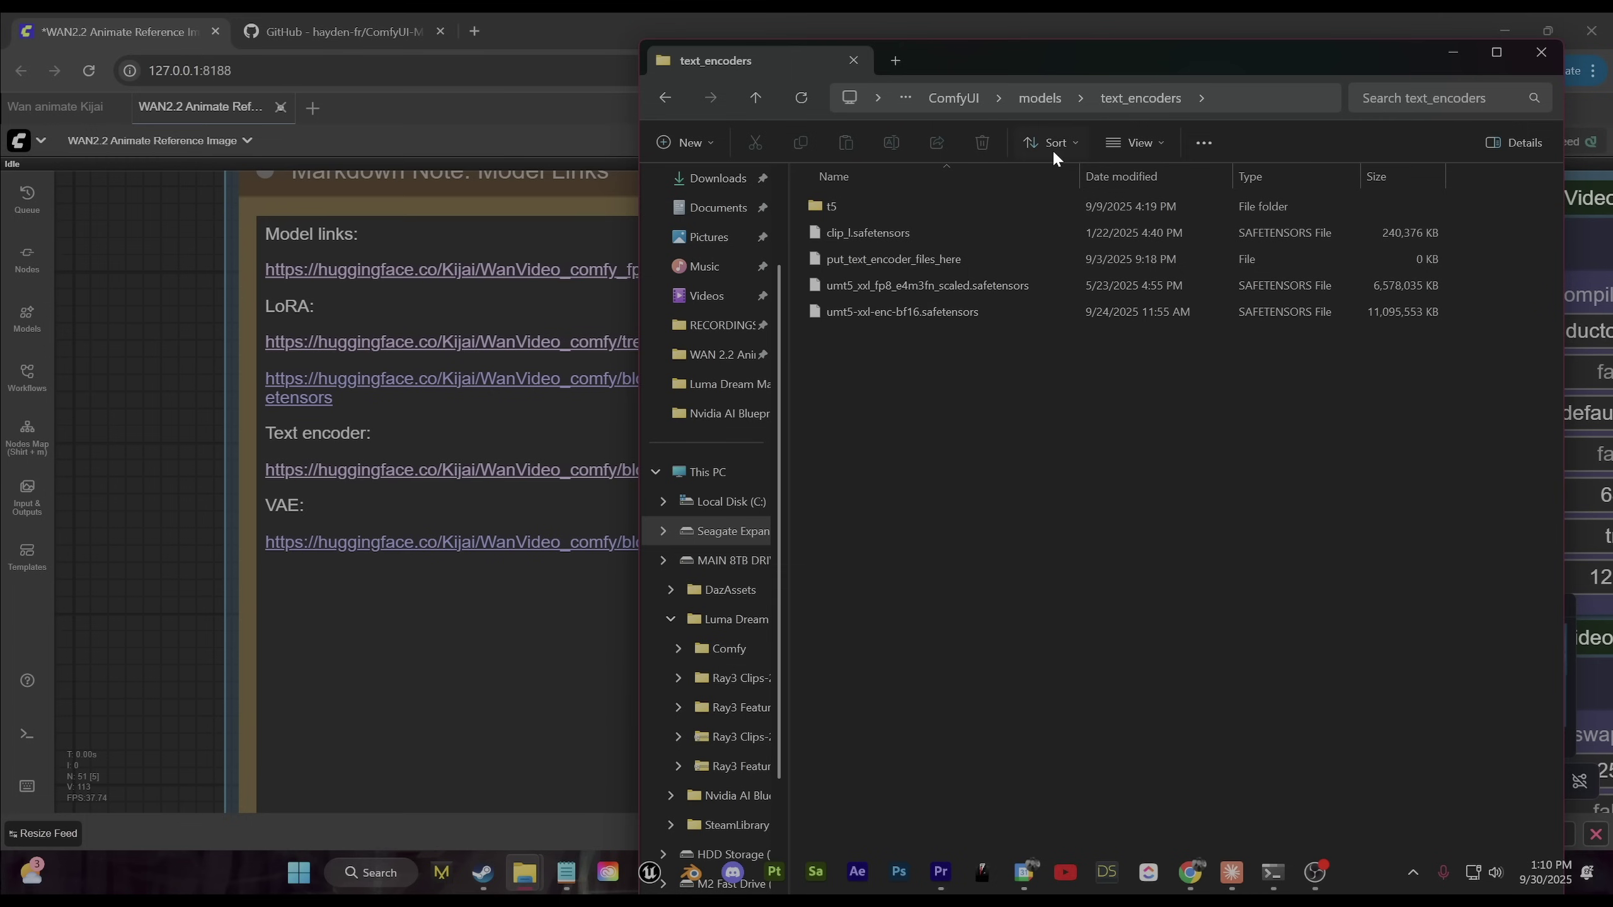
left_click_drag(949, 67, 993, 159)
left_click(709, 189)
scroll(912, 588, "up", 3)
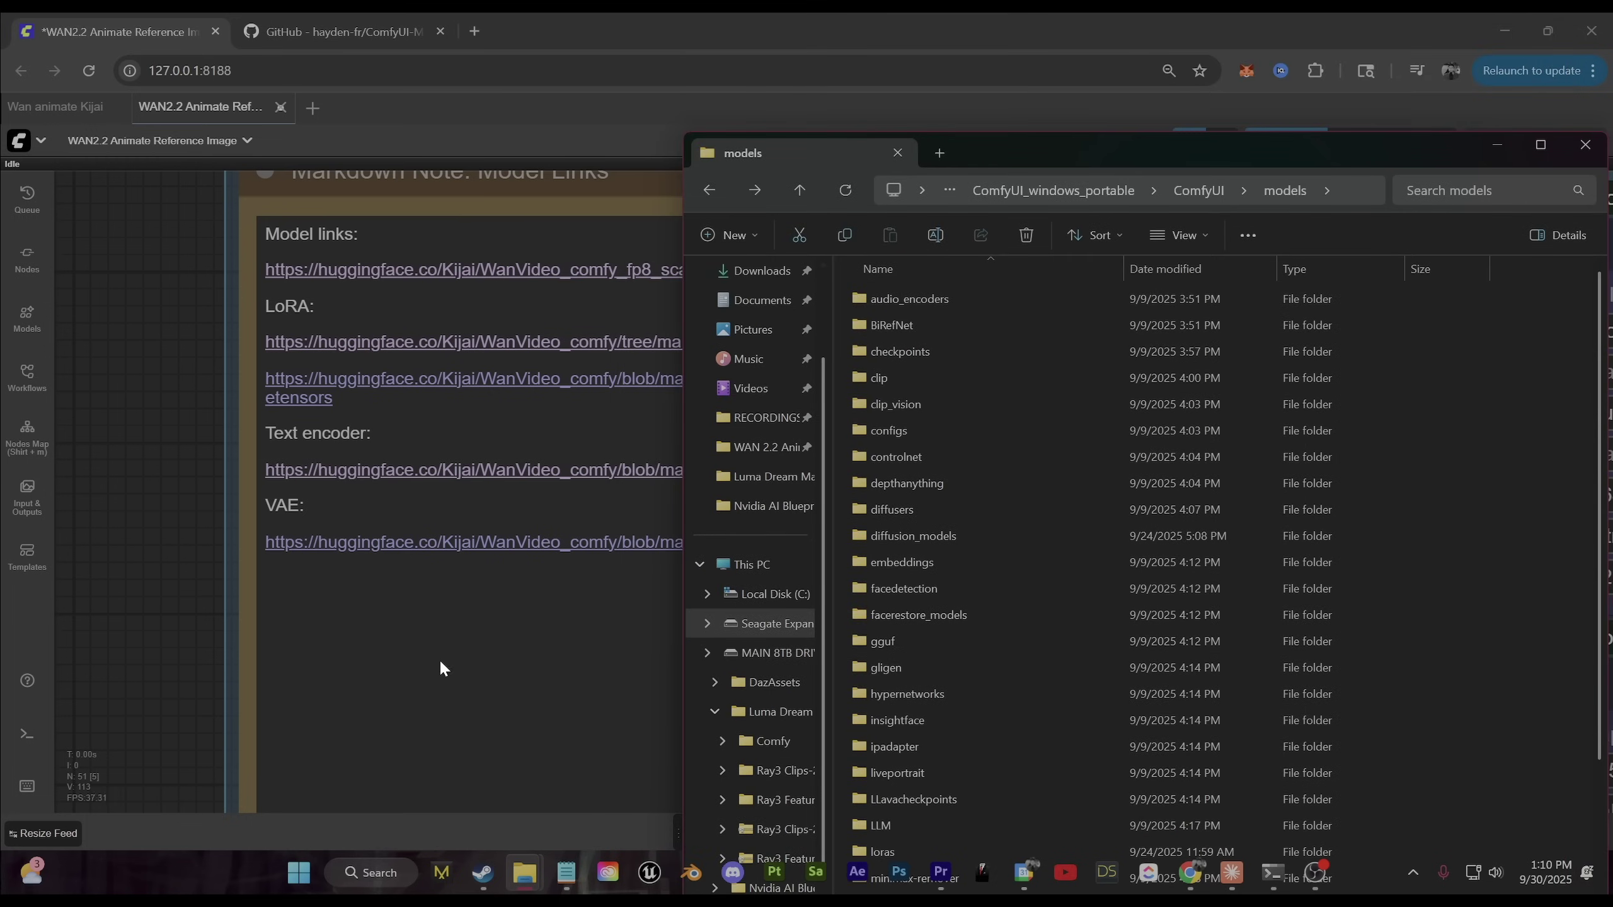
left_click(1496, 146)
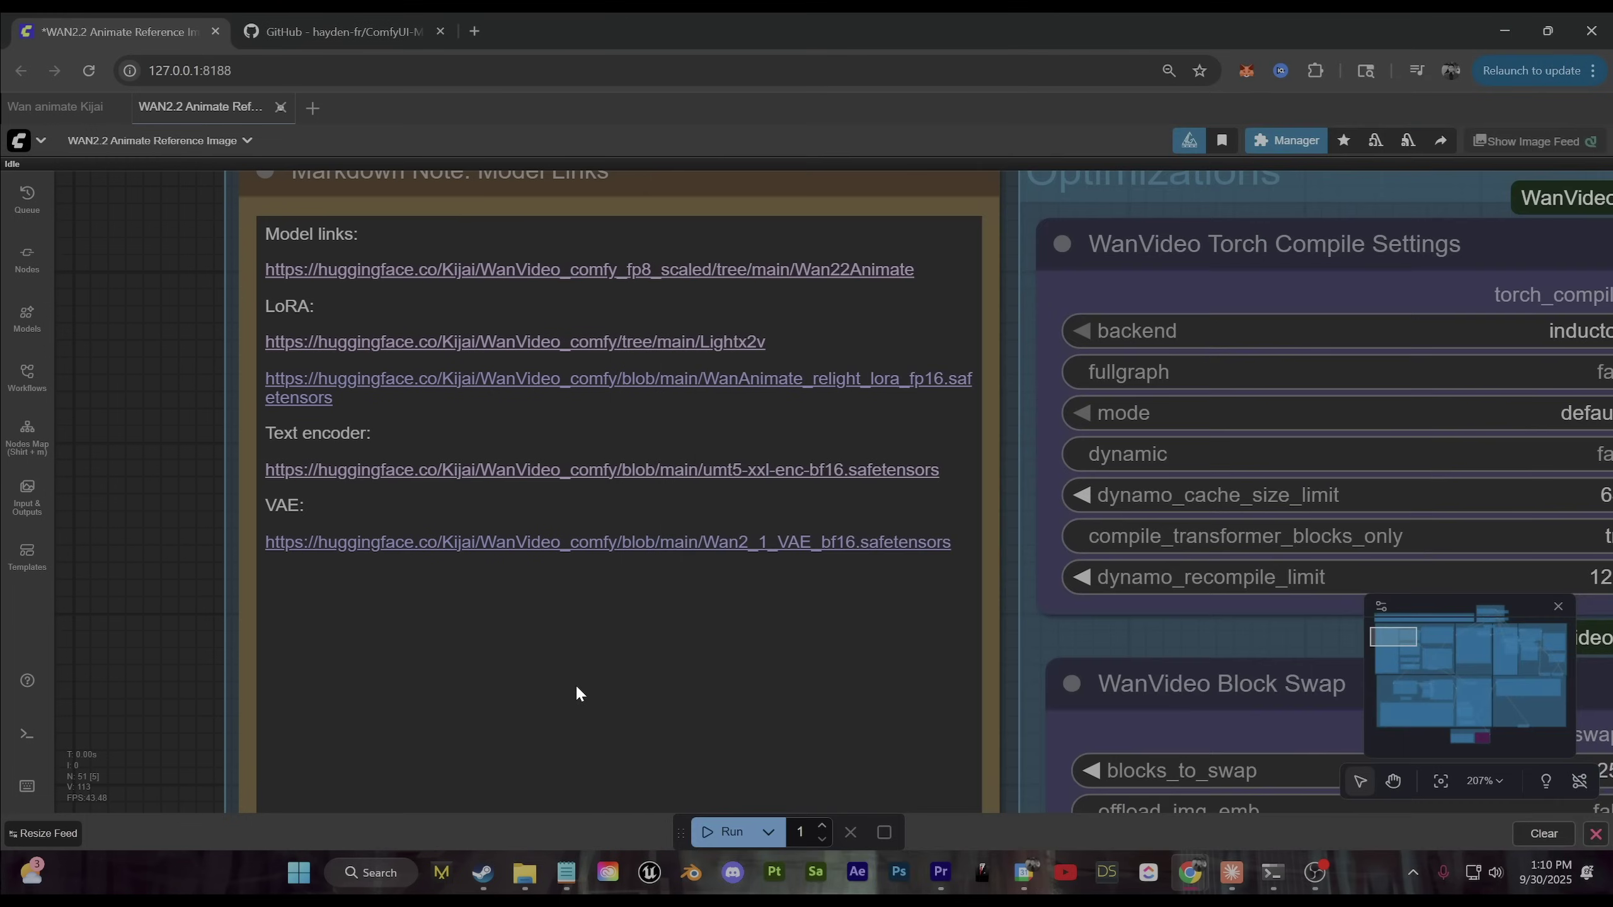
Step: Open ComfyUI's Model Library to view the list of model folders and close it again
scroll(359, 524, "down", 5)
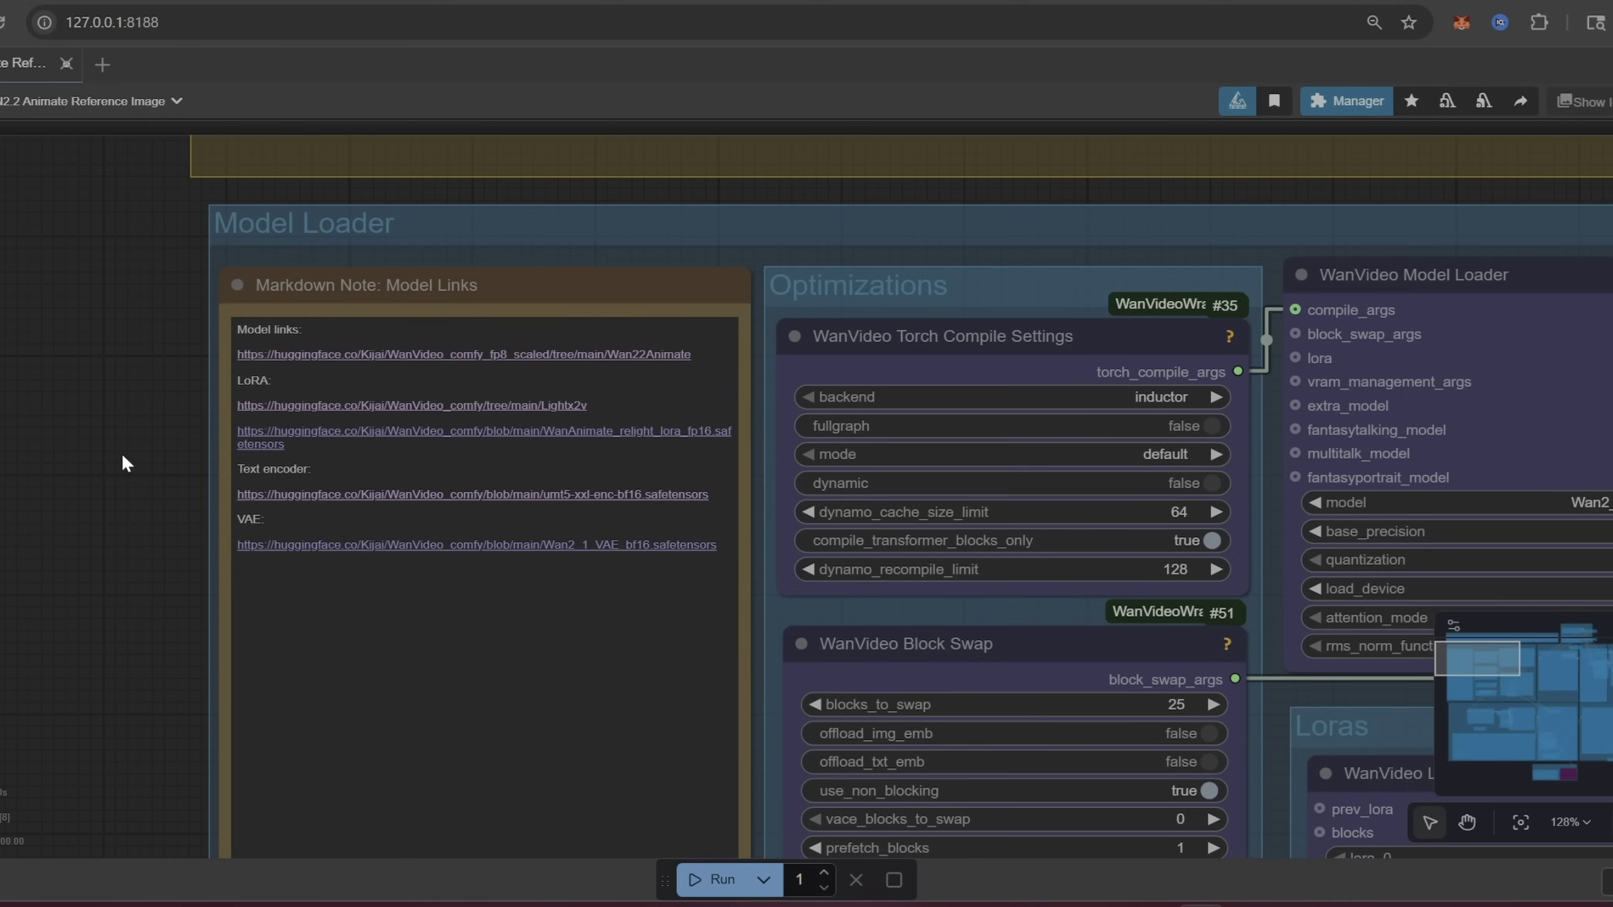
scroll(120, 453, "down", 1)
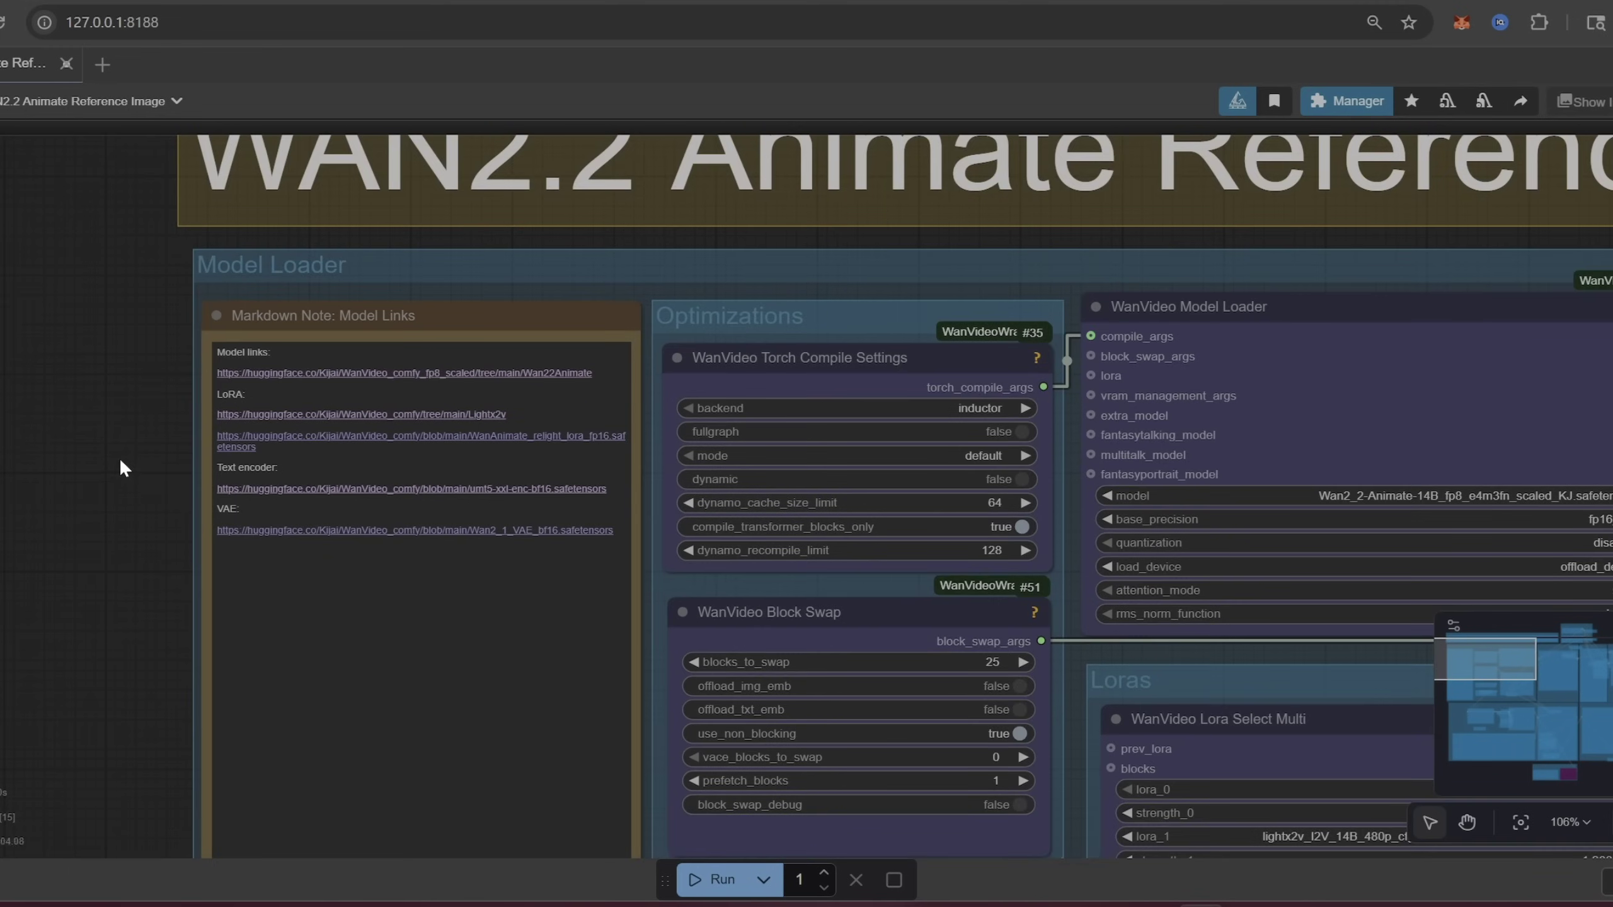
scroll(131, 453, "down", 10)
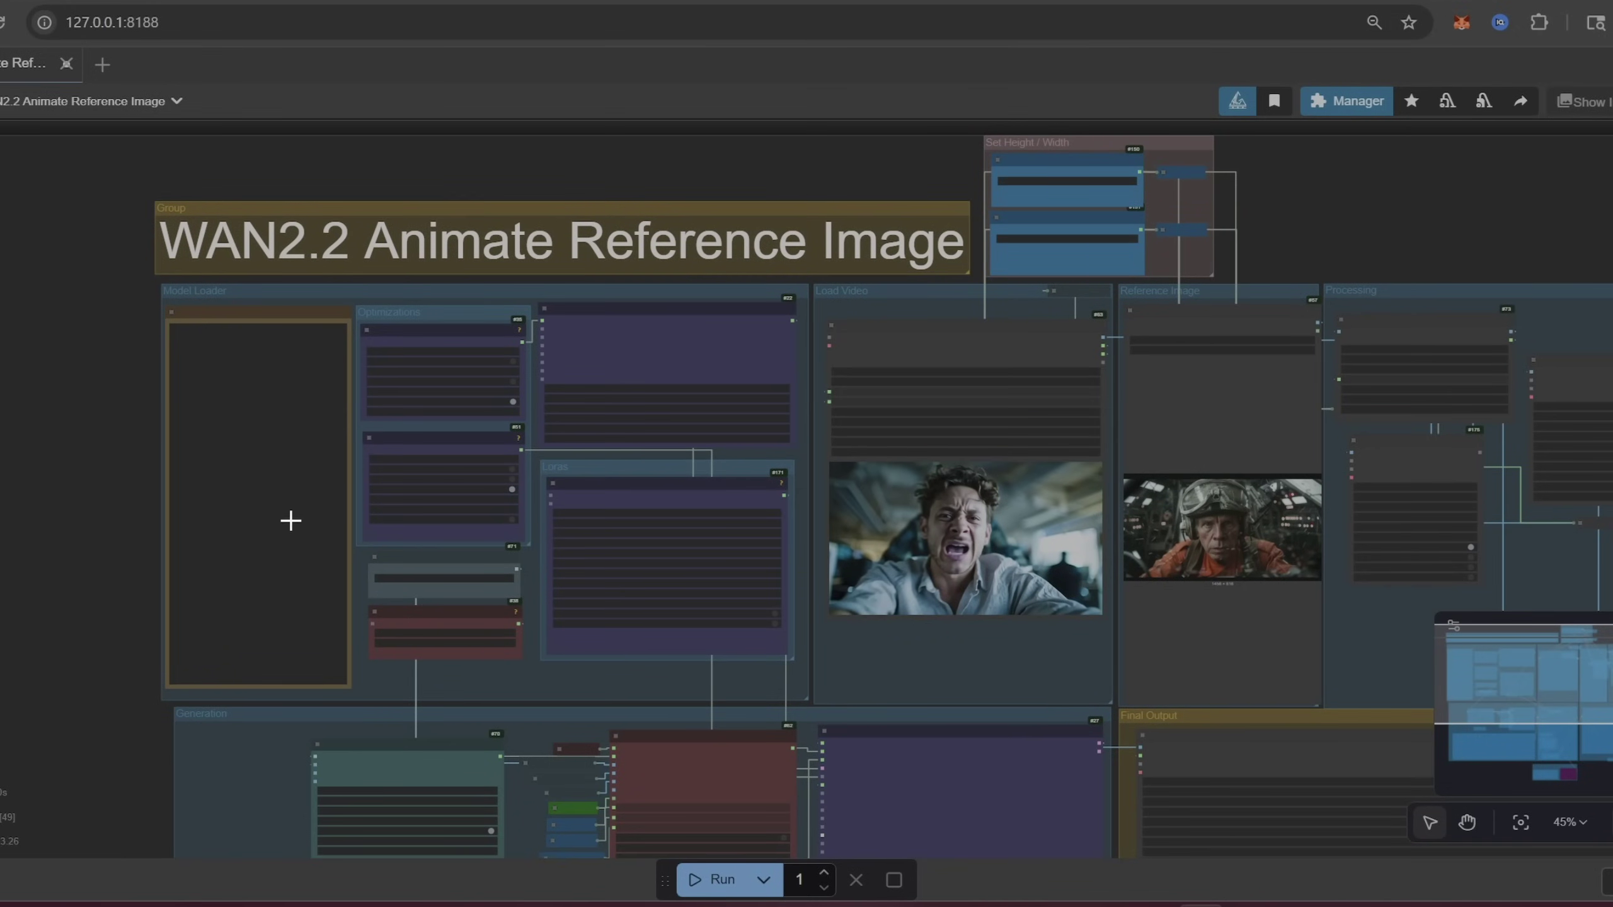
scroll(903, 602, "down", 9)
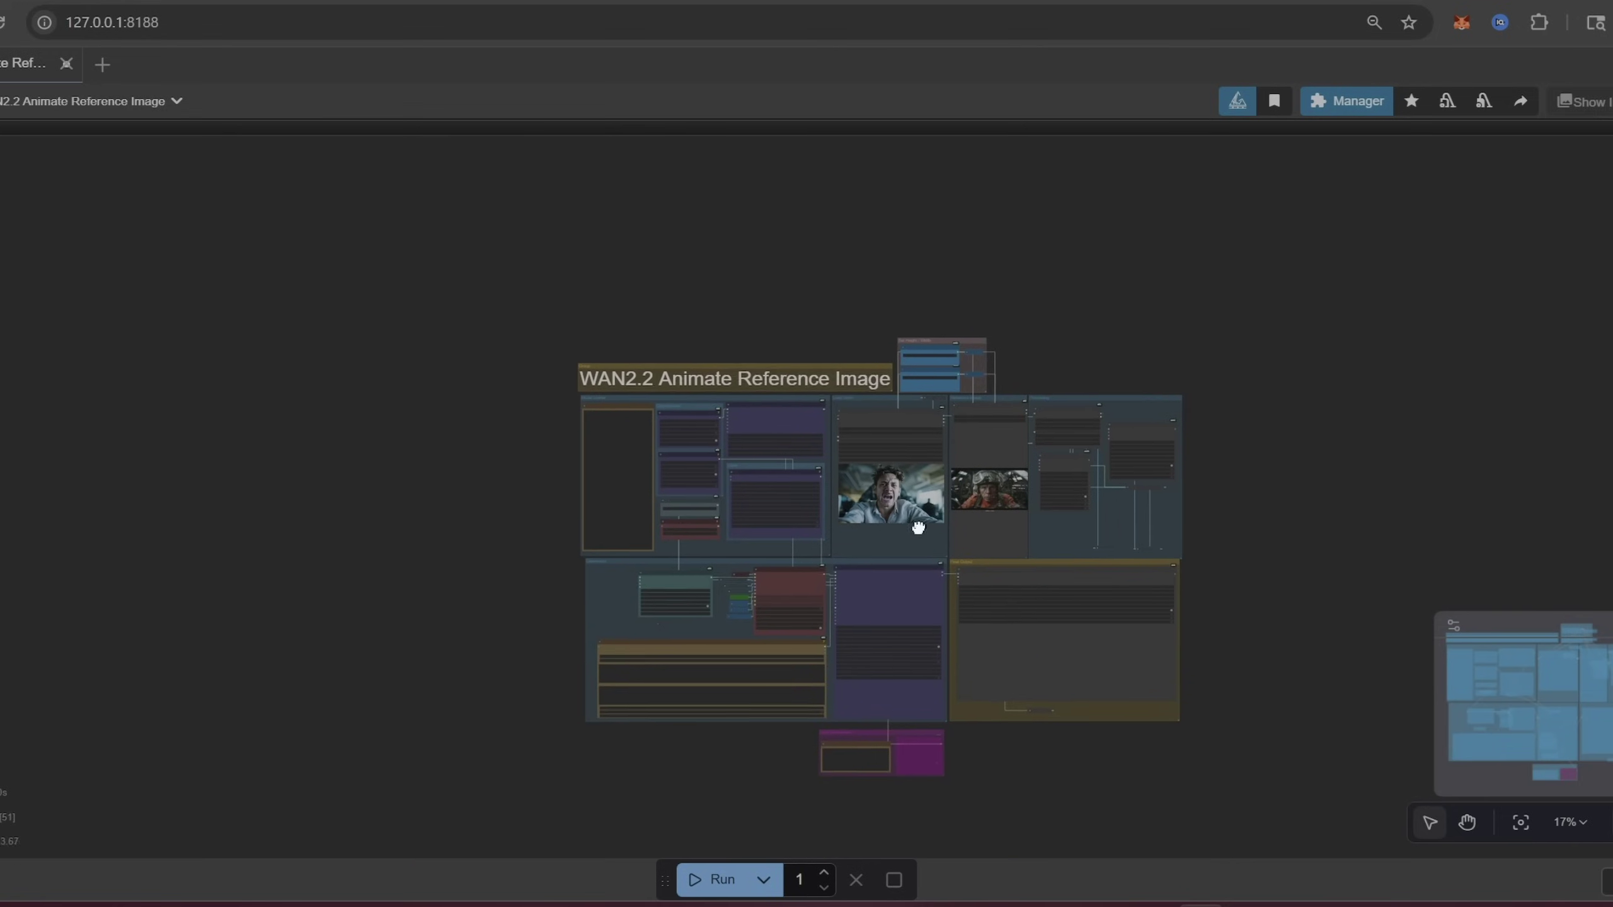
scroll(918, 527, "up", 3)
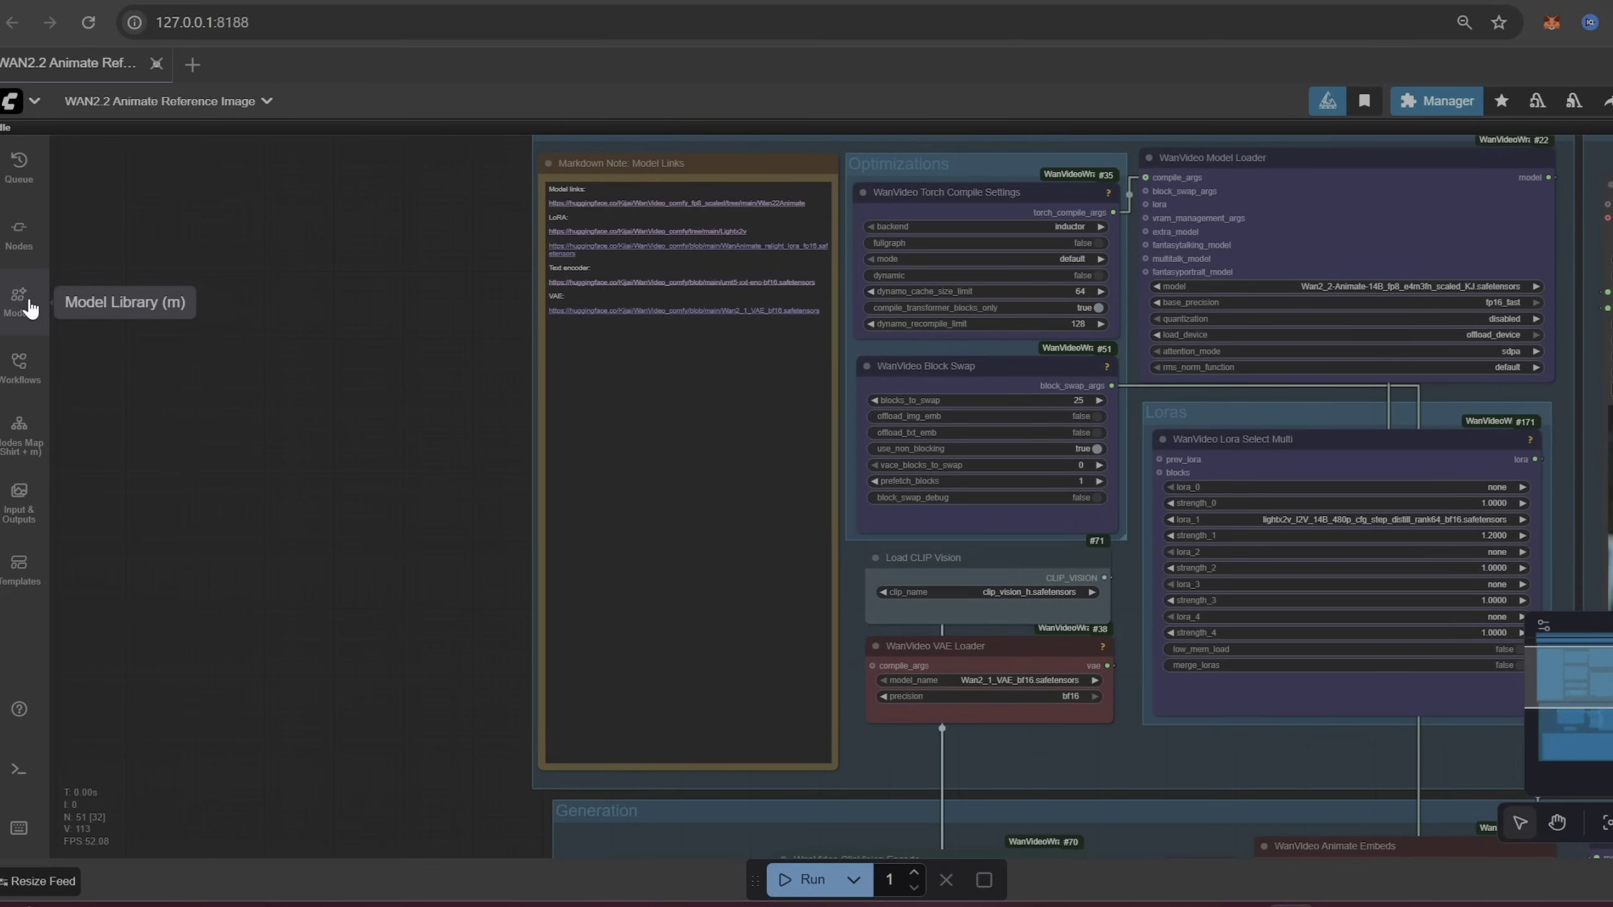
left_click(26, 302)
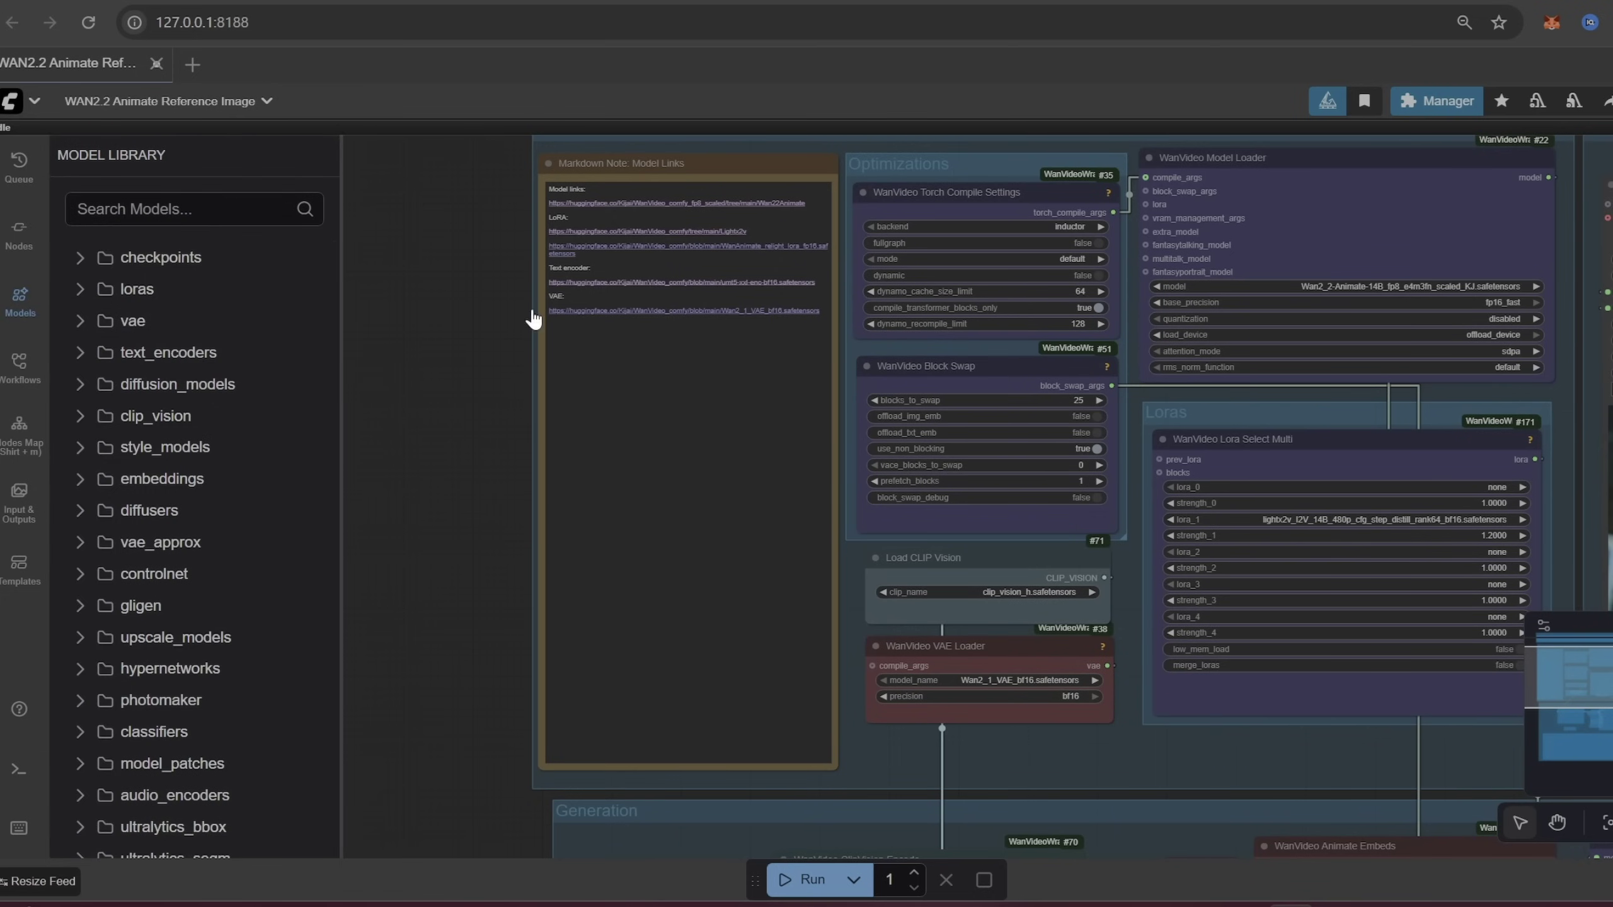
left_click(22, 303)
scroll(449, 409, "down", 3)
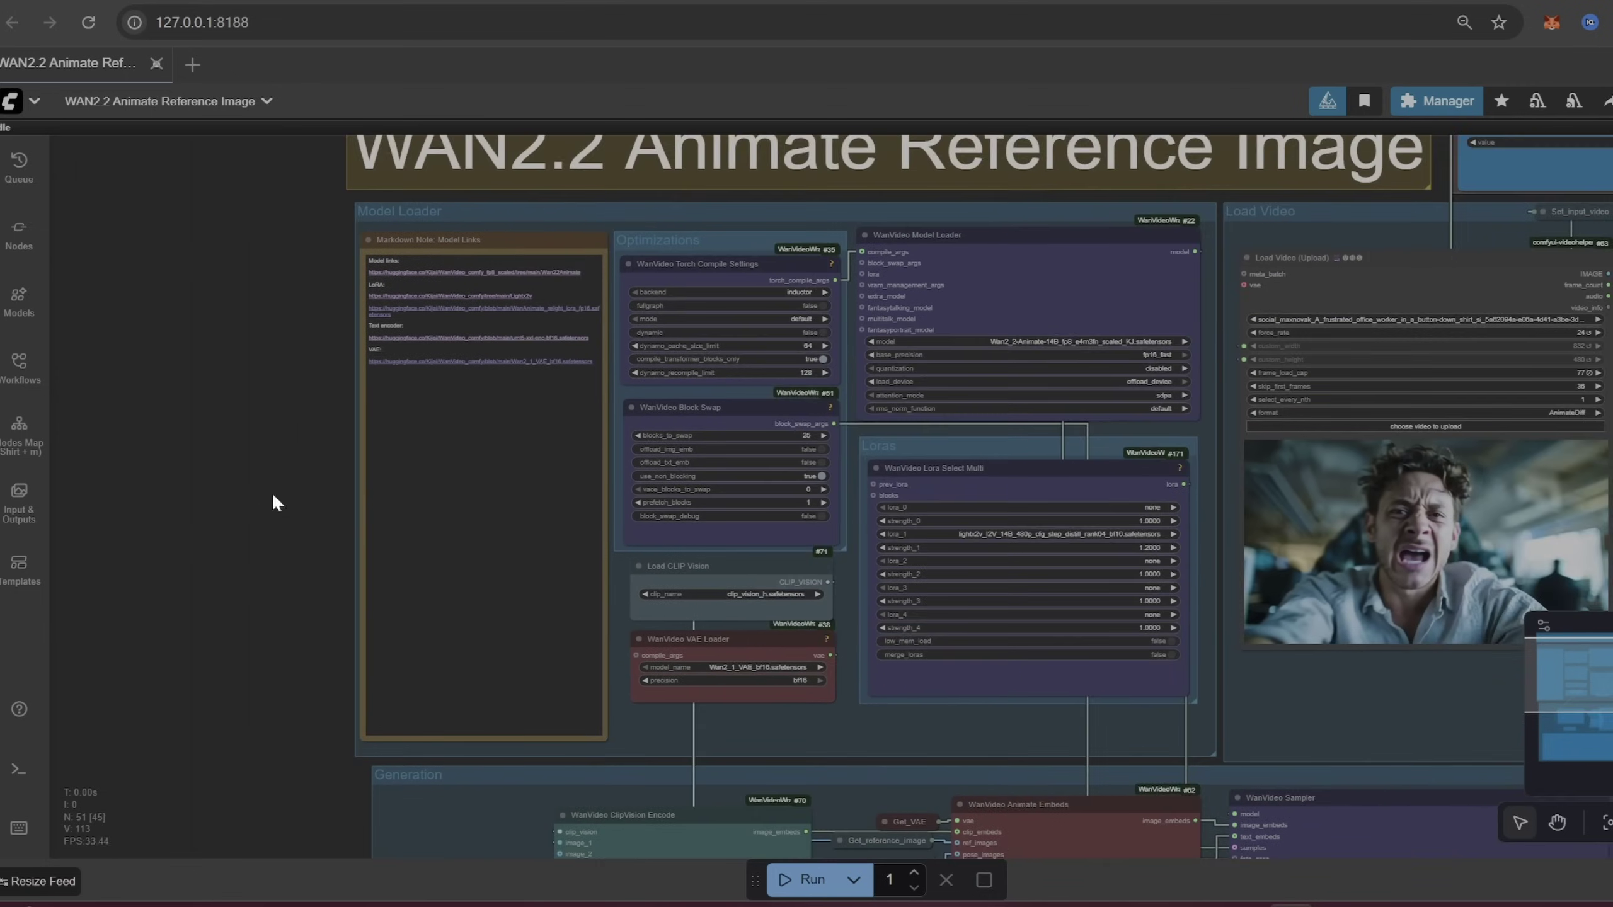
Step: Examine the model selected in WanVideo Model Loader and the LoRA selected in WanVideo Lora Select Multi
scroll(1073, 315, "up", 5)
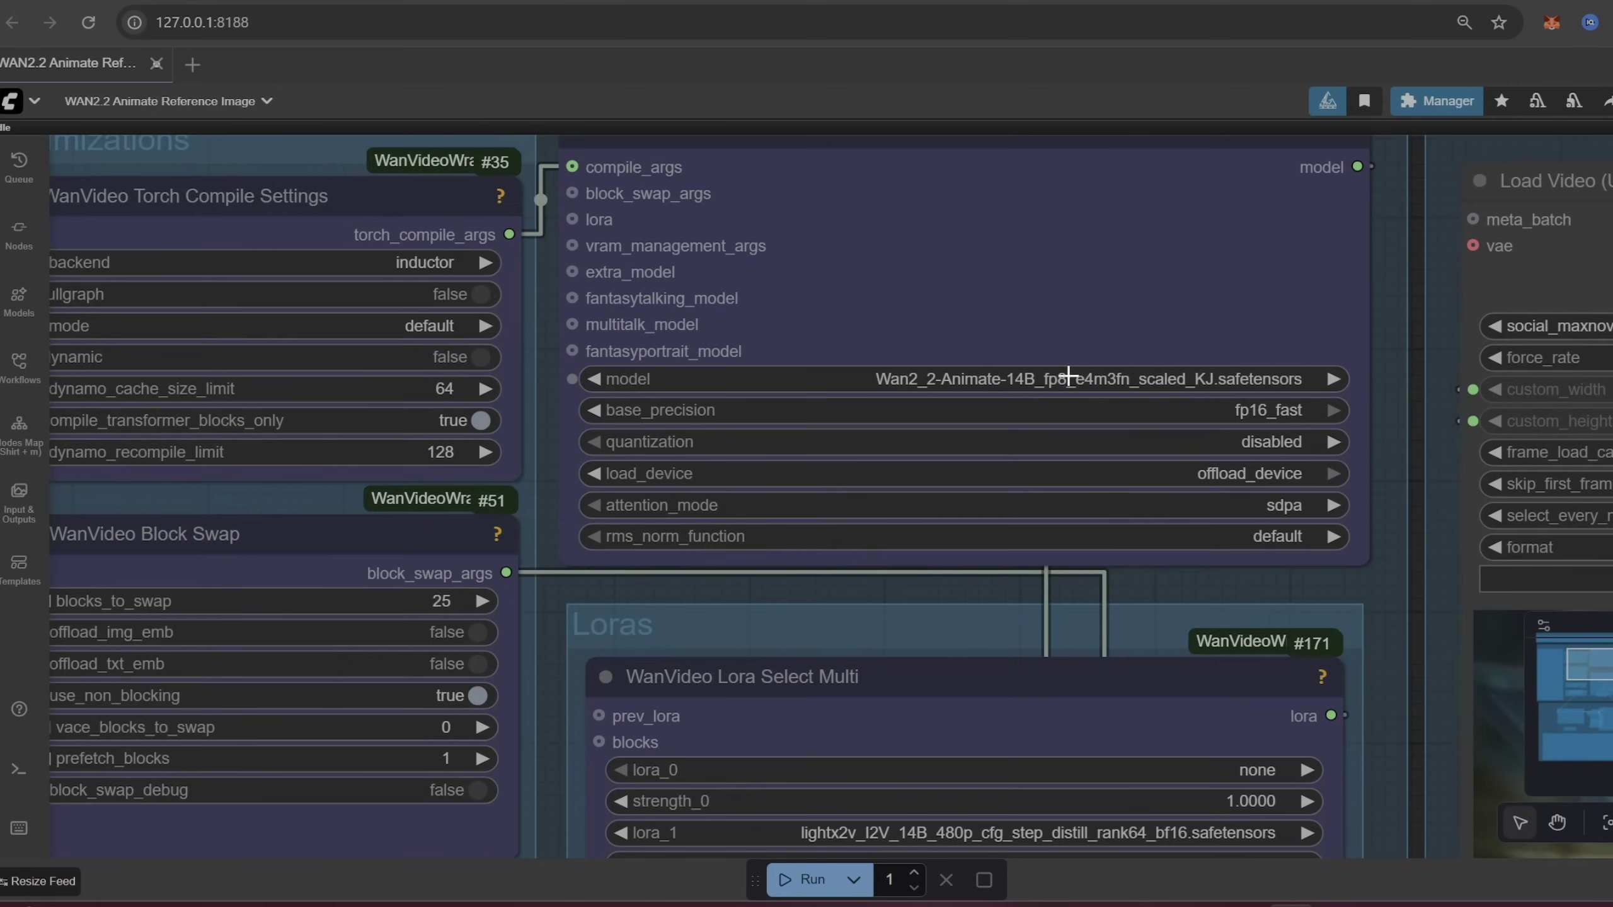
scroll(1068, 377, "down", 4)
left_click_drag(1037, 498, 981, 257)
scroll(908, 453, "up", 3)
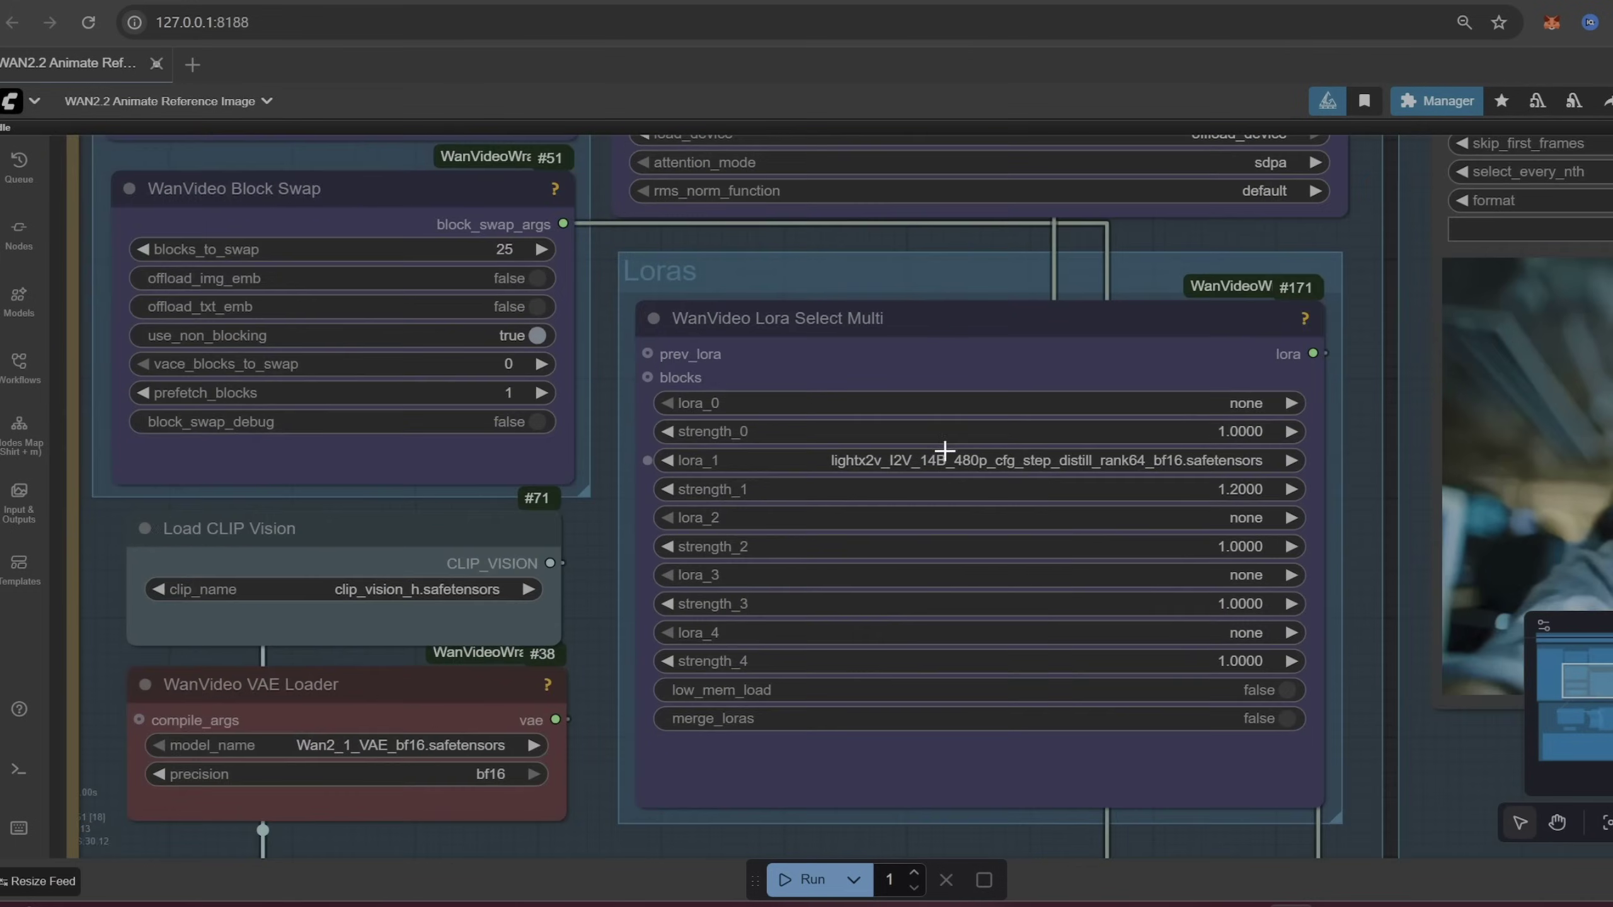
scroll(1001, 678, "down", 4)
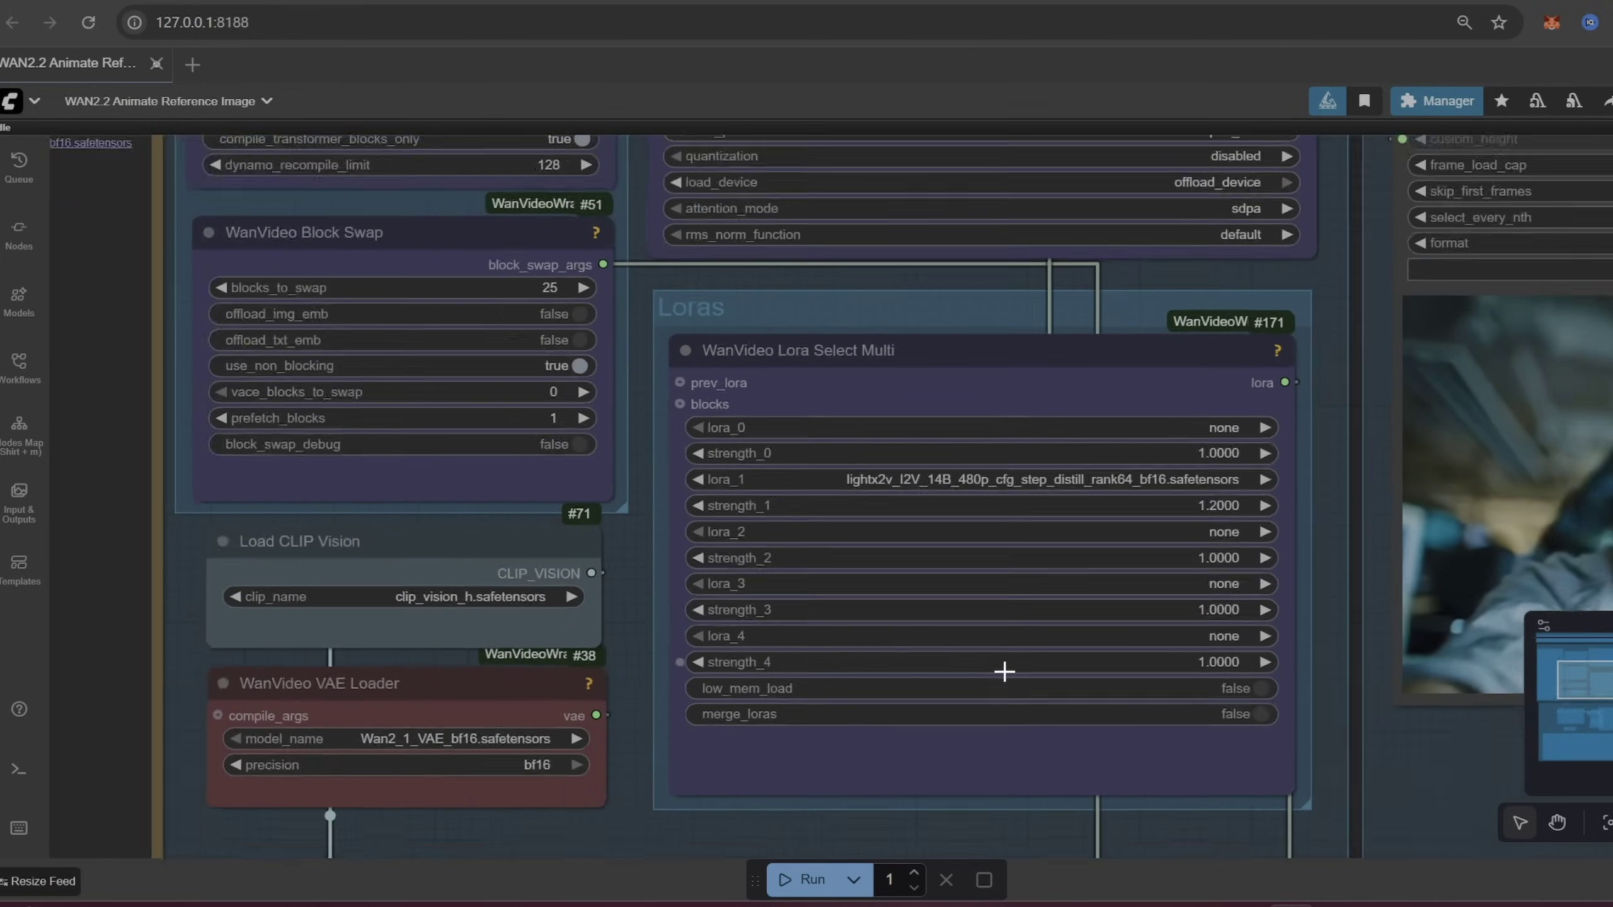
Step: Examine the files selected in the Load CLIP Vision and WanVideo VAE Loader nodes
scroll(853, 478, "up", 3)
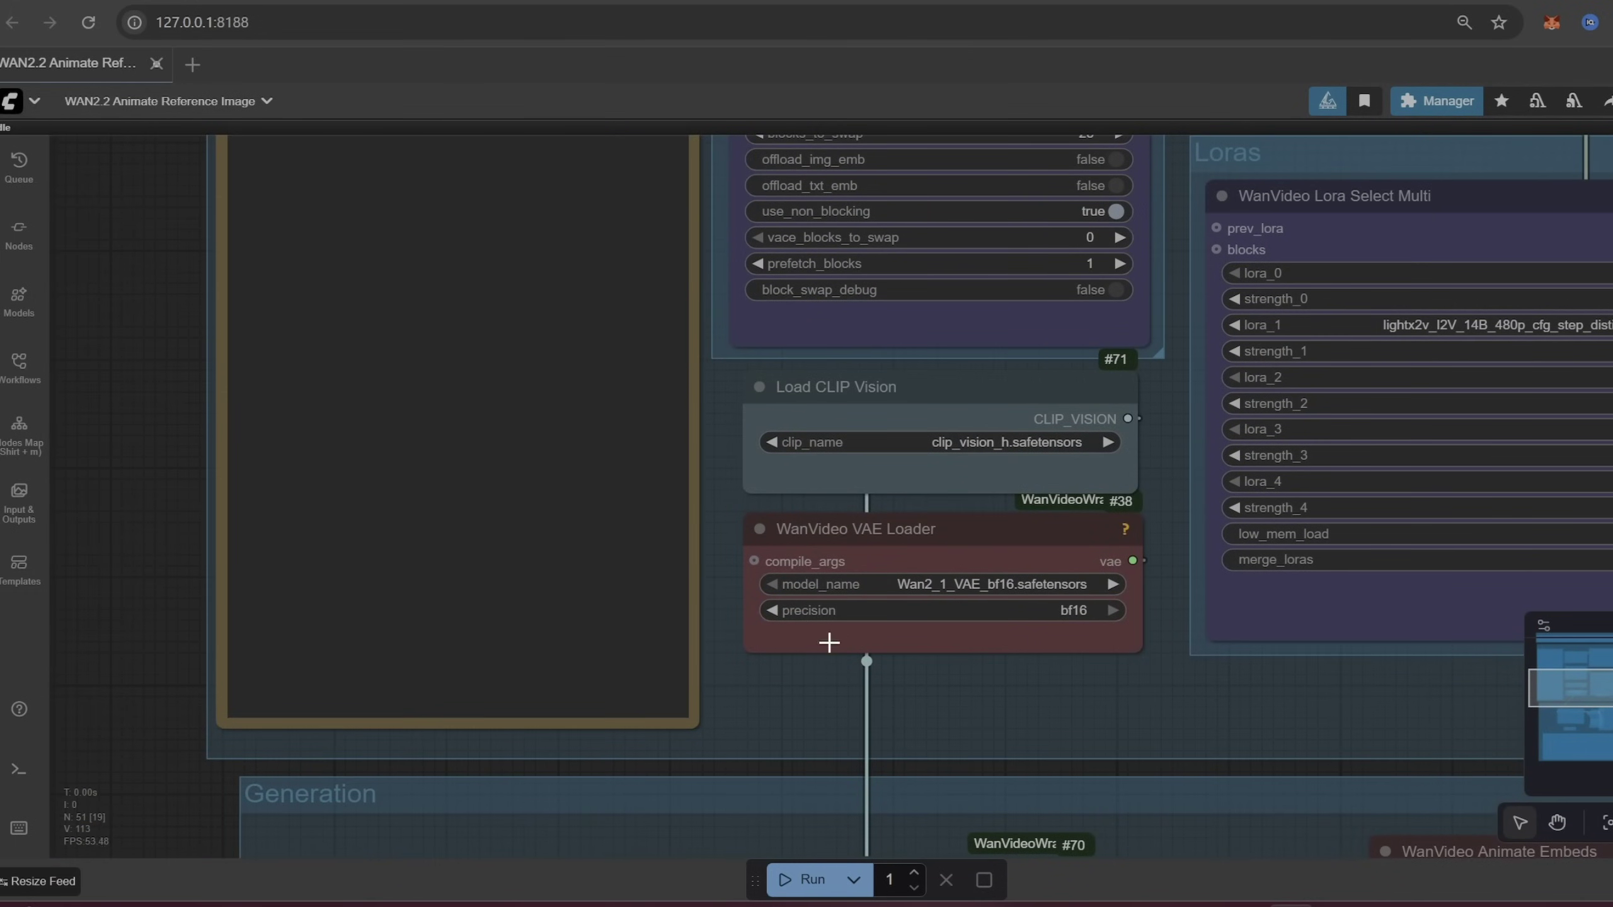
scroll(1205, 674, "down", 4)
left_click_drag(1210, 681, 1049, 436)
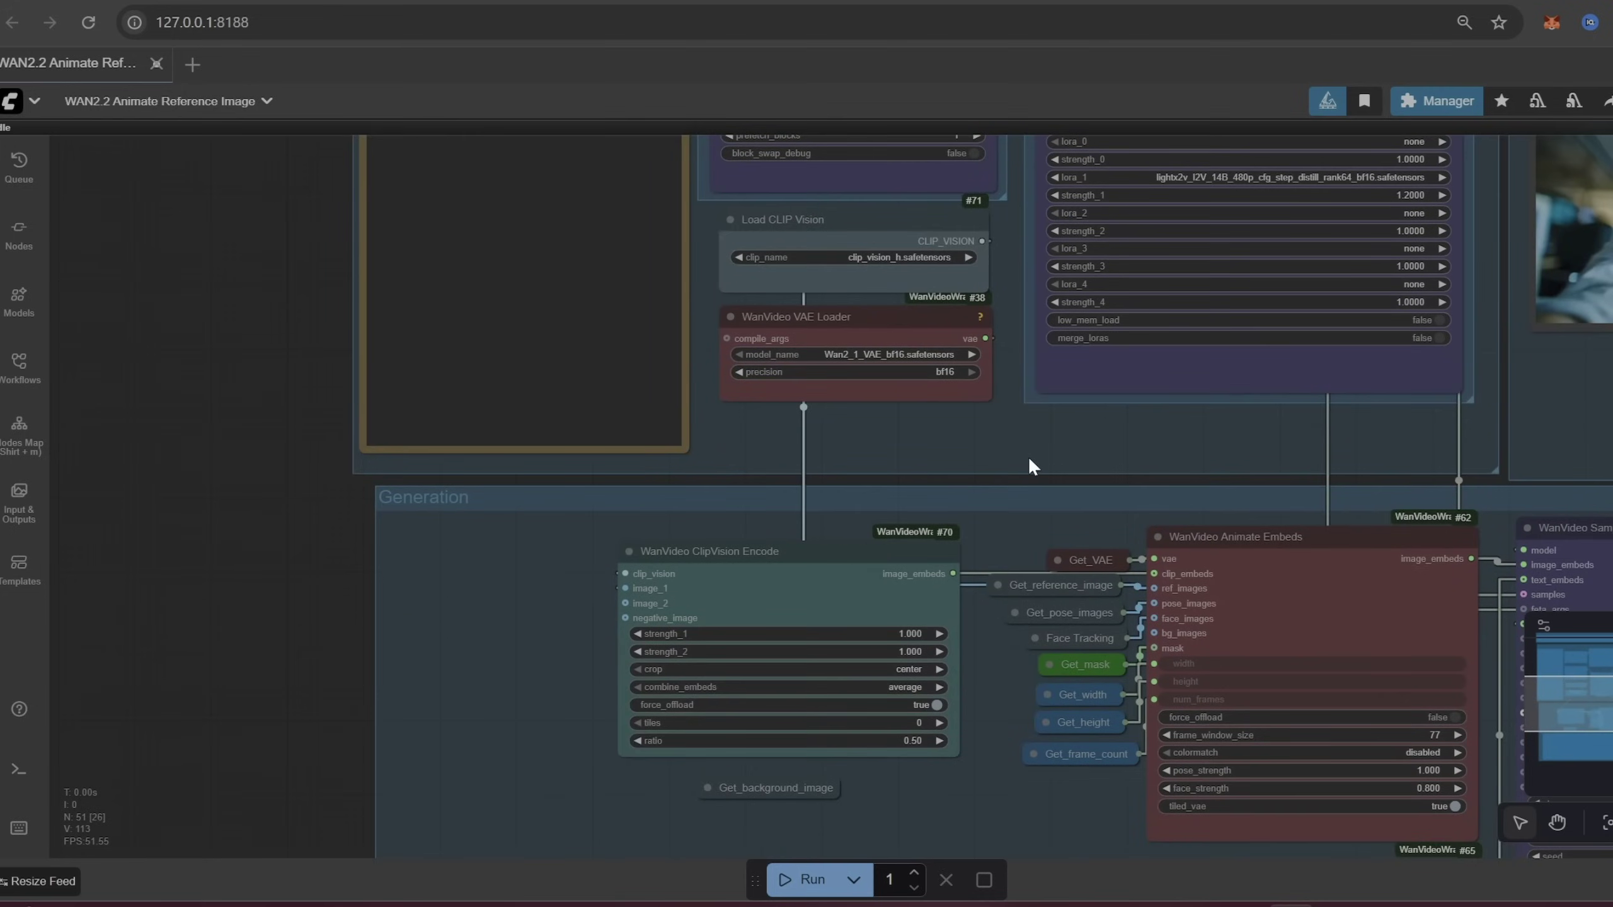
scroll(1085, 512, "up", 6)
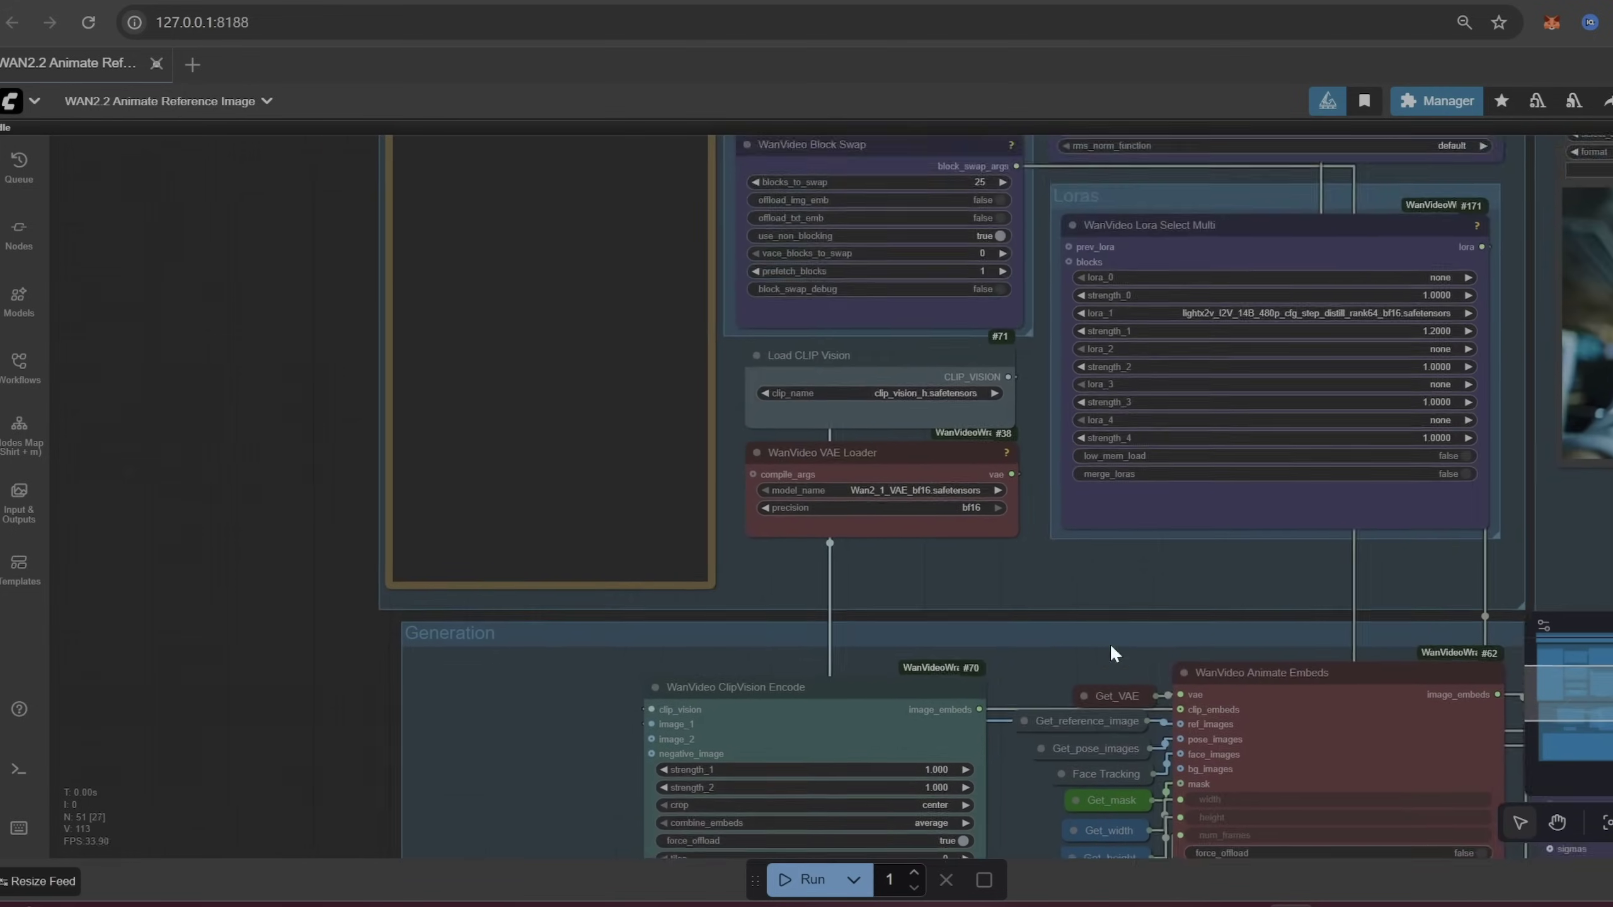
scroll(862, 381, "up", 3)
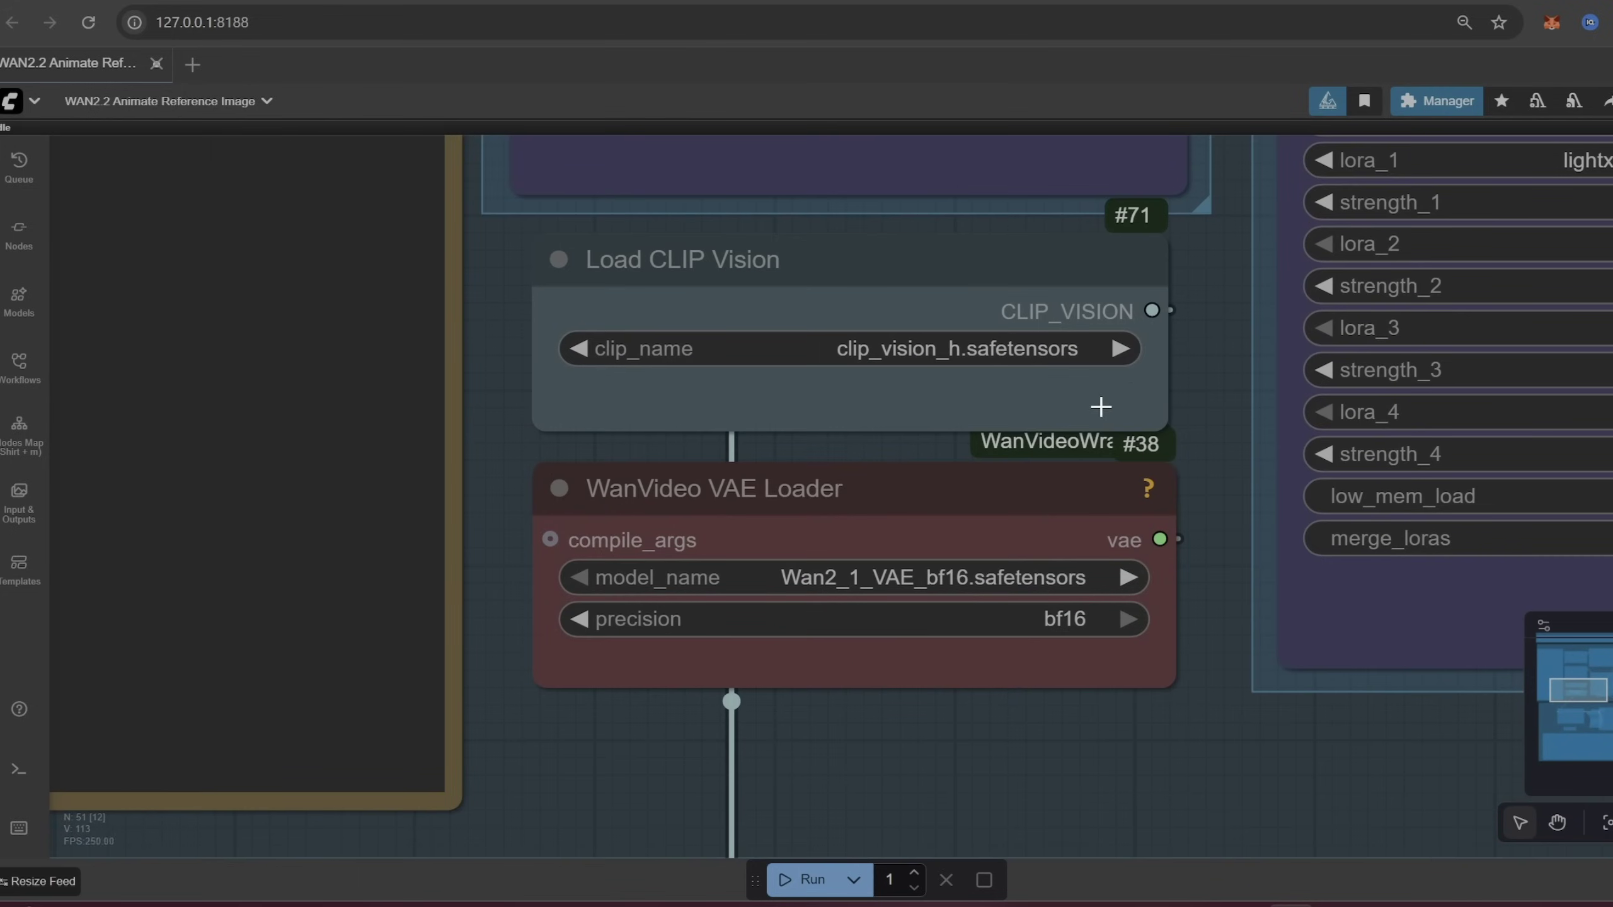
scroll(1101, 407, "down", 6)
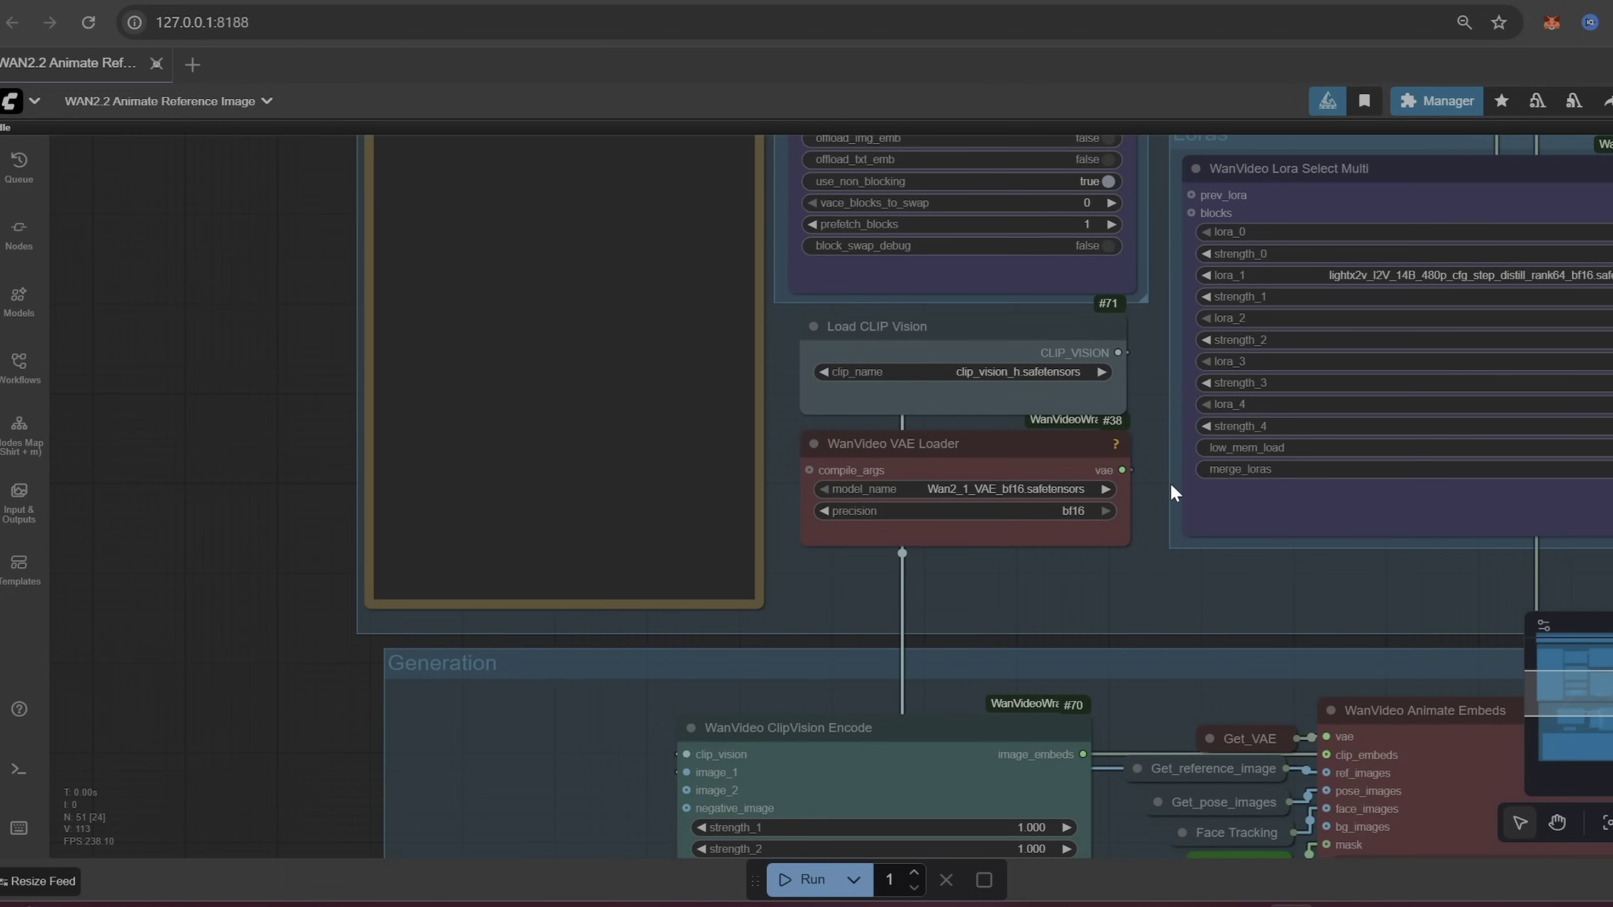
Step: Examine the text encoder model selected in the WanVideo TextEncode Cached node of the Generation group
scroll(1170, 481, "down", 5)
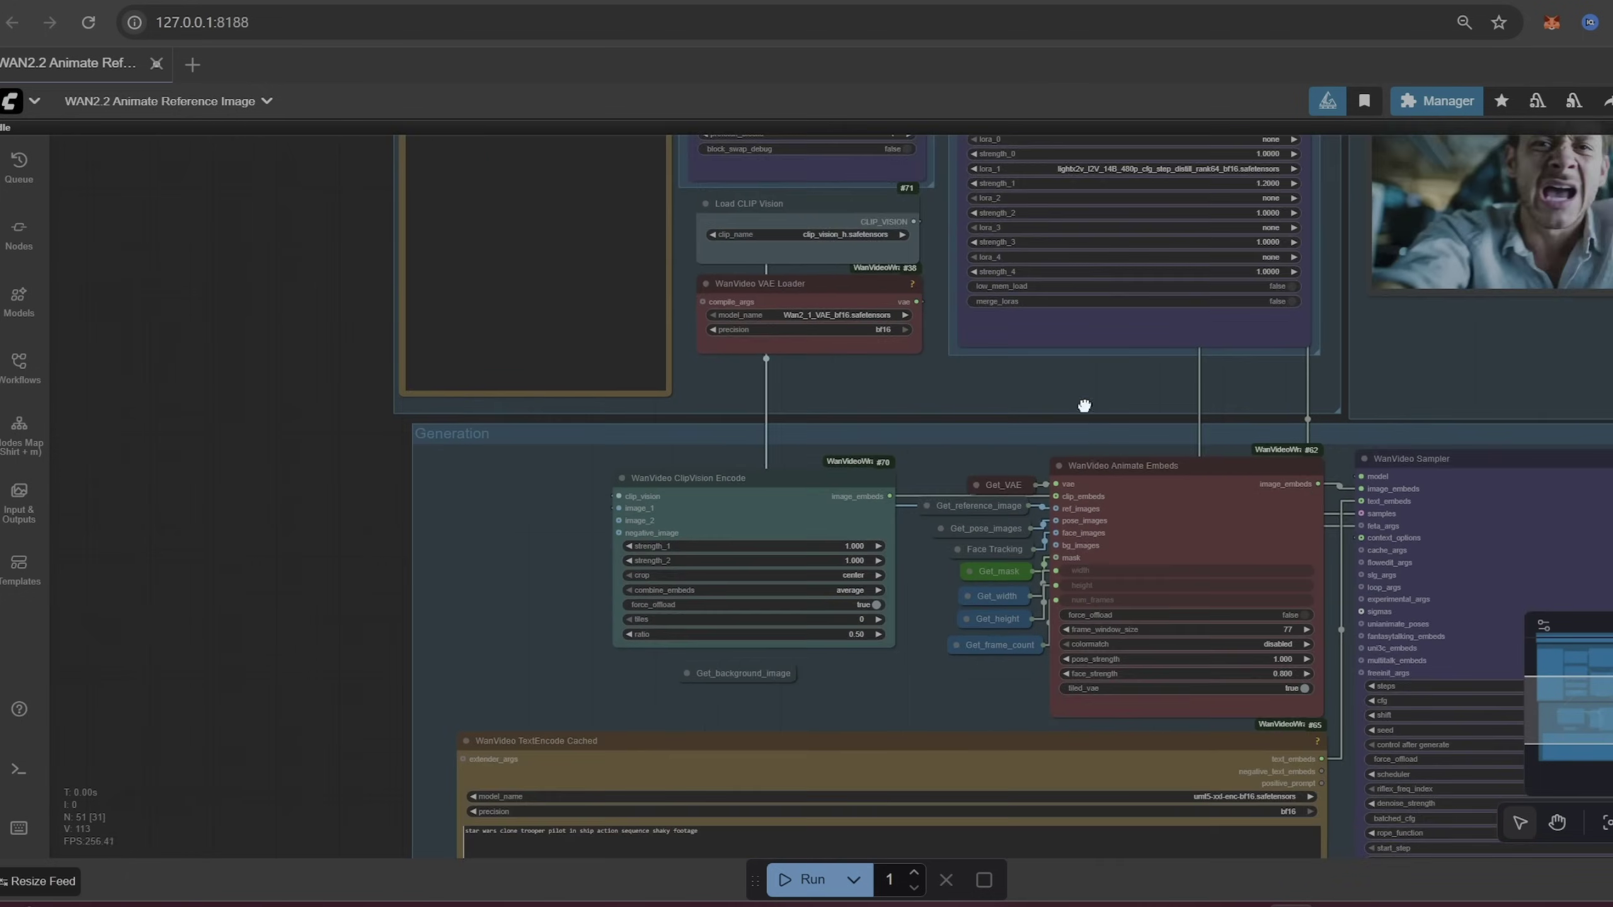
scroll(1080, 403, "down", 2)
scroll(1138, 627, "up", 8)
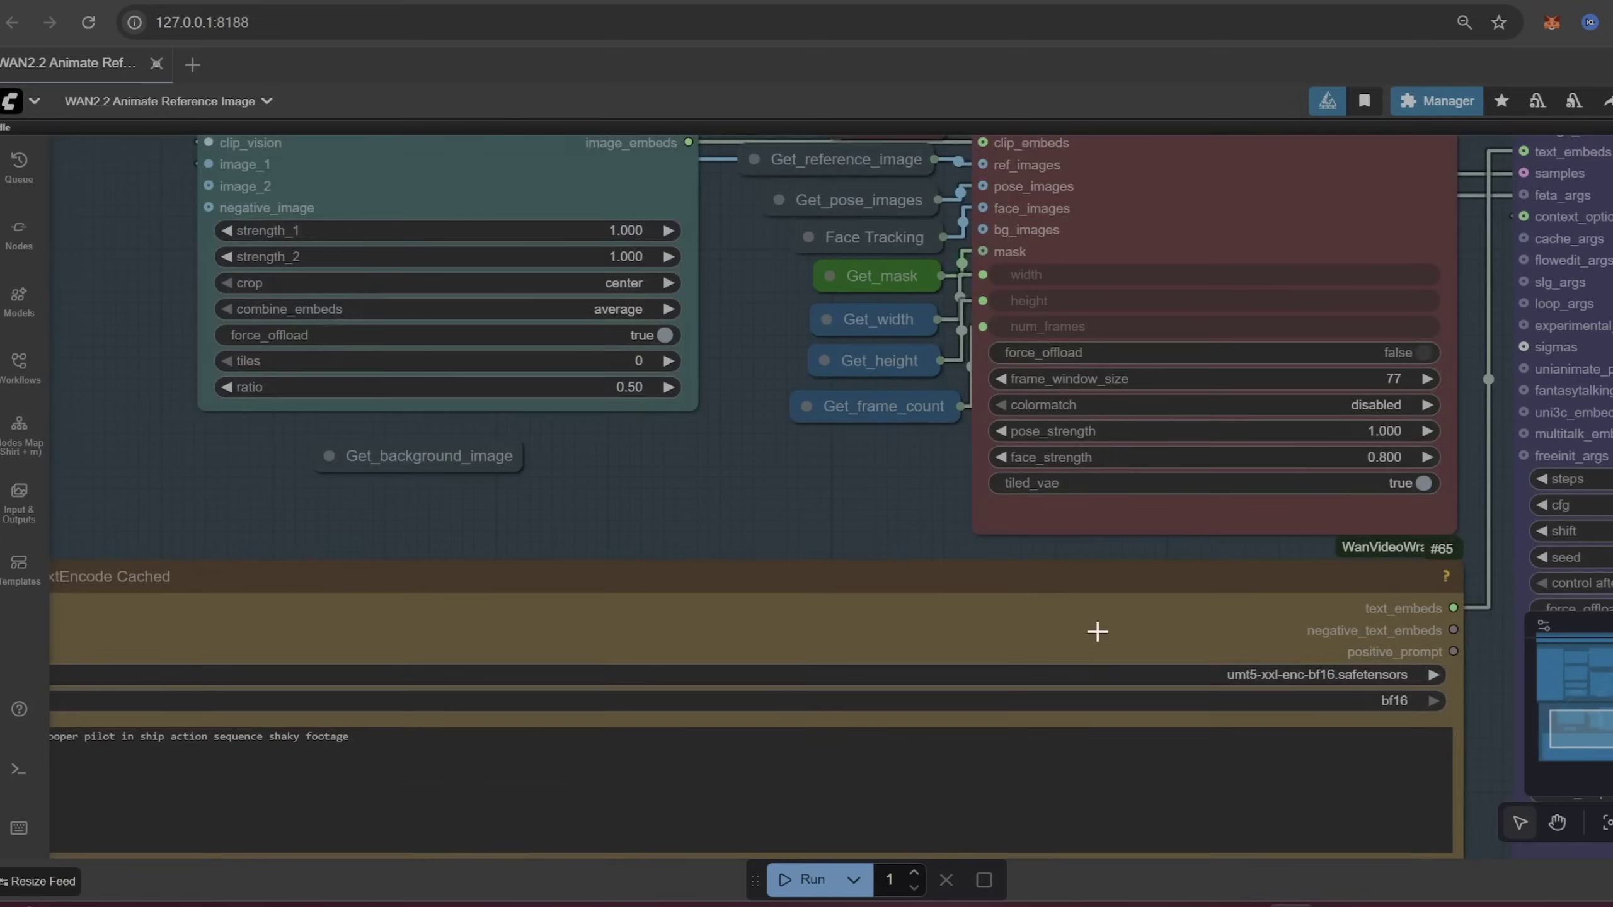
scroll(1145, 584, "down", 8)
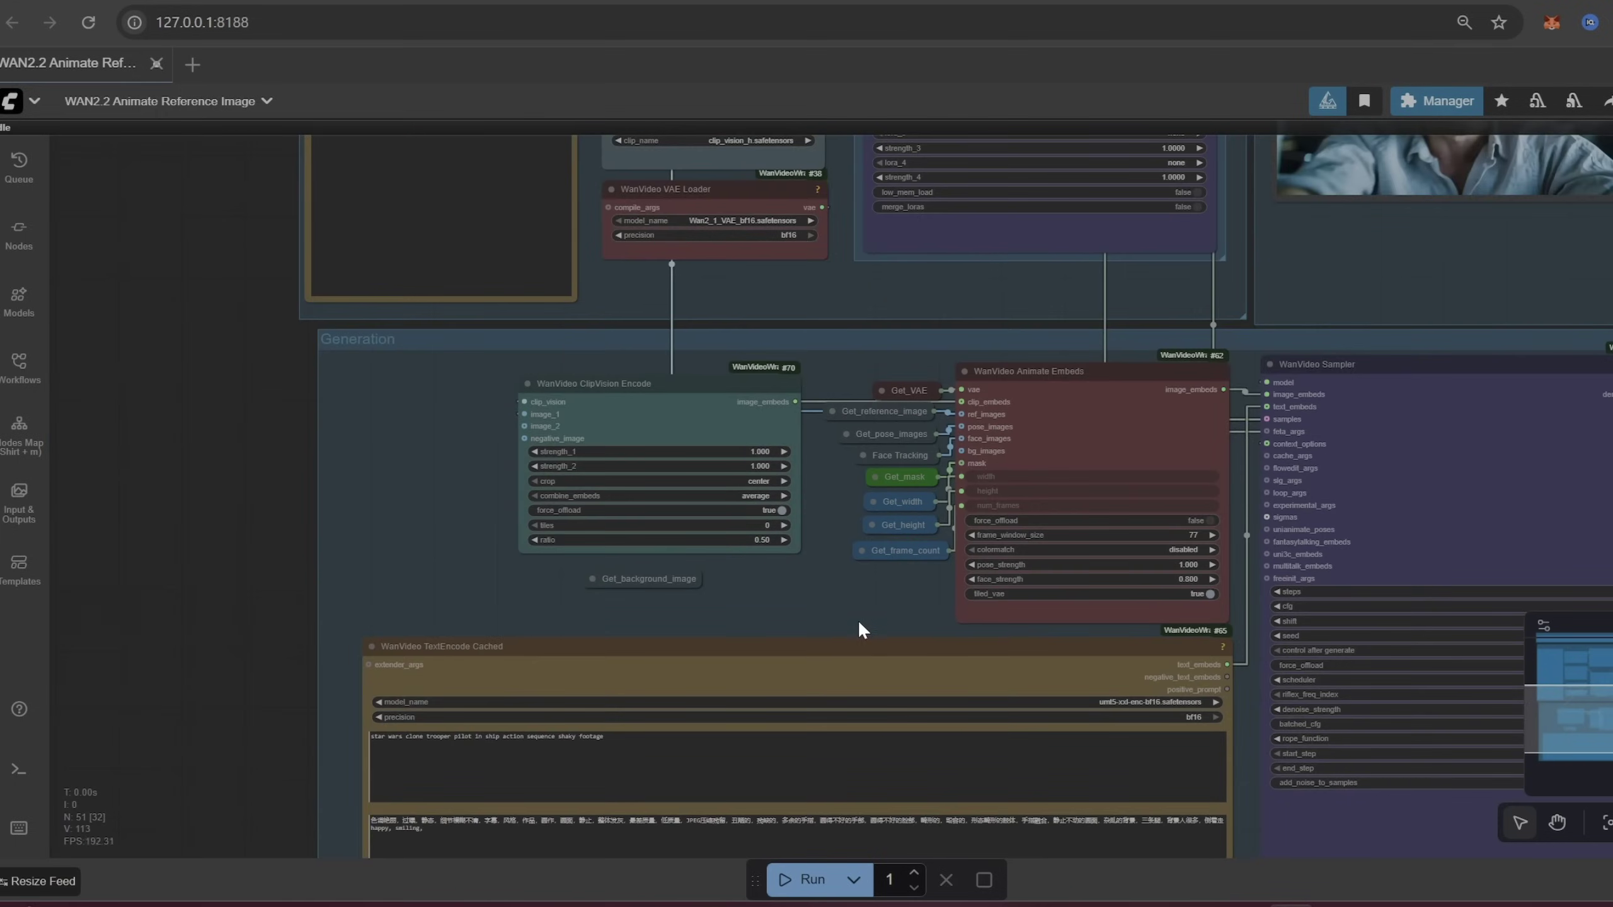
left_click_drag(847, 583, 846, 681)
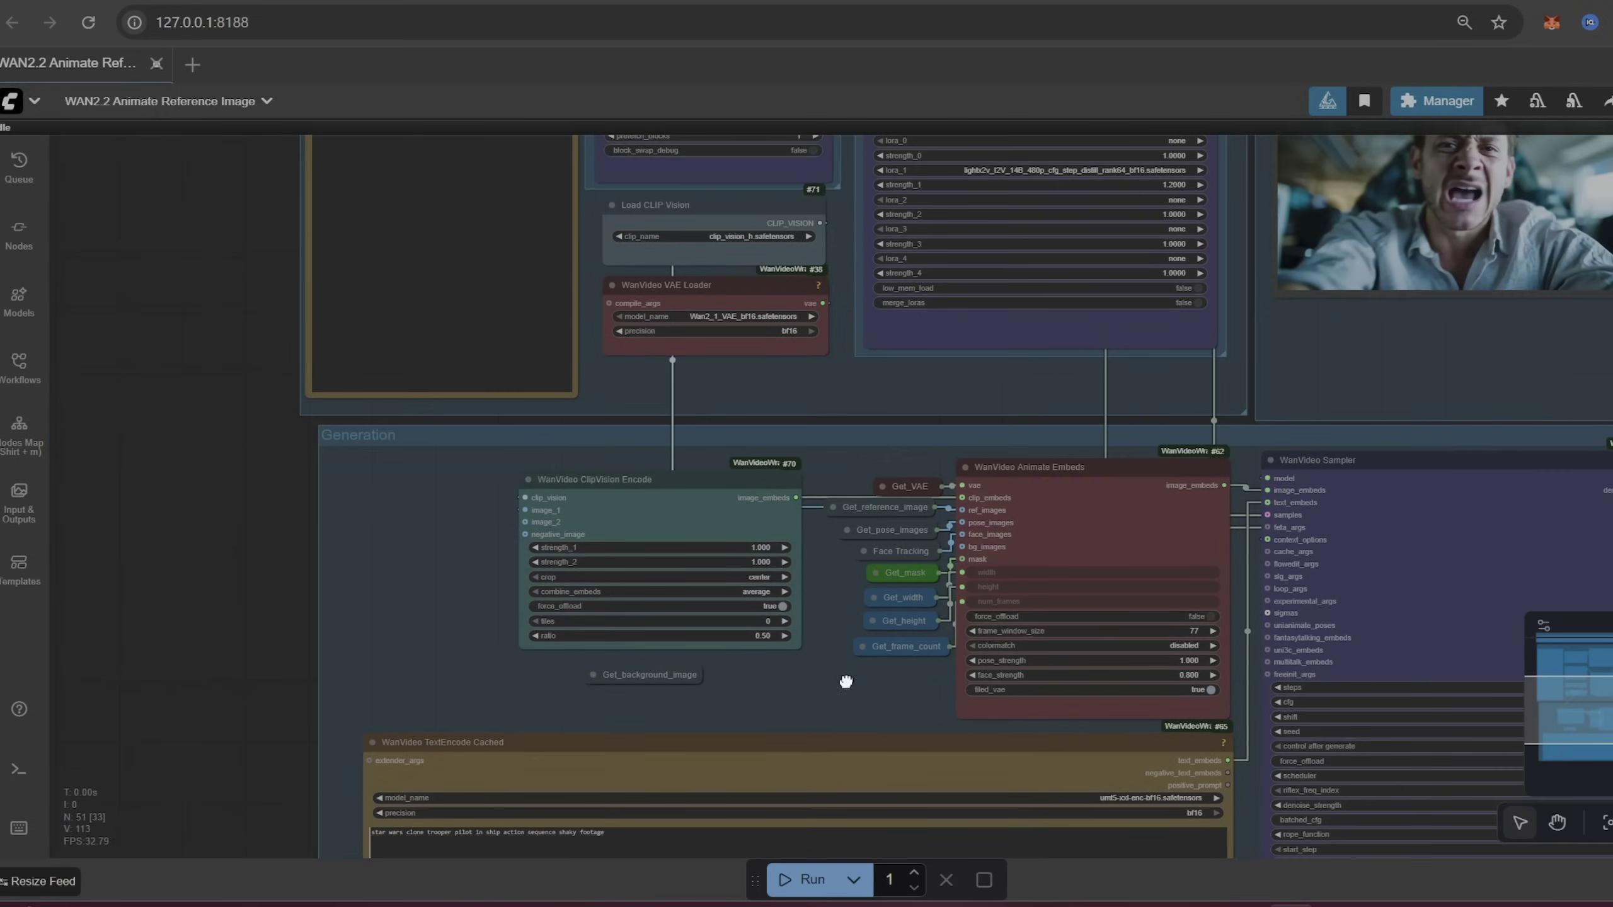
Step: Examine the WanVideo Torch Compile Settings and WanVideo Block Swap nodes in the Optimizations group
left_click_drag(1282, 389, 1260, 699)
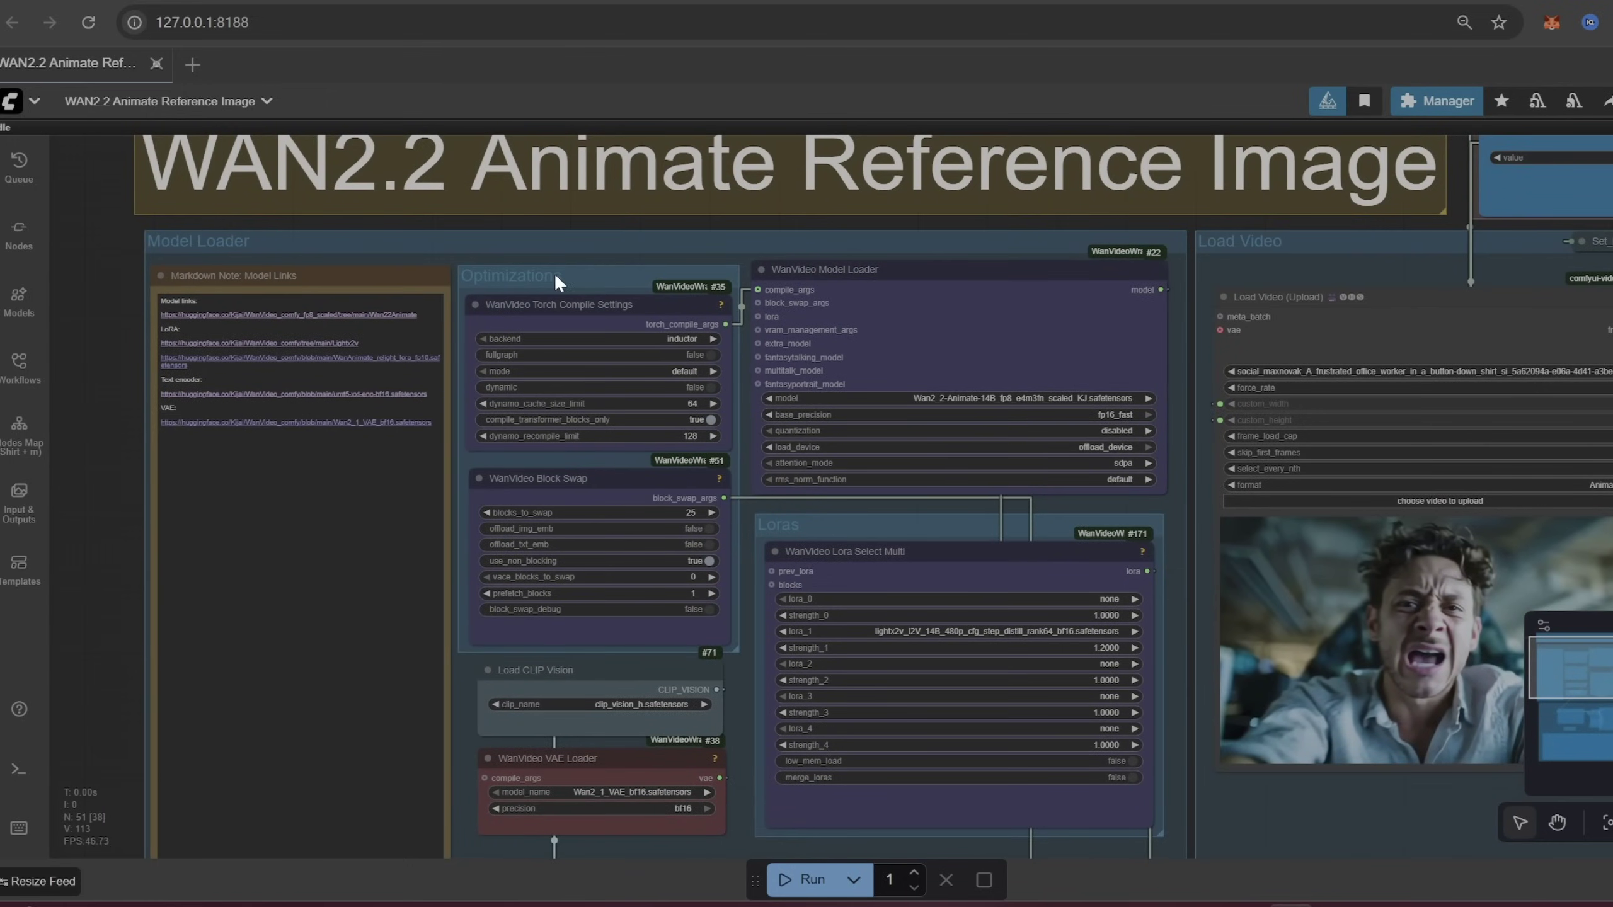
scroll(509, 553, "up", 8)
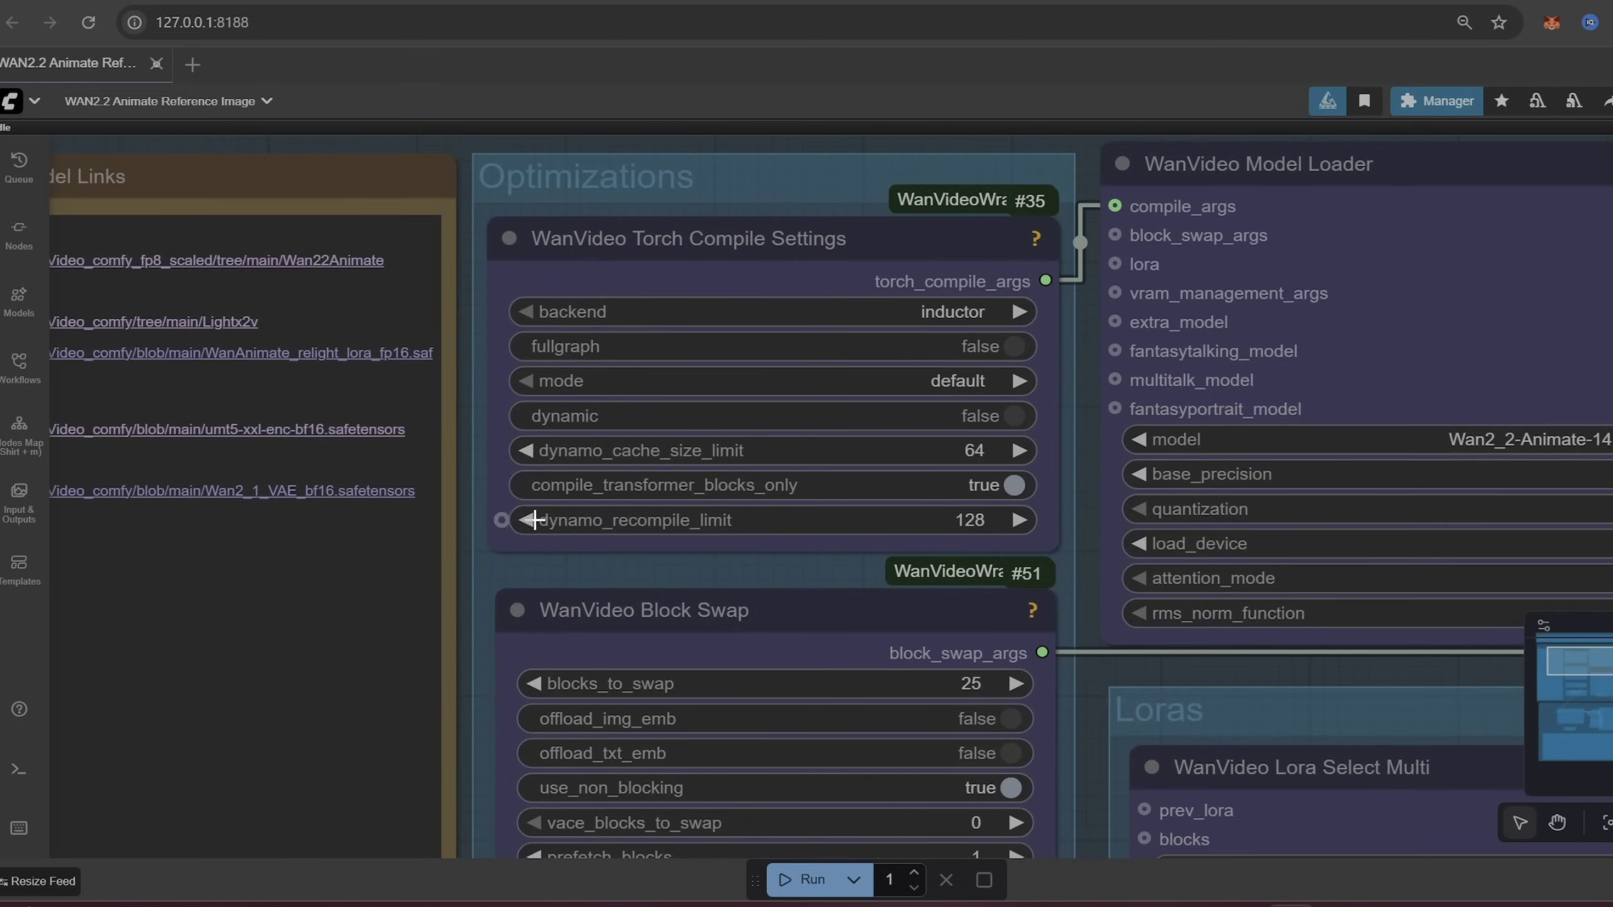
scroll(535, 520, "down", 9)
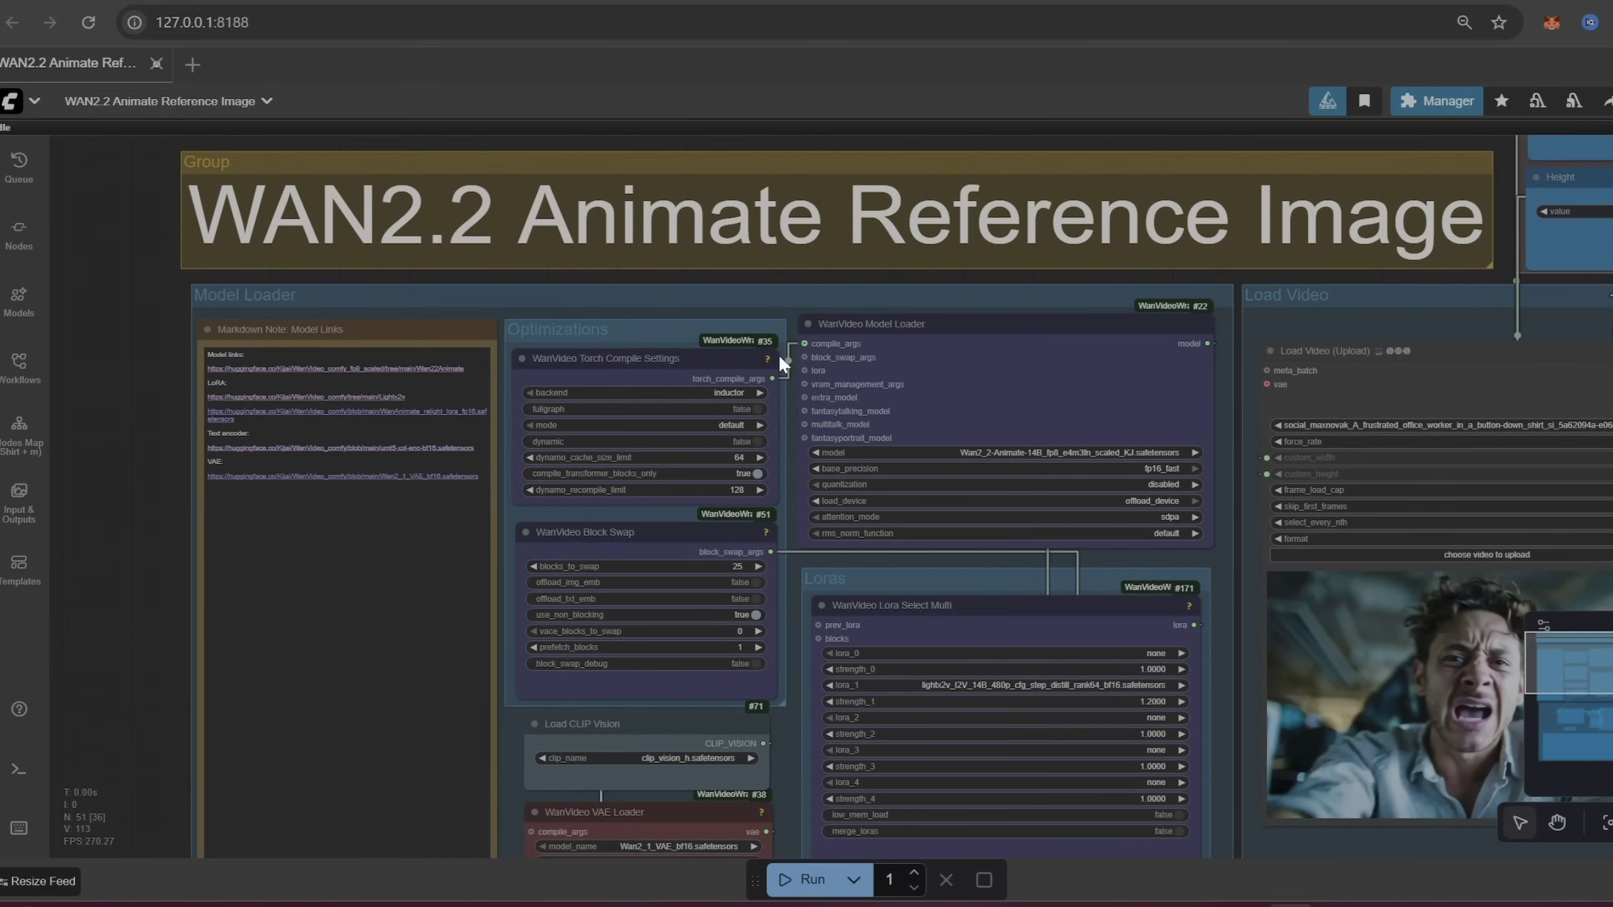
Step: Examine the attention_mode options available in the WanVideo Model Loader node
scroll(822, 498, "down", 2)
left_click_drag(1066, 547, 954, 474)
scroll(1010, 426, "up", 8)
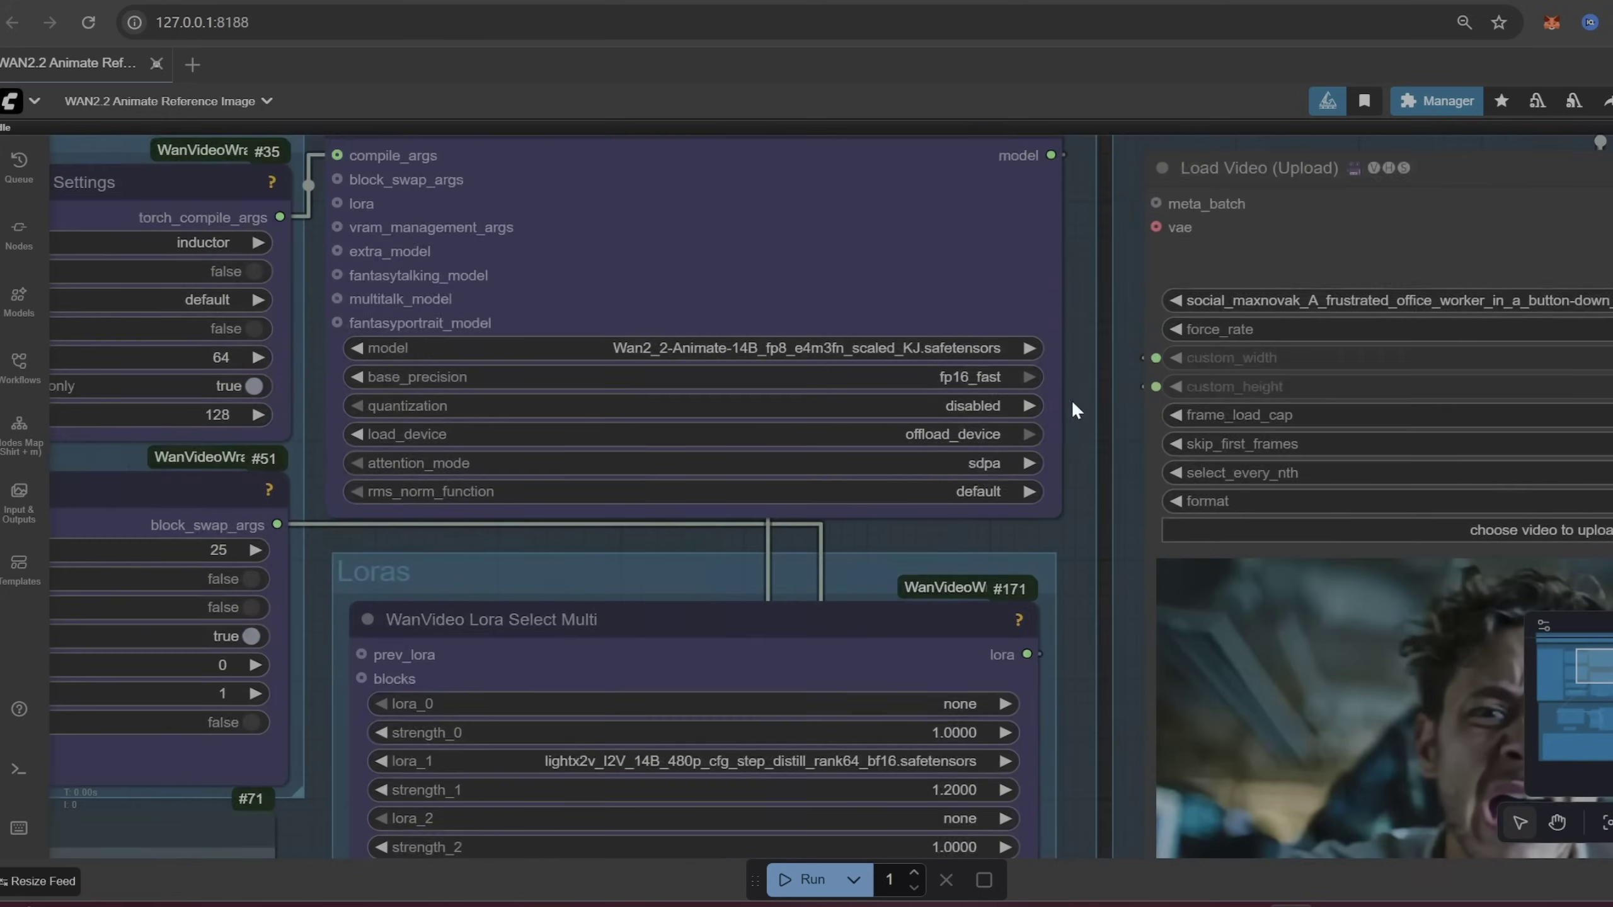
left_click(986, 470)
scroll(1084, 439, "down", 4)
scroll(1081, 454, "up", 4)
left_click(991, 457)
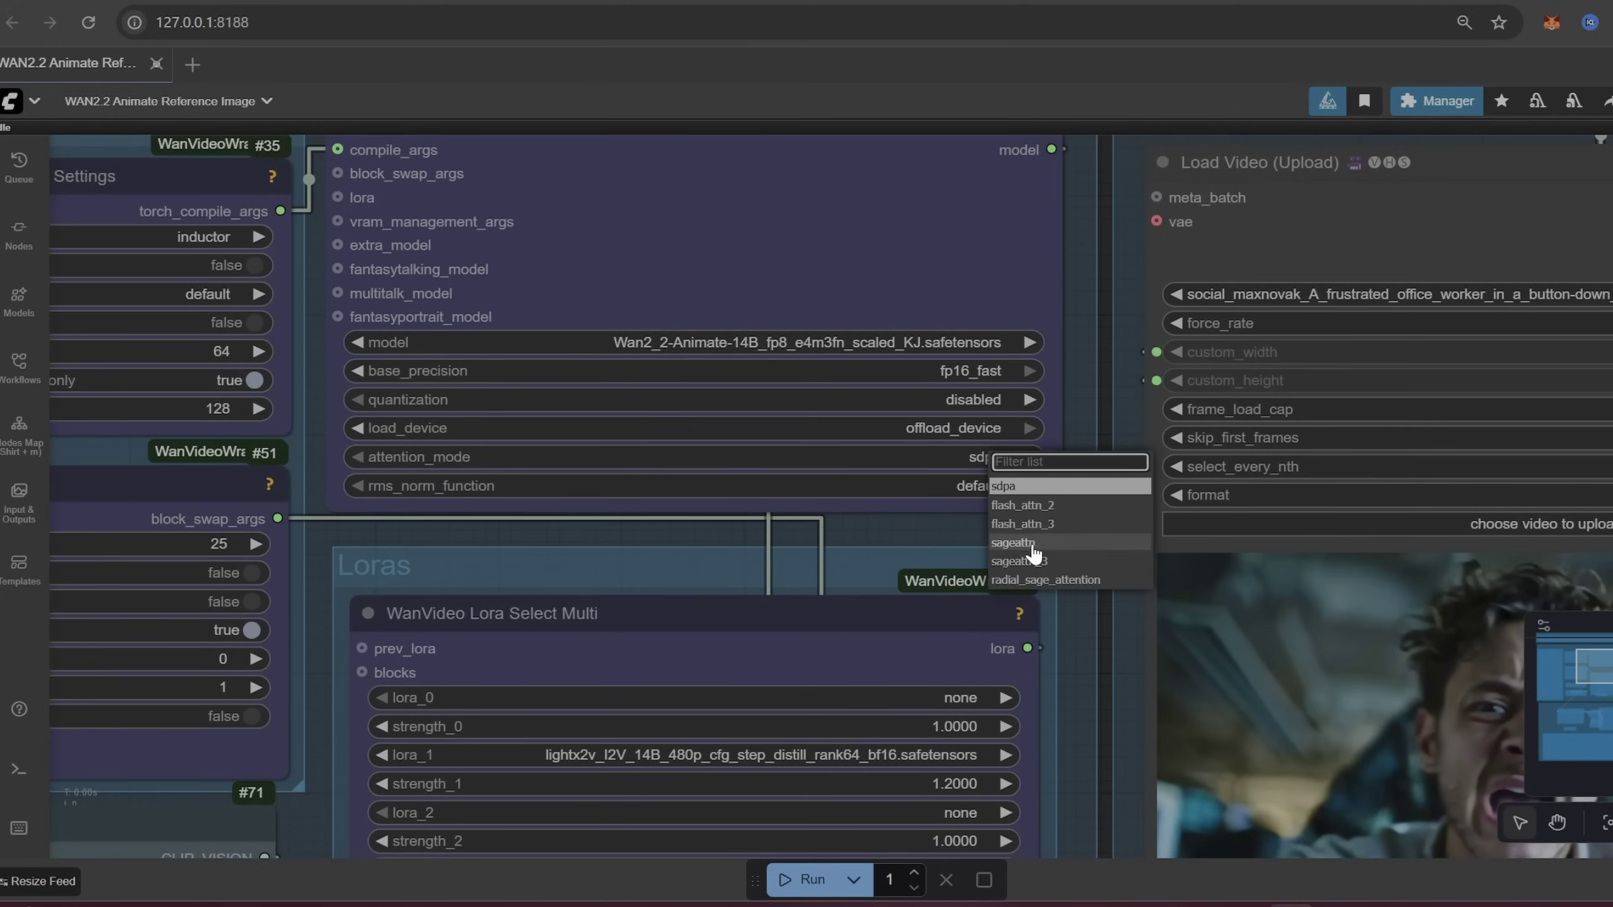
scroll(1082, 365, "down", 5)
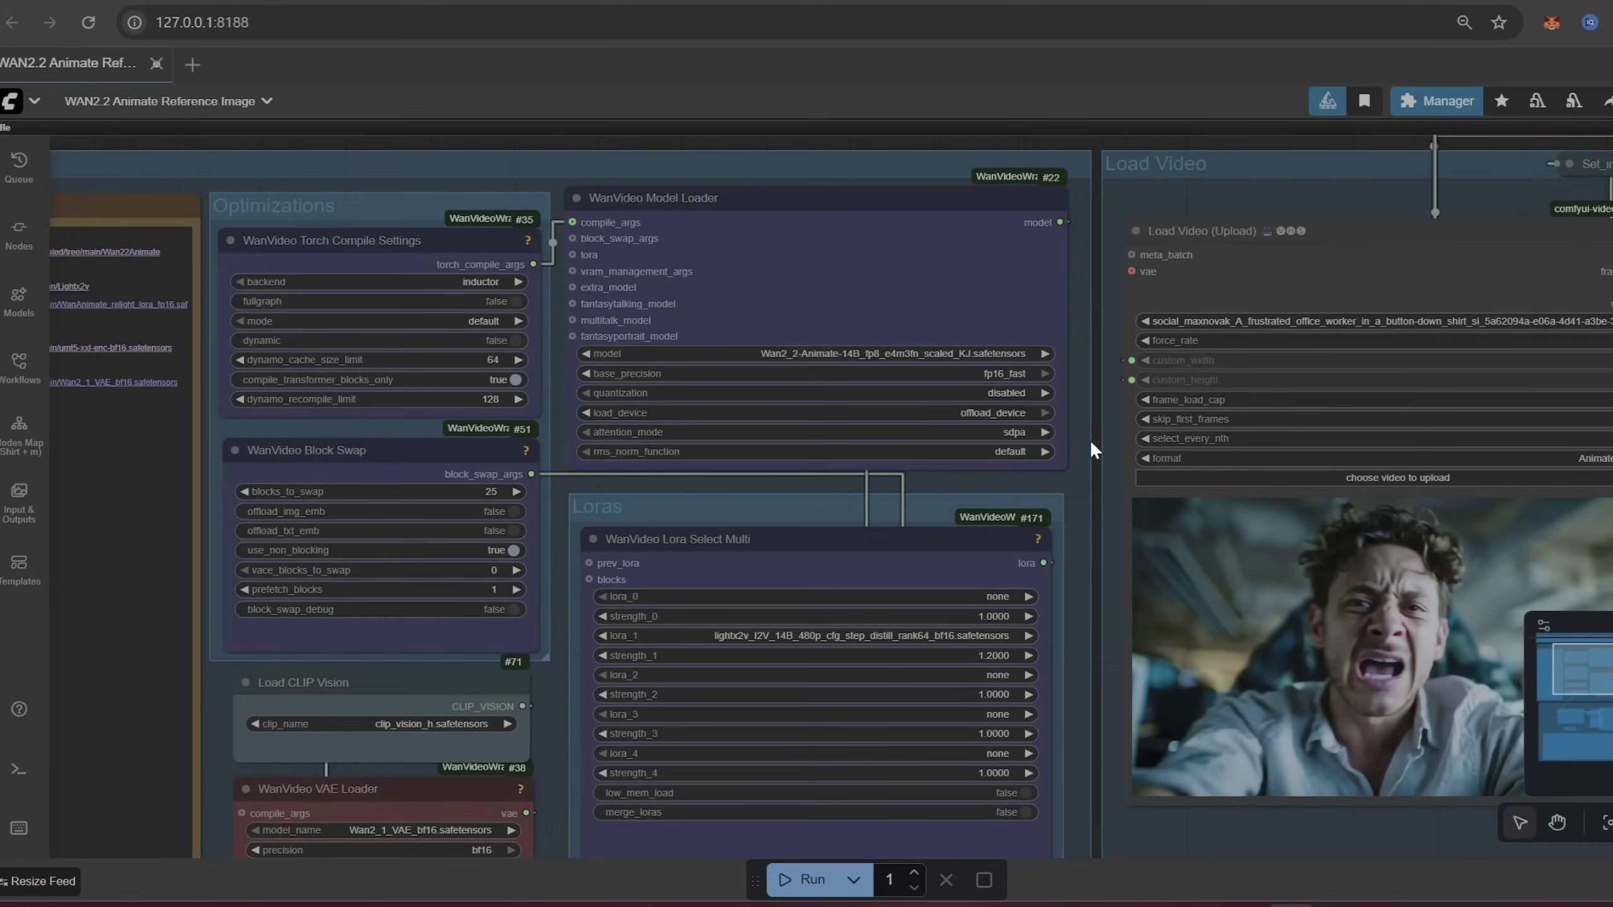
Step: Sync the video preview of the Load Video (Upload) node in the Load Video group
scroll(1095, 439, "down", 2)
scroll(1113, 451, "down", 2)
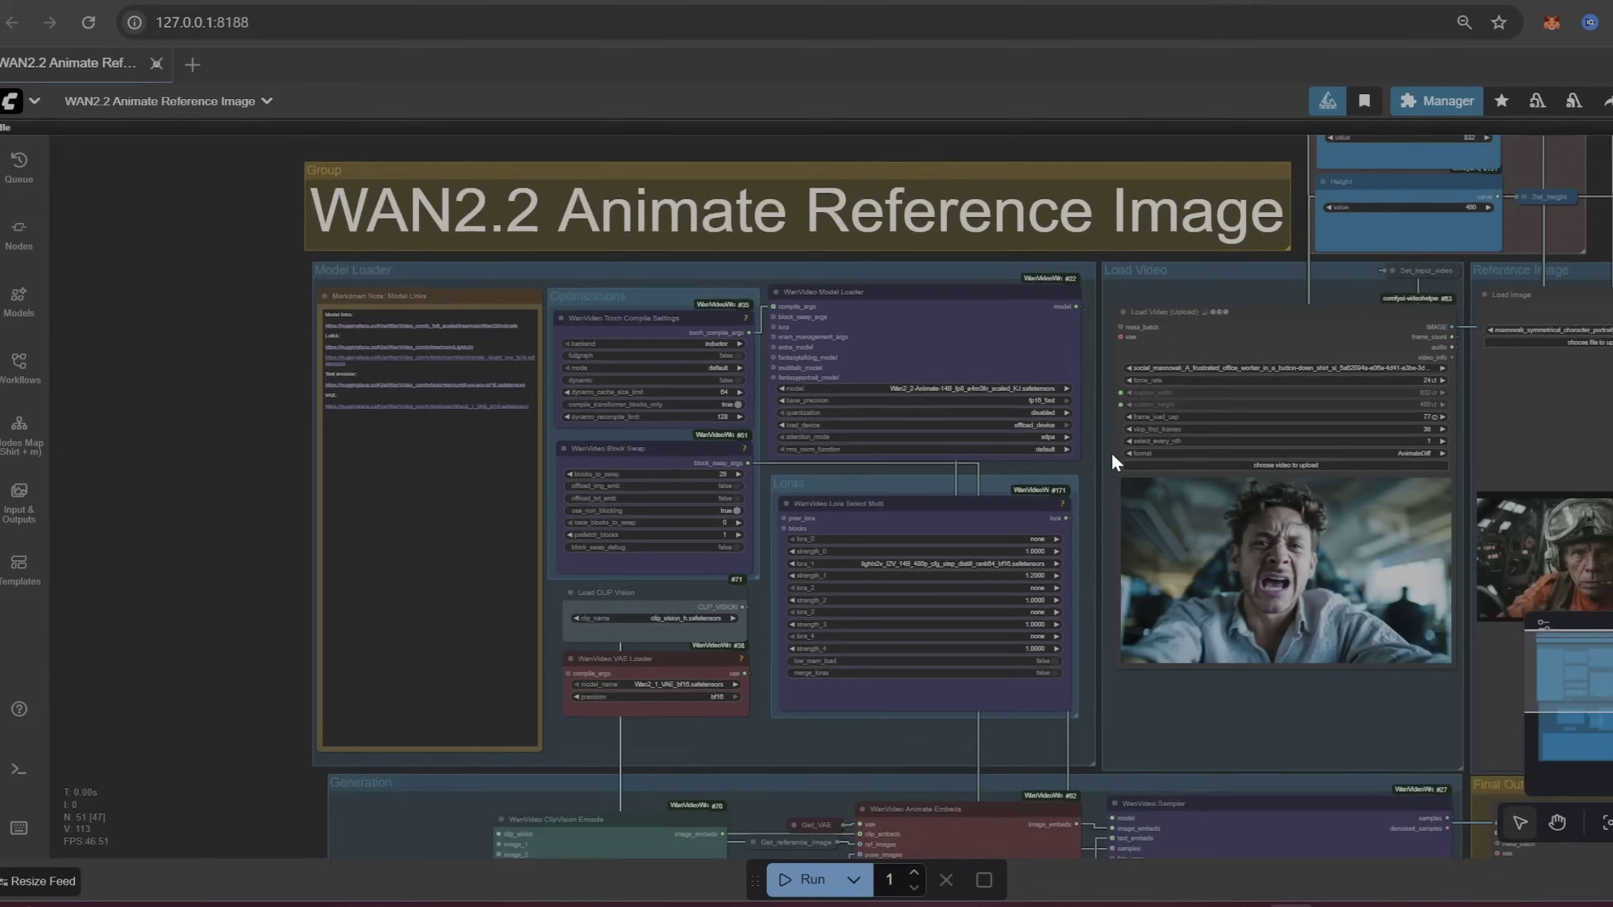
left_click_drag(1096, 550, 1041, 537)
scroll(1064, 497, "up", 2)
left_click_drag(1274, 520, 975, 507)
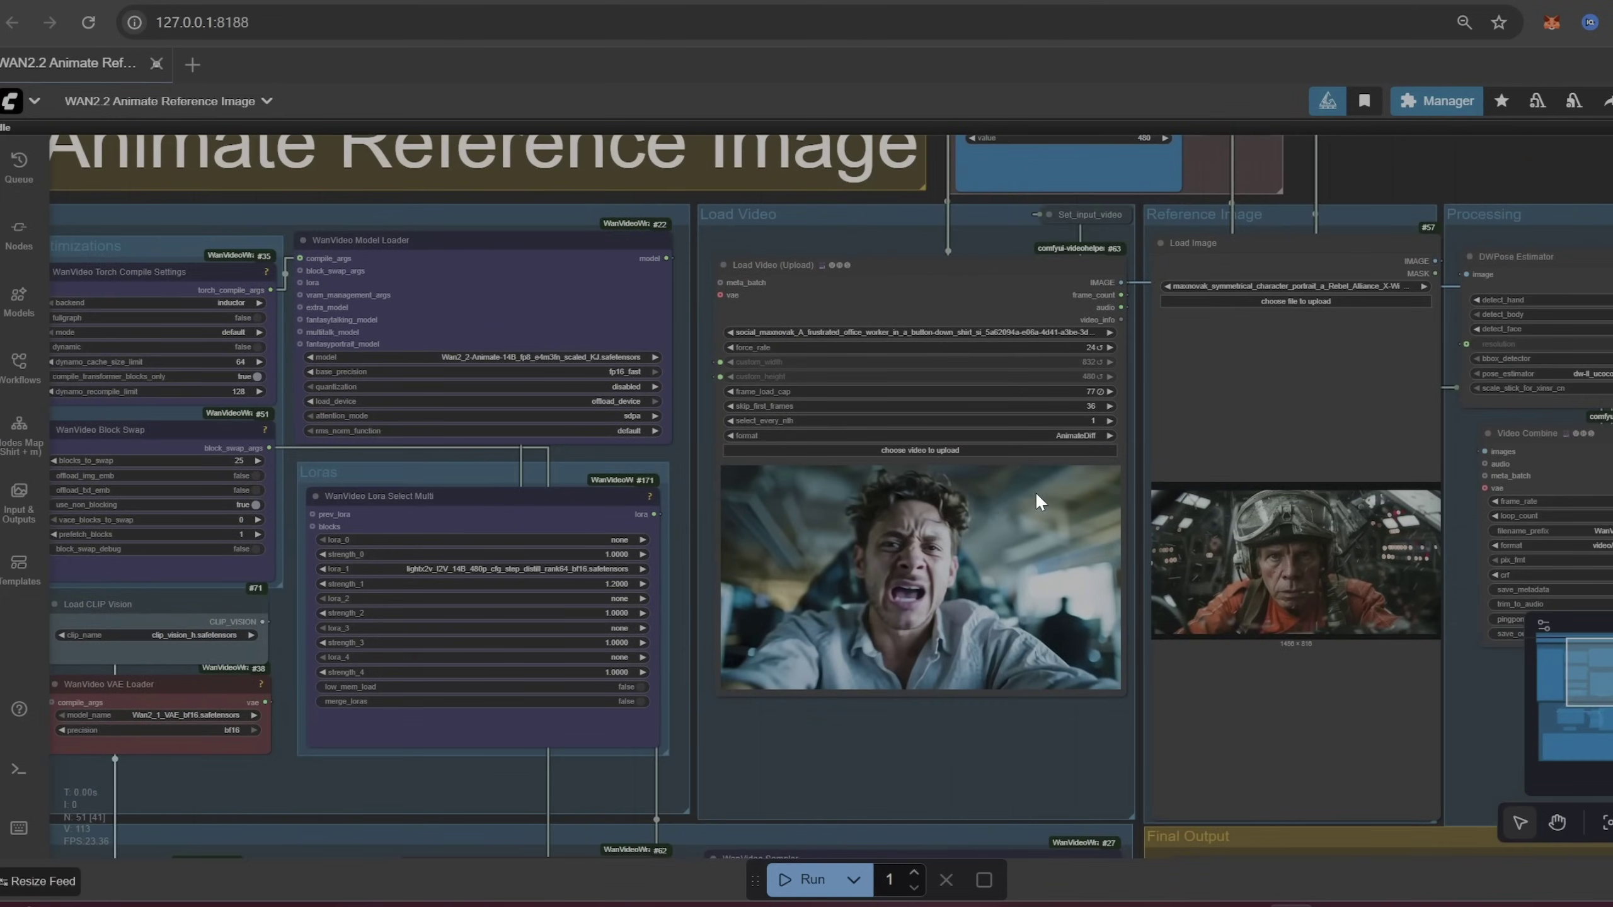
scroll(1010, 510, "right", 2)
scroll(822, 576, "down", 3)
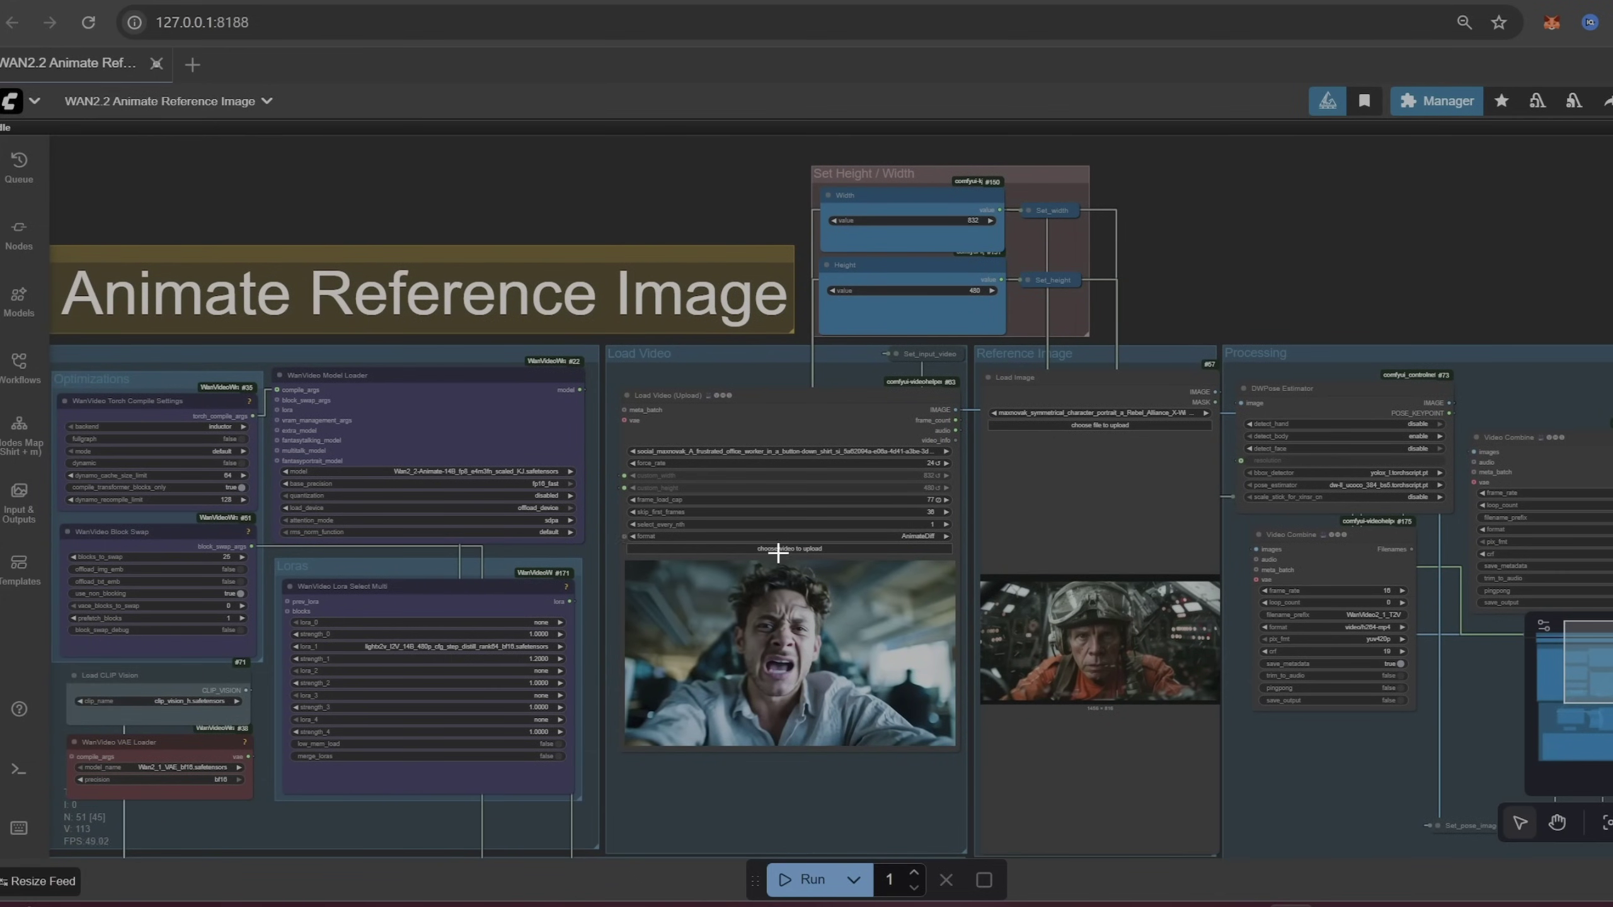
left_click(794, 616)
right_click(794, 617)
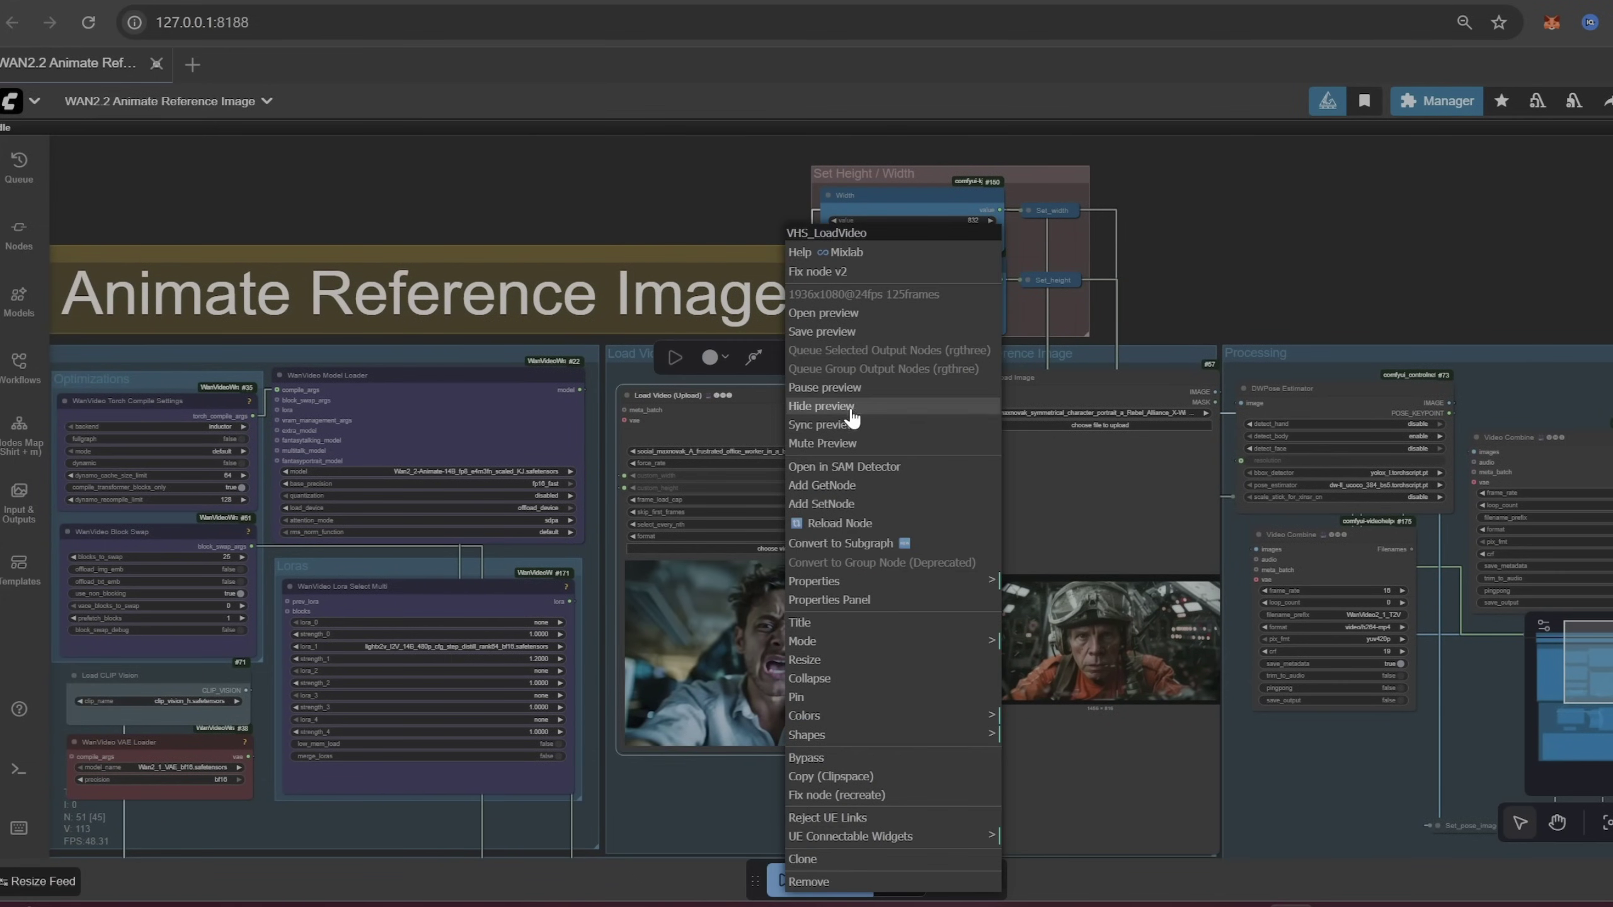
left_click(850, 427)
right_click(794, 639)
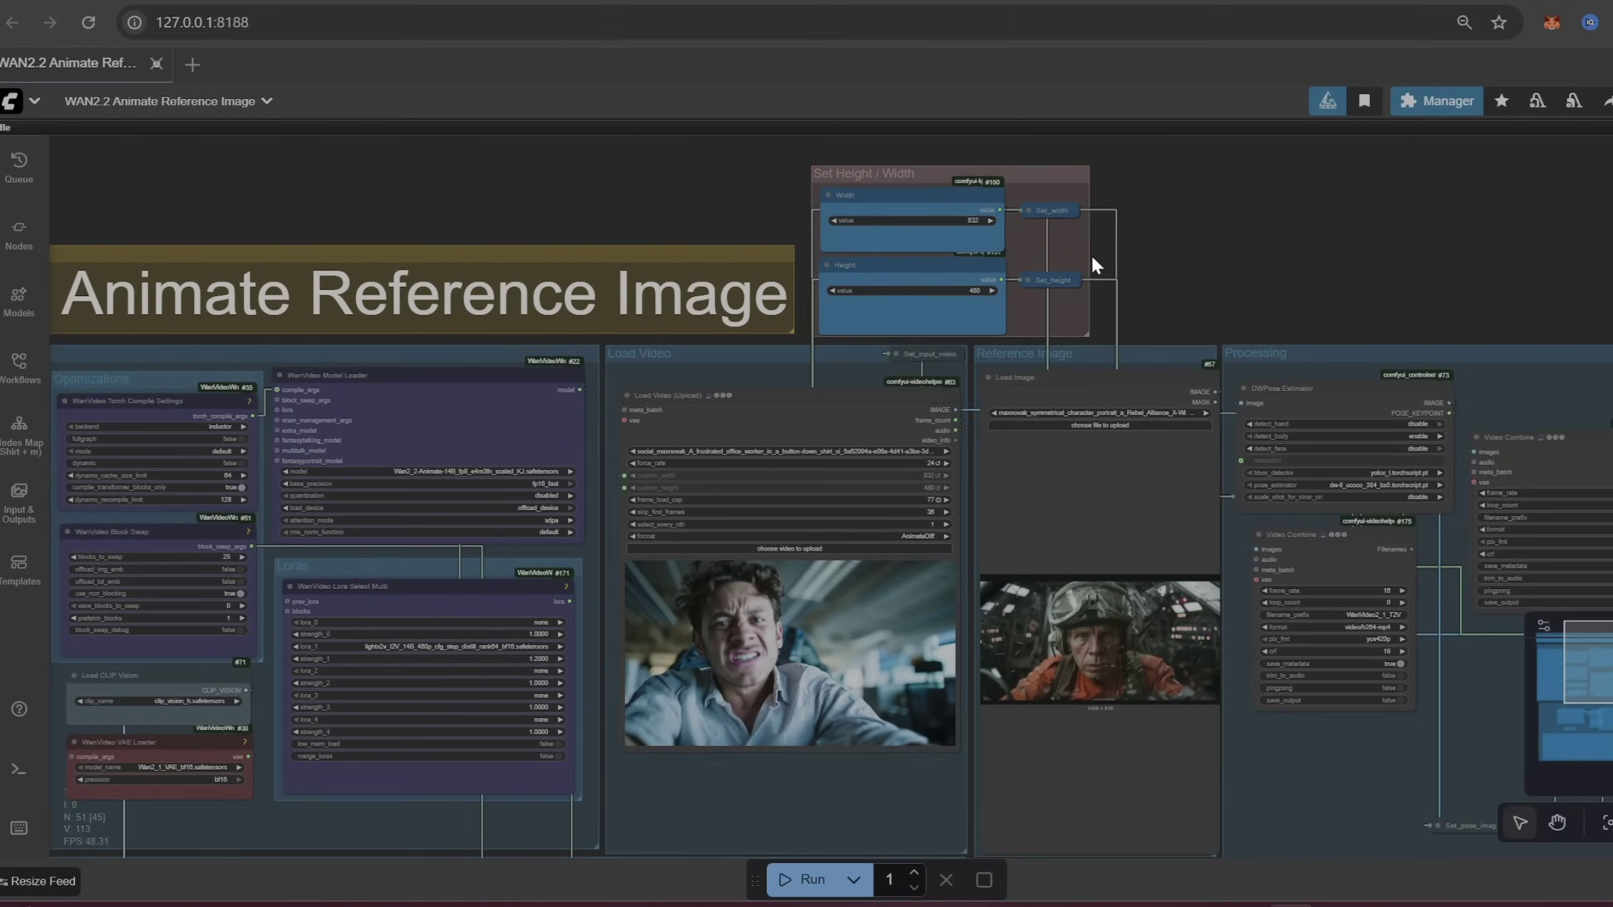
Step: Examine the Width and Height nodes in the Set Height / Width group
scroll(1182, 227, "up", 5)
left_click_drag(1182, 227, 1201, 308)
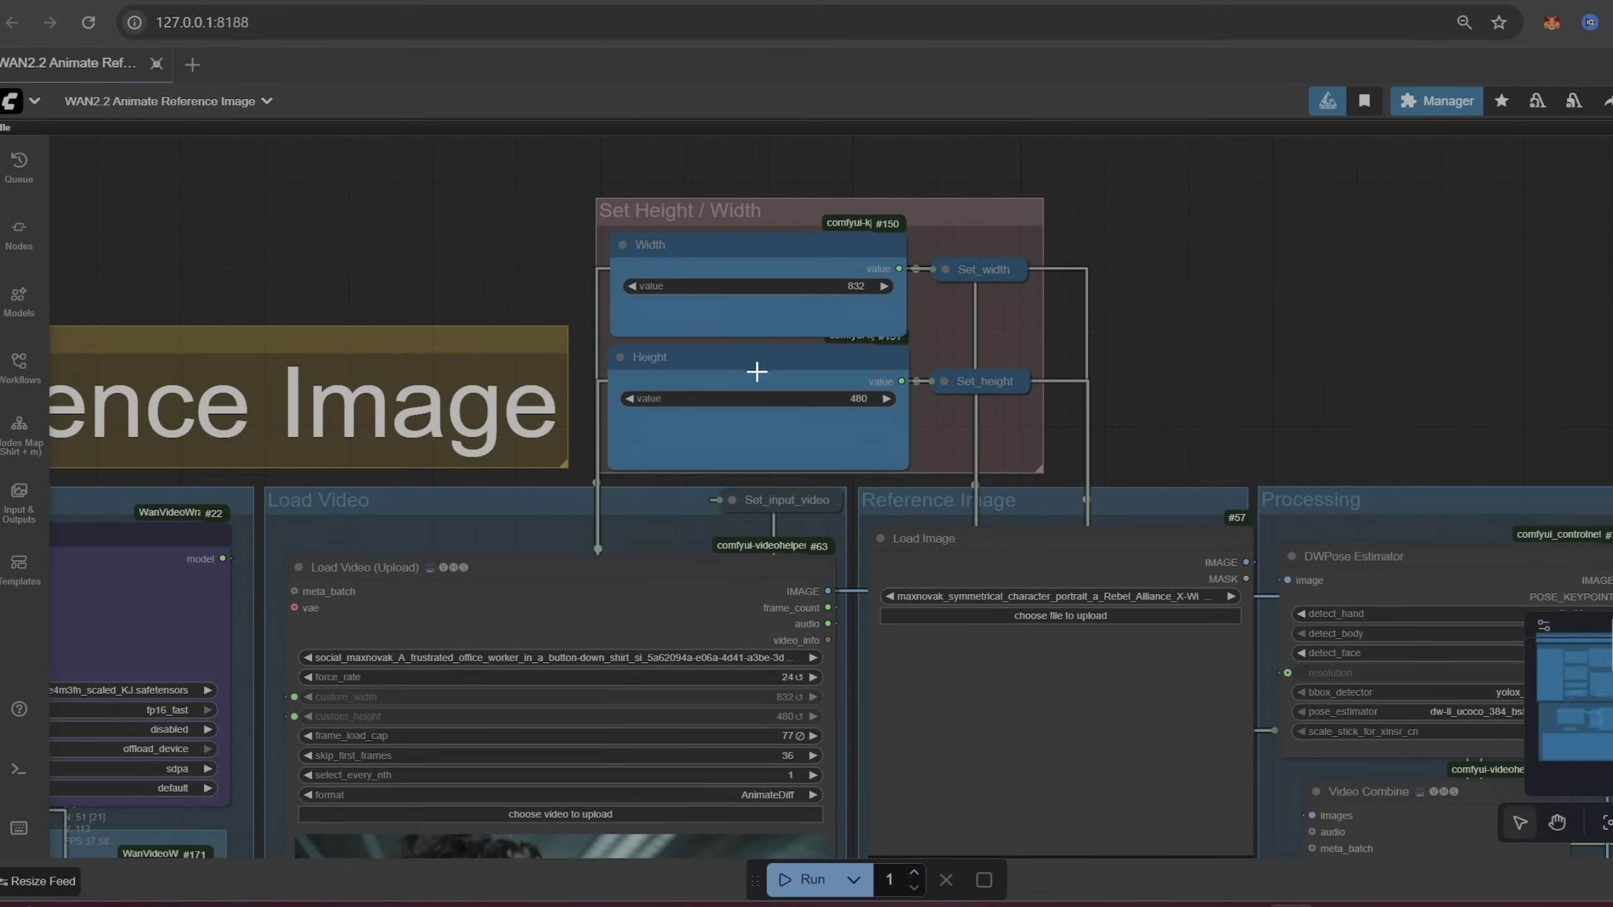
scroll(1155, 241, "down", 4)
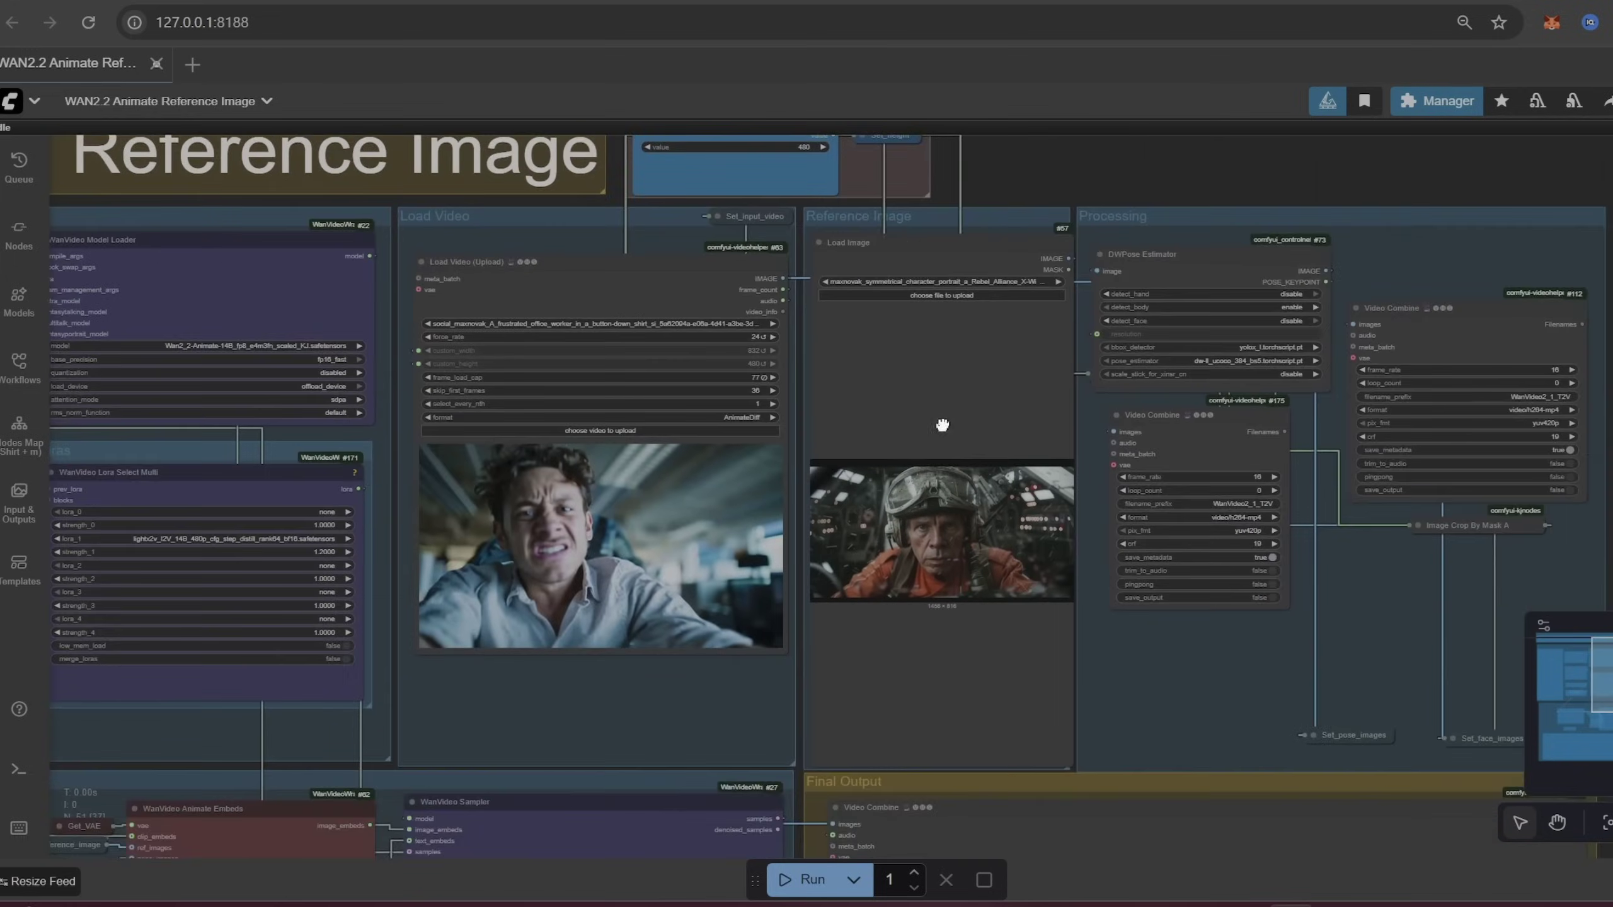
Step: Examine the detection settings of the DWPose Estimator node in the Processing group
scroll(1313, 596, "up", 4)
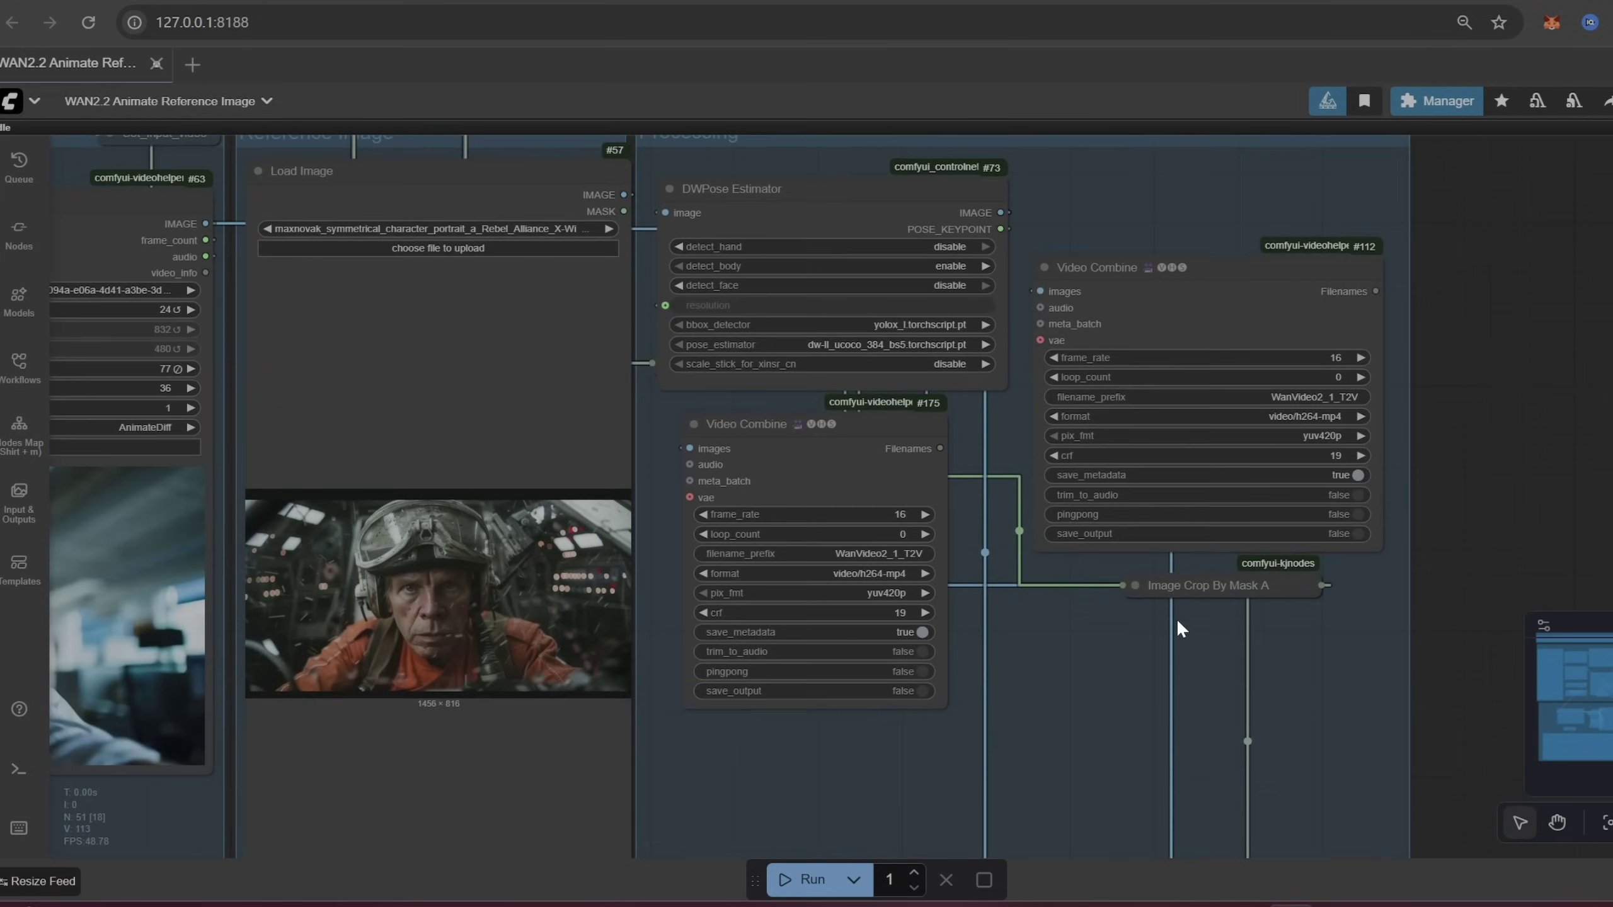
scroll(1175, 619, "down", 2)
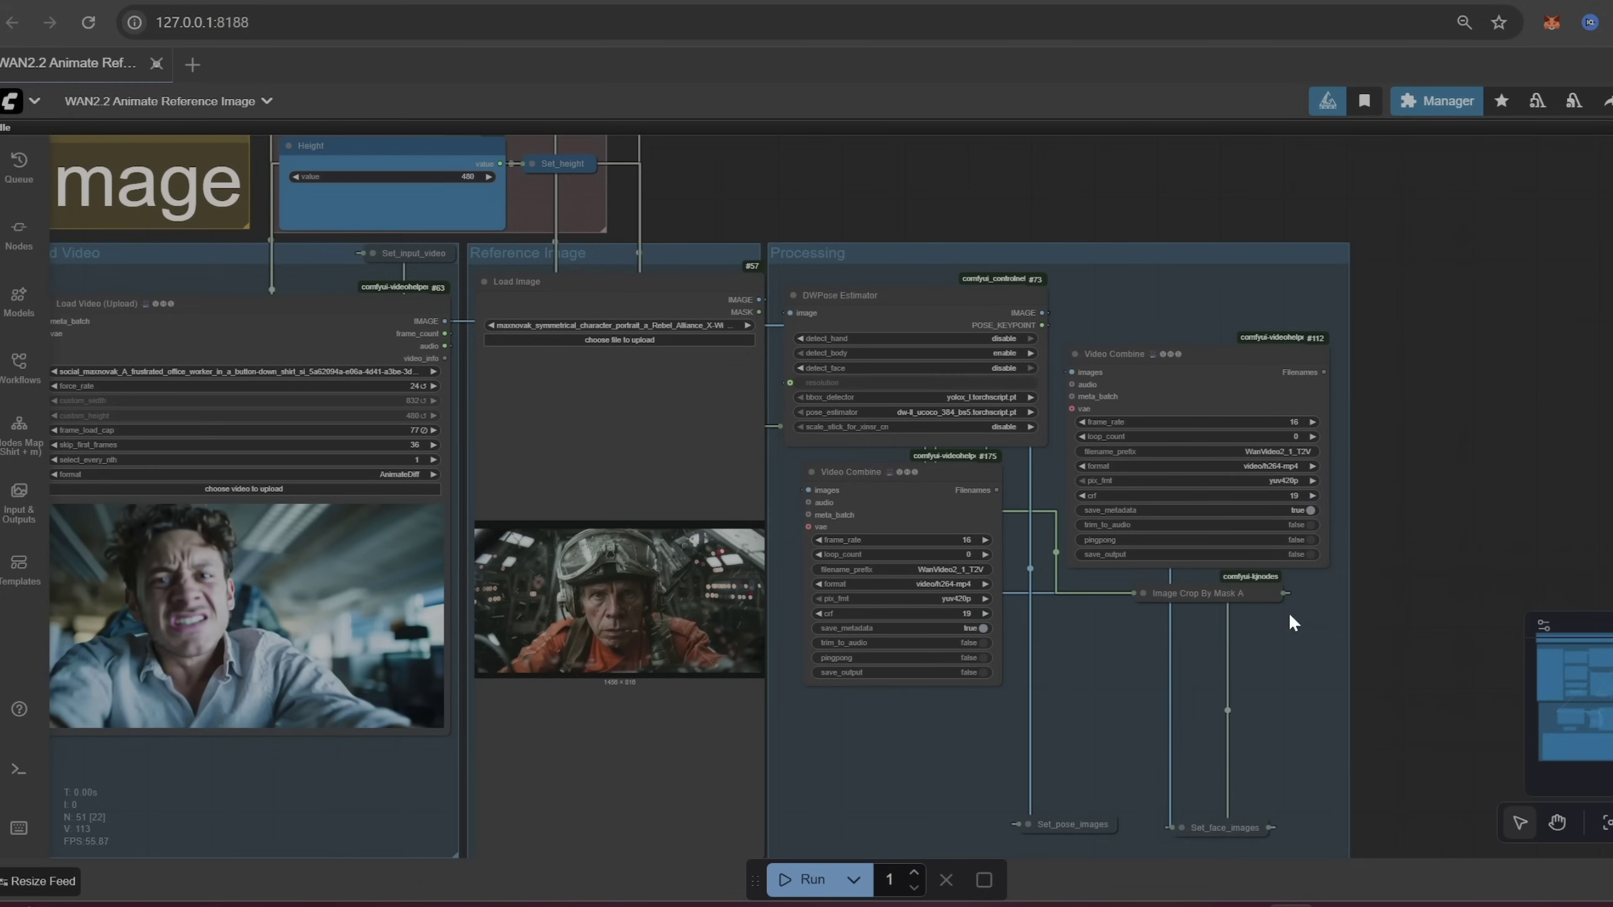
scroll(1295, 619, "down", 1)
scroll(1284, 615, "down", 4)
scroll(1277, 619, "up", 5)
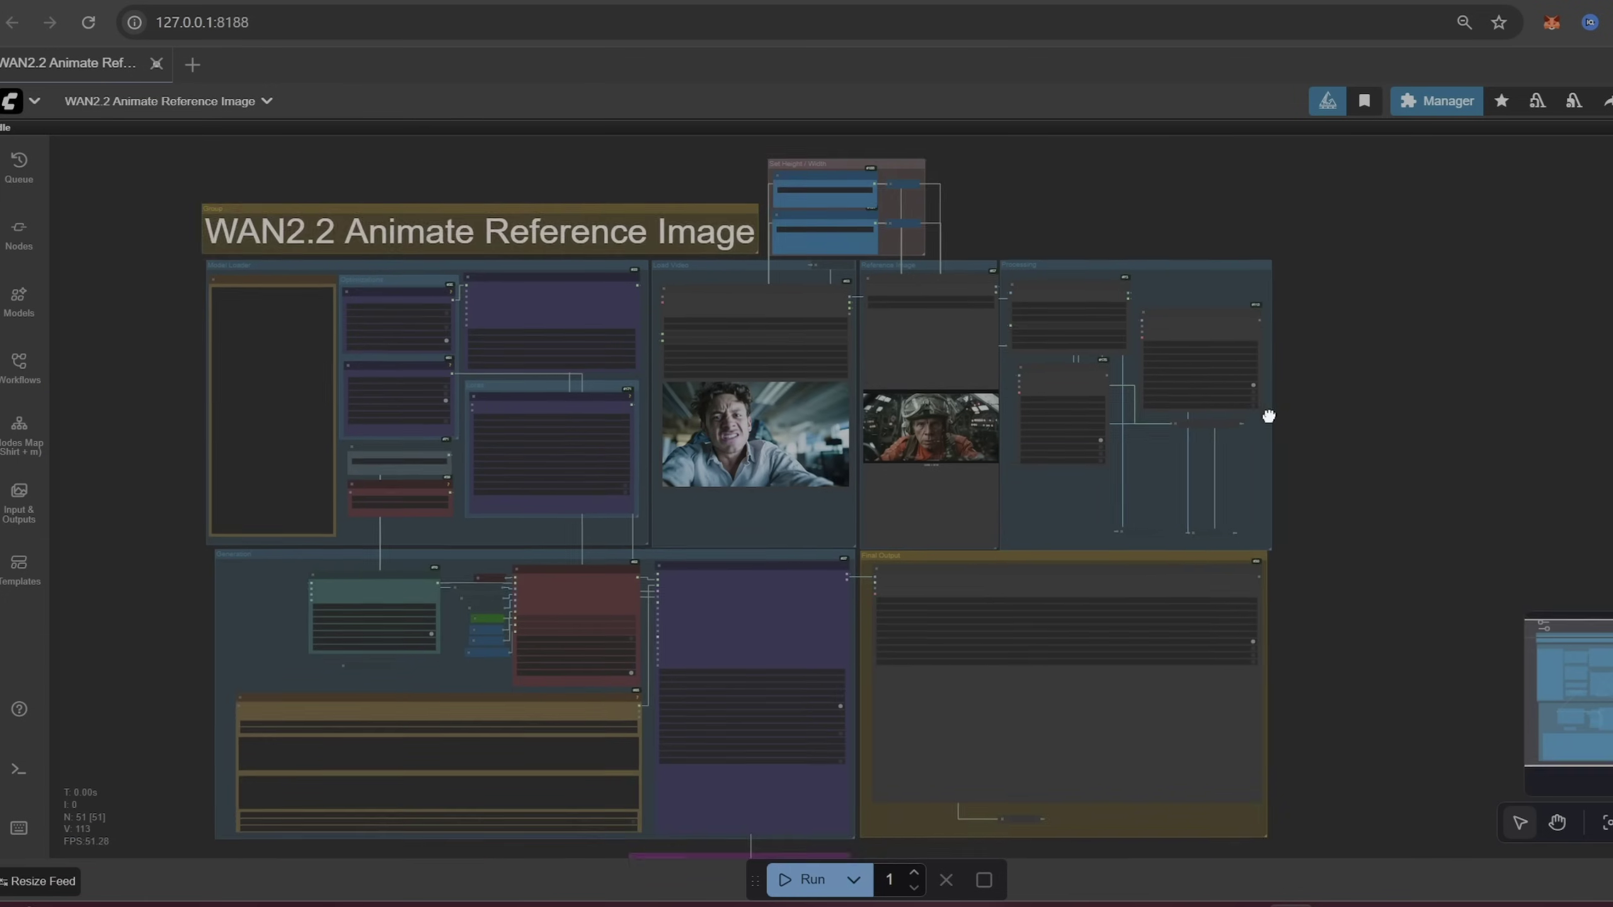
scroll(1184, 632, "up", 6)
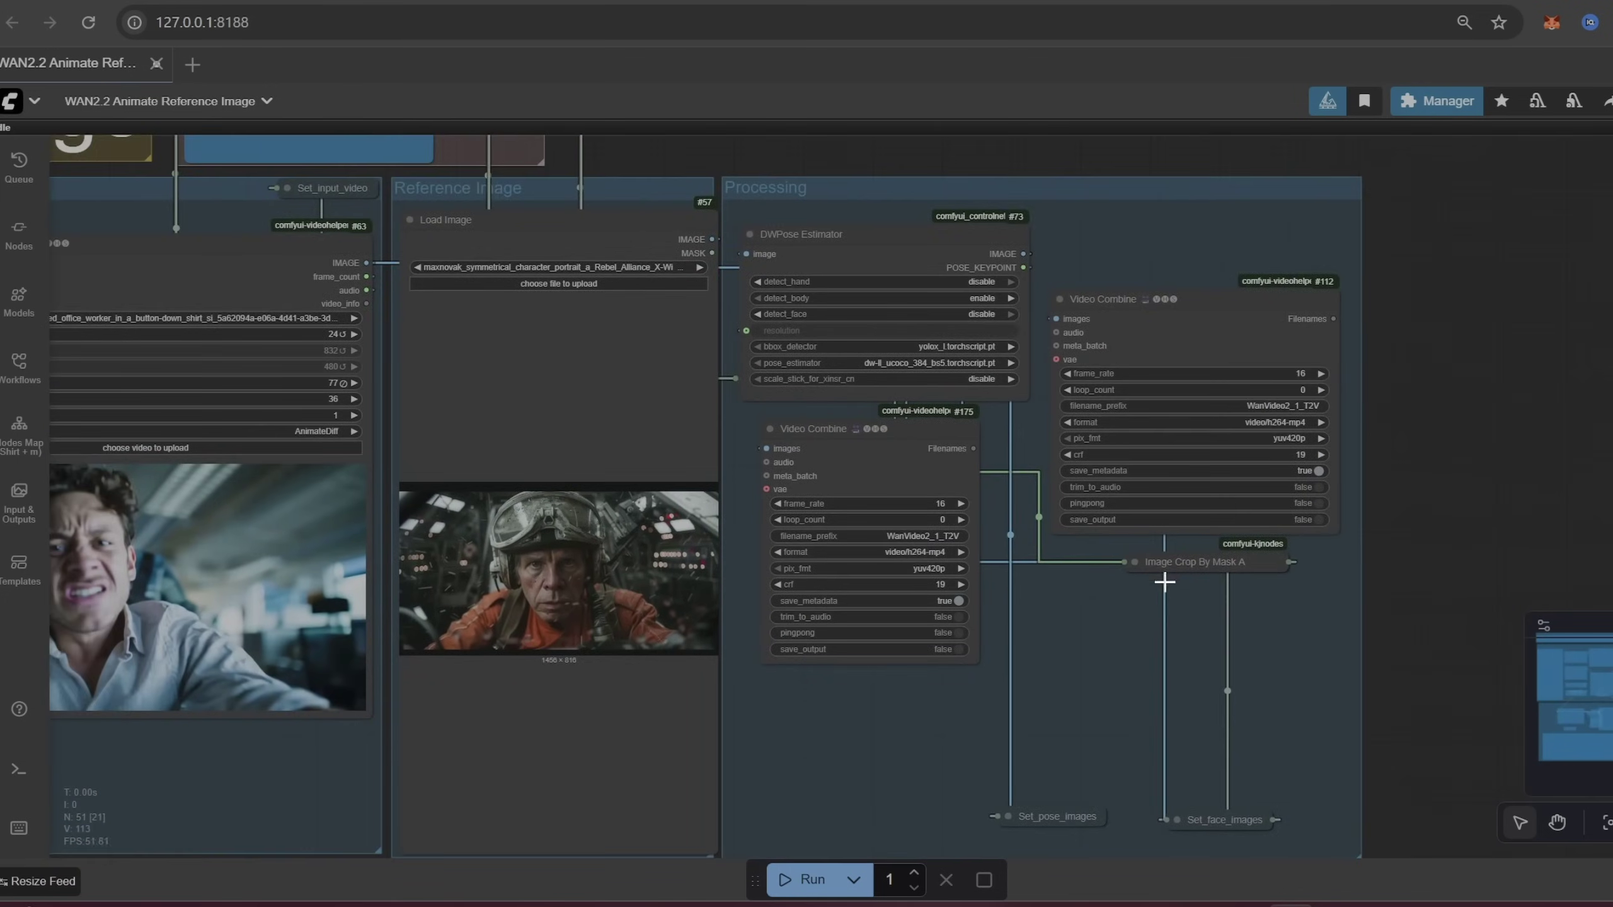
scroll(934, 432, "up", 4)
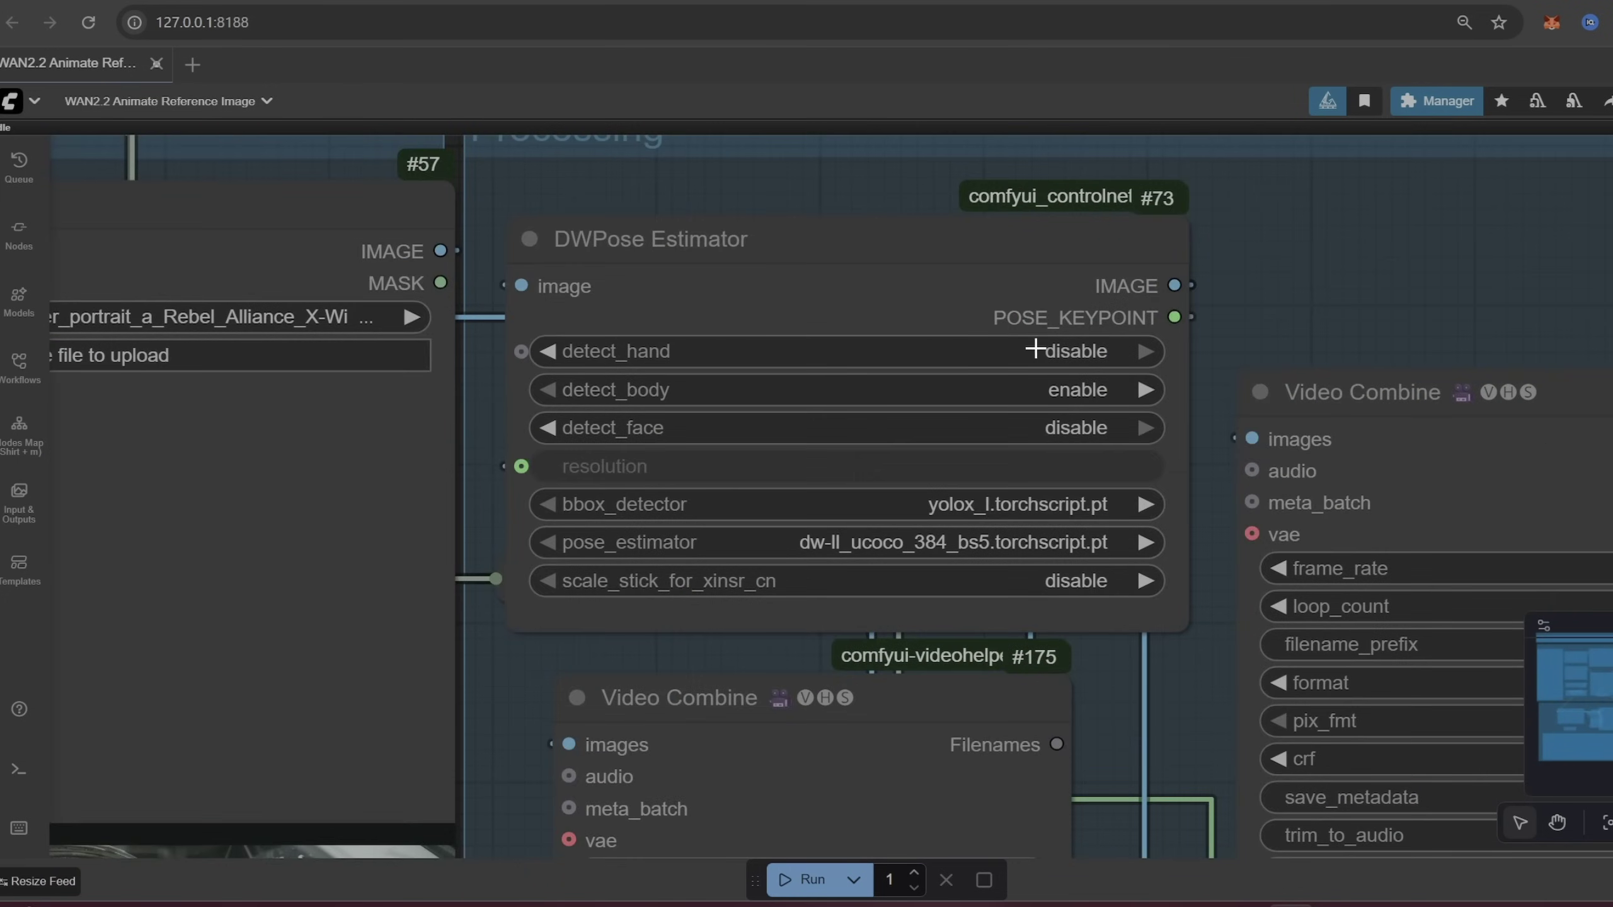
scroll(1088, 673, "down", 2)
left_click_drag(1088, 674, 835, 257)
scroll(875, 306, "down", 6)
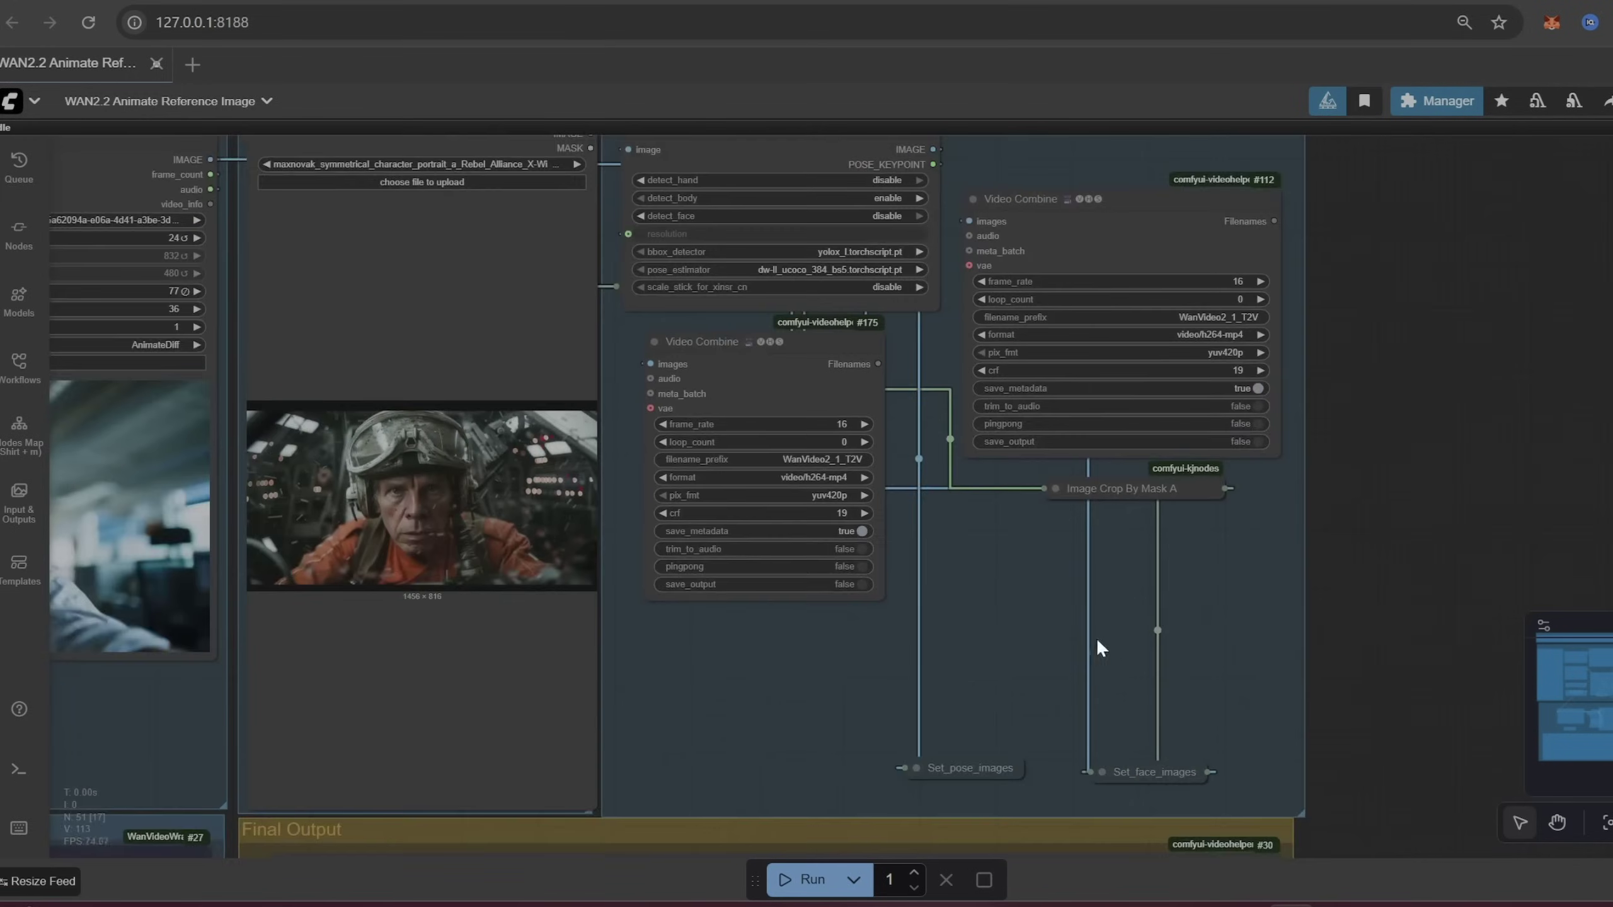
Step: Examine the Set_face_images node and its connections at the lower end of the Processing group
left_click_drag(1090, 746, 1110, 697)
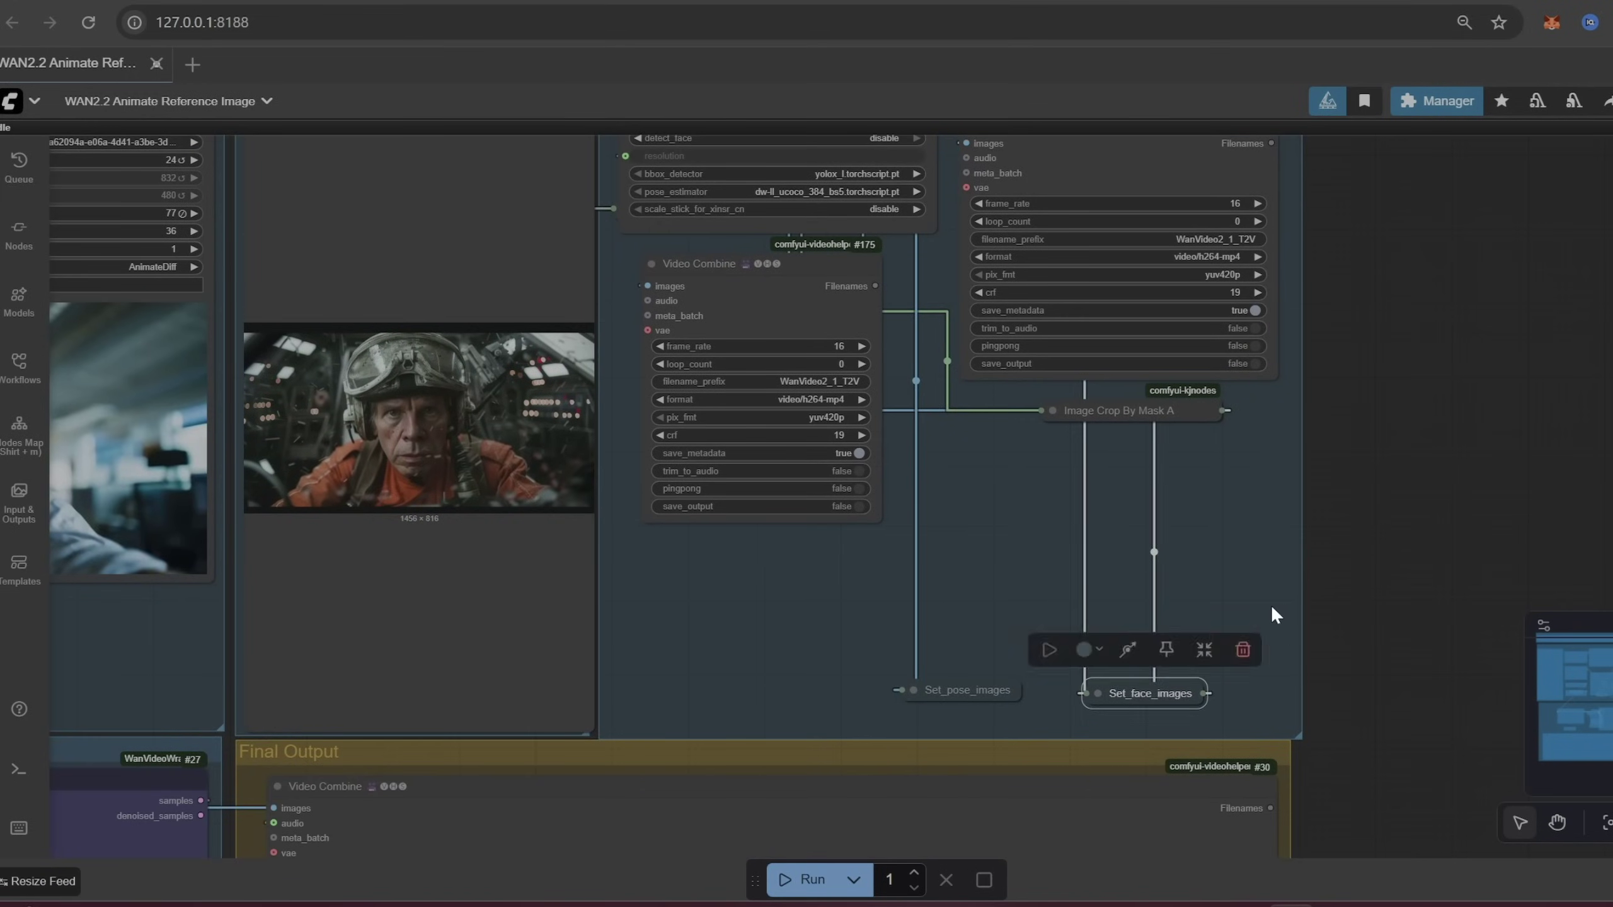
left_click(1274, 609)
scroll(1241, 512, "down", 3)
left_click_drag(1239, 490, 1279, 630)
scroll(1270, 631, "up", 1)
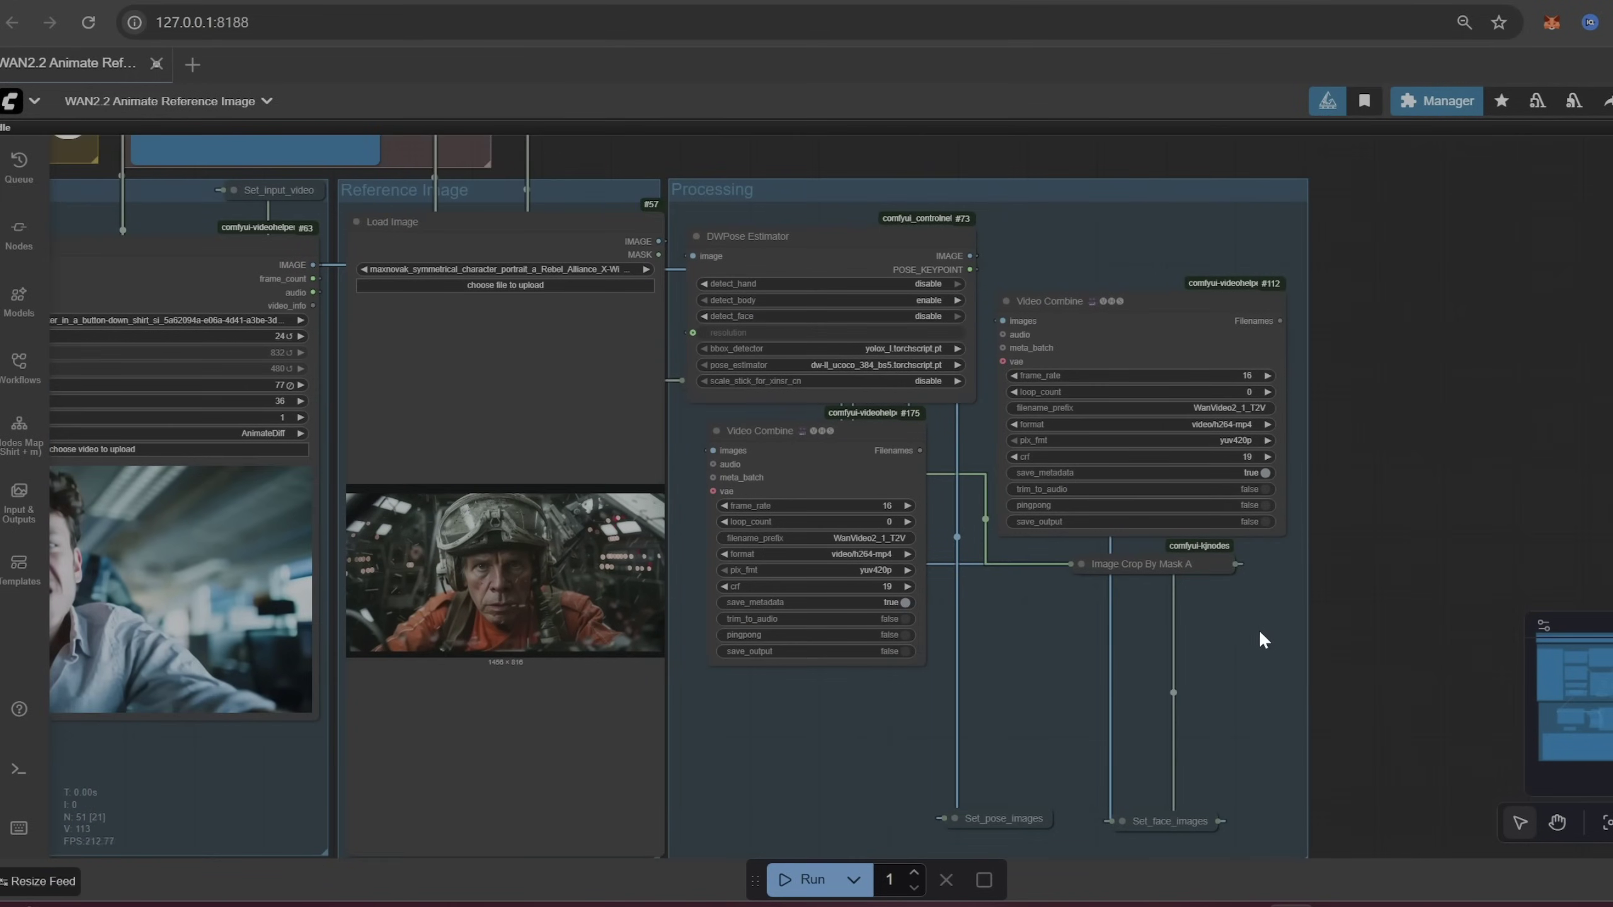
scroll(1241, 627, "down", 1)
scroll(1230, 610, "down", 2)
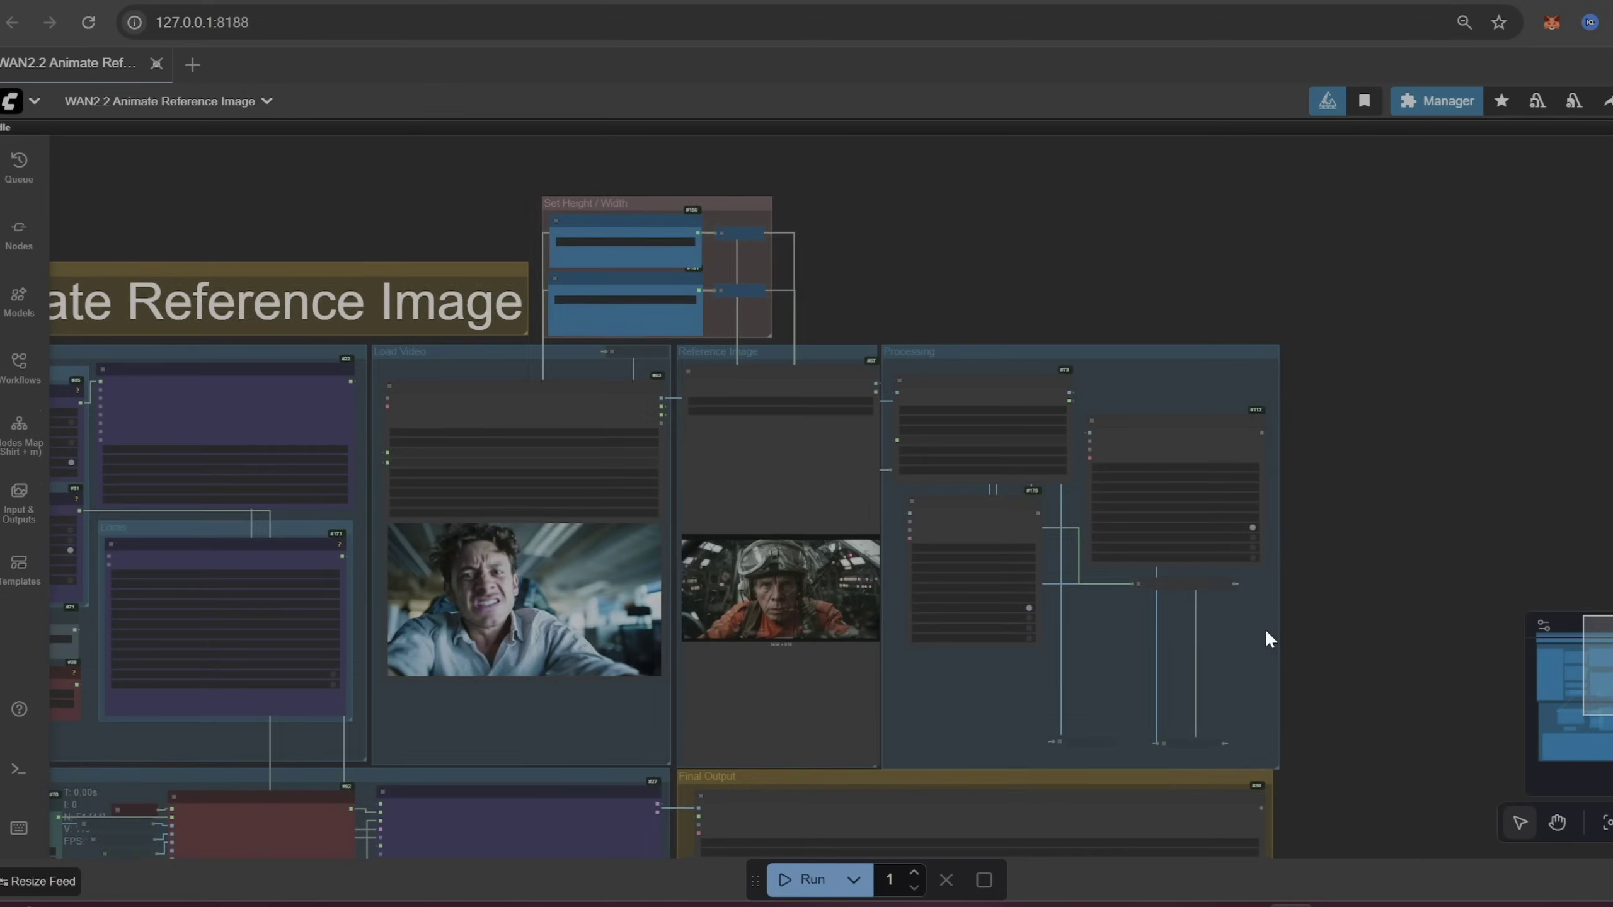
left_click_drag(1265, 629, 1333, 533)
scroll(1363, 505, "down", 1)
scroll(1361, 504, "down", 1)
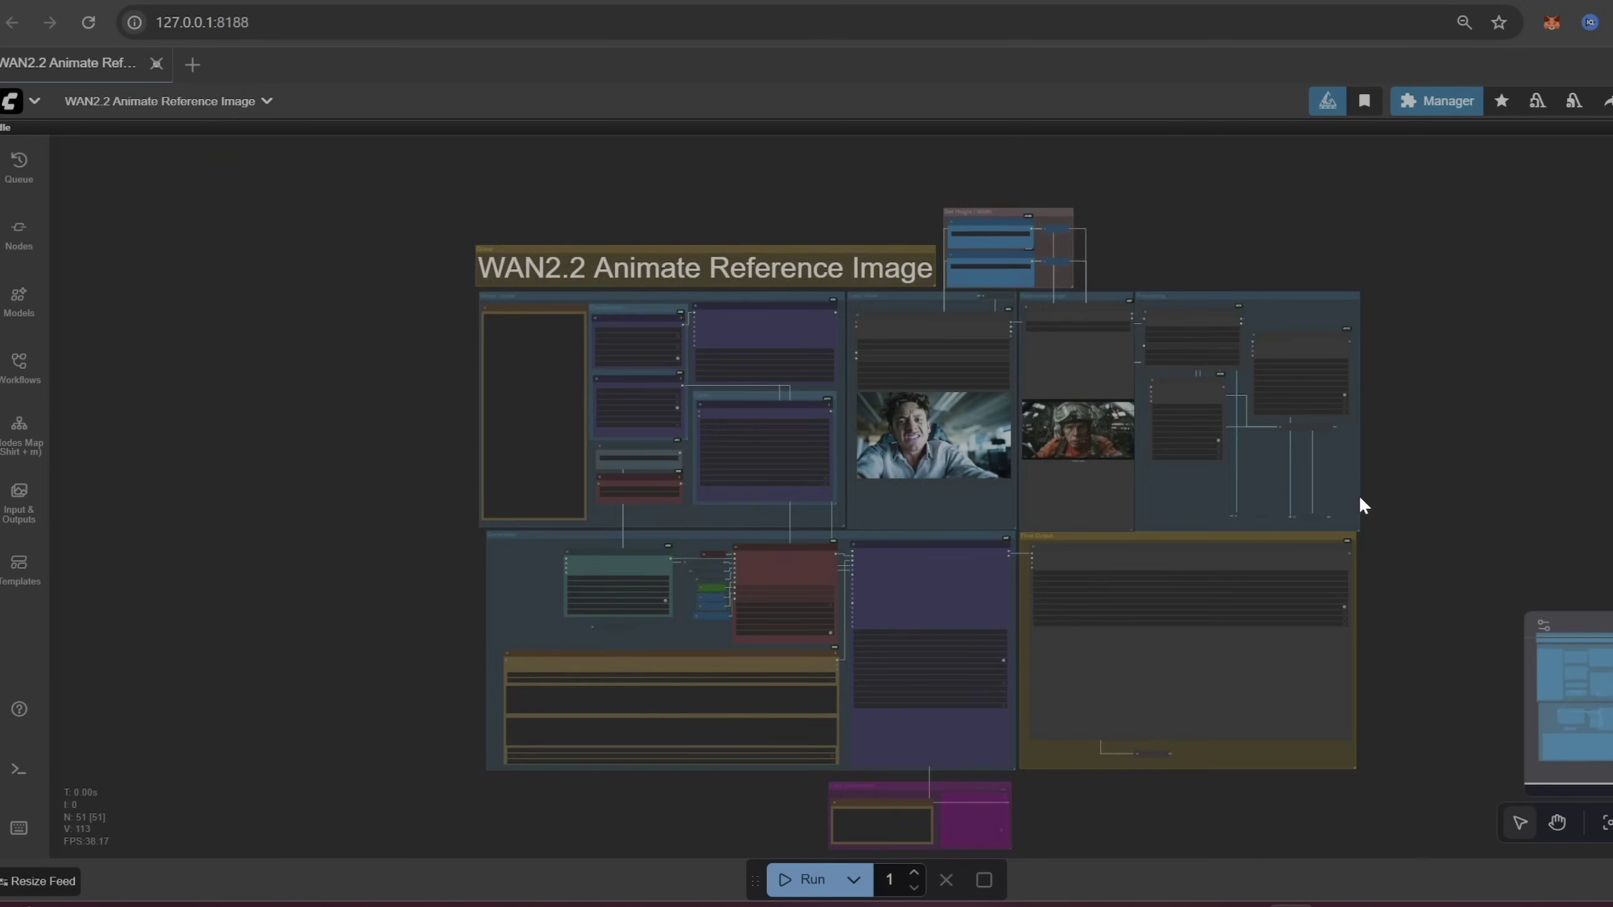
Step: Examine the two Video Combine nodes and the Image Crop By Mask node in the Processing group
scroll(1345, 489, "up", 1)
scroll(1340, 481, "up", 5)
left_click_drag(1414, 401, 1359, 607)
scroll(1359, 606, "up", 4)
left_click_drag(1091, 279, 1098, 227)
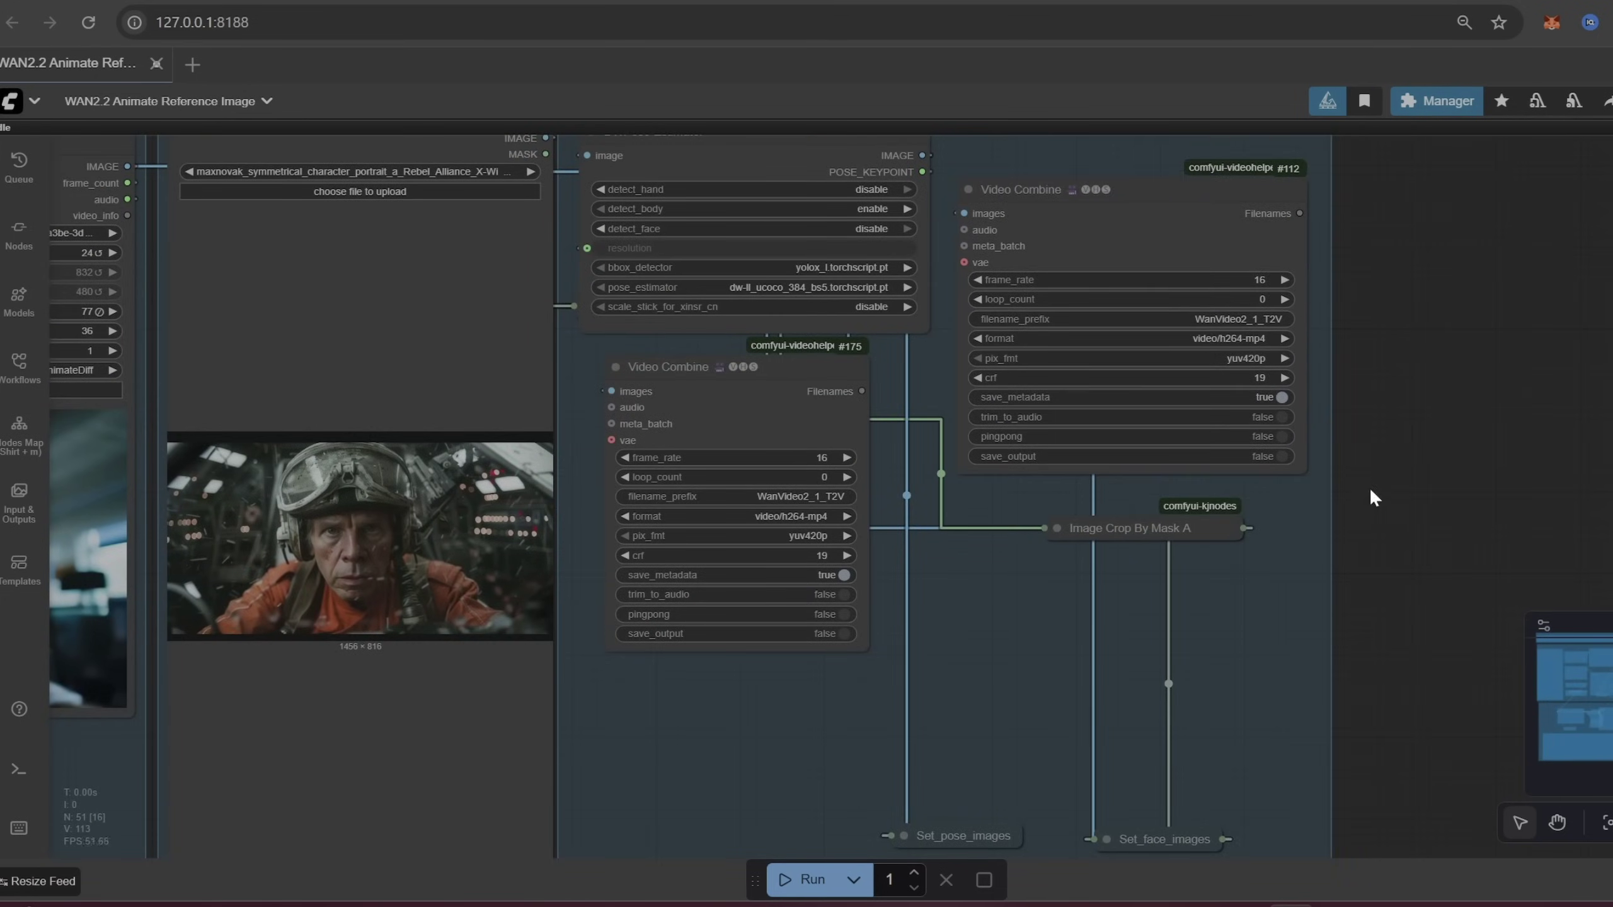
Step: Examine the WanVideo ClipVision Encode and WanVideo Animate Embeds nodes in the Generation group
scroll(1334, 509, "down", 5)
left_click_drag(1313, 612, 1354, 497)
scroll(1134, 505, "down", 3)
left_click_drag(1134, 505, 1285, 518)
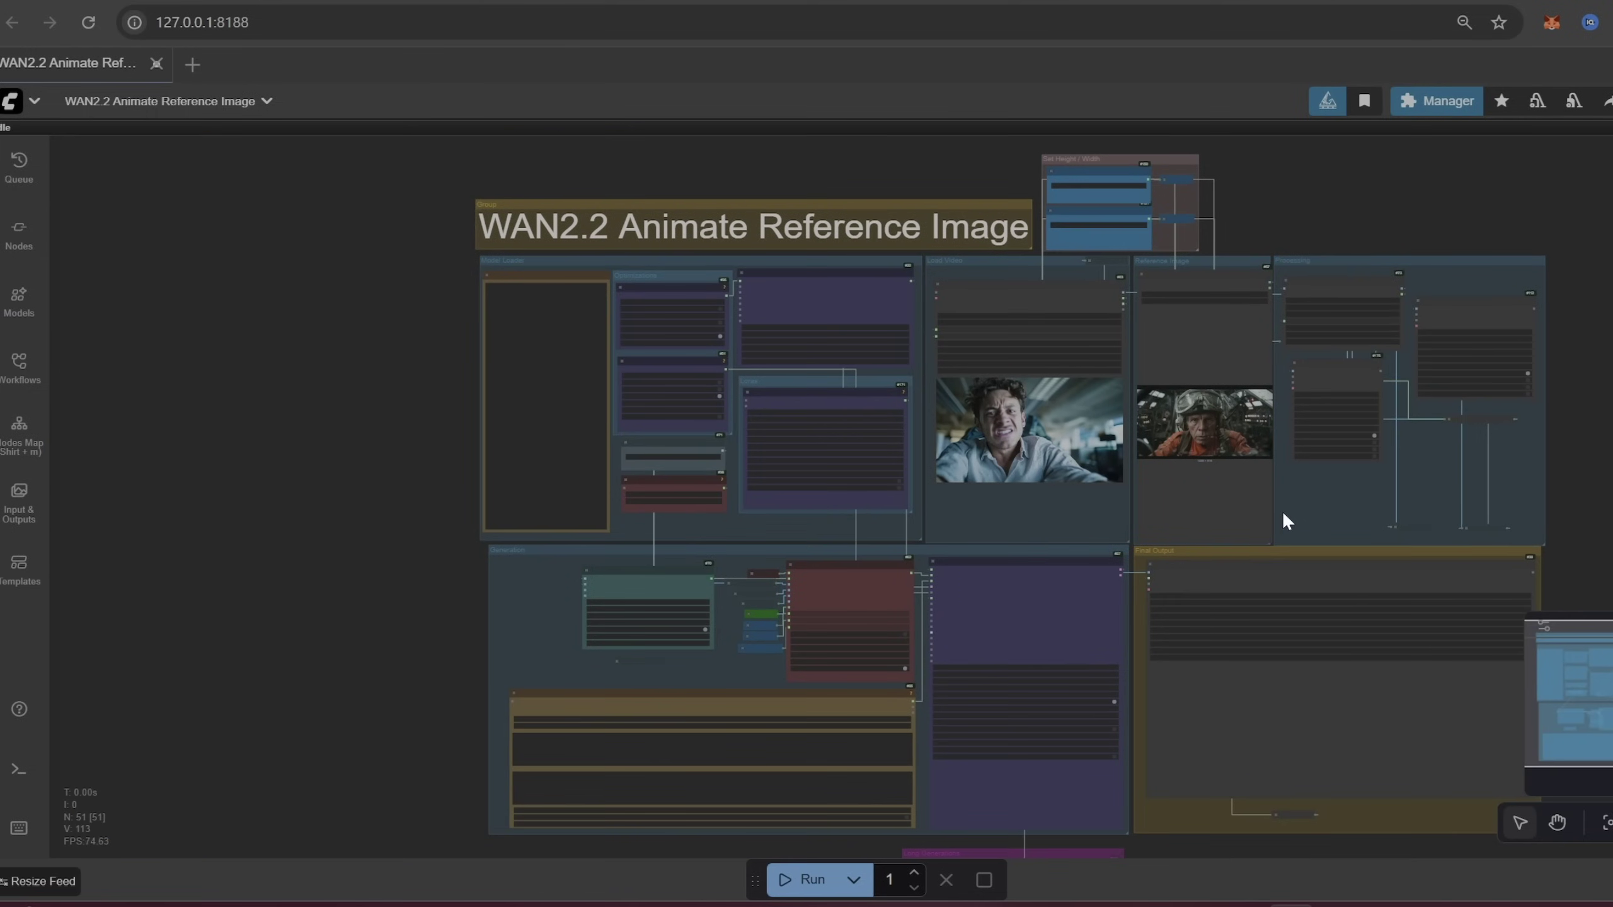
scroll(699, 675, "up", 10)
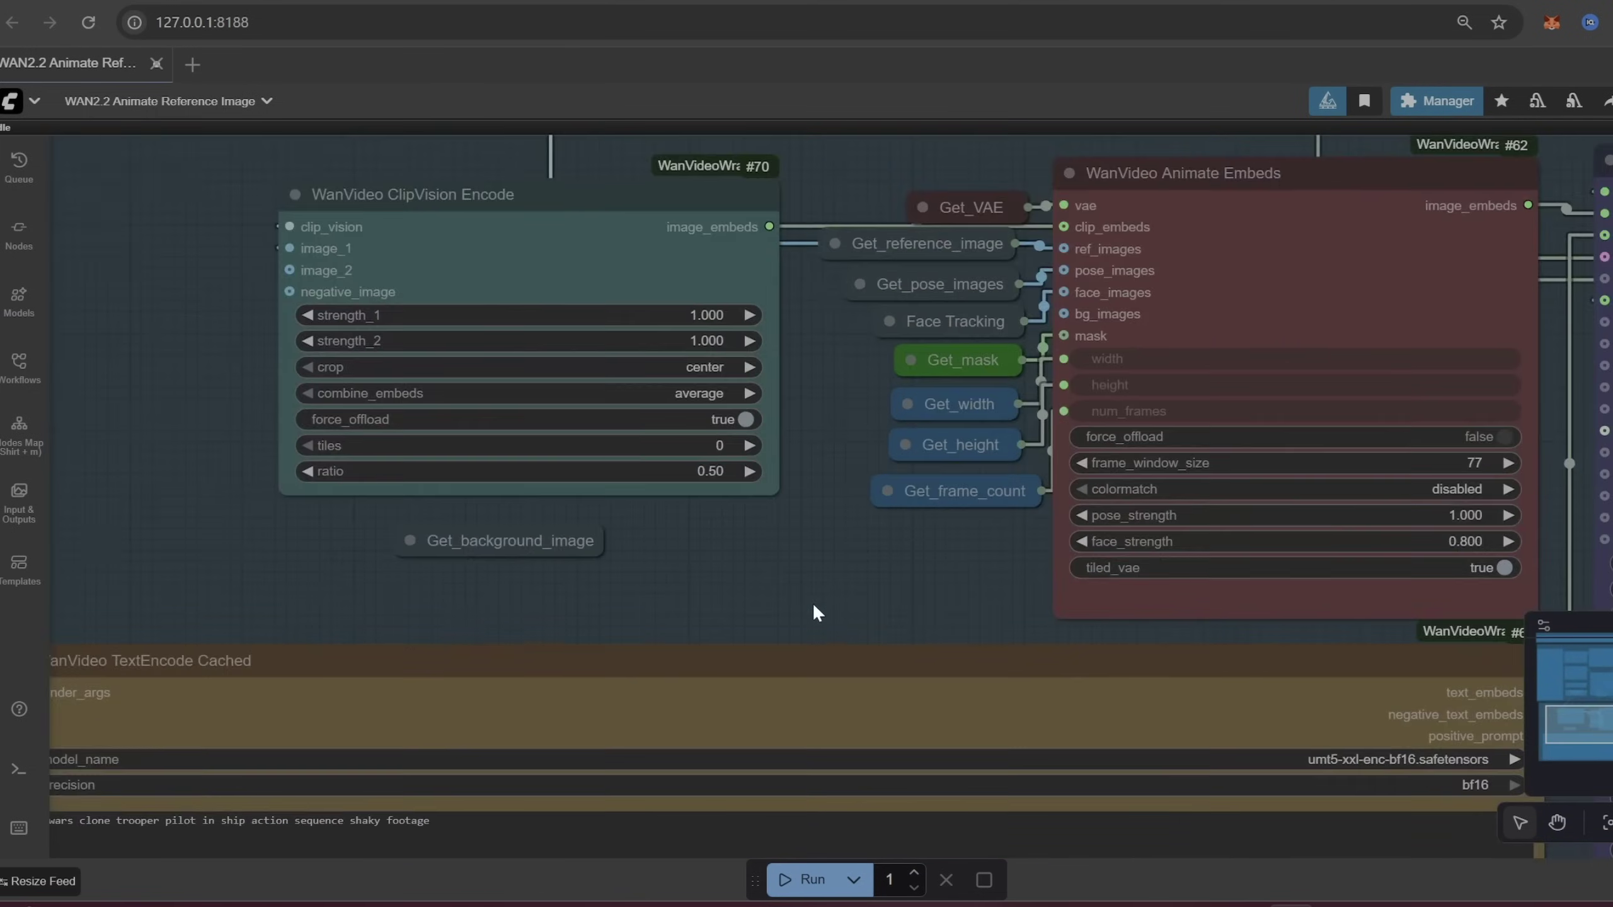
scroll(815, 596, "down", 10)
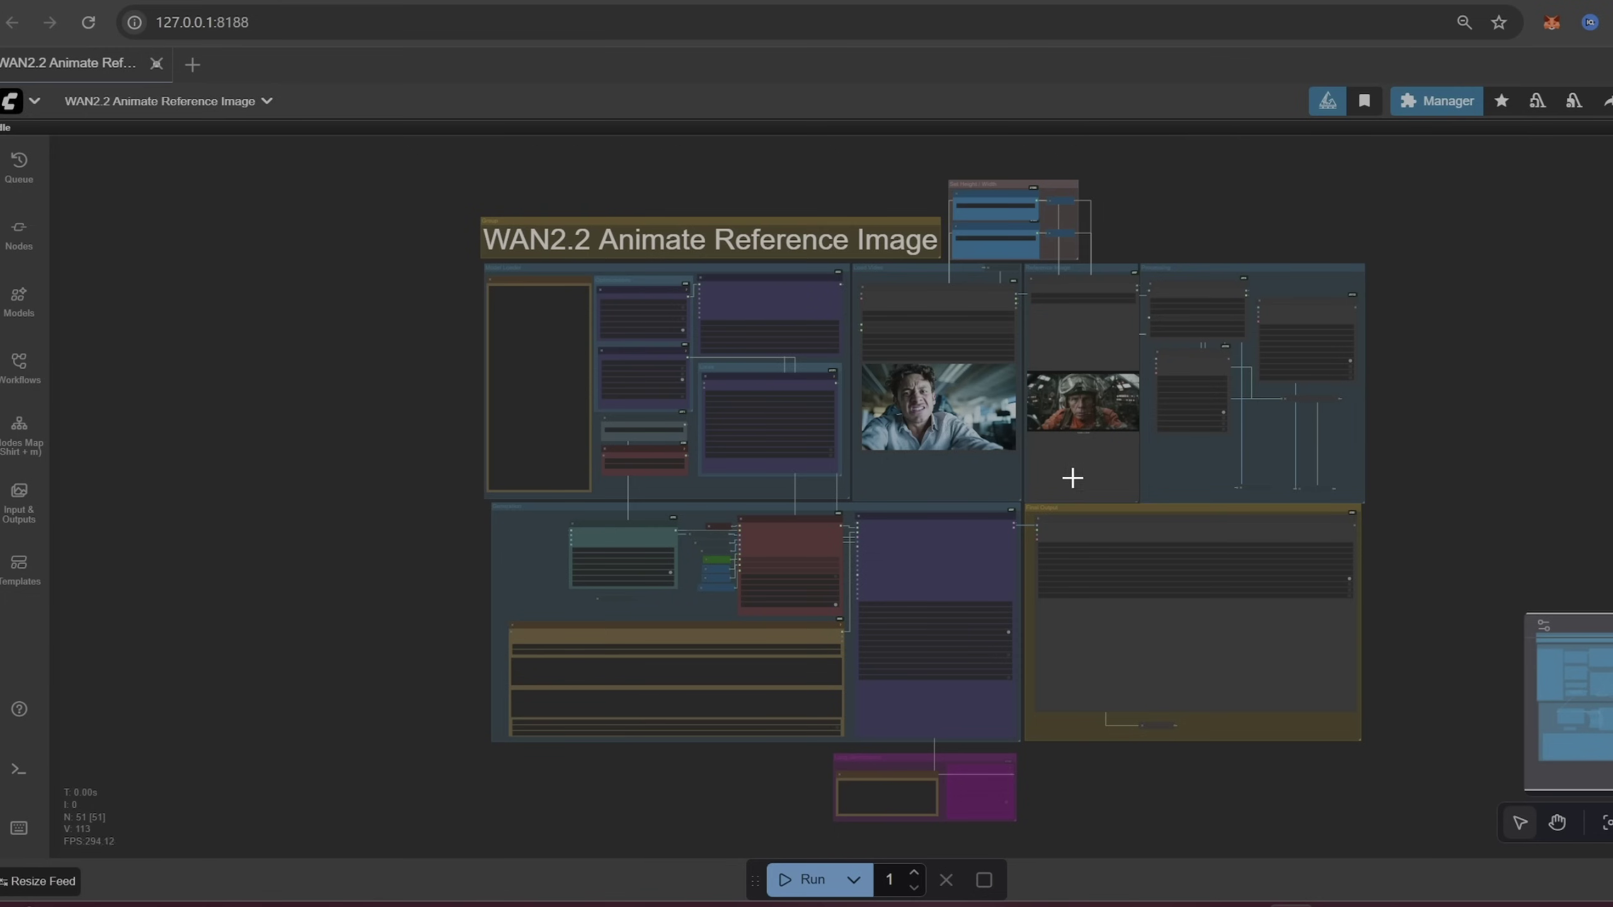
Step: Open the saved workflow Wan animate Kijai.json
left_click(33, 359)
scroll(252, 572, "down", 2)
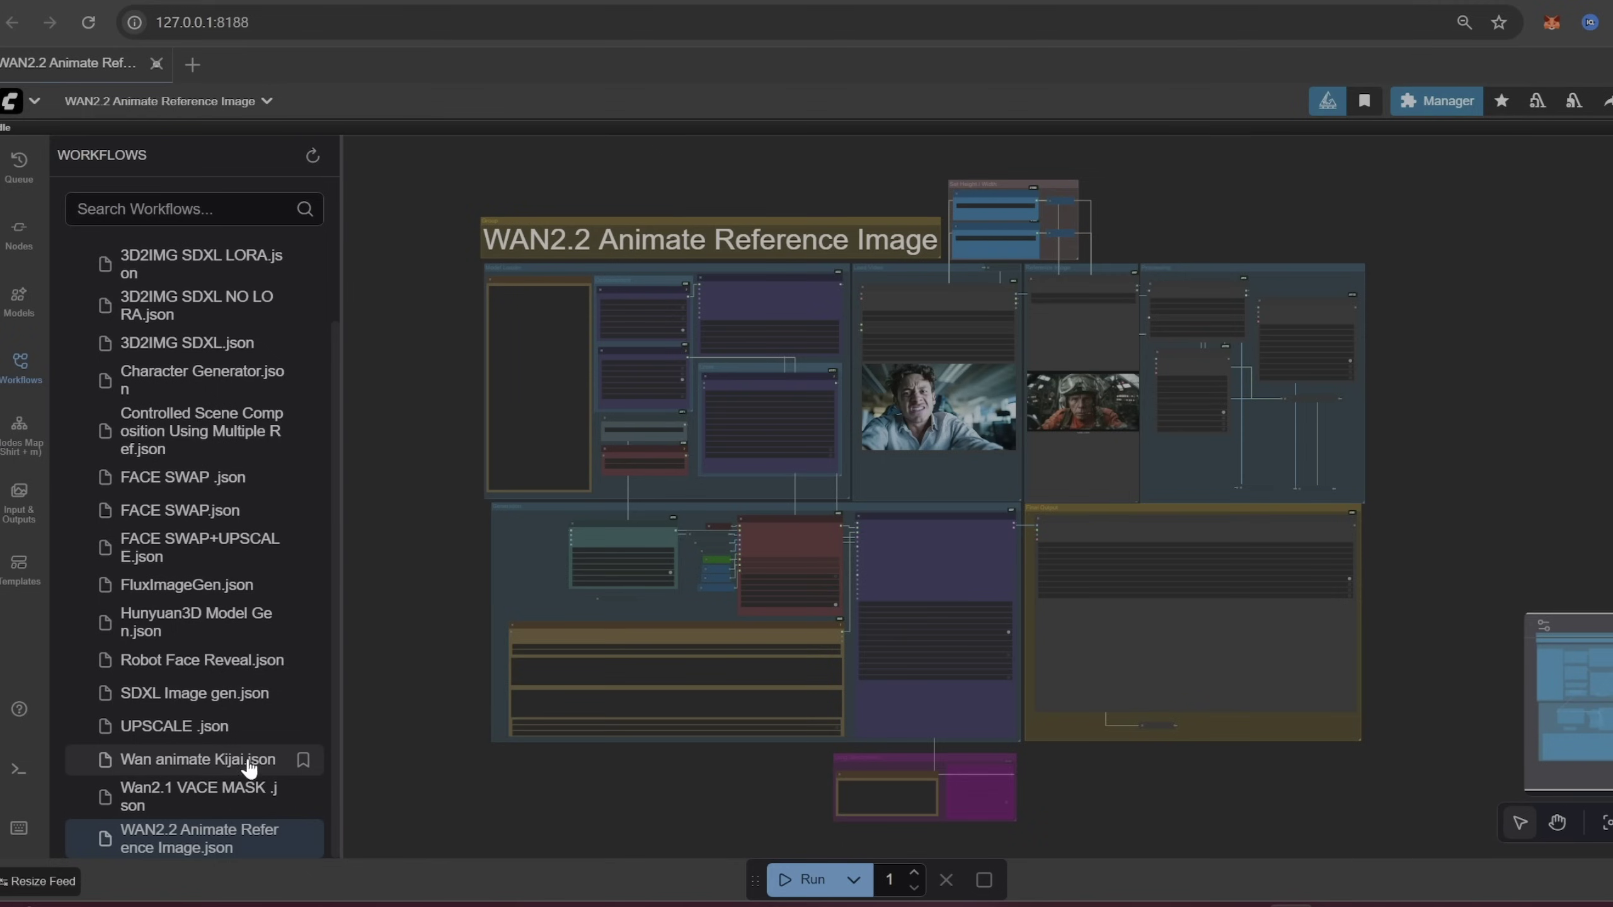
left_click(20, 369)
scroll(654, 472, "up", 4)
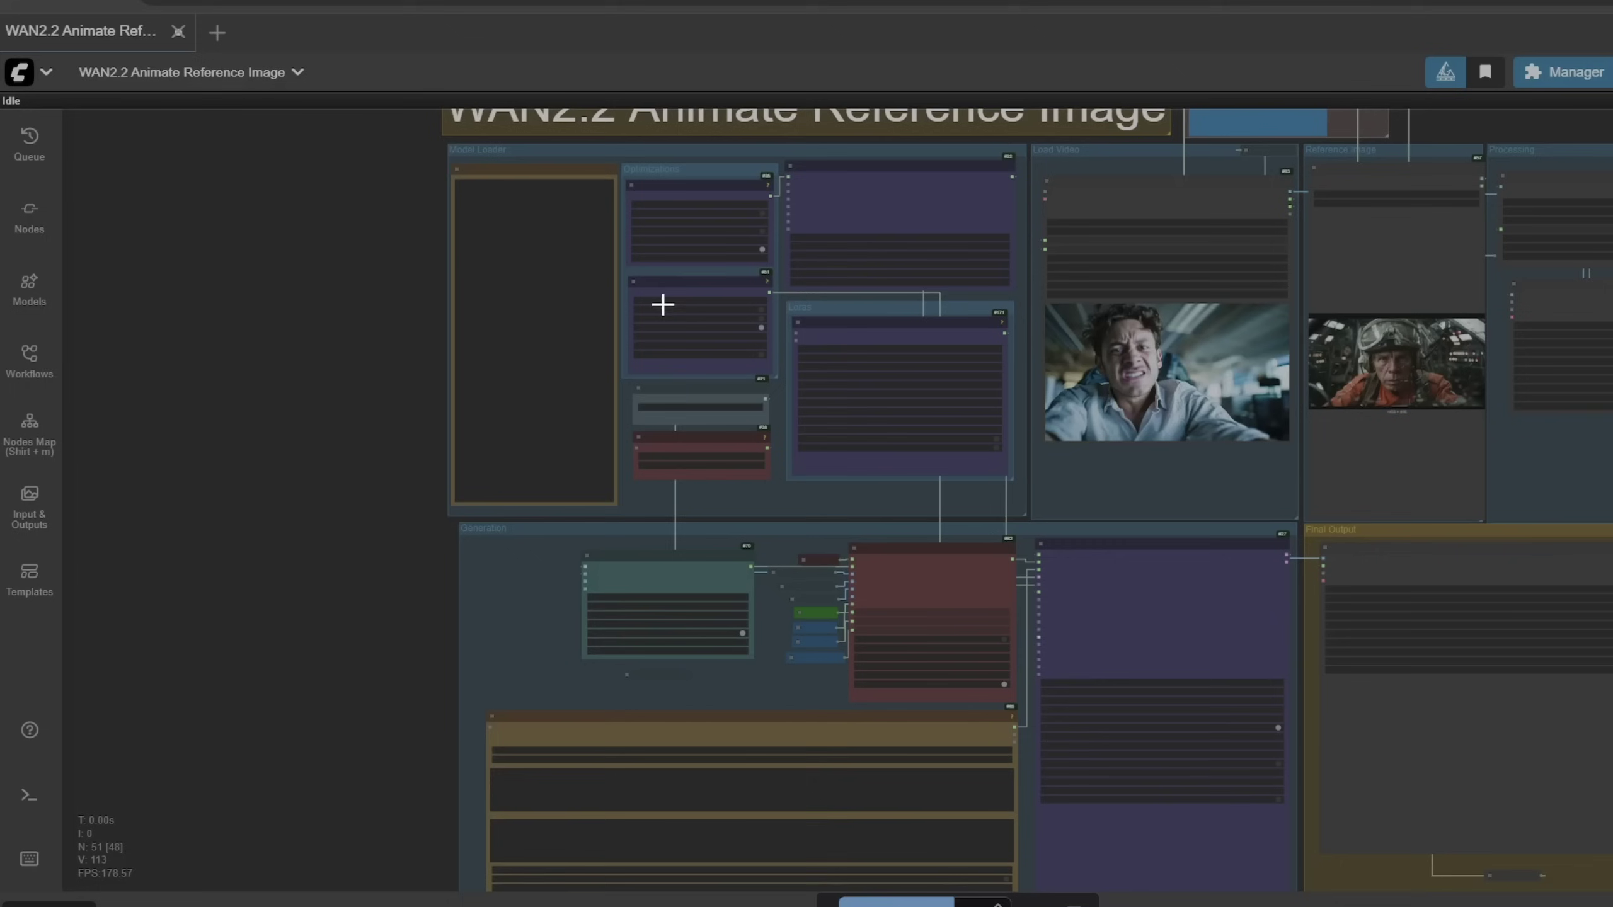
left_click(29, 356)
scroll(310, 685, "down", 3)
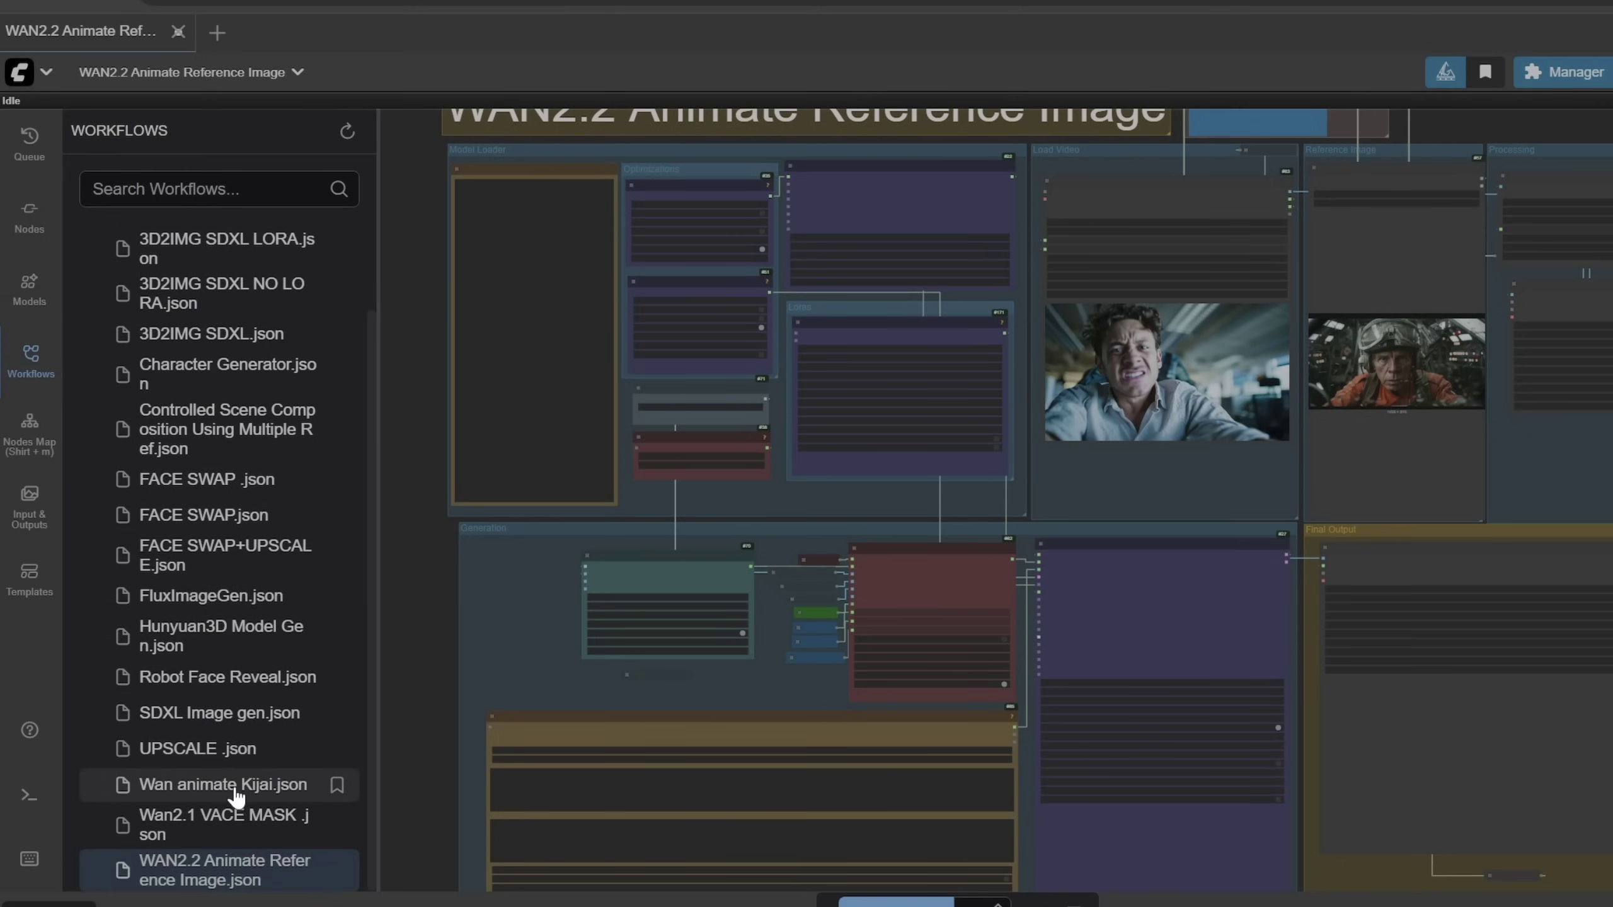
left_click(227, 795)
Step: Expand the collapsed Points Editor node above the Background Masking group
scroll(914, 472, "up", 5)
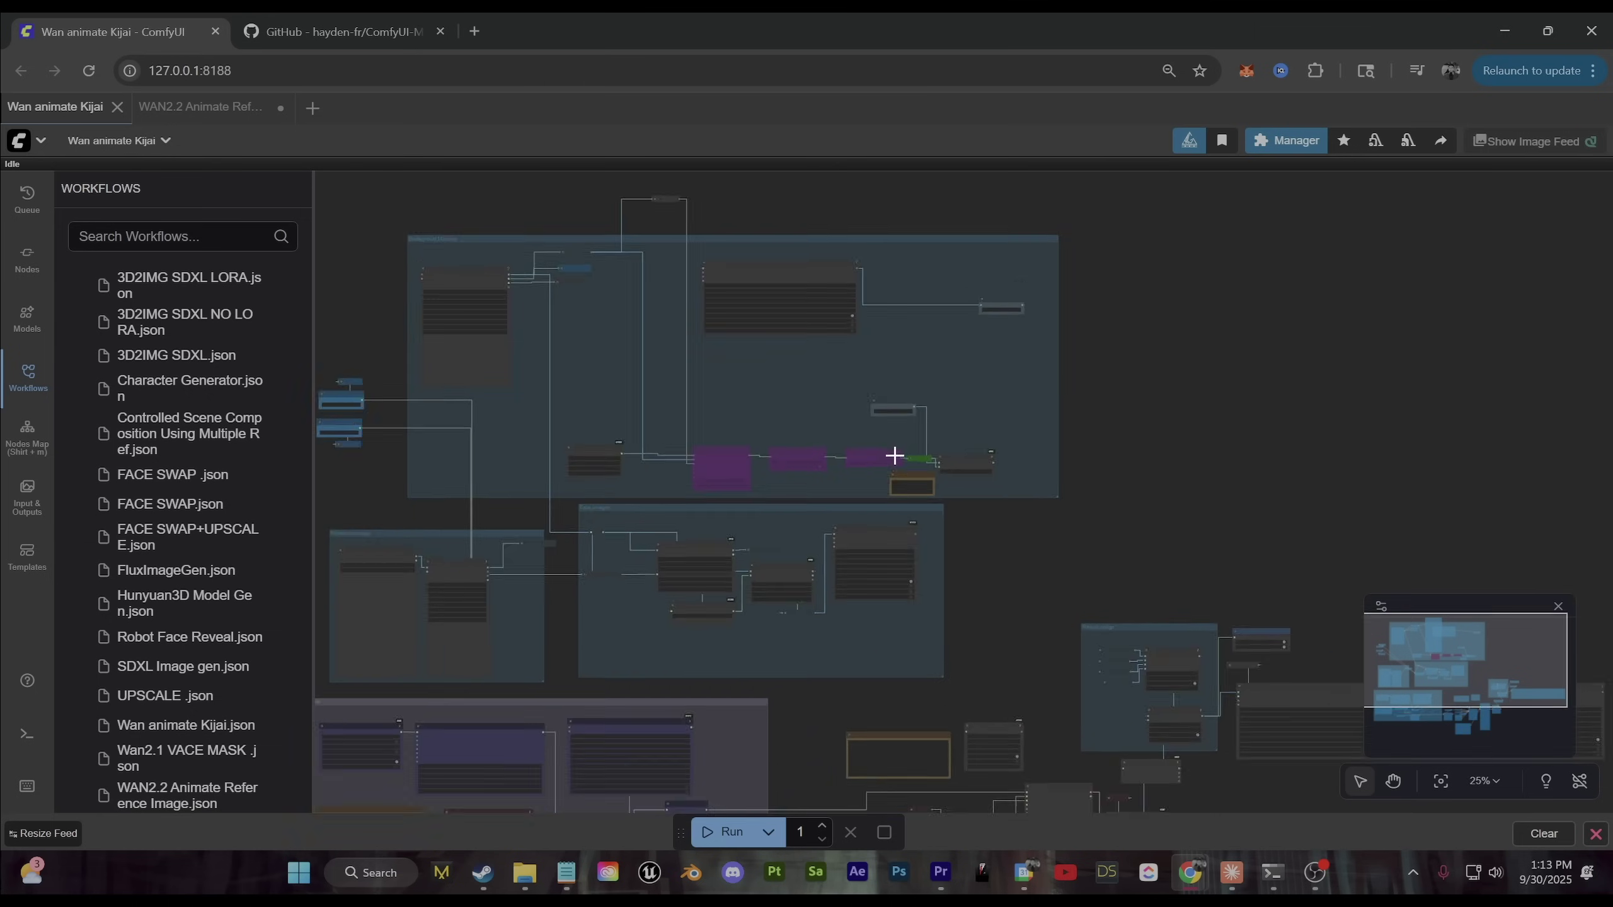
scroll(911, 462, "up", 10)
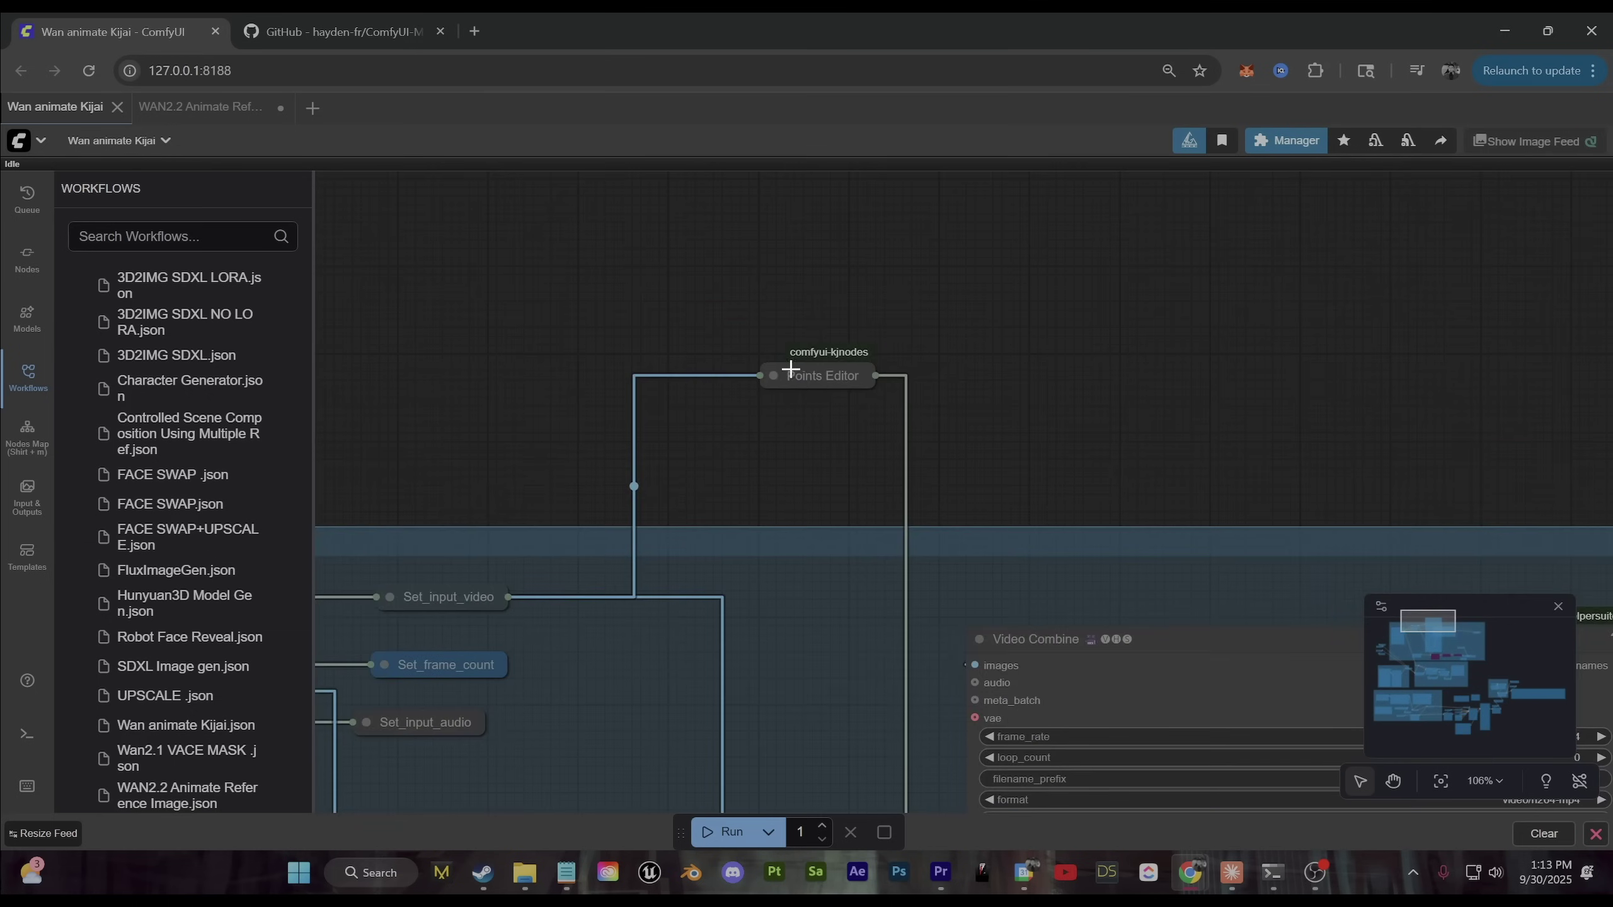
left_click_drag(874, 523, 729, 210)
scroll(558, 450, "down", 10)
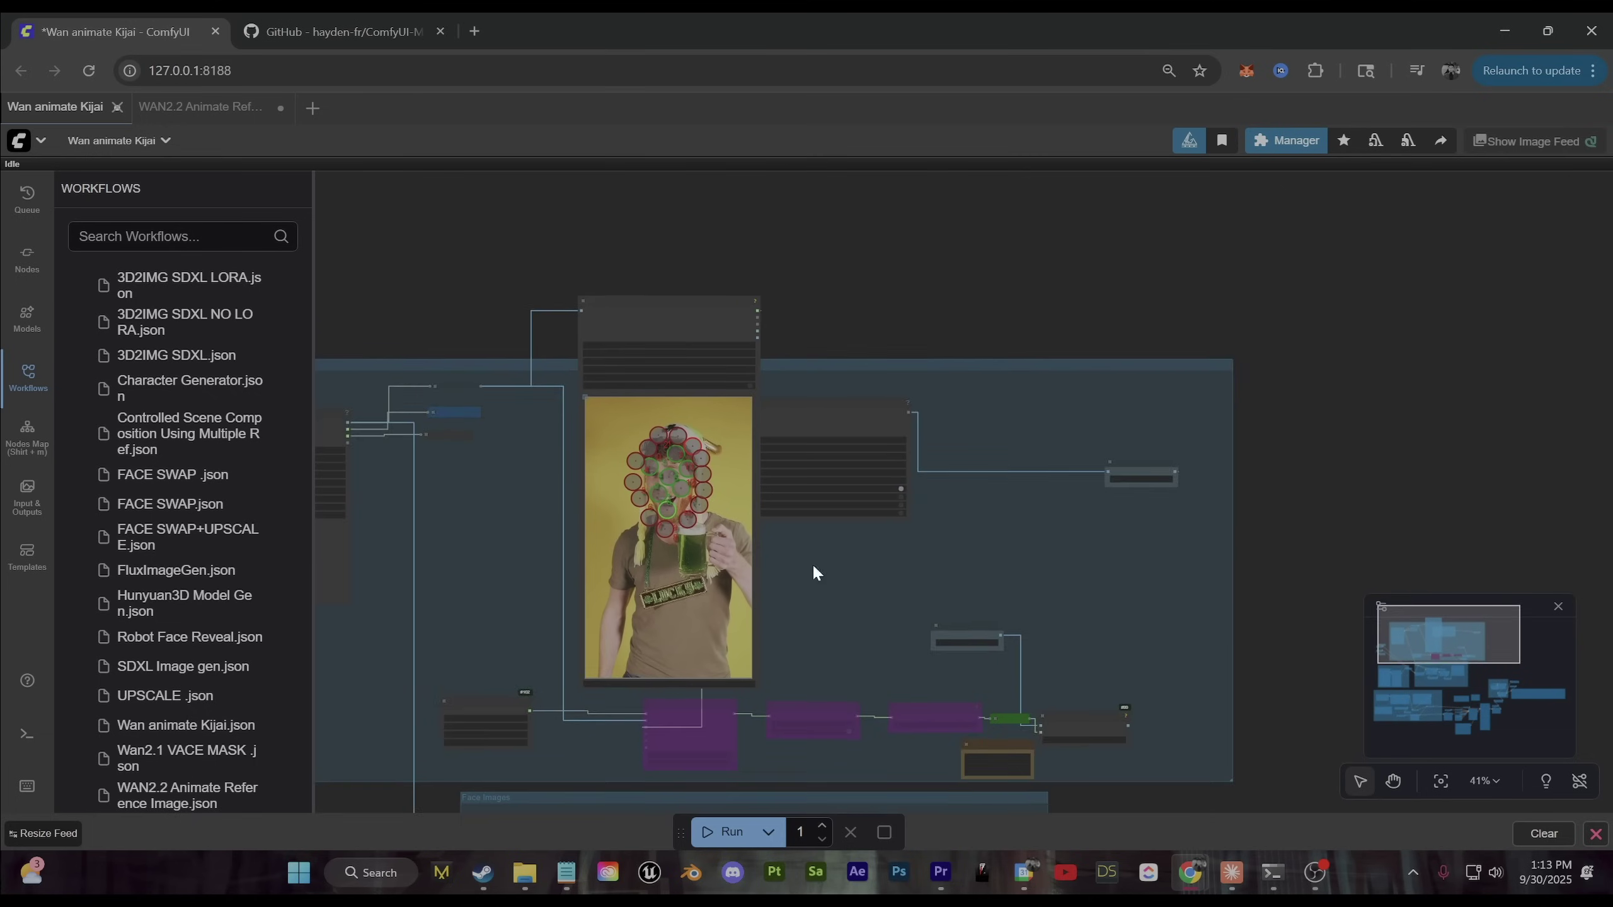
Step: Move the Video Combine node in the Background Masking group clear of the expanded Points Editor image
left_click(789, 668)
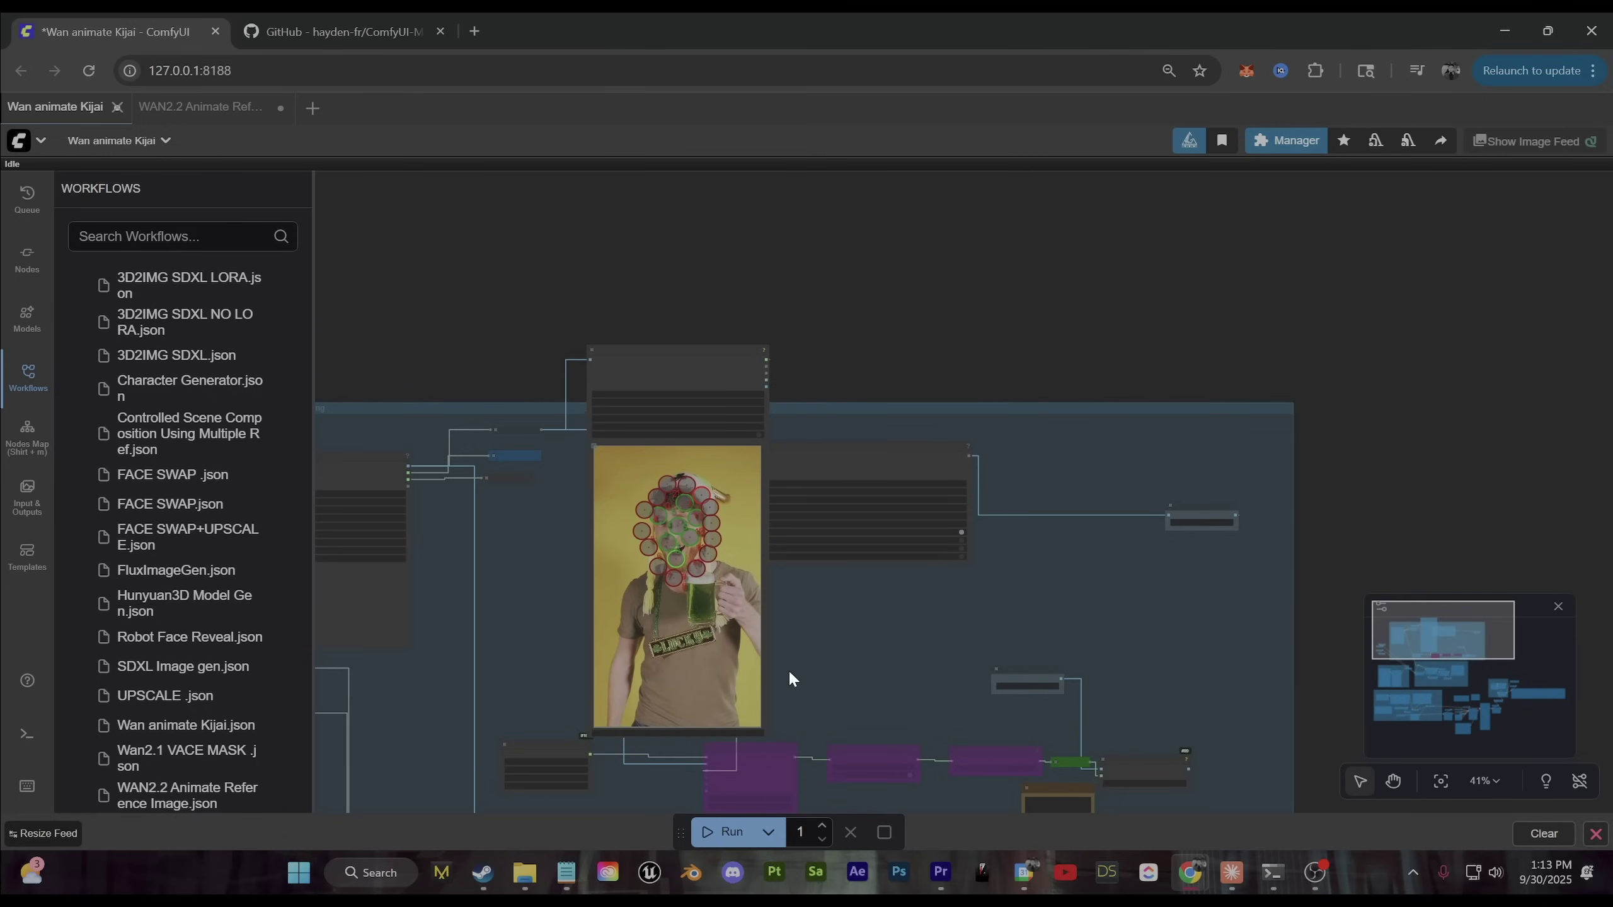
left_click_drag(788, 669, 933, 586)
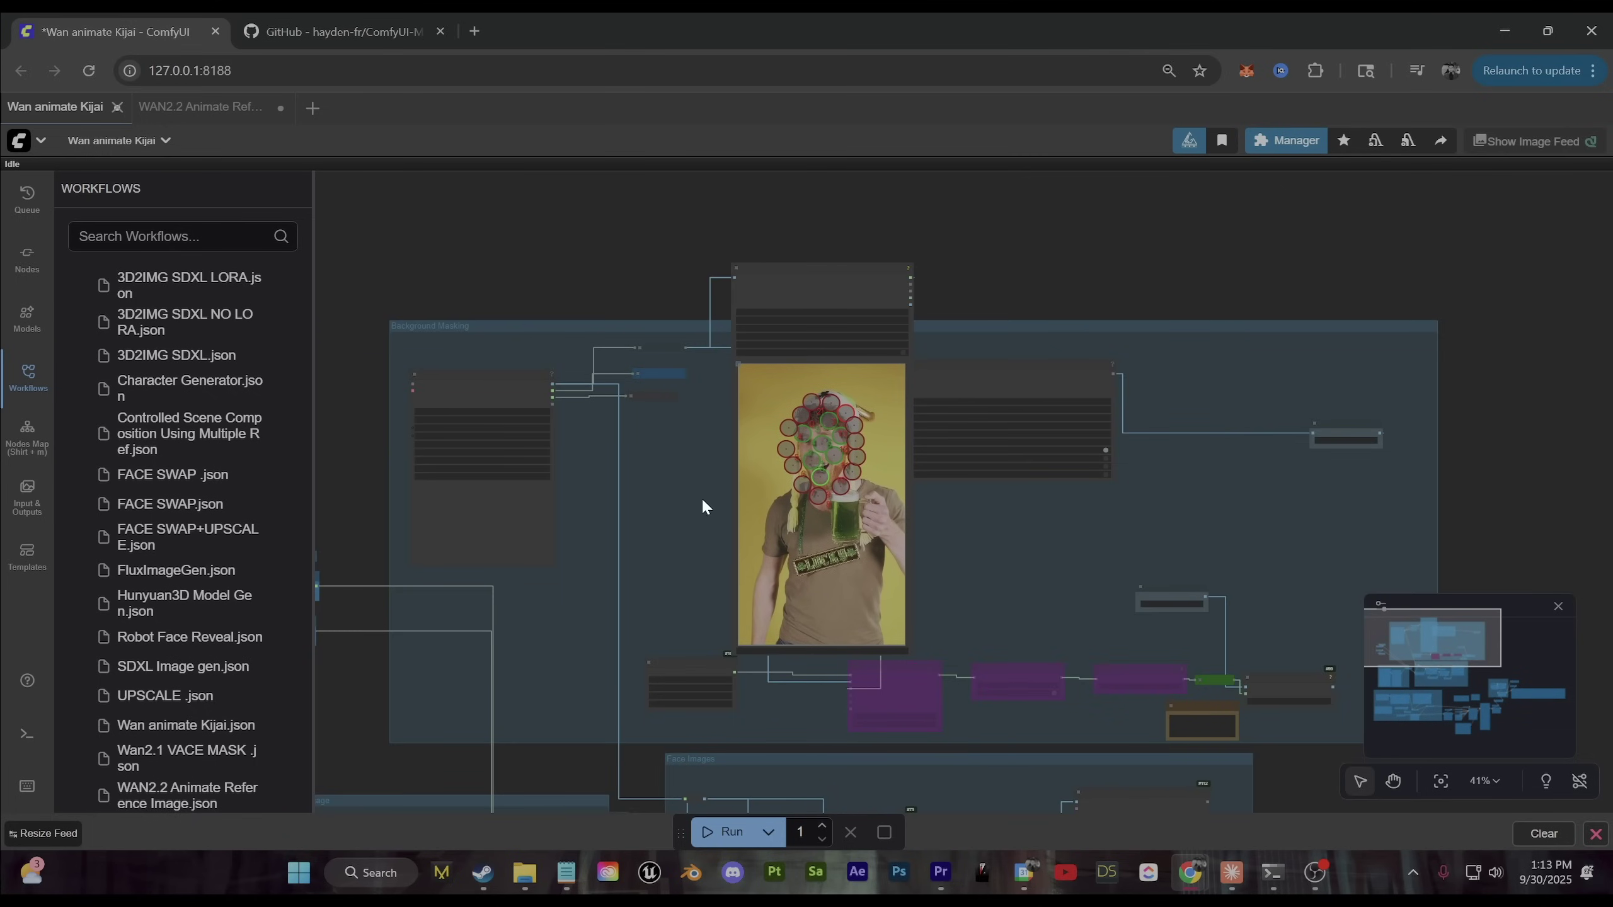
left_click_drag(986, 596, 983, 531)
left_click_drag(976, 310, 1032, 318)
left_click_drag(1027, 605, 1030, 596)
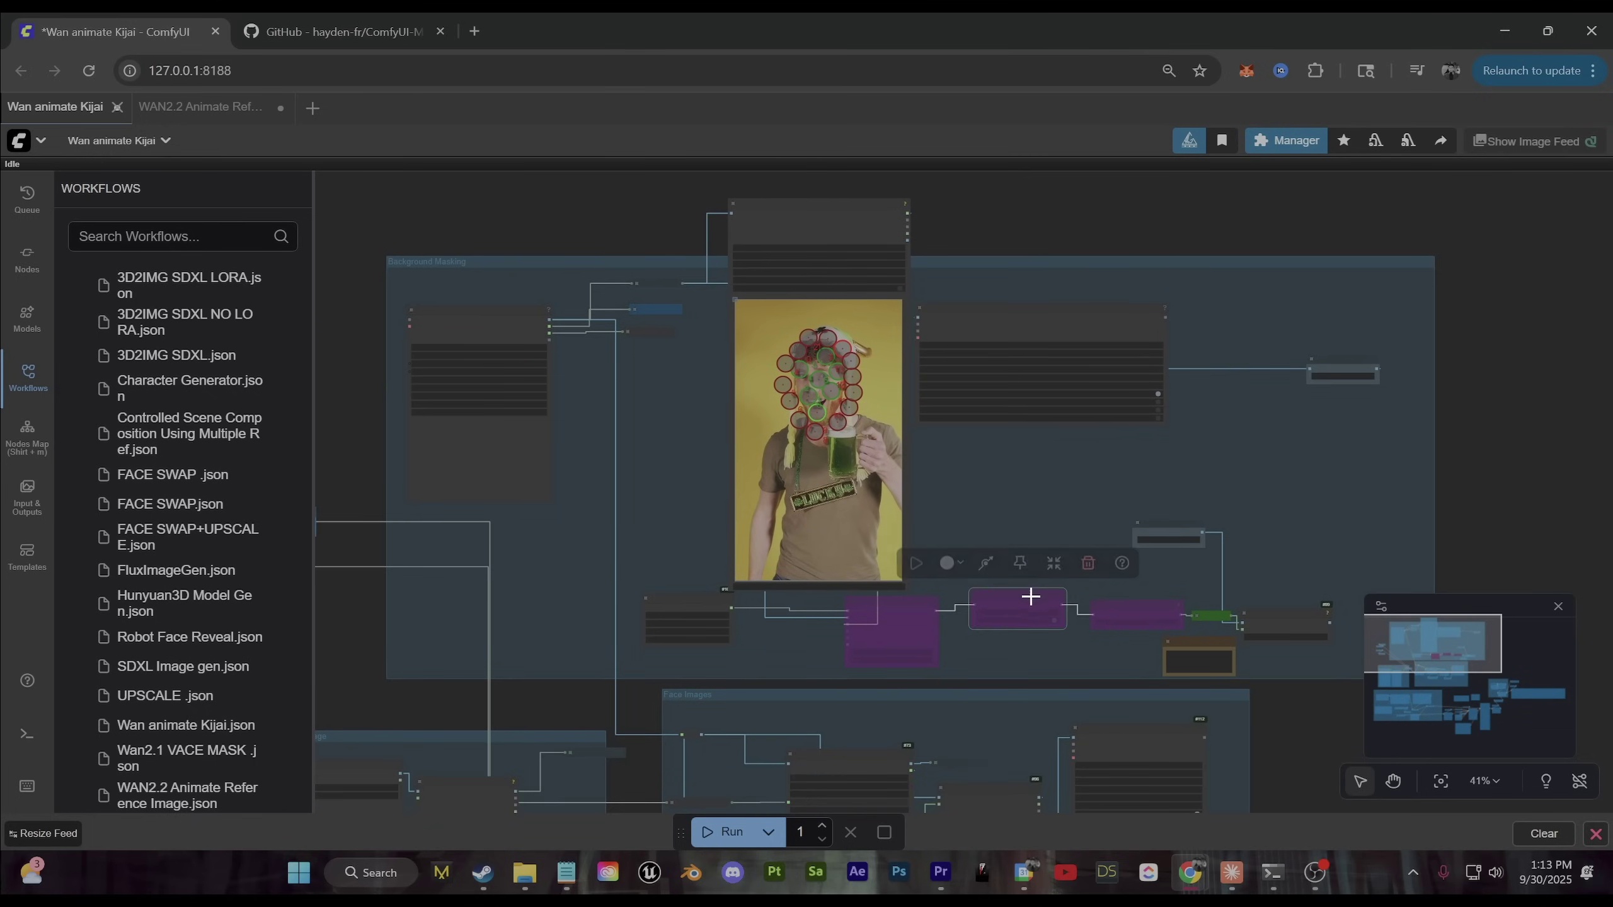
left_click(1042, 498)
Step: Examine the model loading nodes of the Wan animate Kijai workflow
scroll(803, 727, "down", 6)
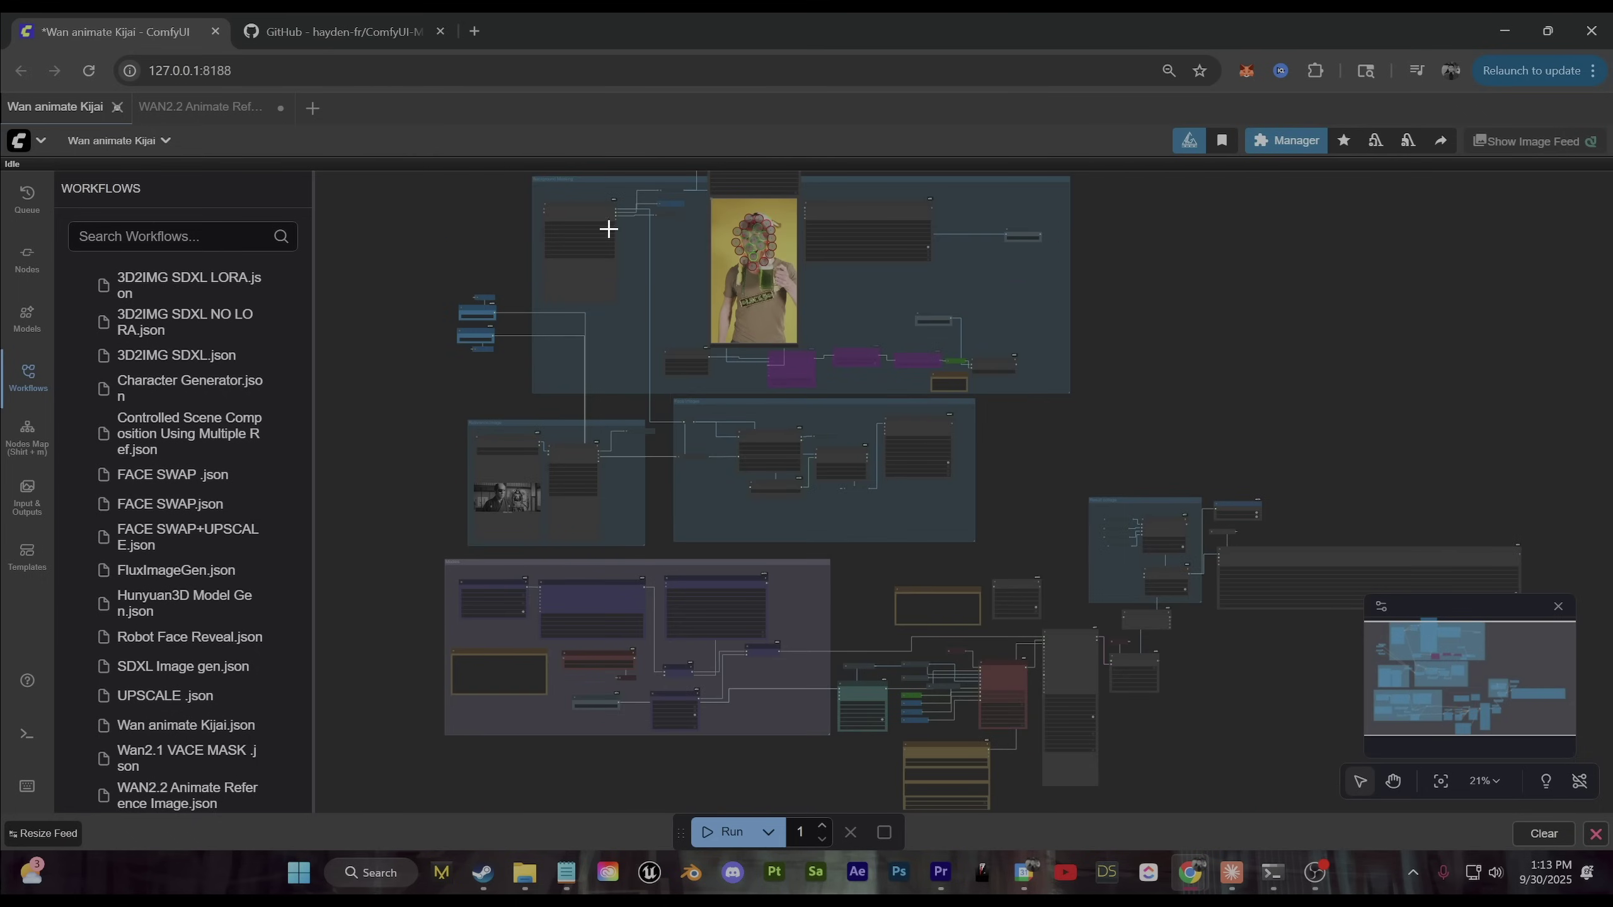
scroll(695, 606, "up", 15)
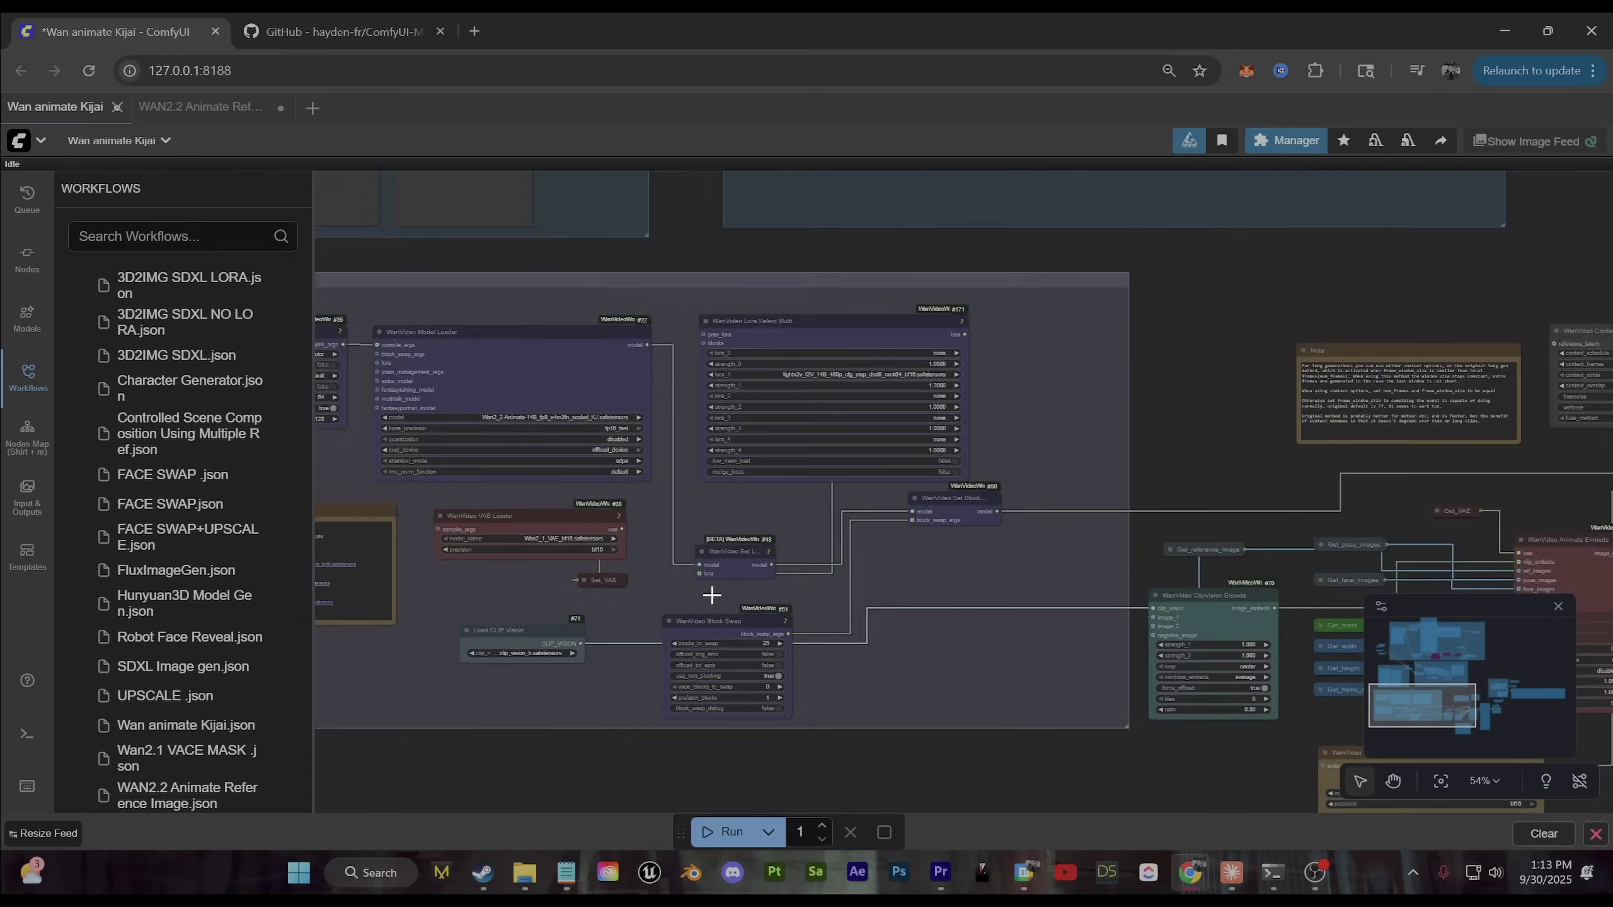
Step: Examine the WanVideo Animate Embeds node and the Get nodes feeding its inputs in the Wan animate Kijai workflow
scroll(1043, 417, "down", 10)
scroll(1463, 417, "up", 10)
left_click_drag(1464, 417, 612, 388)
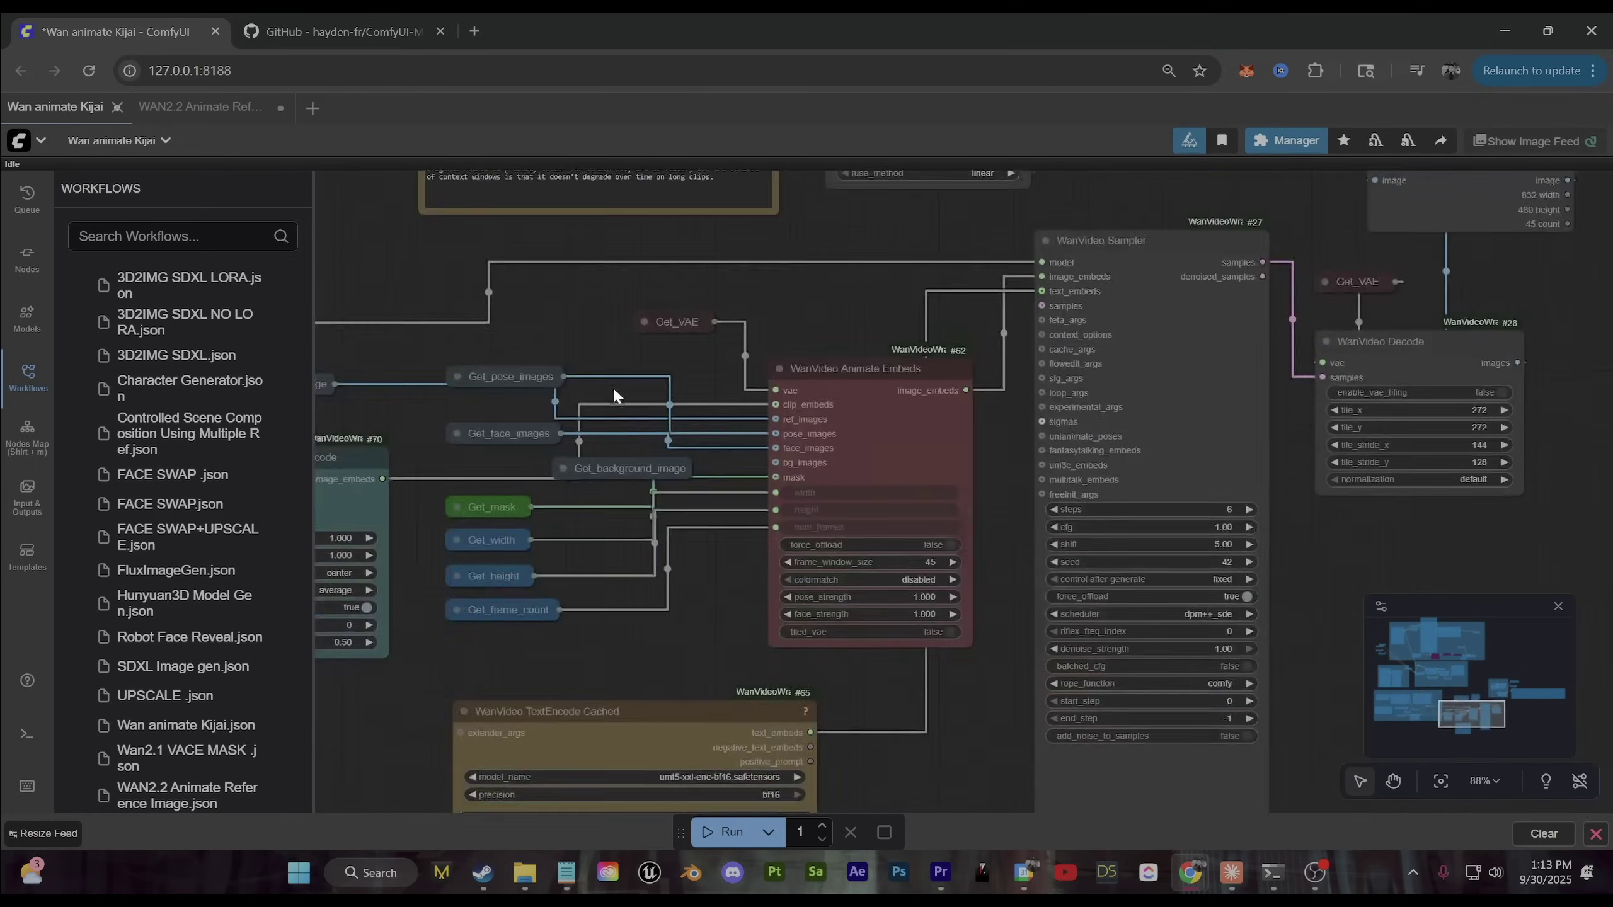
scroll(708, 558, "up", 5)
left_click_drag(766, 565, 1006, 541)
scroll(1006, 541, "down", 3)
scroll(925, 532, "up", 3)
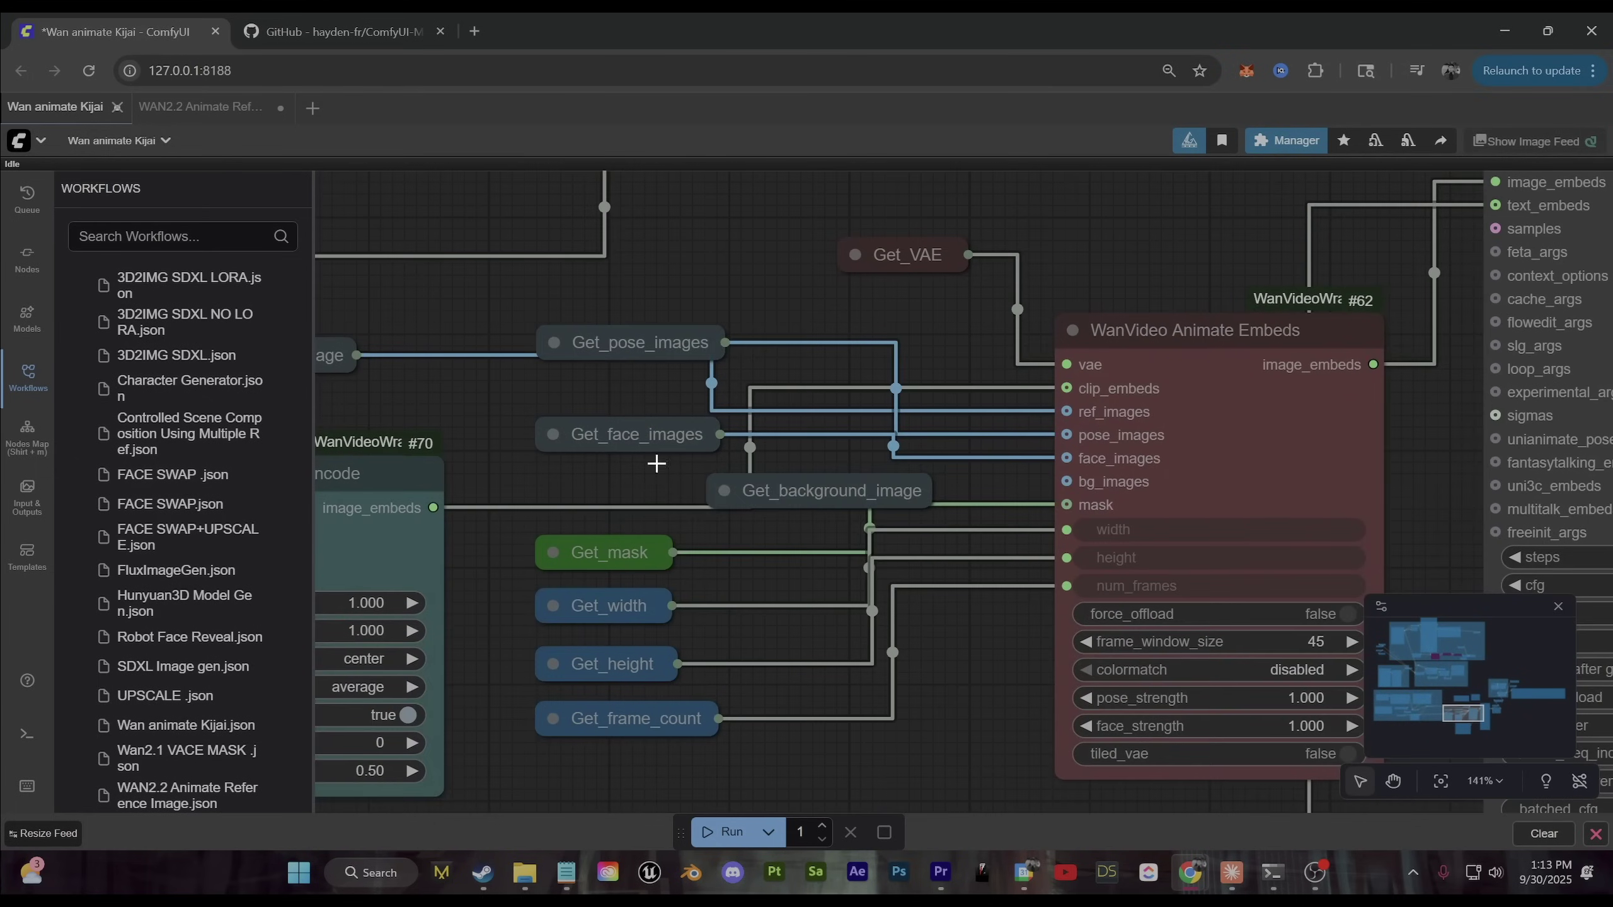
left_click_drag(819, 467, 664, 476)
Step: Examine the Reference Image, Face Images and Background Masking groups and the overall layout of the Wan animate Kijai workflow
scroll(663, 445, "down", 17)
left_click_drag(466, 483, 872, 567)
scroll(830, 424, "up", 5)
left_click_drag(831, 425, 928, 617)
scroll(928, 617, "up", 1)
left_click_drag(835, 566, 863, 355)
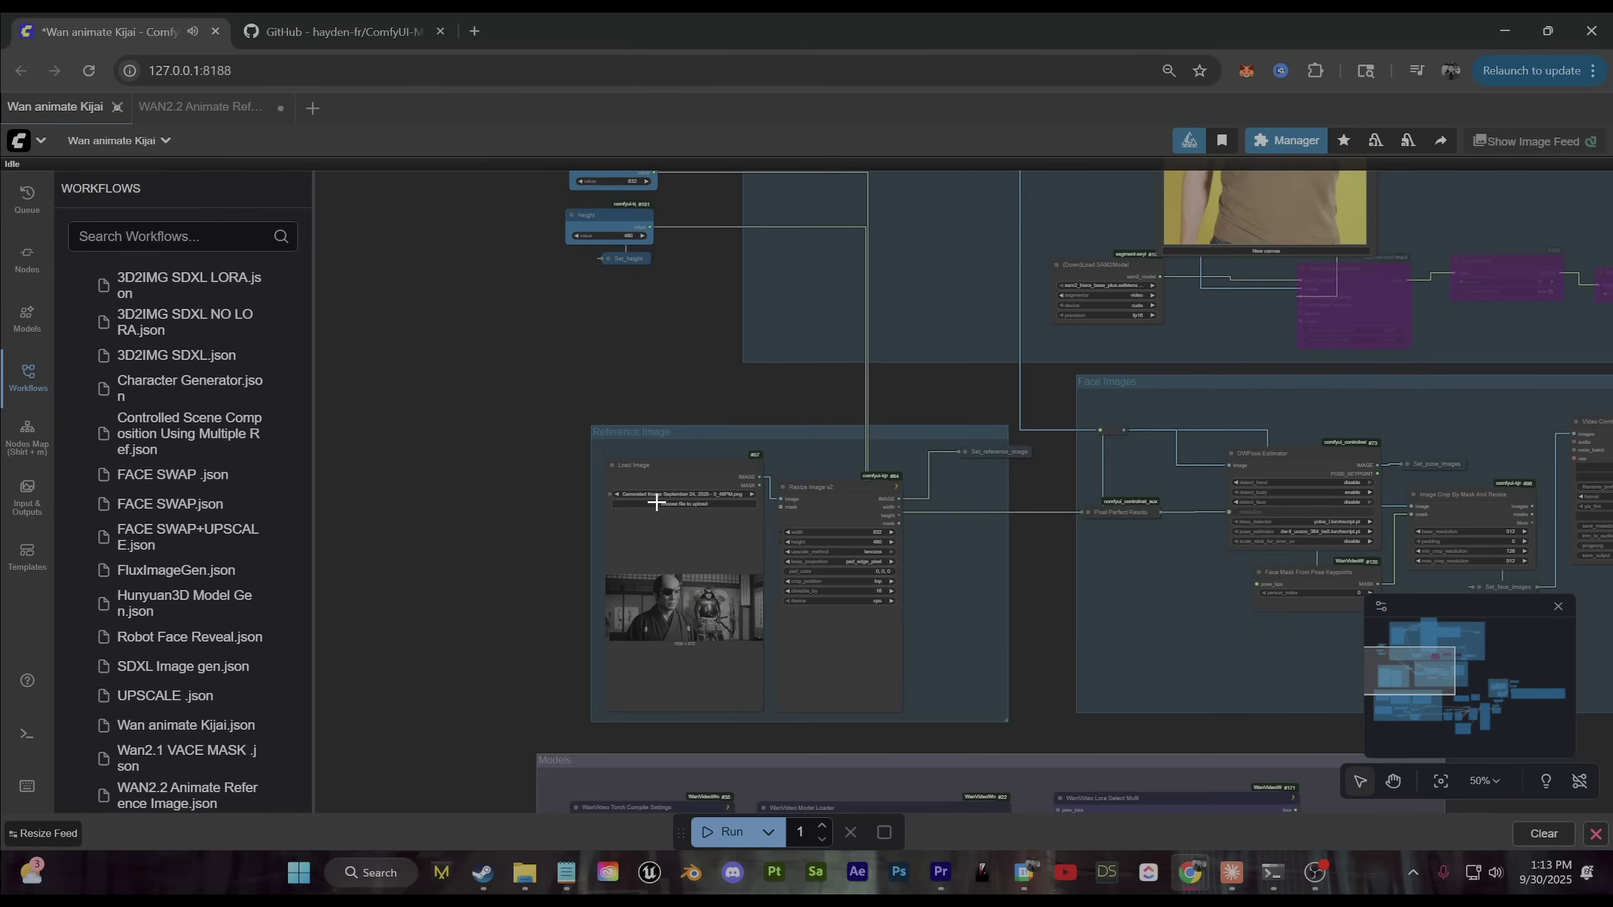
left_click_drag(1118, 551, 856, 620)
scroll(621, 635, "down", 5)
left_click(683, 494)
scroll(693, 454, "down", 2)
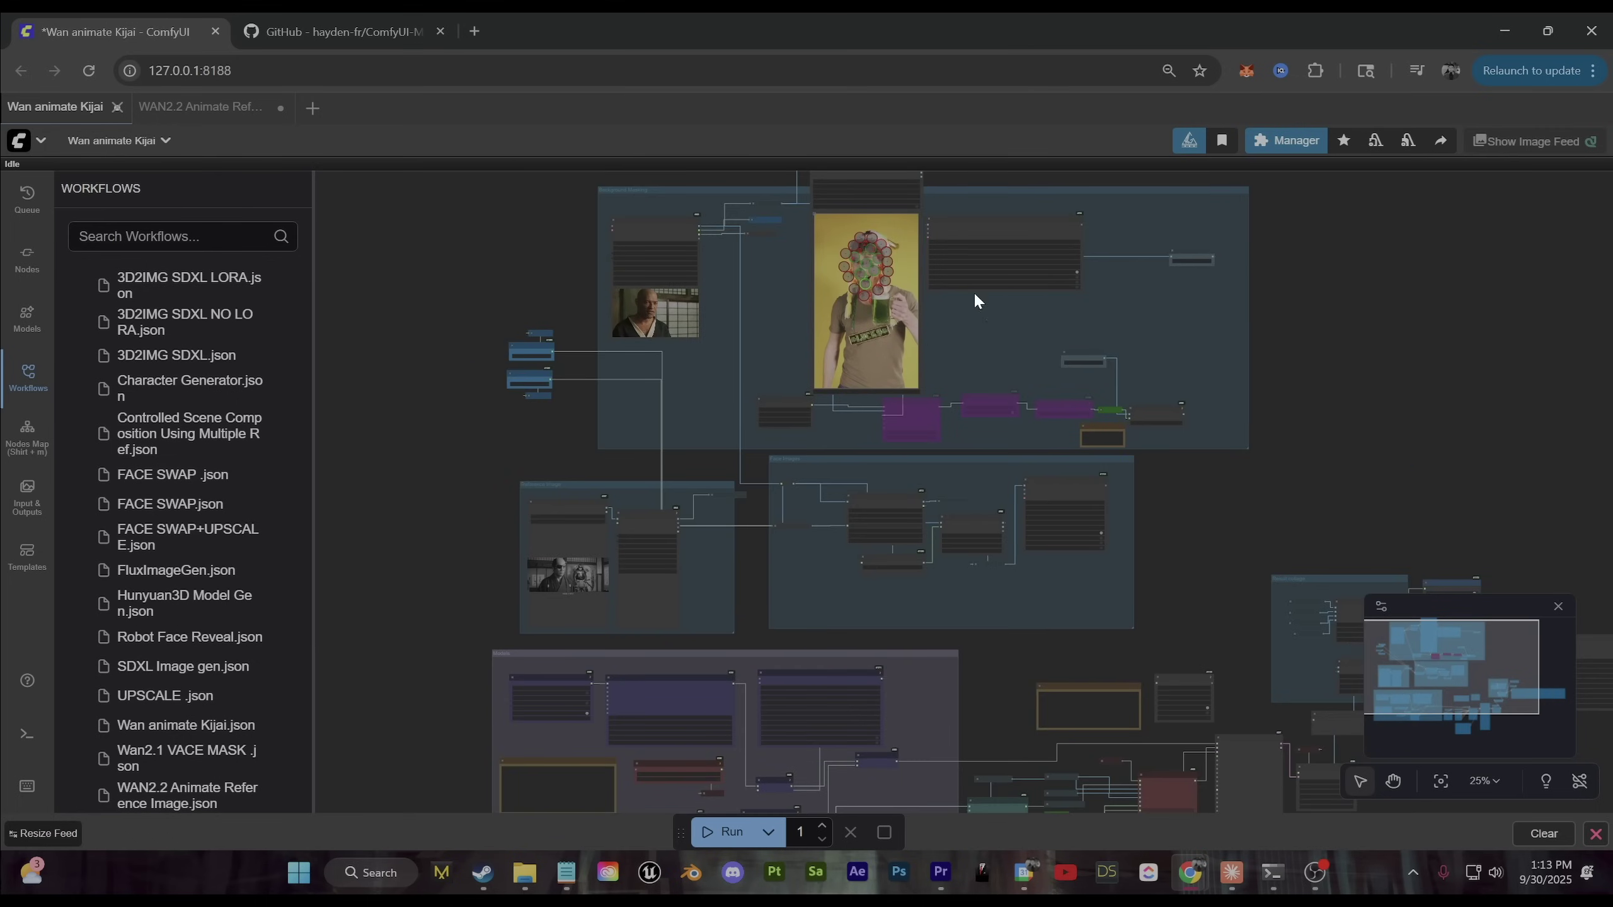
left_click_drag(822, 281, 695, 187)
left_click_drag(807, 322, 873, 469)
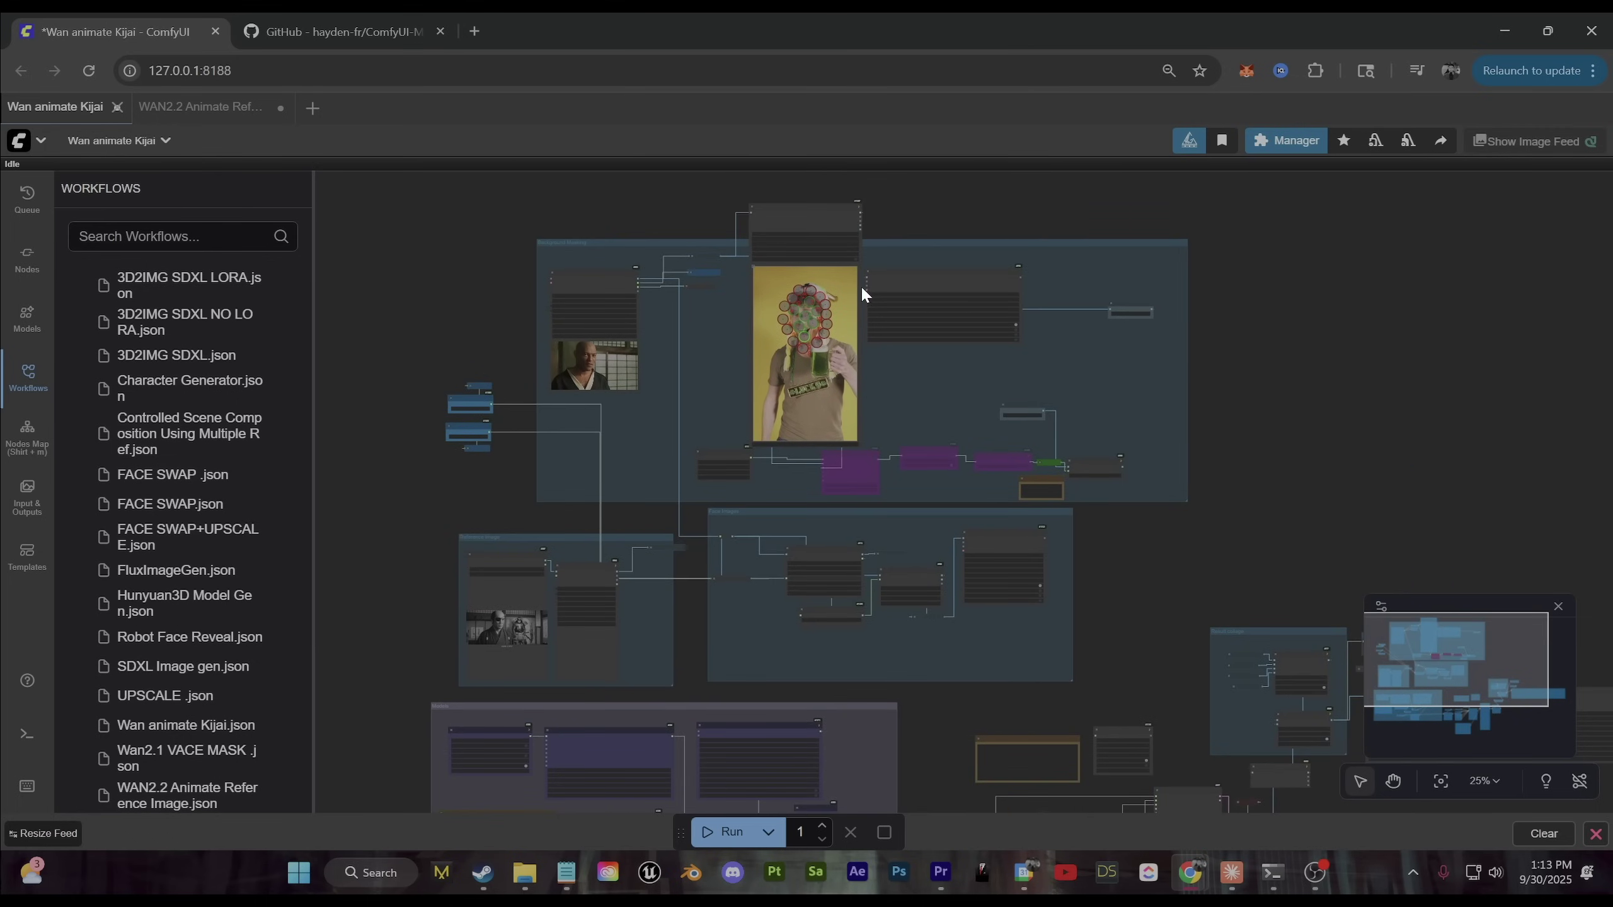
scroll(839, 548, "down", 3)
left_click_drag(823, 599, 783, 455)
scroll(800, 501, "up", 4)
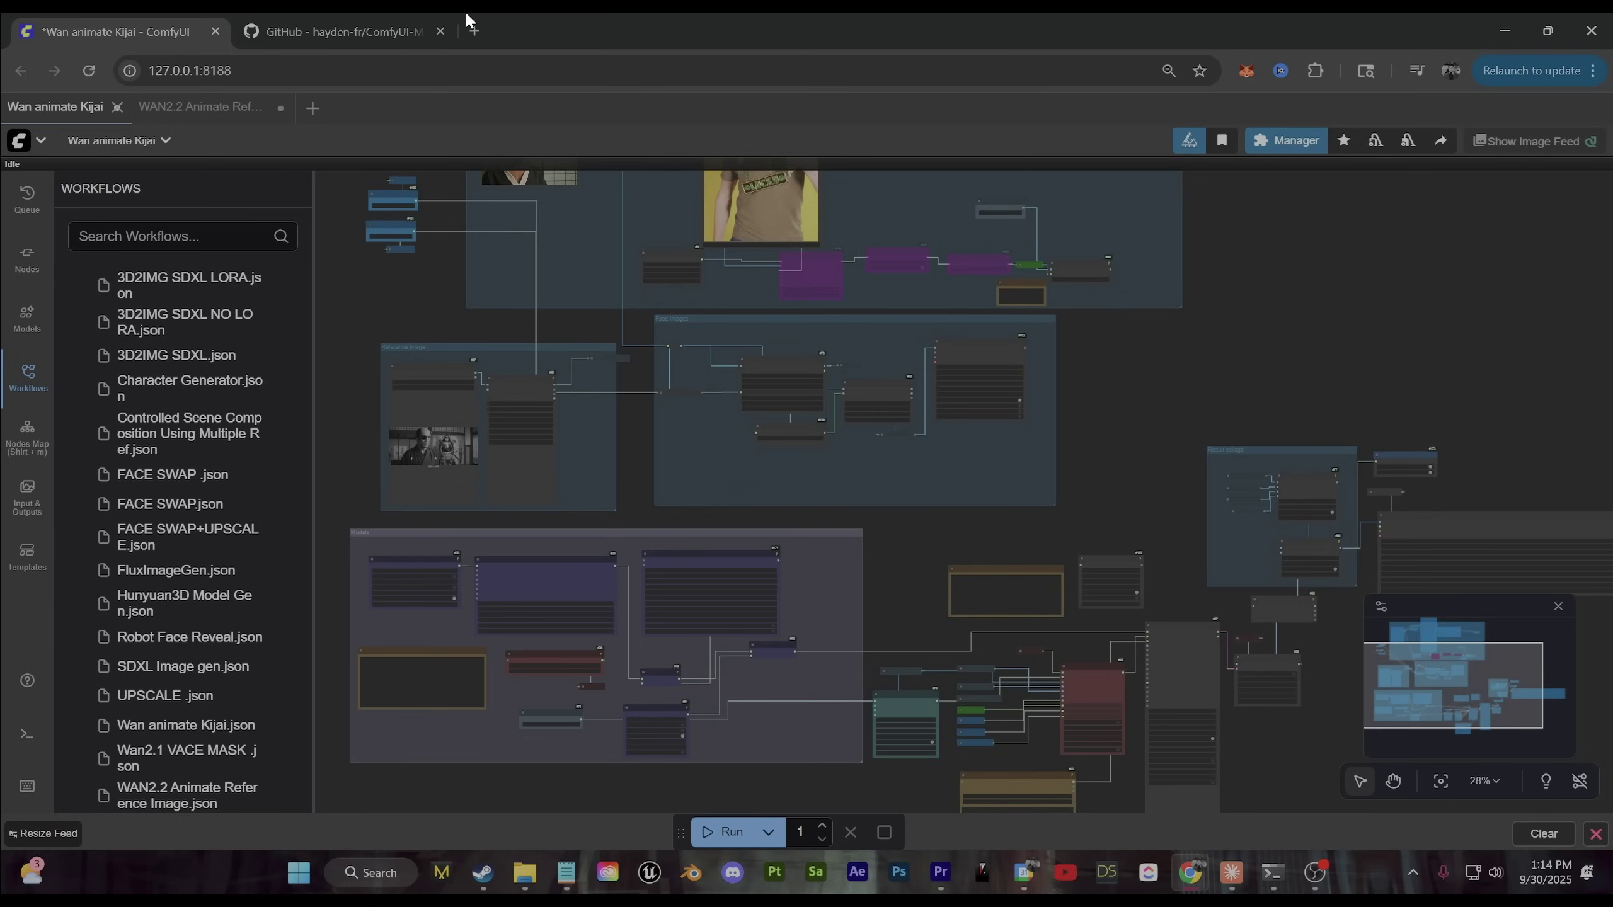
Step: Switch to the WAN2.2 Animate Reference Image workflow and examine its Generation group and model loading nodes
left_click(195, 109)
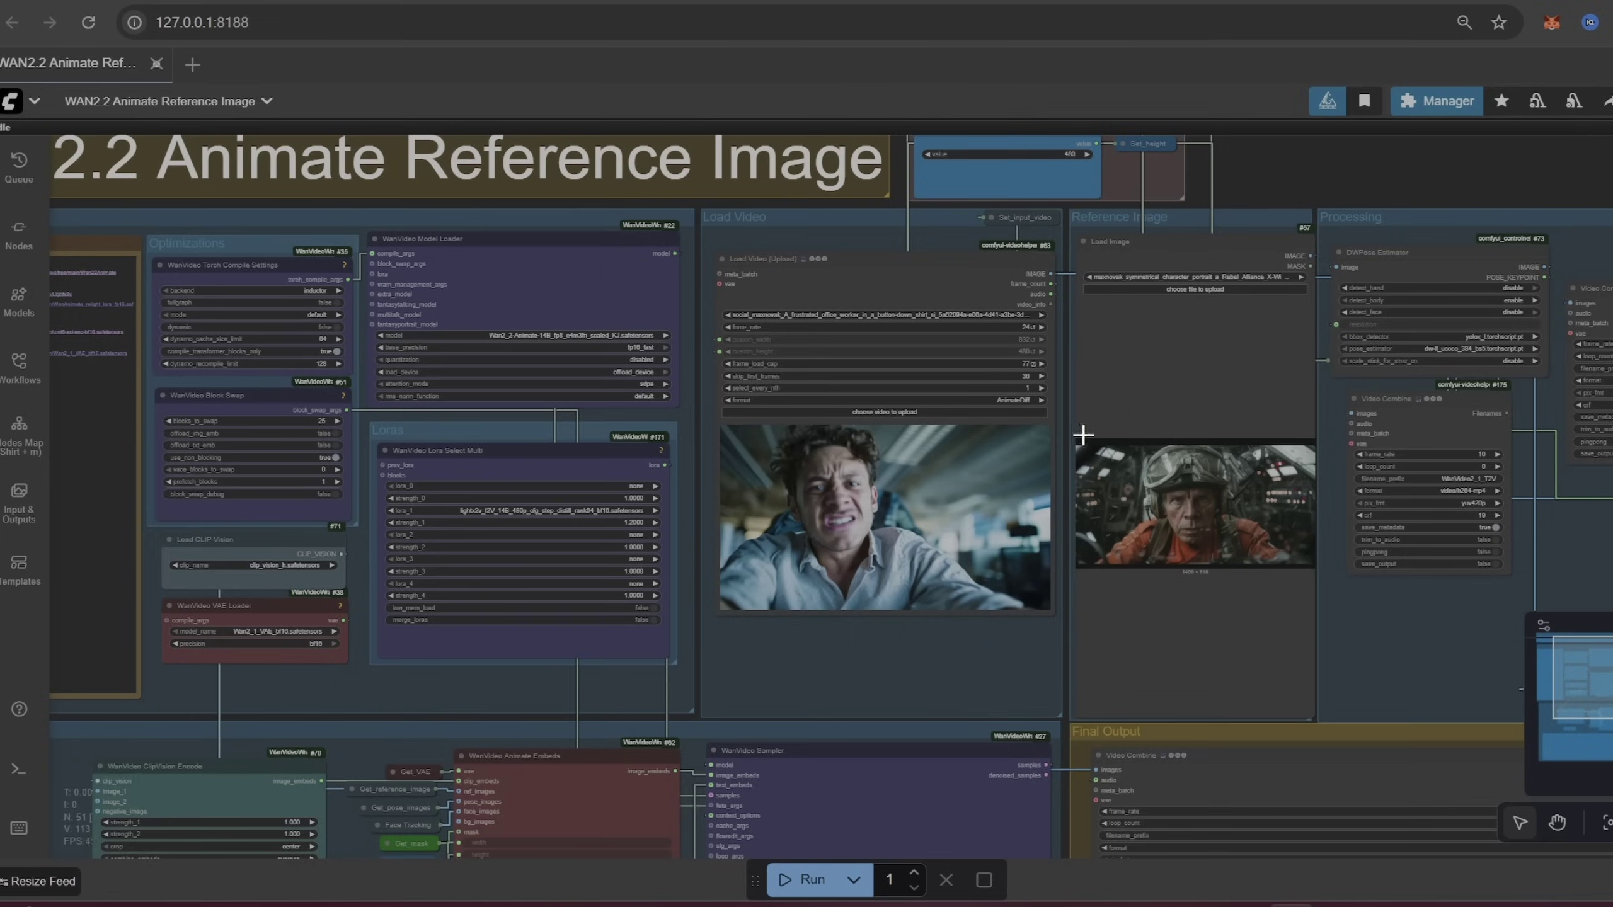
scroll(998, 505, "down", 3)
left_click_drag(209, 778, 742, 491)
scroll(600, 597, "up", 5)
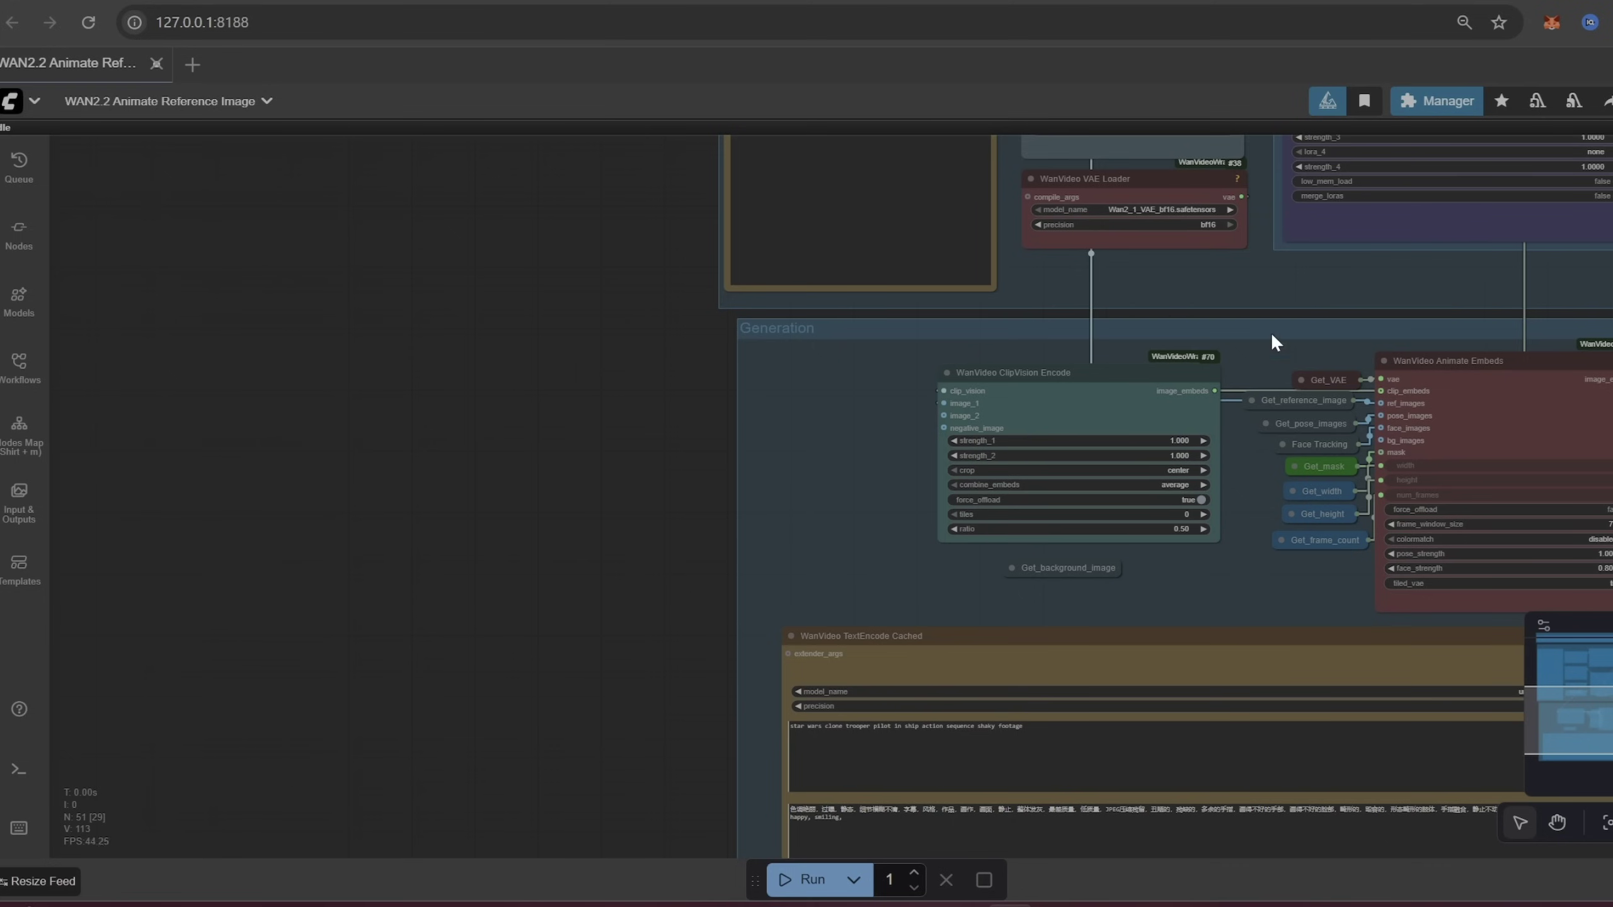
left_click_drag(1431, 278, 1116, 373)
scroll(1107, 375, "down", 4)
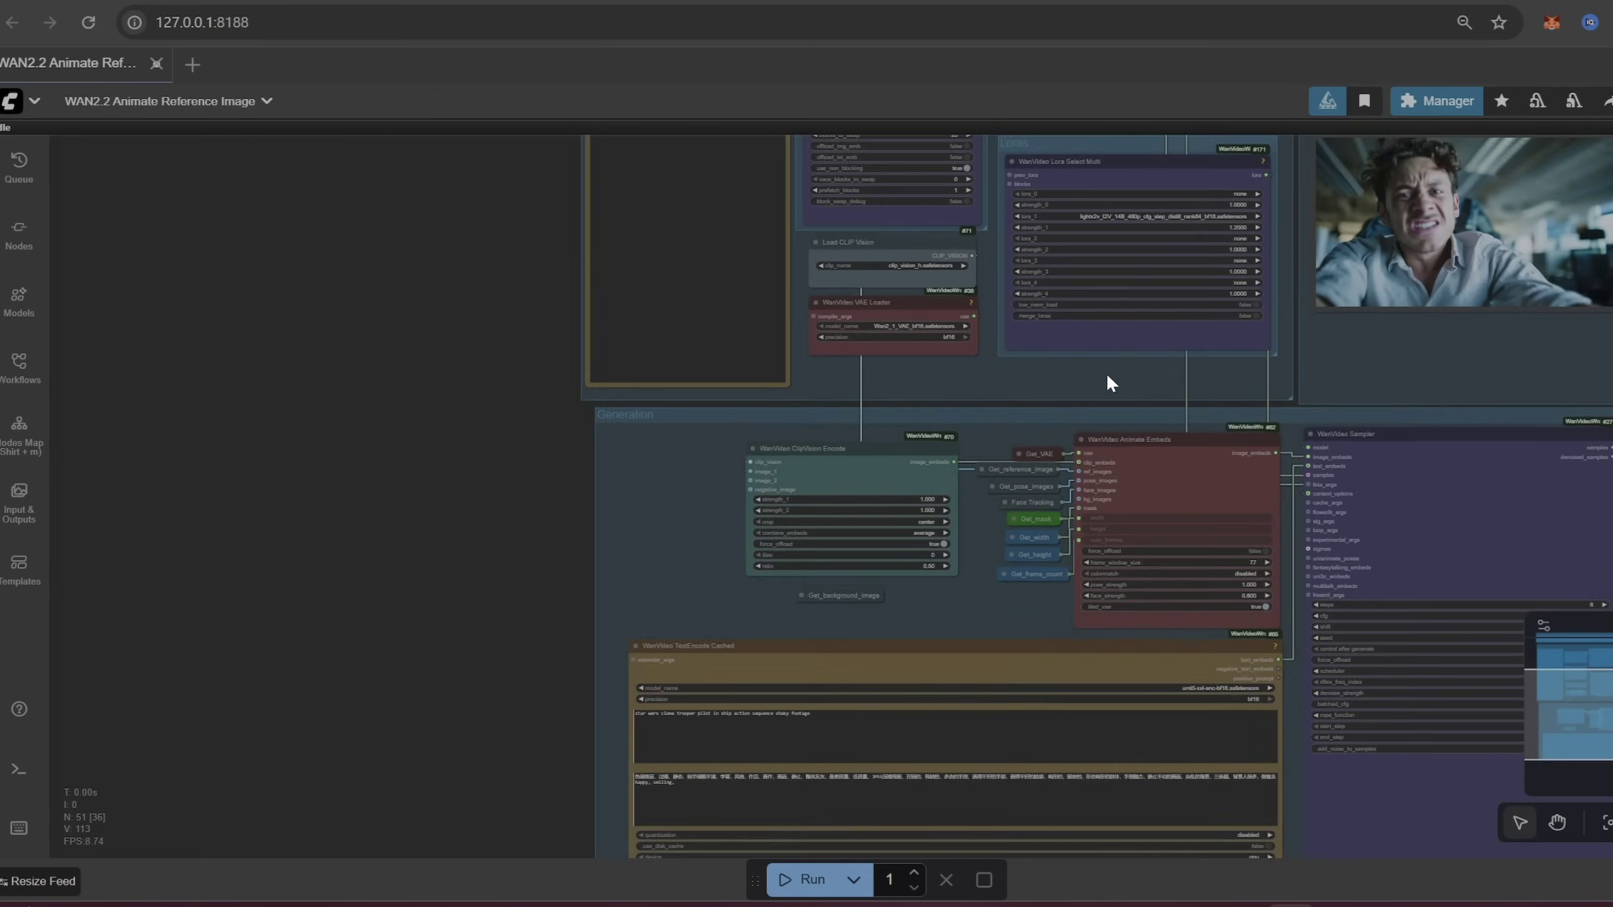
left_click_drag(1334, 385, 958, 575)
scroll(1264, 400, "up", 3)
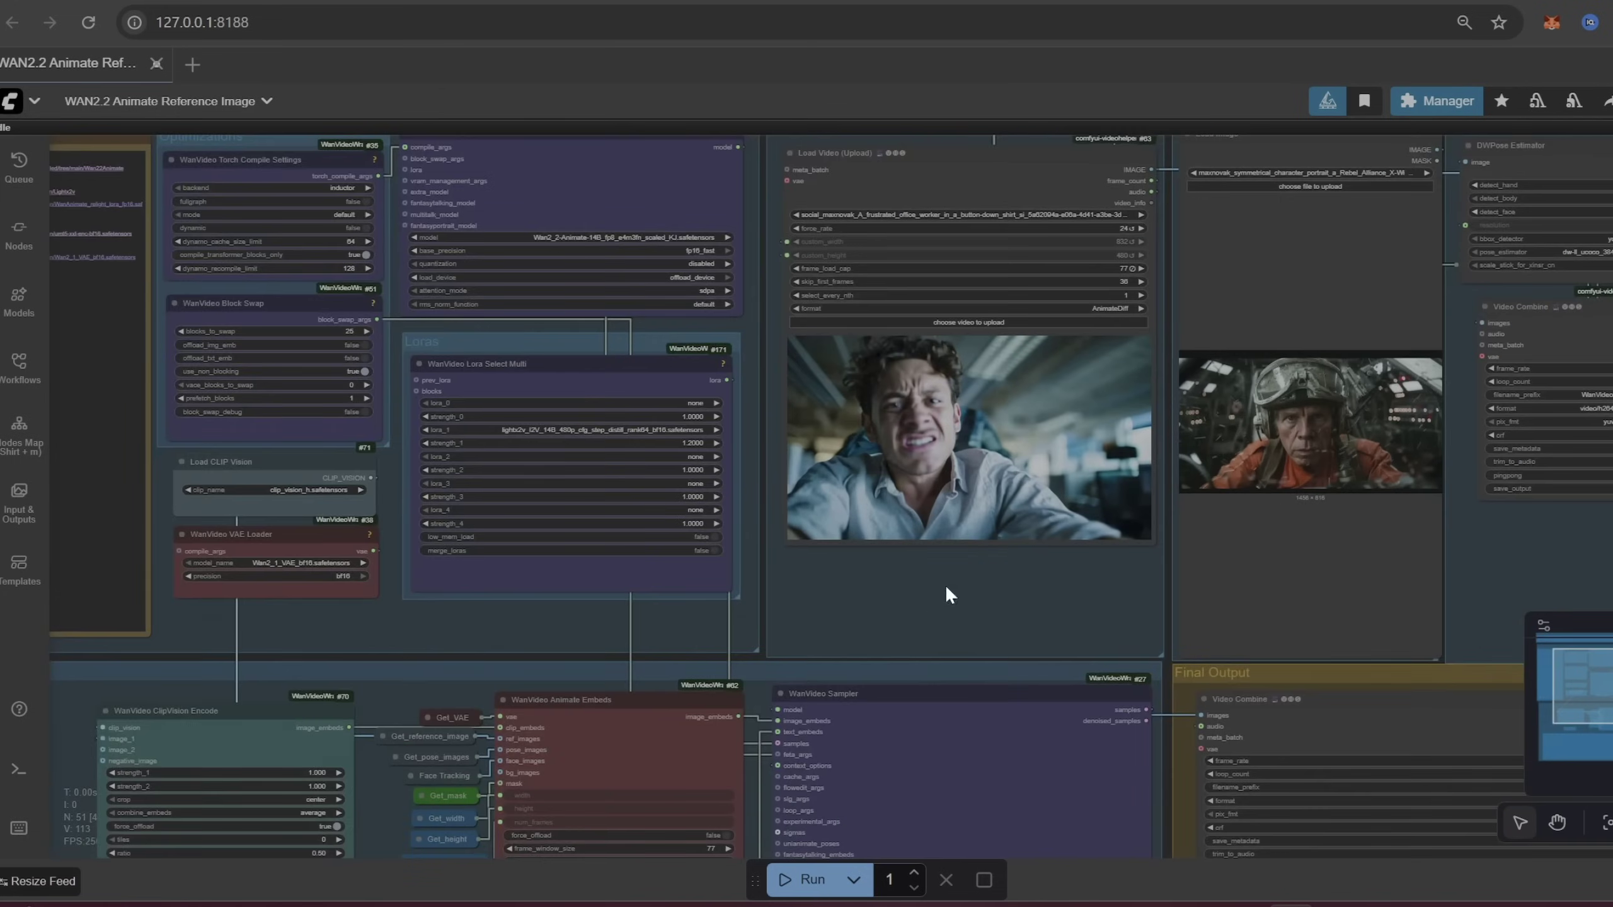
Step: Examine how the ClipVision Encode, Animate Embeds, TextEncode Cached and Sampler nodes are arranged in the Generation group
left_click_drag(381, 813, 878, 462)
scroll(778, 624, "up", 3)
left_click_drag(756, 547, 724, 711)
scroll(706, 705, "down", 4)
left_click_drag(836, 754, 640, 762)
left_click_drag(1164, 654, 983, 459)
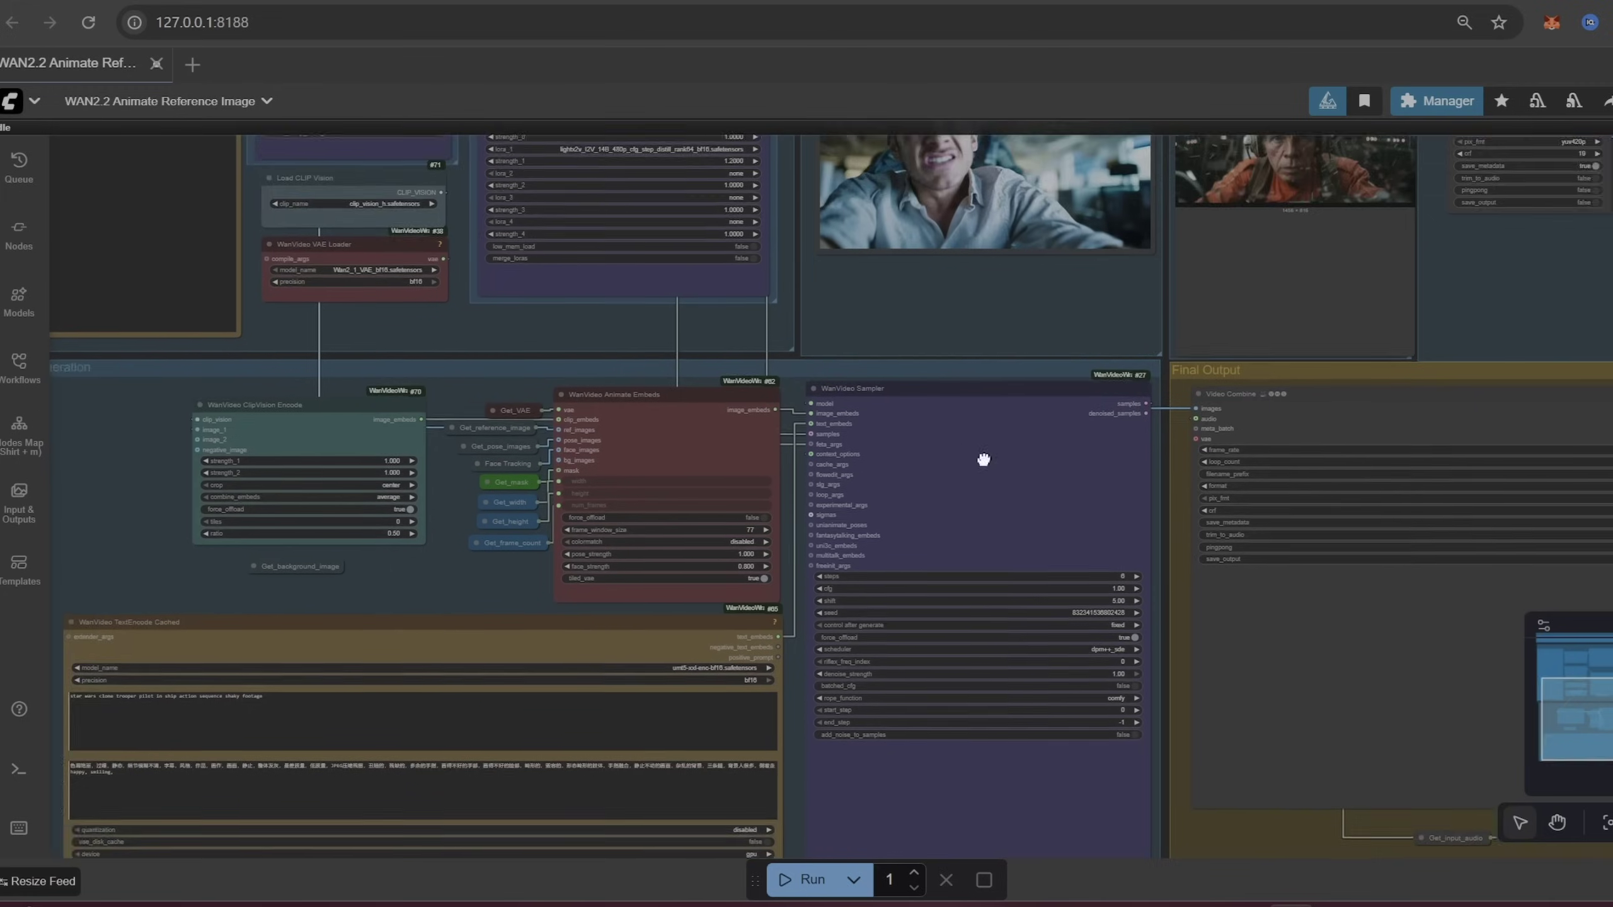
scroll(984, 459, "right", 2)
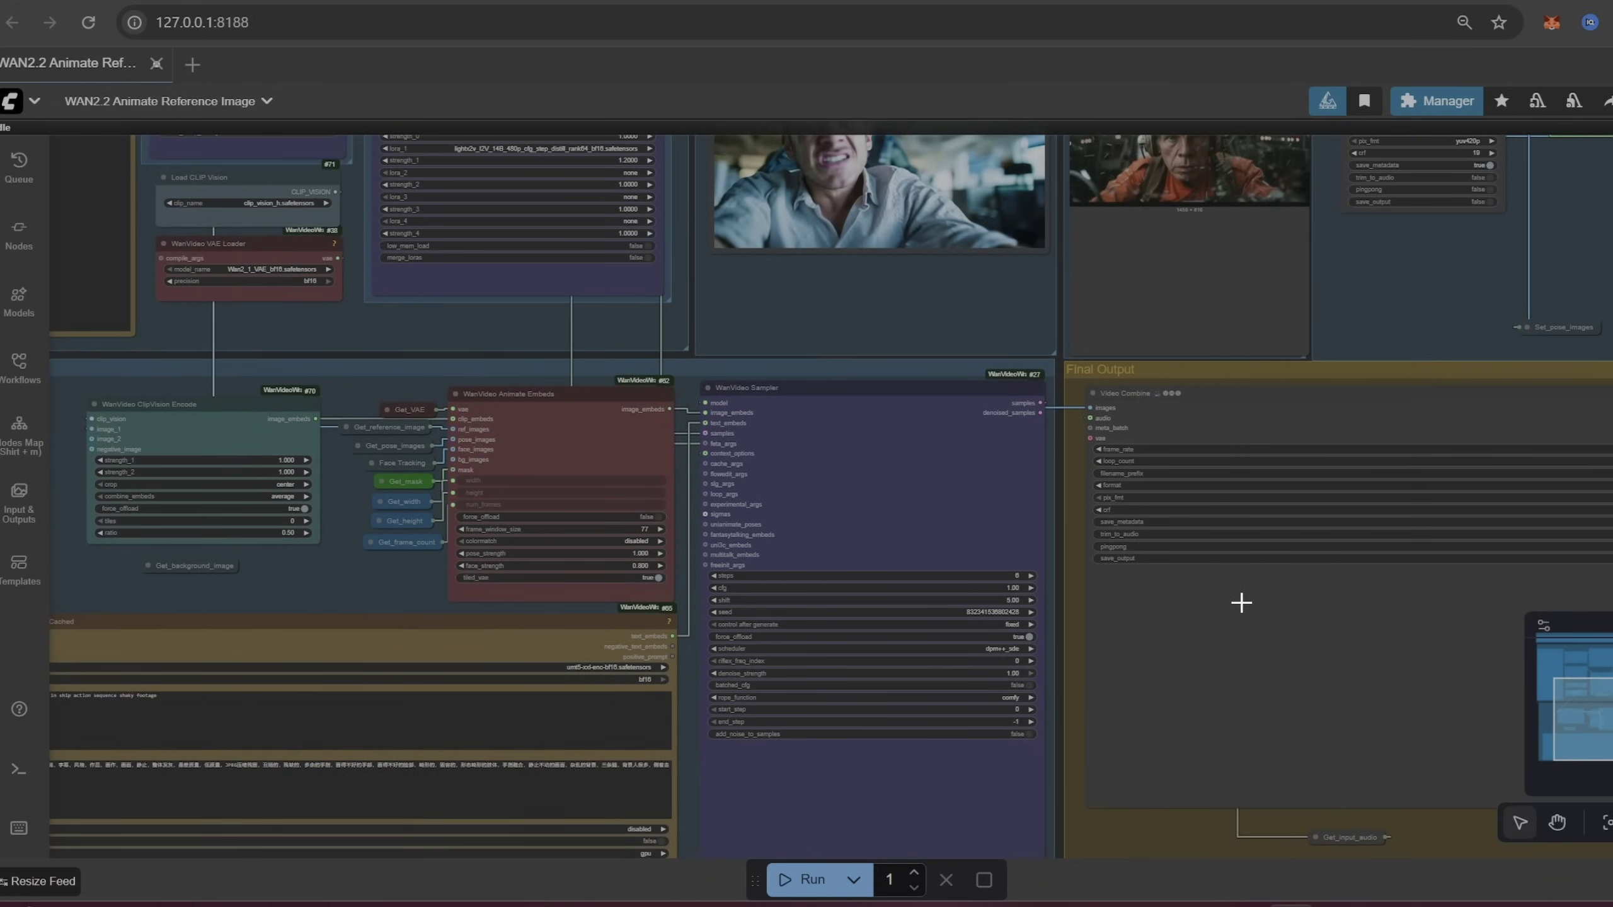
Step: Examine the WanVideo Sampler settings and the Video Combine node in the Final Output group
scroll(1092, 652, "down", 3)
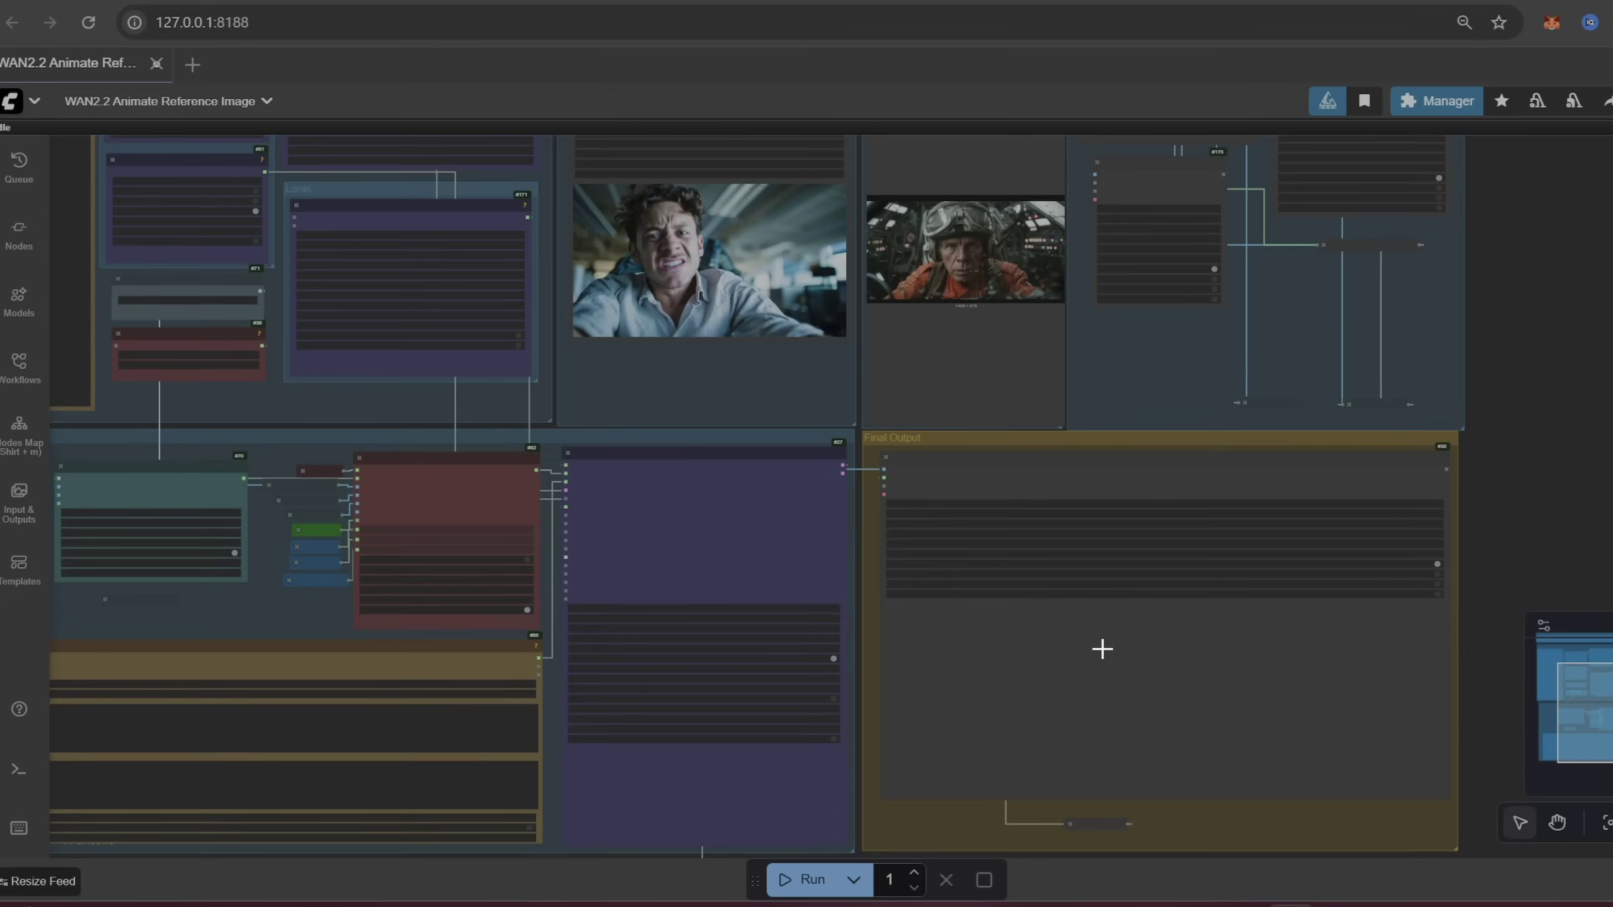
scroll(1103, 649, "down", 1)
scroll(1138, 674, "up", 5)
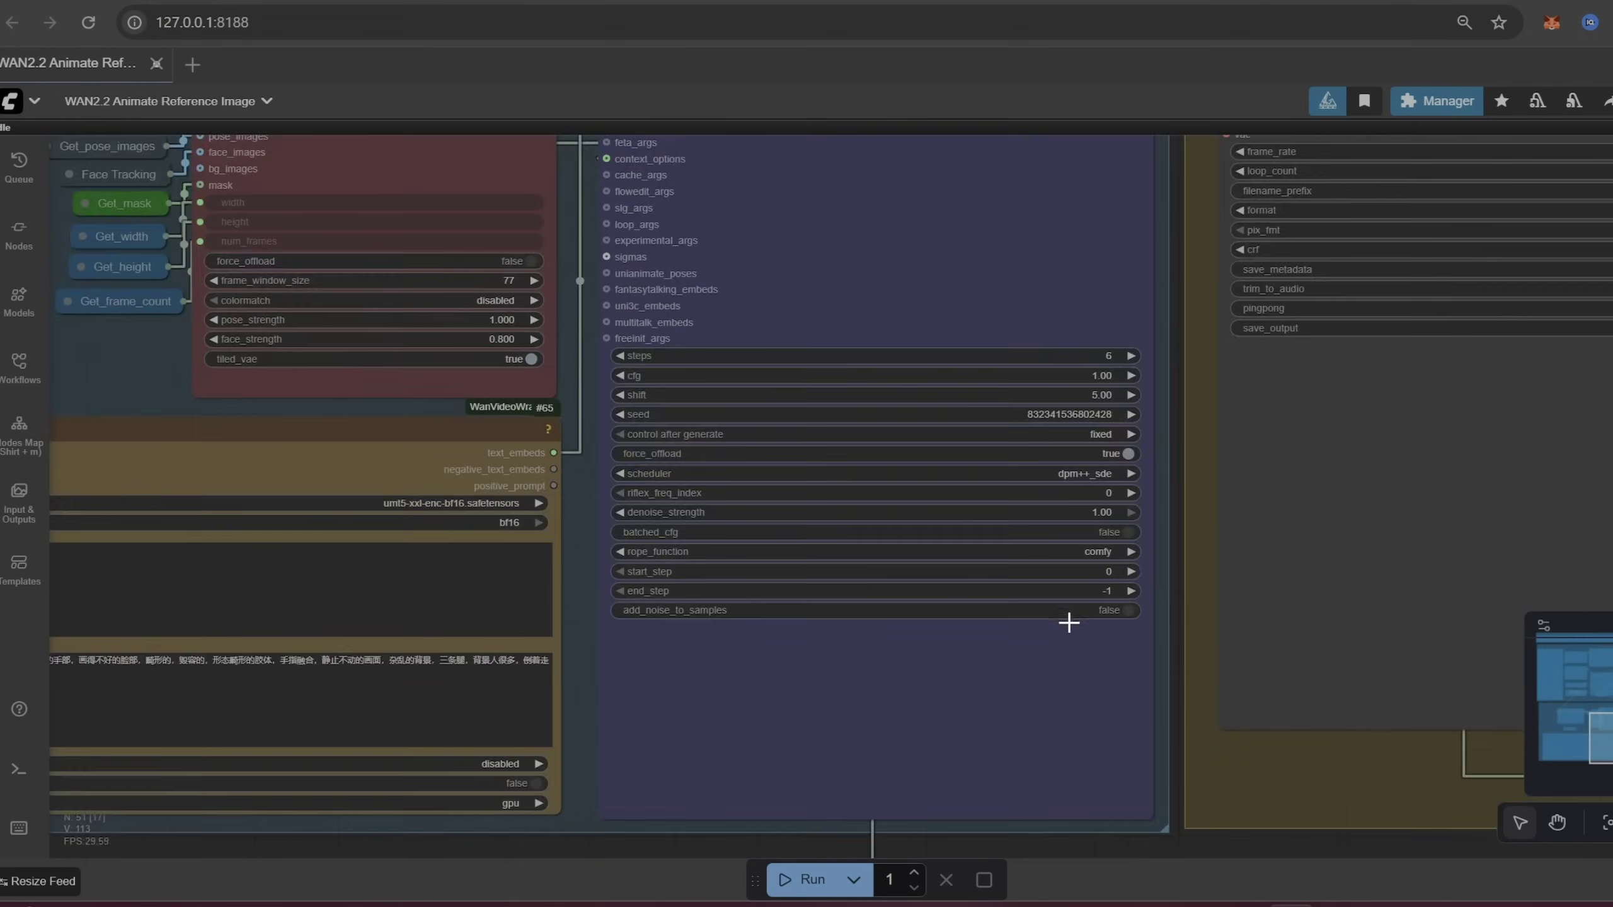
scroll(1182, 511, "up", 1)
left_click_drag(1183, 511, 563, 613)
scroll(1227, 660, "down", 1)
scroll(1225, 620, "down", 1)
scroll(1243, 597, "down", 1)
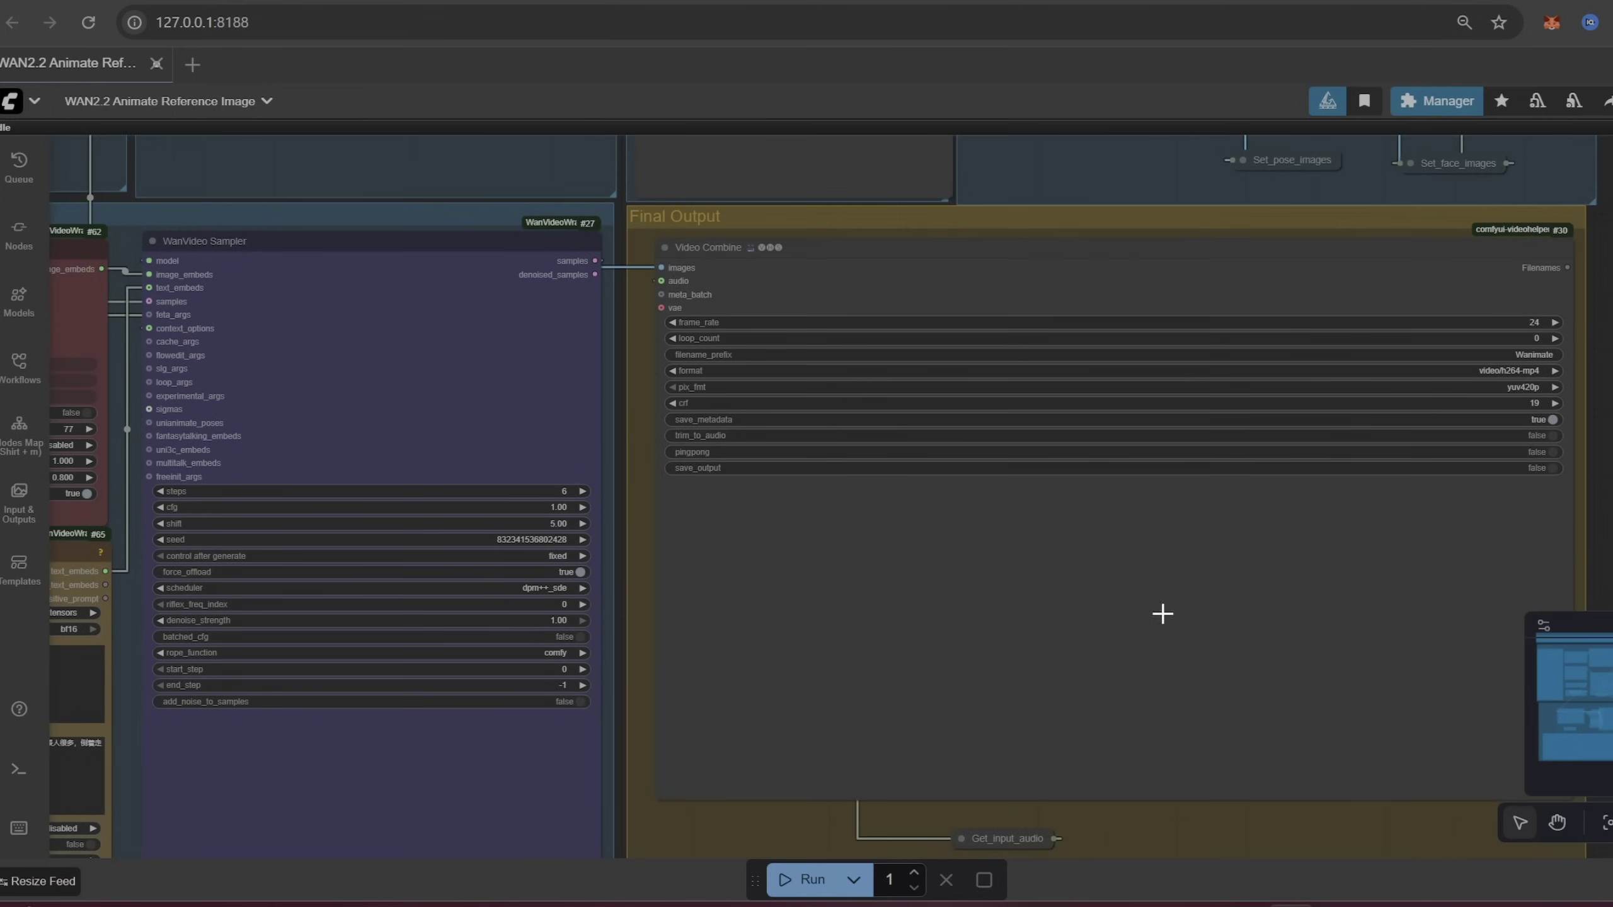
scroll(1117, 610, "down", 3)
scroll(942, 617, "down", 5)
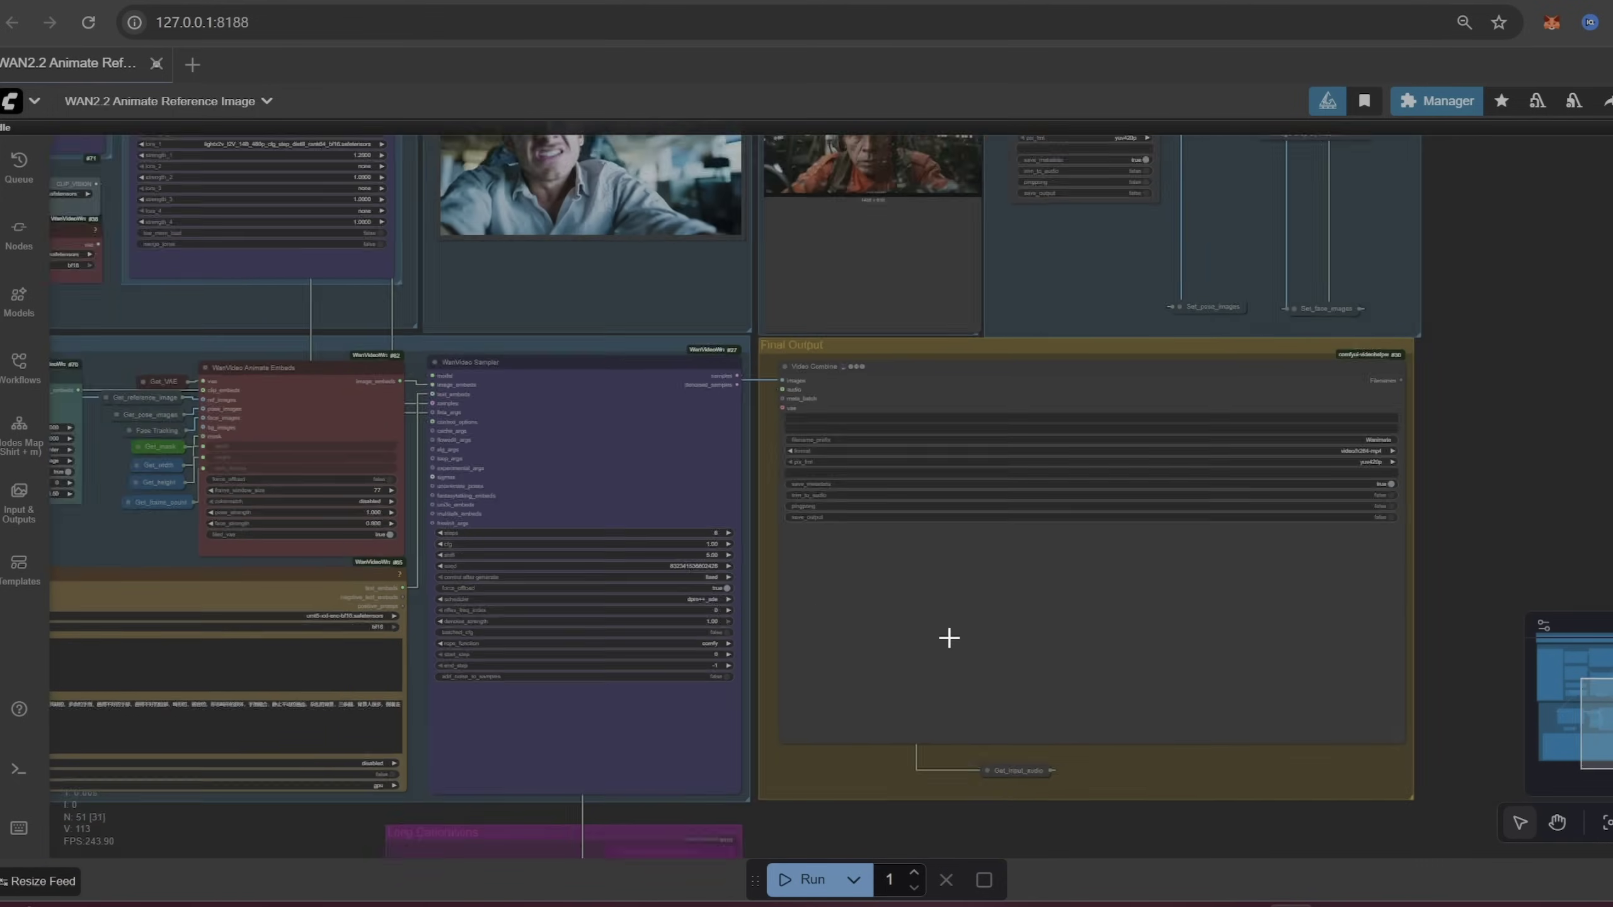
scroll(945, 637, "up", 1)
Step: Examine the Long Generations group below the WanVideo Sampler and its place in the whole workflow
left_click_drag(943, 637, 1026, 633)
scroll(950, 781, "up", 9)
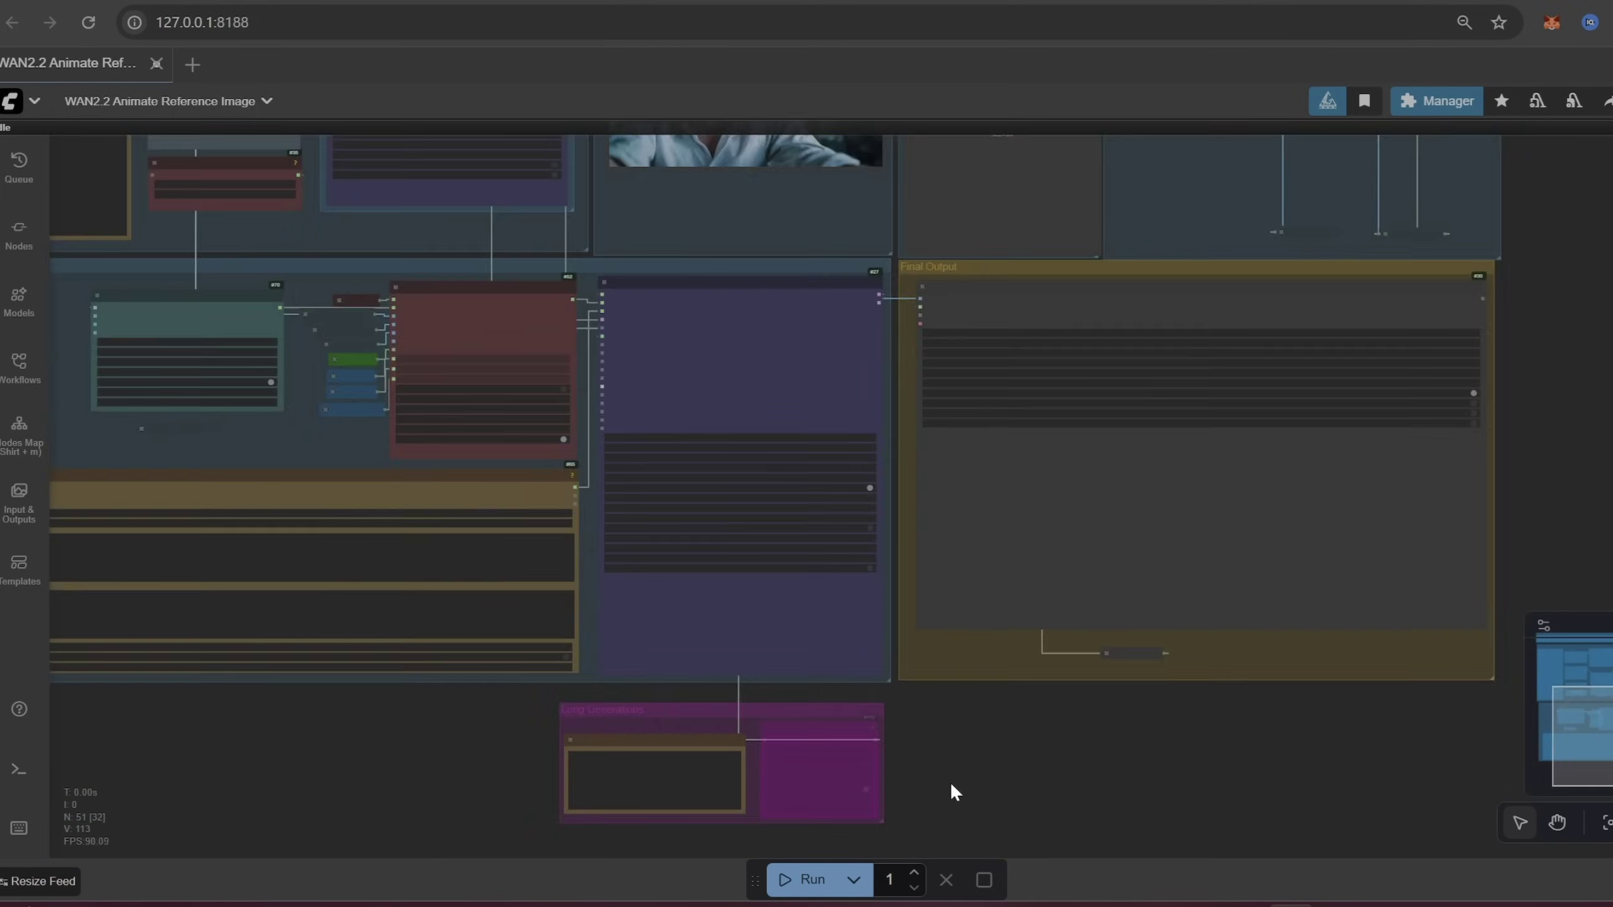
left_click_drag(1017, 725, 1384, 557)
scroll(1294, 611, "up", 2)
scroll(1290, 634, "down", 5)
scroll(1290, 635, "down", 5)
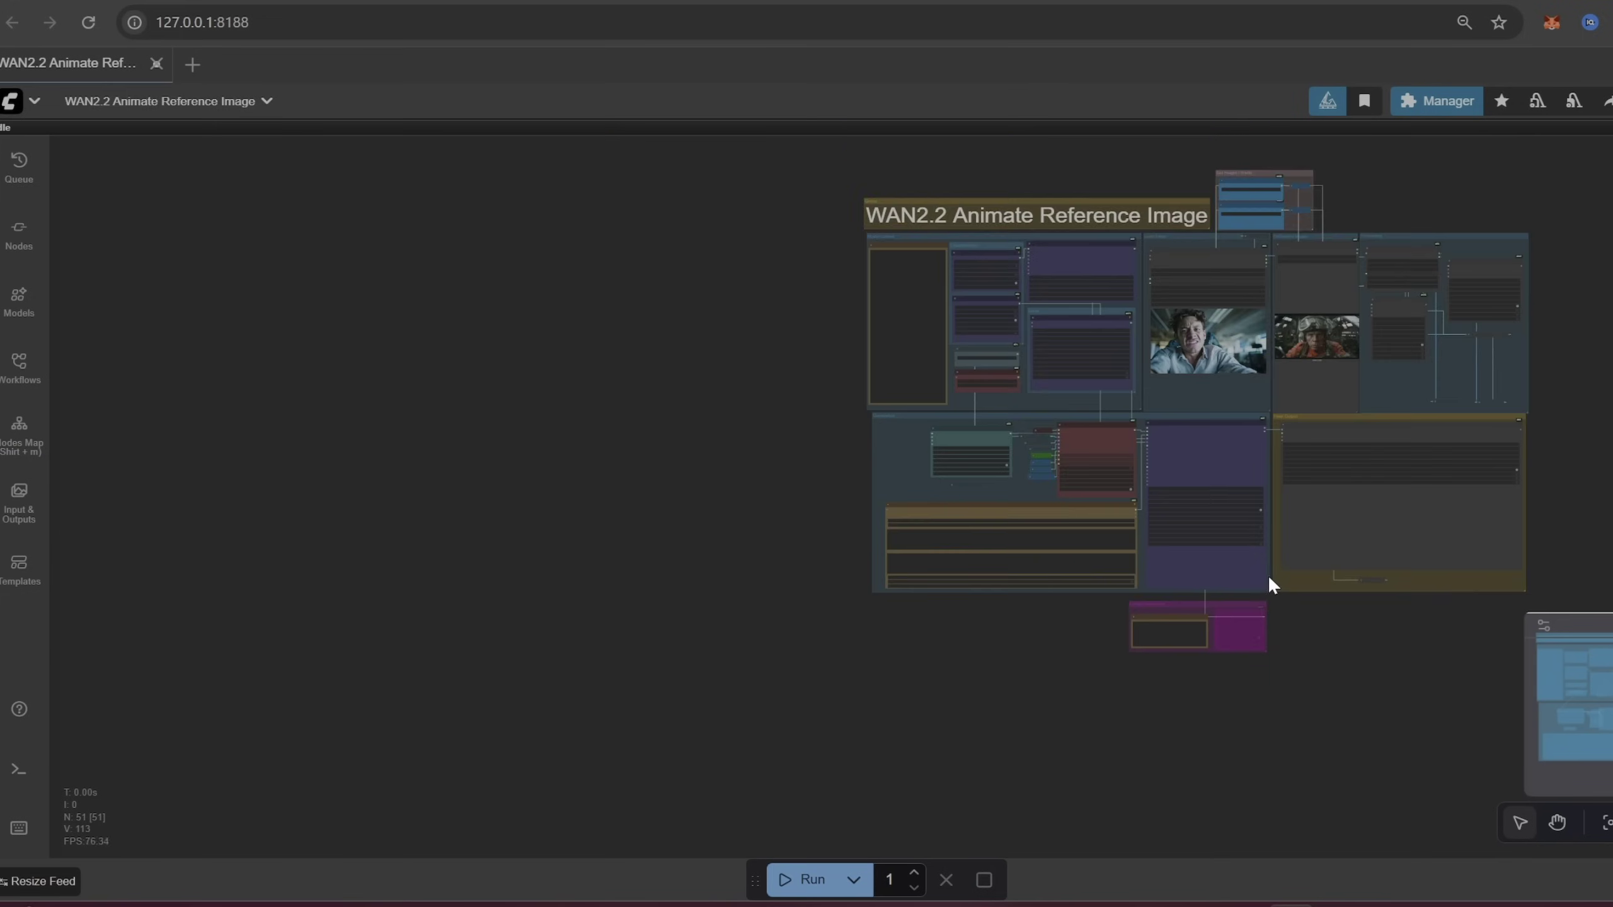
left_click_drag(1268, 583, 1304, 668)
scroll(1120, 533, "up", 6)
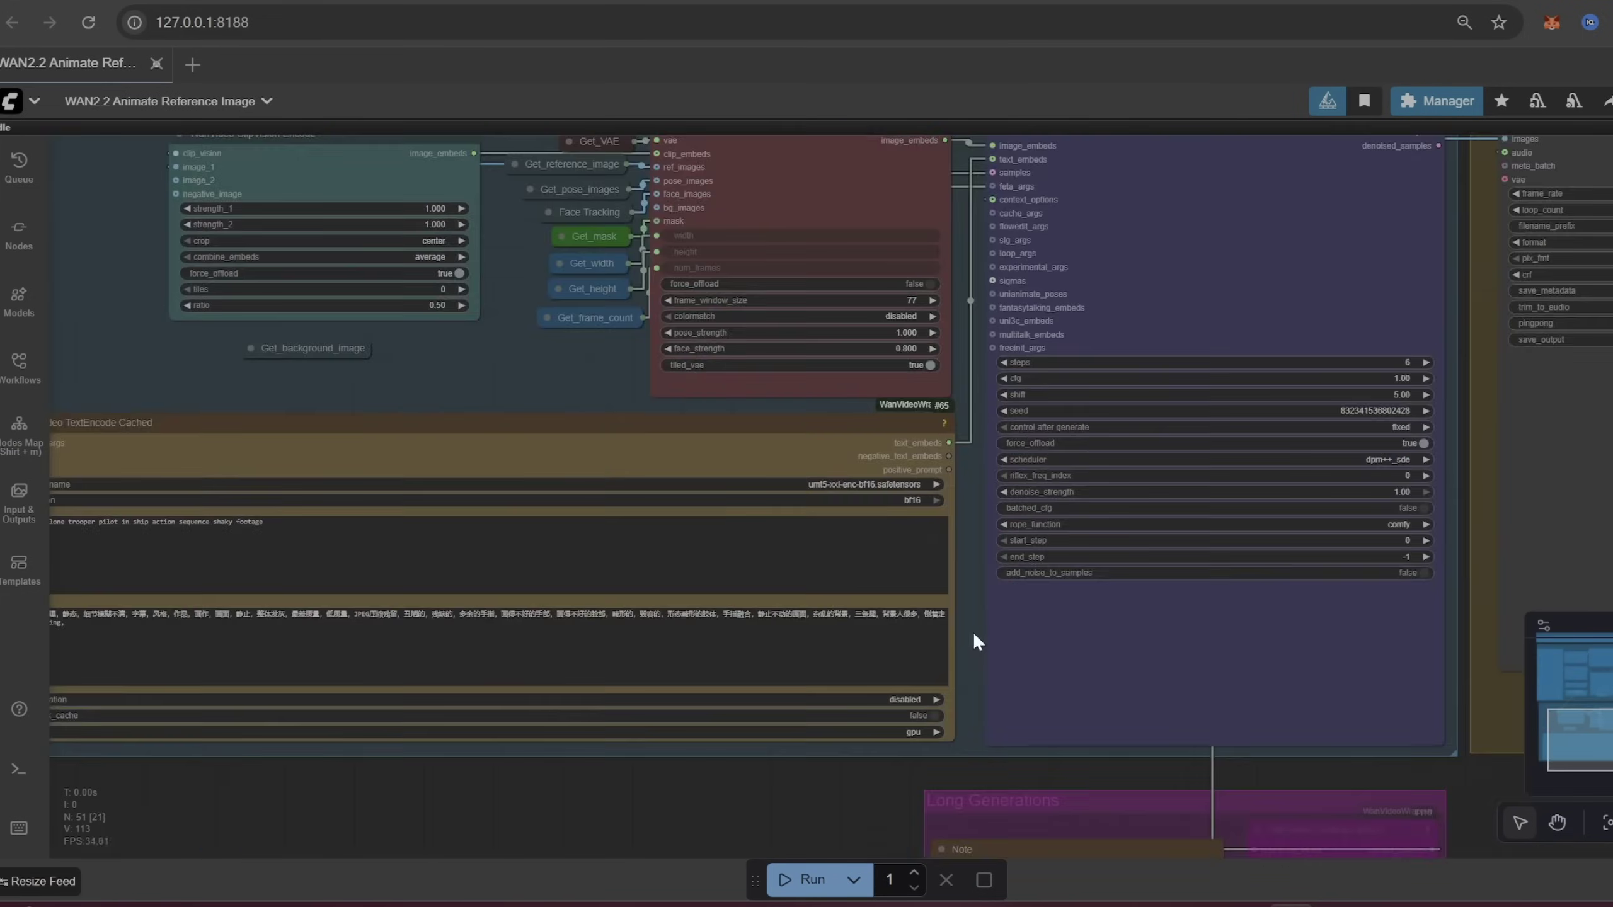
left_click_drag(972, 631, 930, 381)
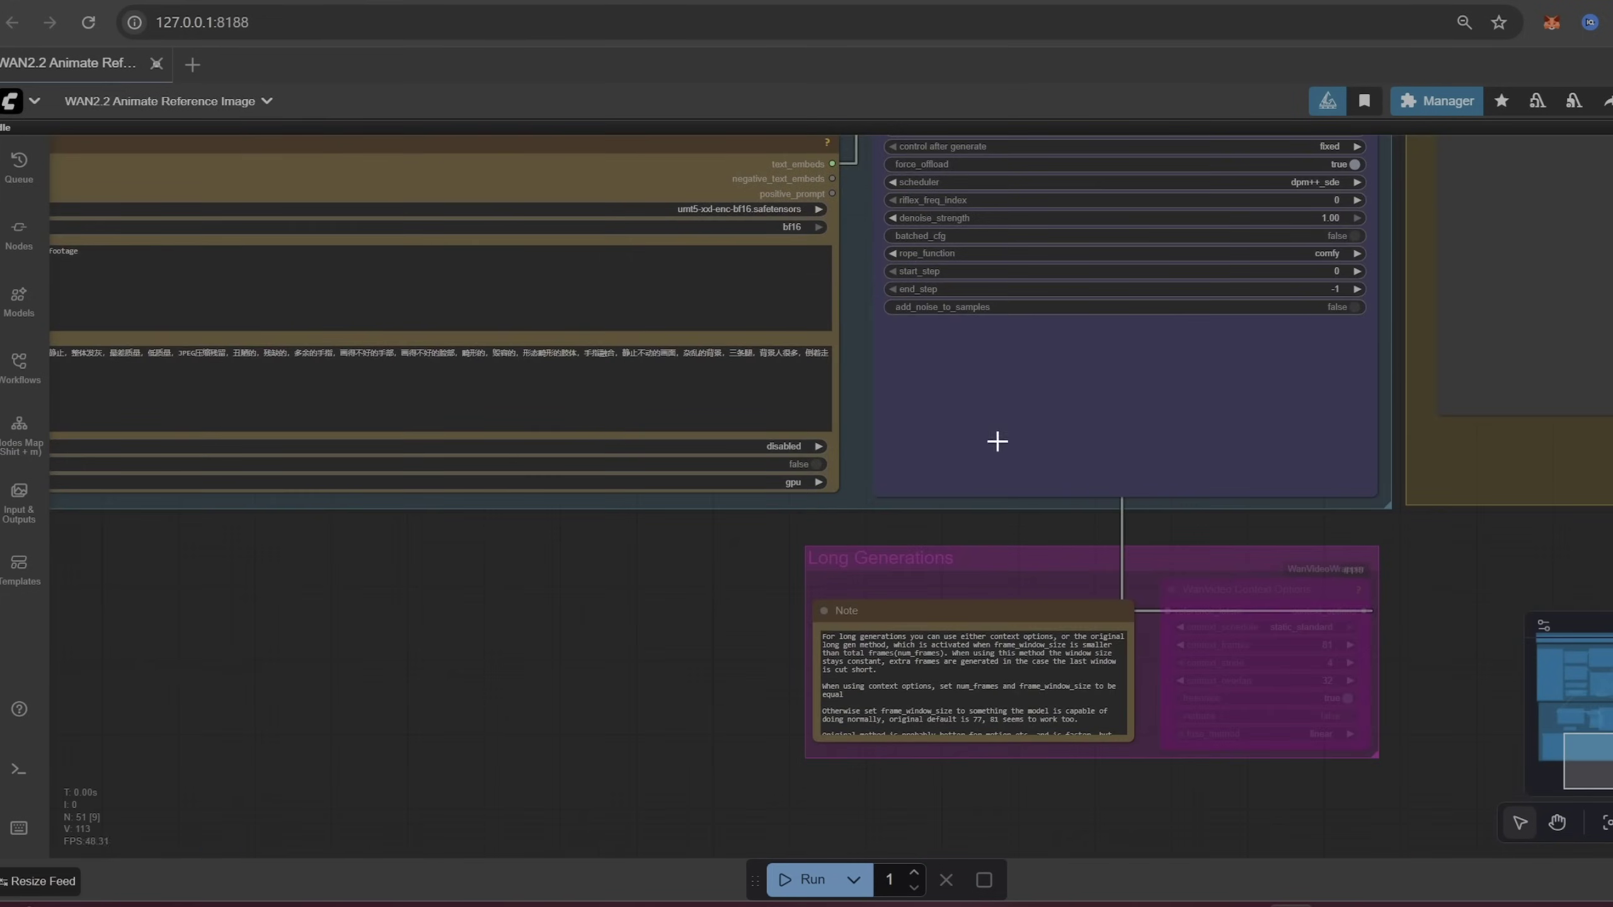
scroll(997, 441, "down", 3)
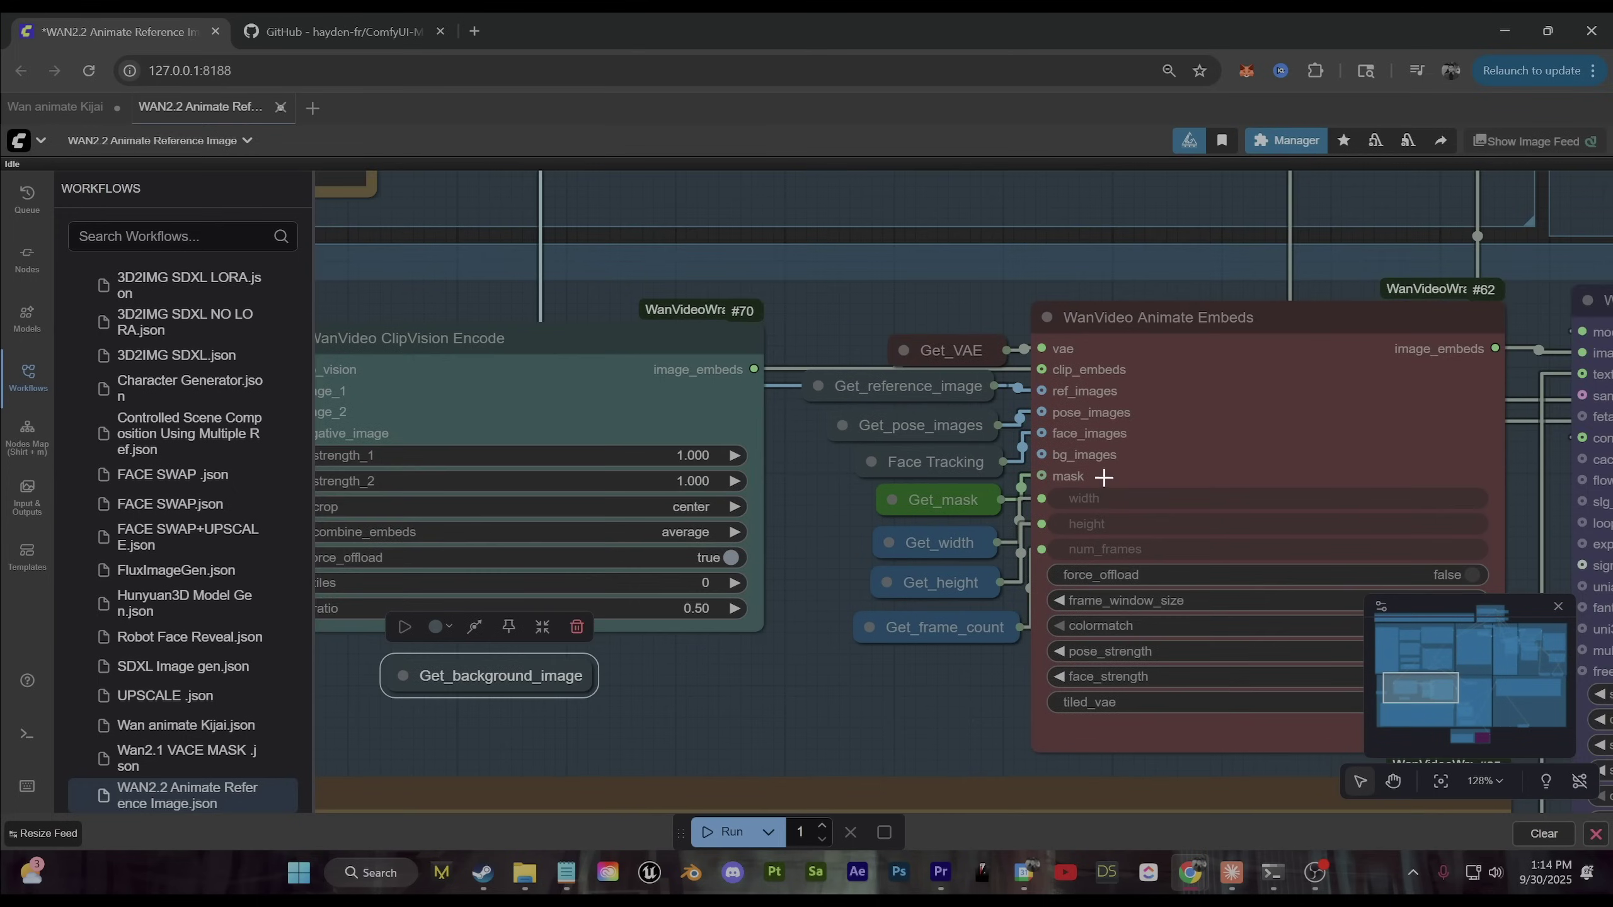
Step: Examine the image and mask inputs of WanVideo Animate Embeds and the prompts in the WanVideo TextEncode Cached node
scroll(978, 443, "up", 5)
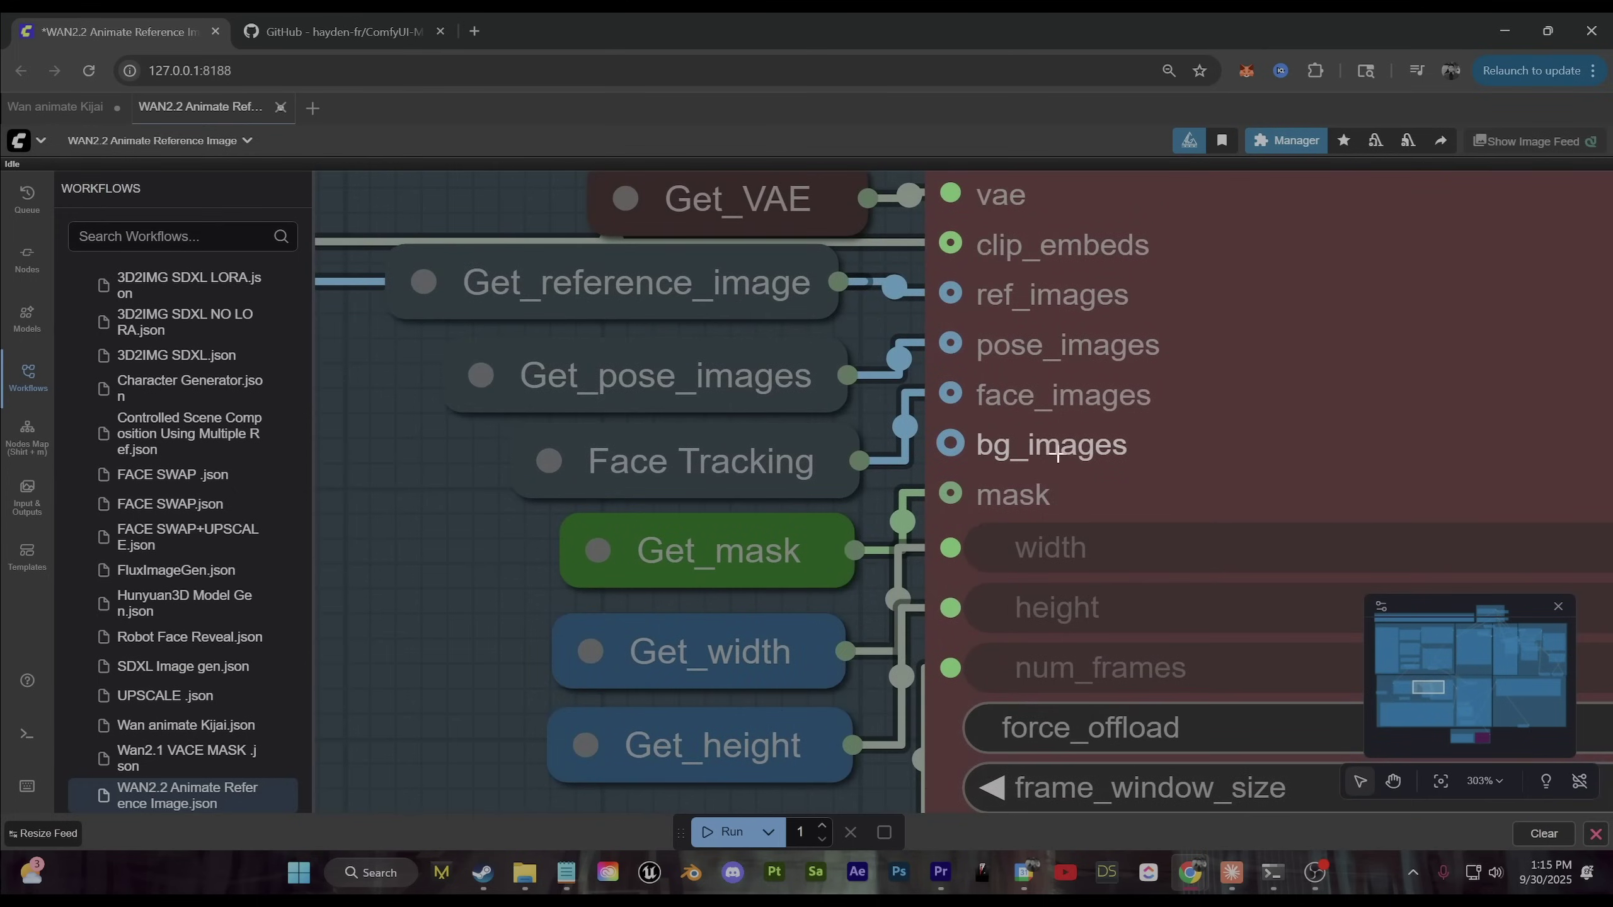
scroll(1058, 455, "down", 13)
left_click_drag(692, 725, 1010, 686)
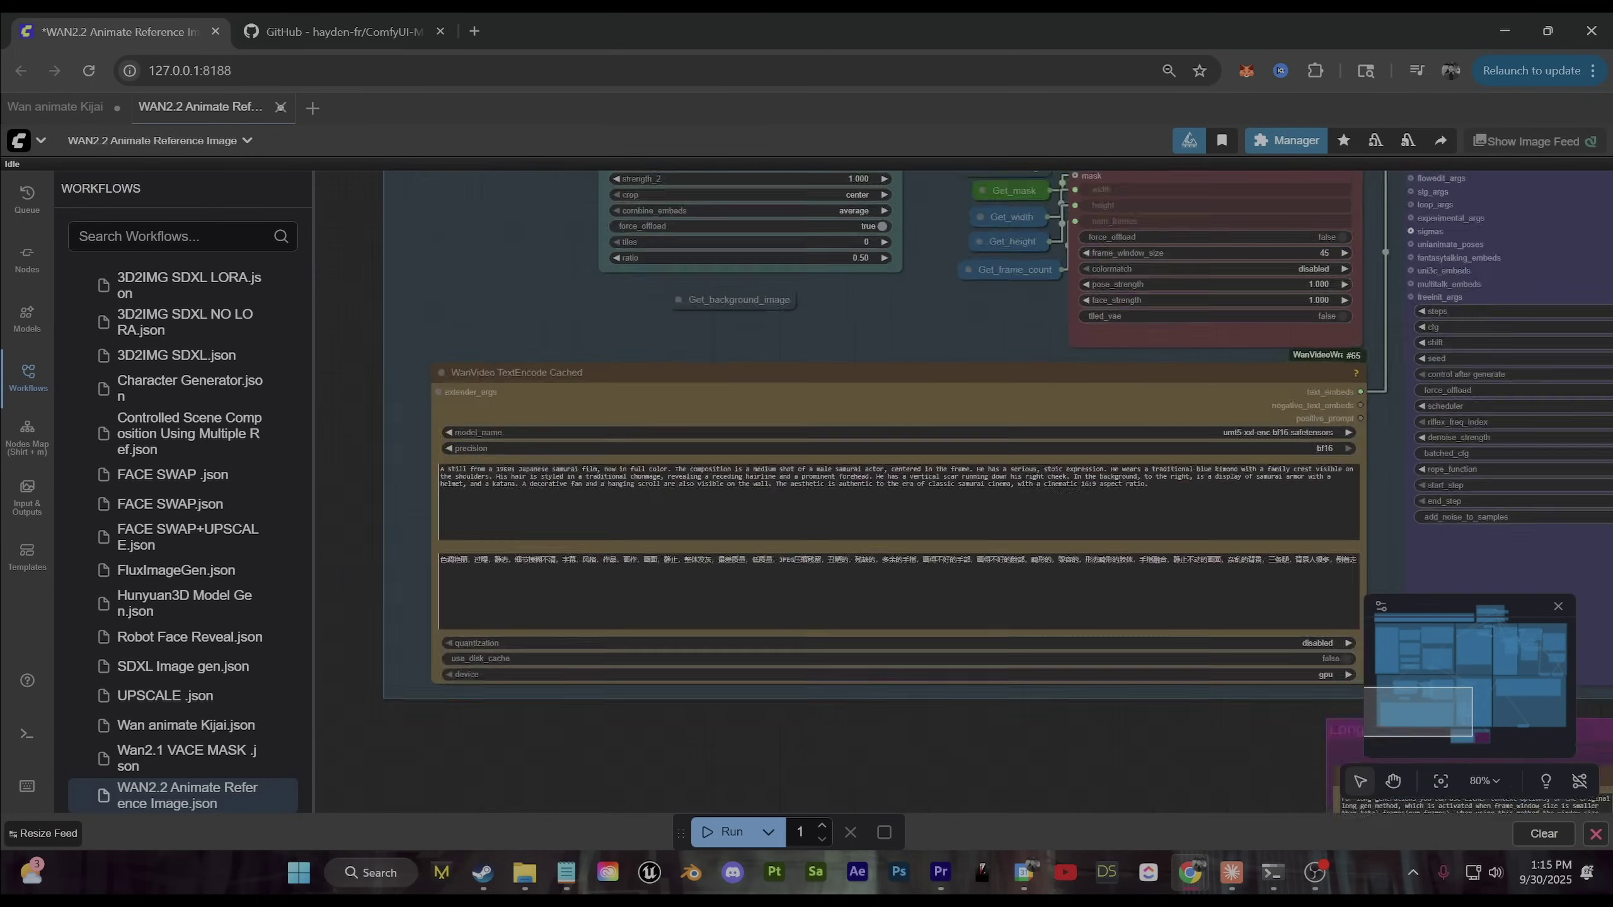
scroll(749, 533, "up", 1)
left_click_drag(611, 541, 682, 602)
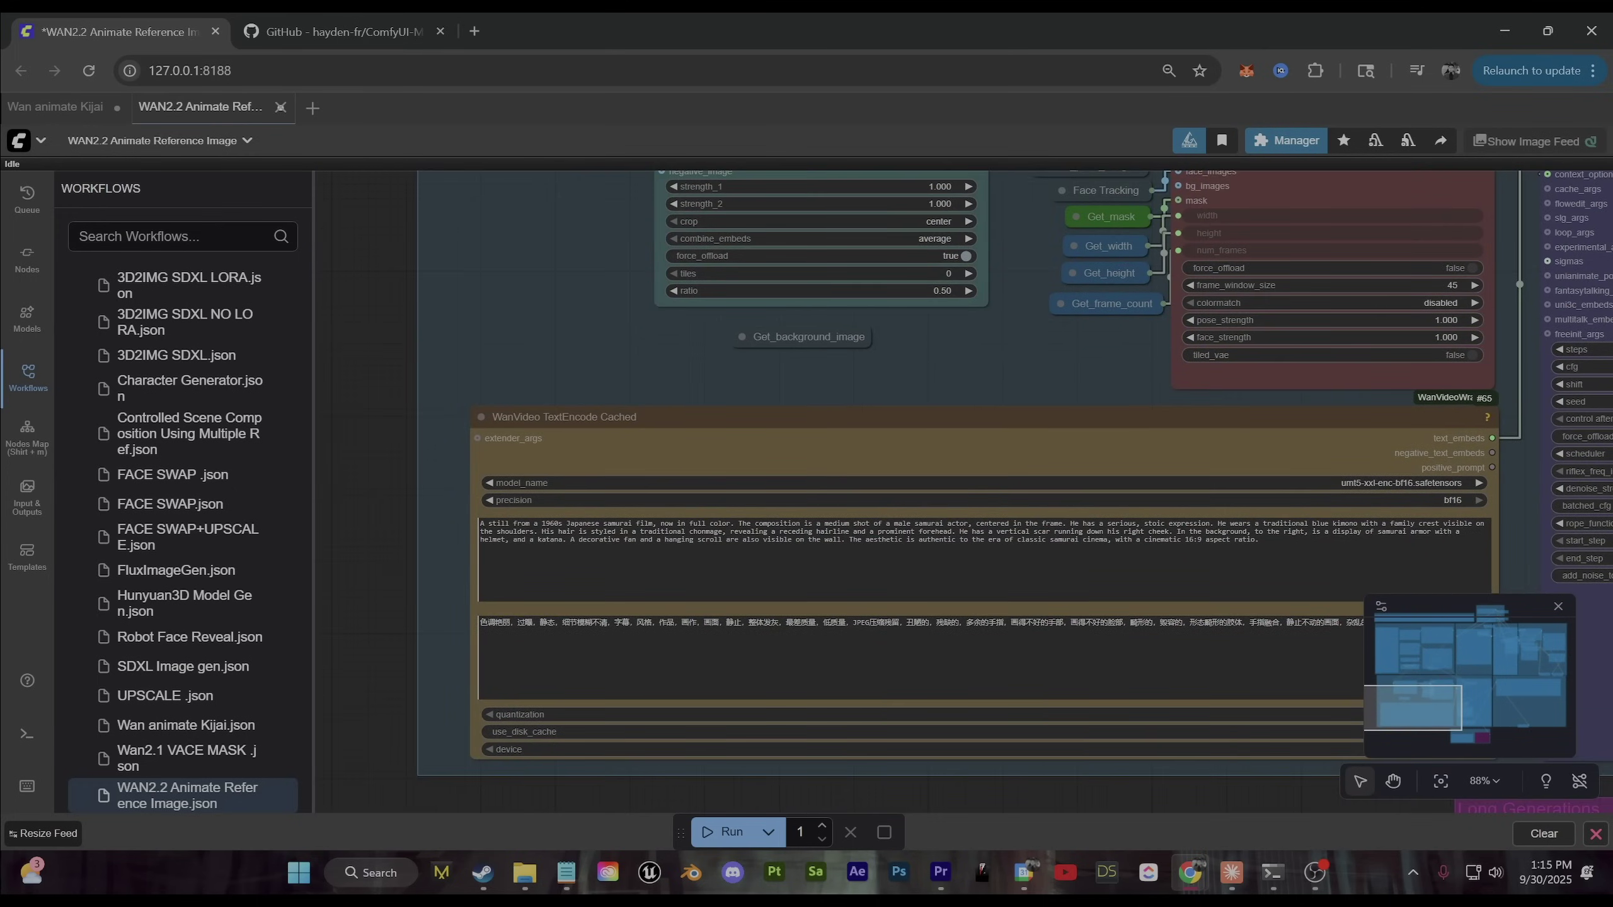
scroll(945, 679, "up", 1)
scroll(826, 587, "down", 9)
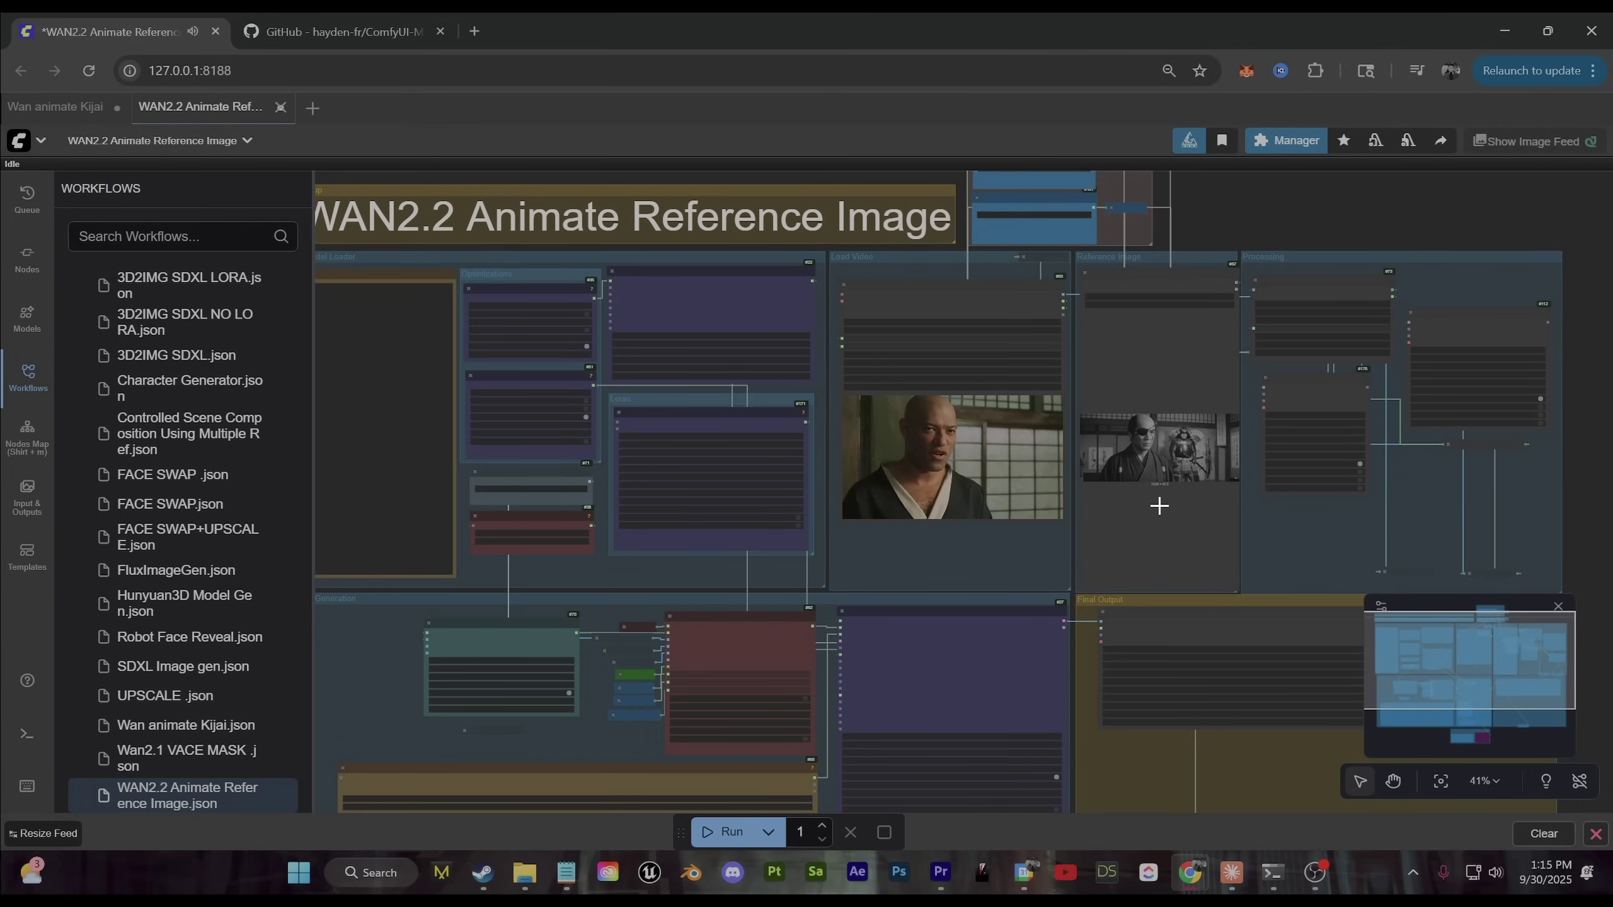
scroll(640, 498, "up", 9)
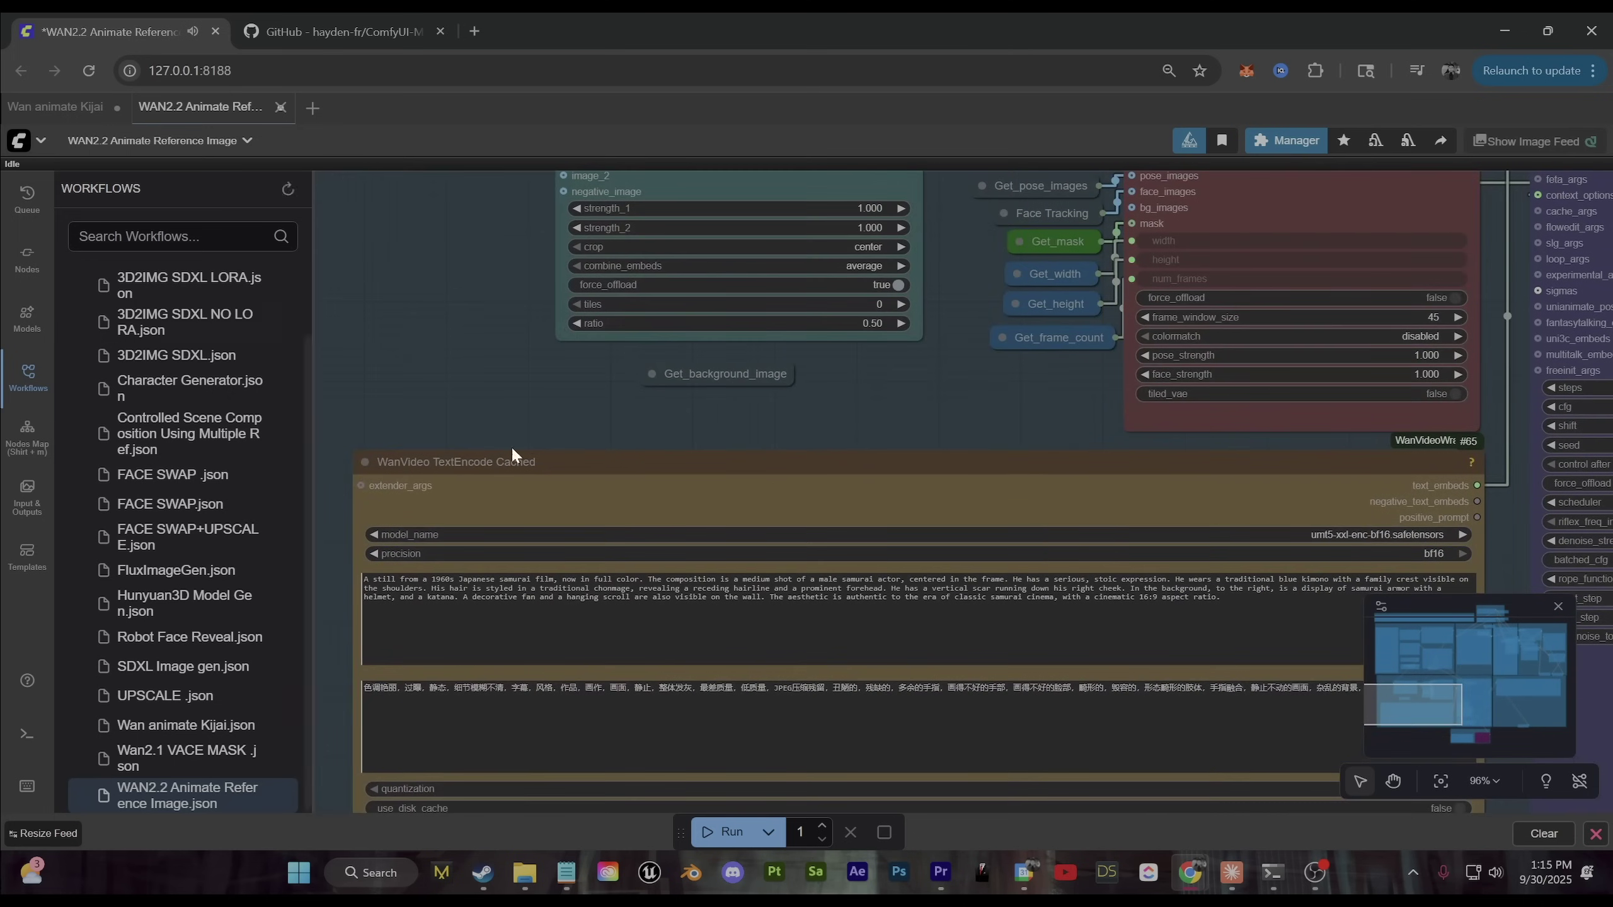
scroll(875, 480, "down", 3)
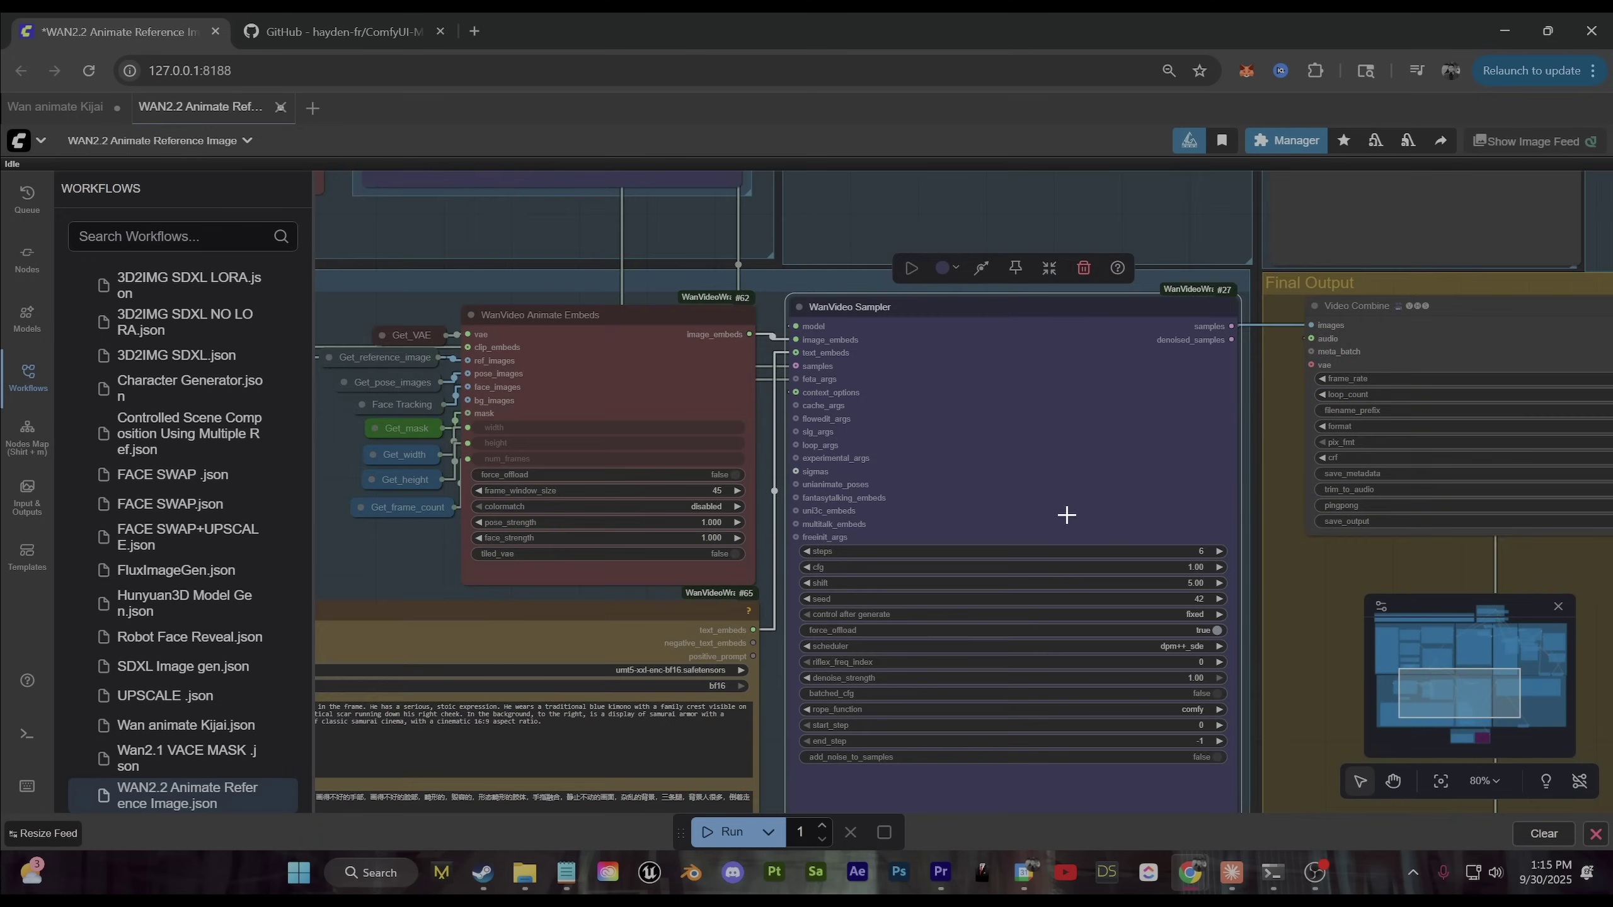
Step: Examine the steps, cfg, shift, seed and scheduler settings of the WanVideo Sampler node
left_click_drag(1065, 515, 928, 406)
scroll(1162, 651, "up", 4)
left_click_drag(1106, 476, 1193, 547)
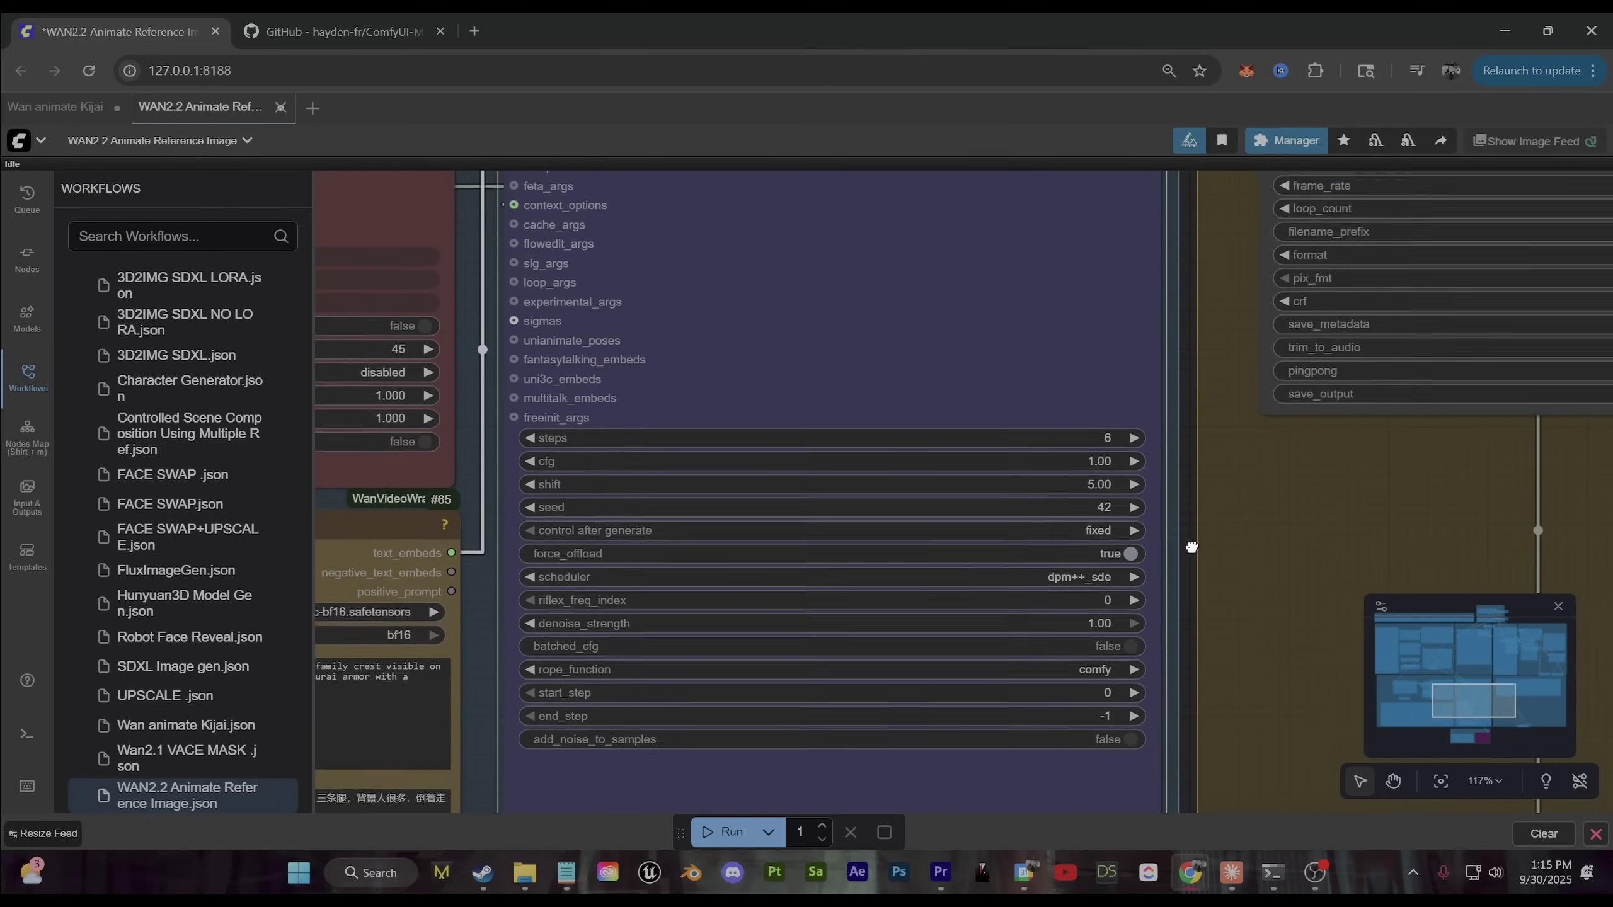
scroll(1192, 547, "up", 1)
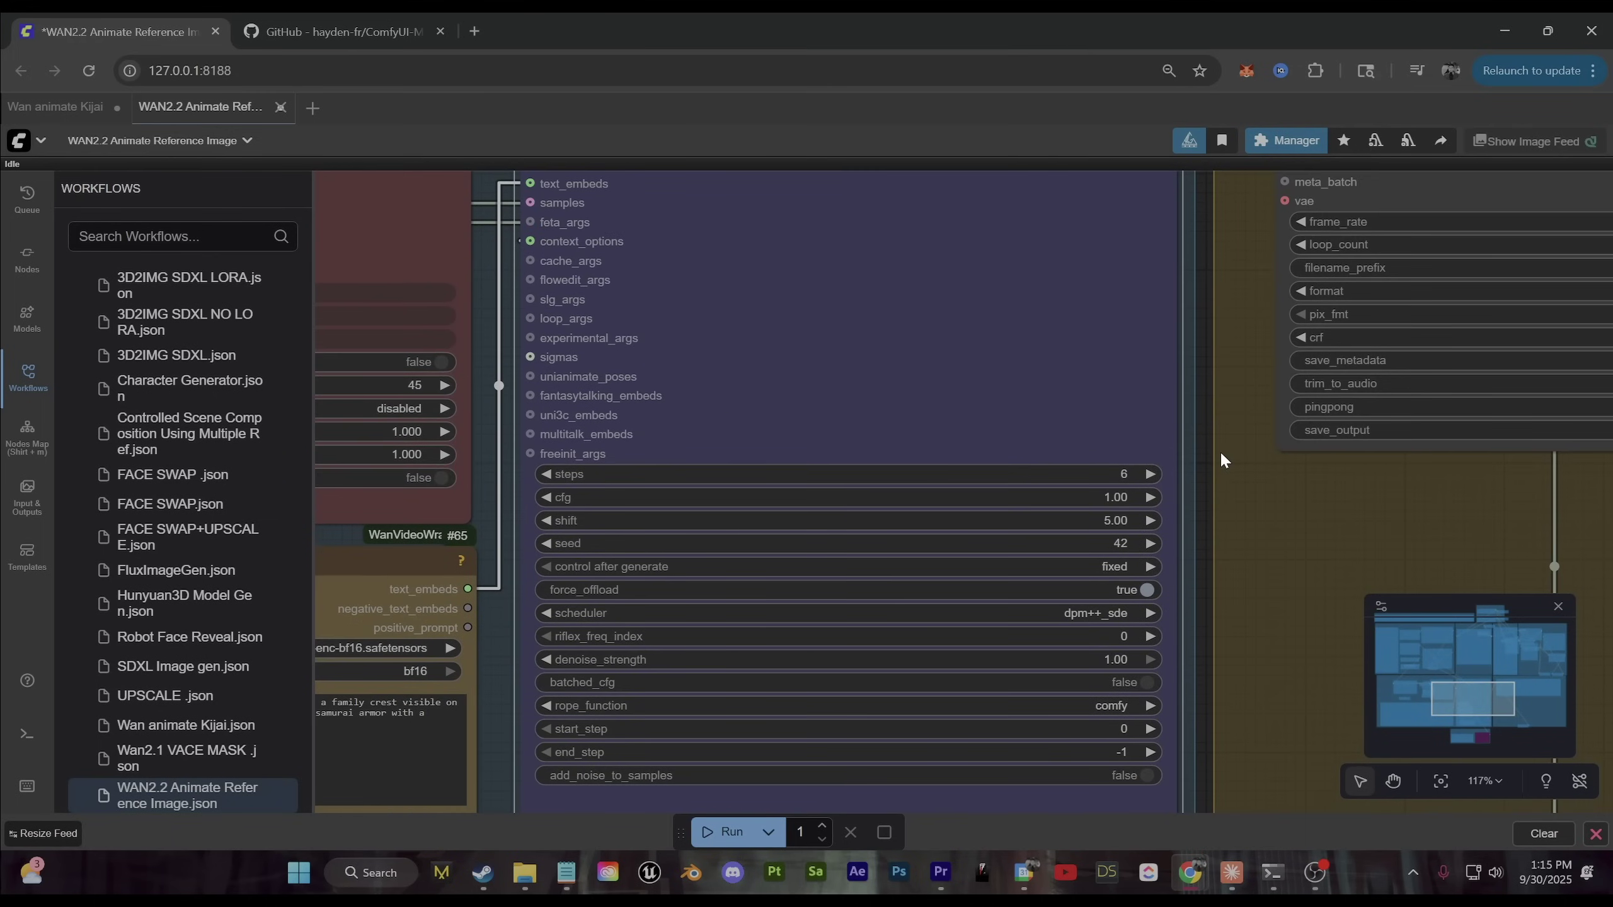
scroll(1216, 440, "down", 2)
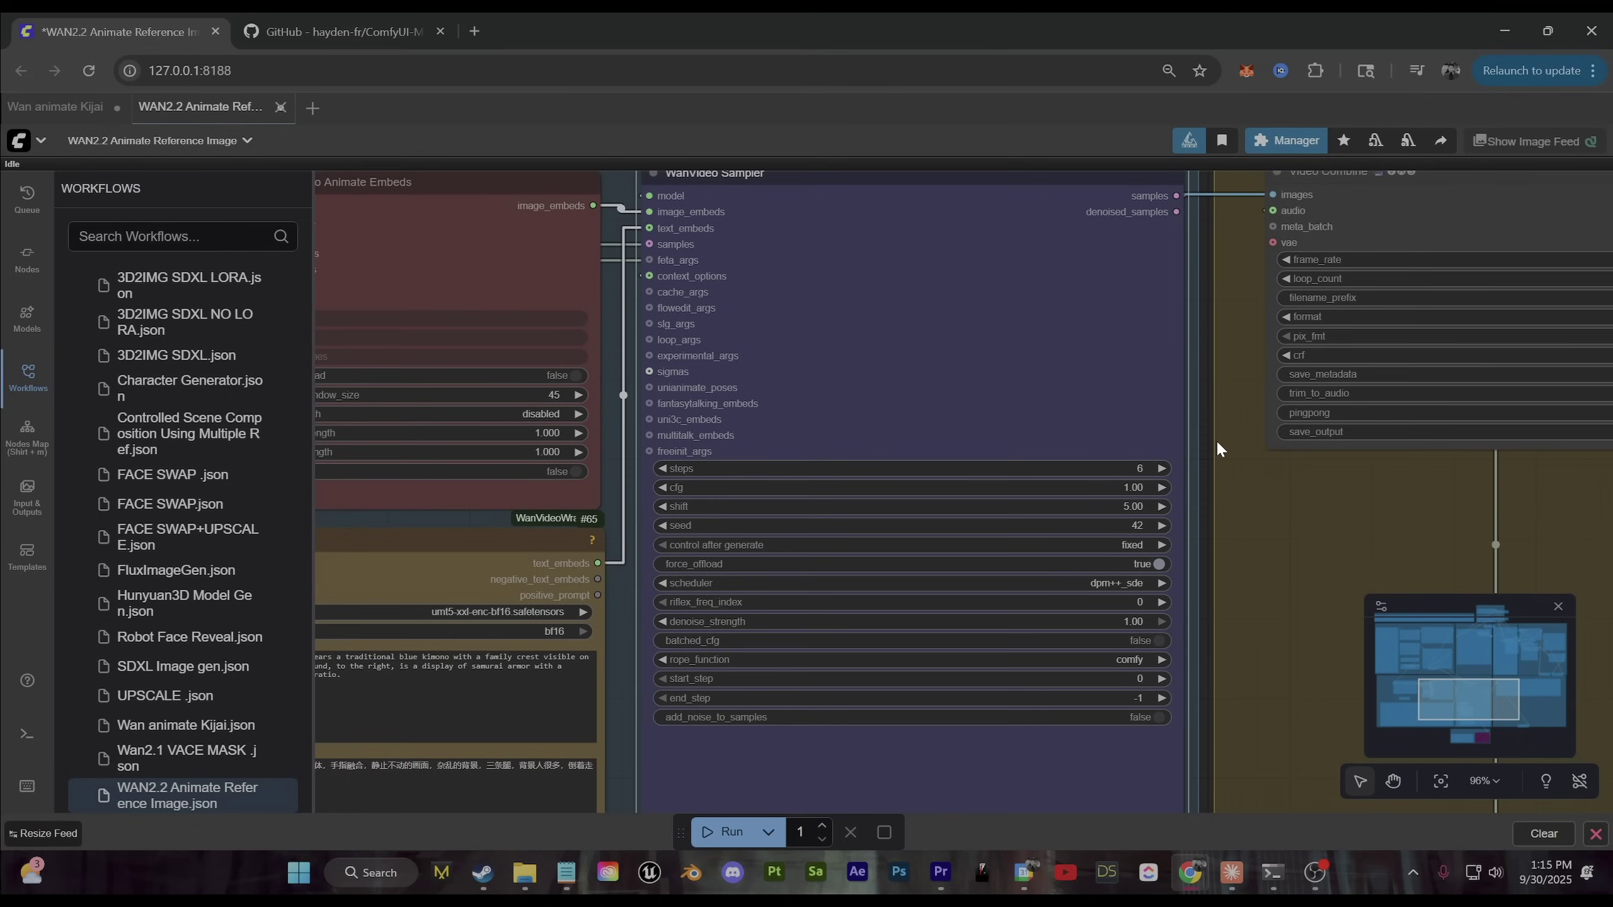
scroll(1217, 502, "down", 5)
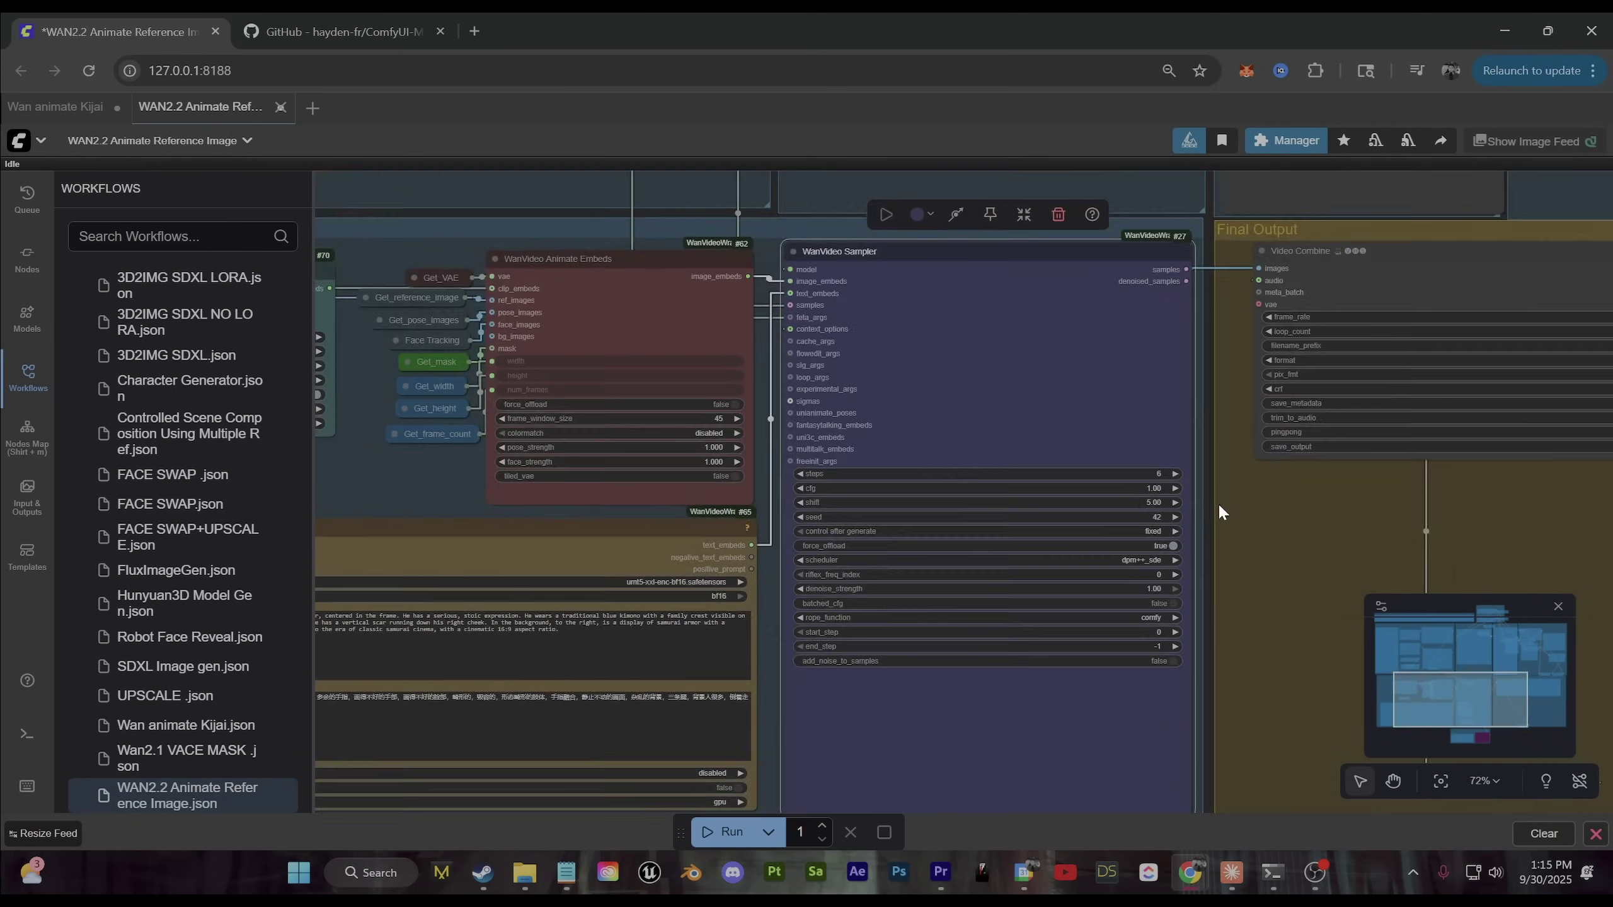
Step: Examine the Final Output group's Video Combine node together with the Load Video, Reference Image and Processing groups
left_click_drag(1168, 520, 1235, 756)
scroll(1198, 504, "up", 1)
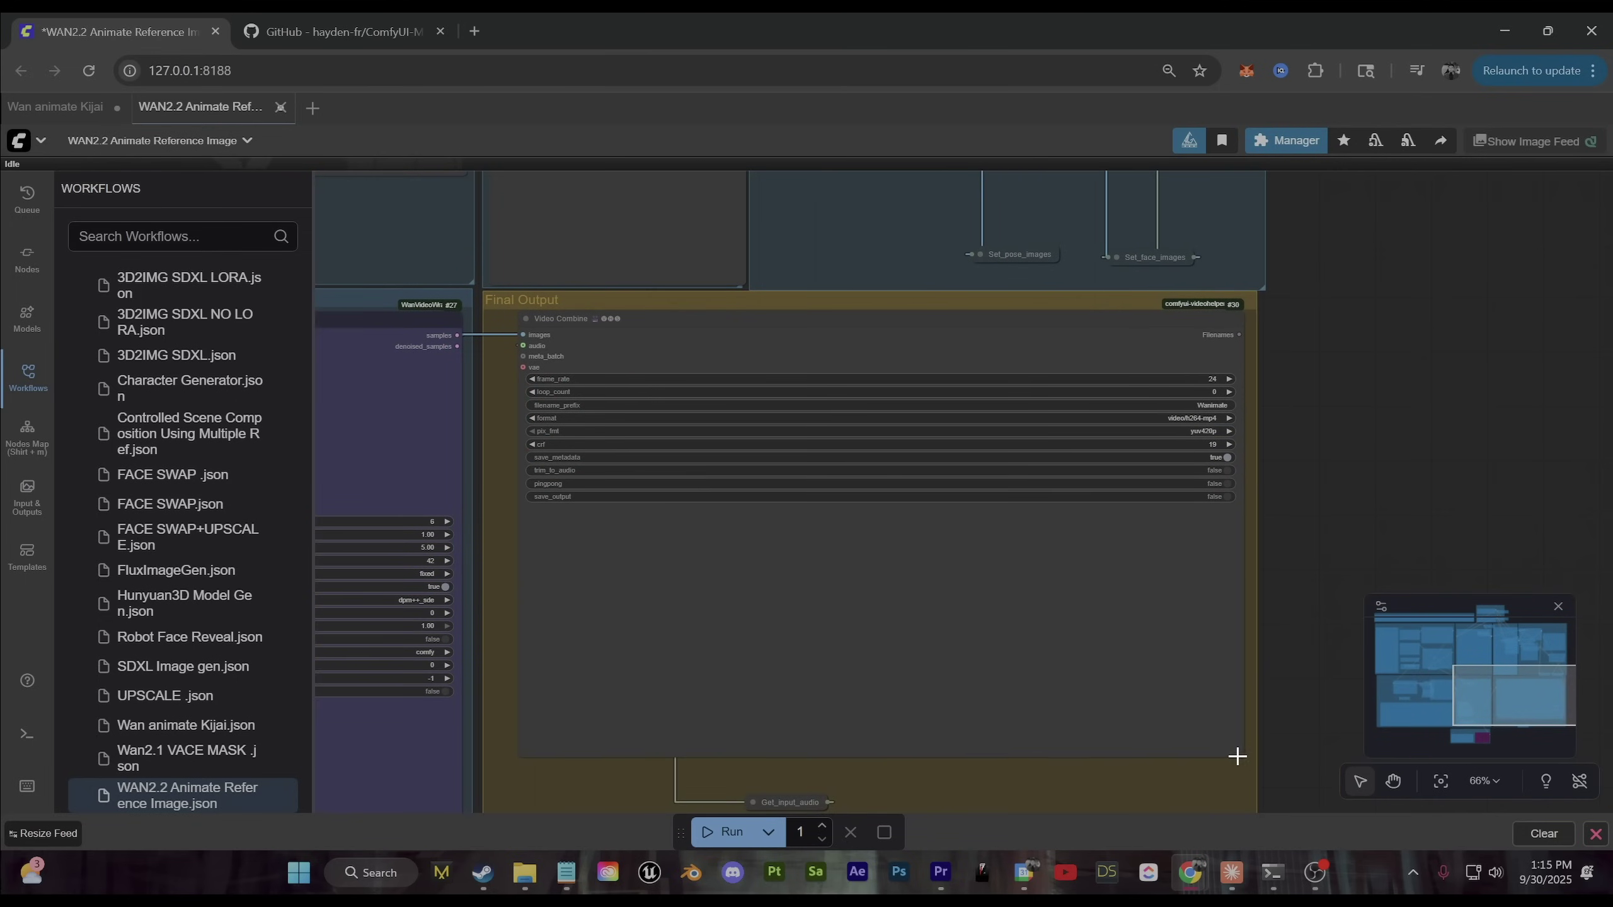
left_click(1386, 624)
scroll(985, 580, "up", 1)
left_click_drag(985, 580, 351, 293)
scroll(351, 293, "down", 3)
left_click_drag(1113, 654, 623, 505)
scroll(623, 505, "down", 7)
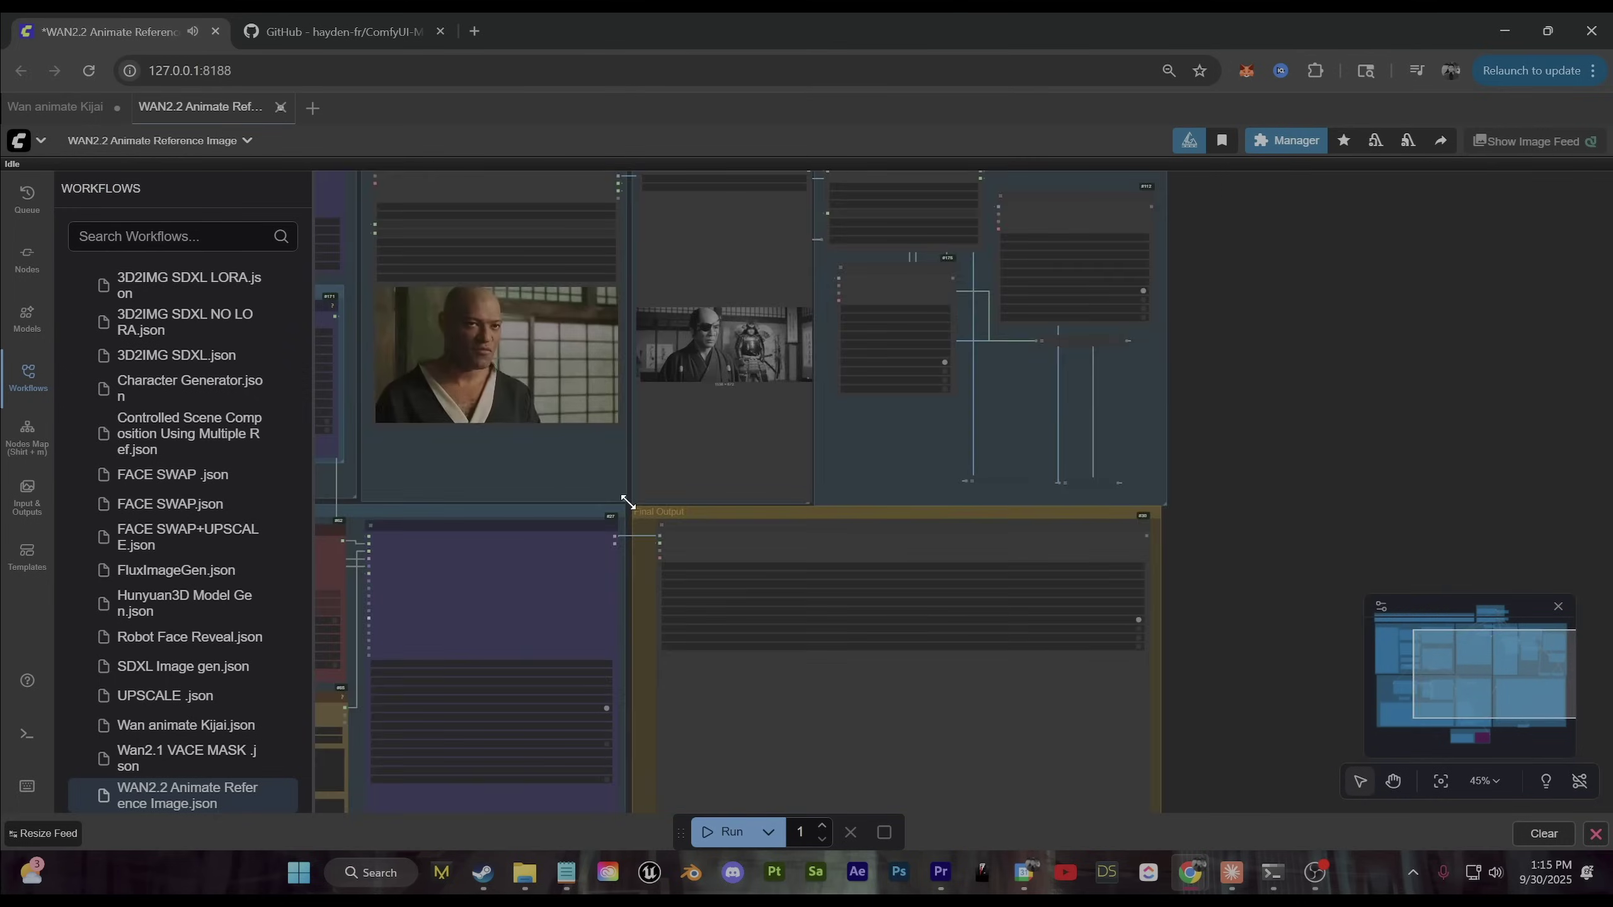
left_click_drag(460, 389, 611, 399)
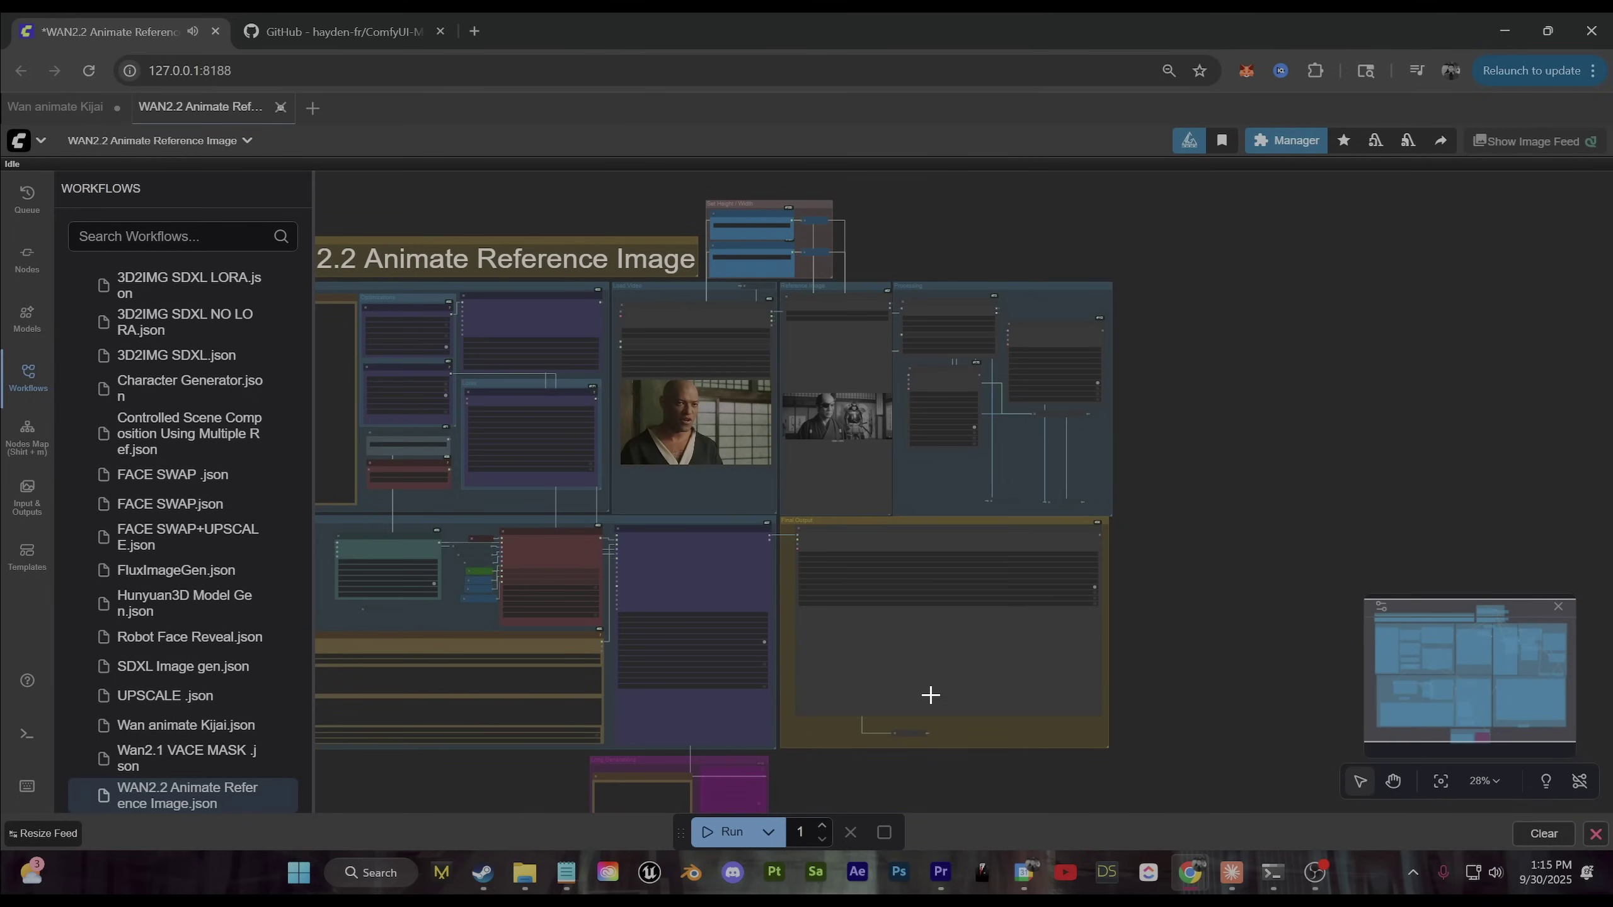
Step: Examine the note in the Long Generations group about context options and frame_window_size
scroll(929, 695, "up", 8)
left_click_drag(700, 677, 983, 551)
scroll(983, 550, "down", 4)
left_click_drag(953, 443, 1010, 397)
scroll(974, 588, "down", 1)
scroll(789, 551, "up", 12)
mouse_move(683, 469)
left_mouse_down()
mouse_move(708, 475)
mouse_move(695, 496)
left_mouse_up()
left_click(471, 544)
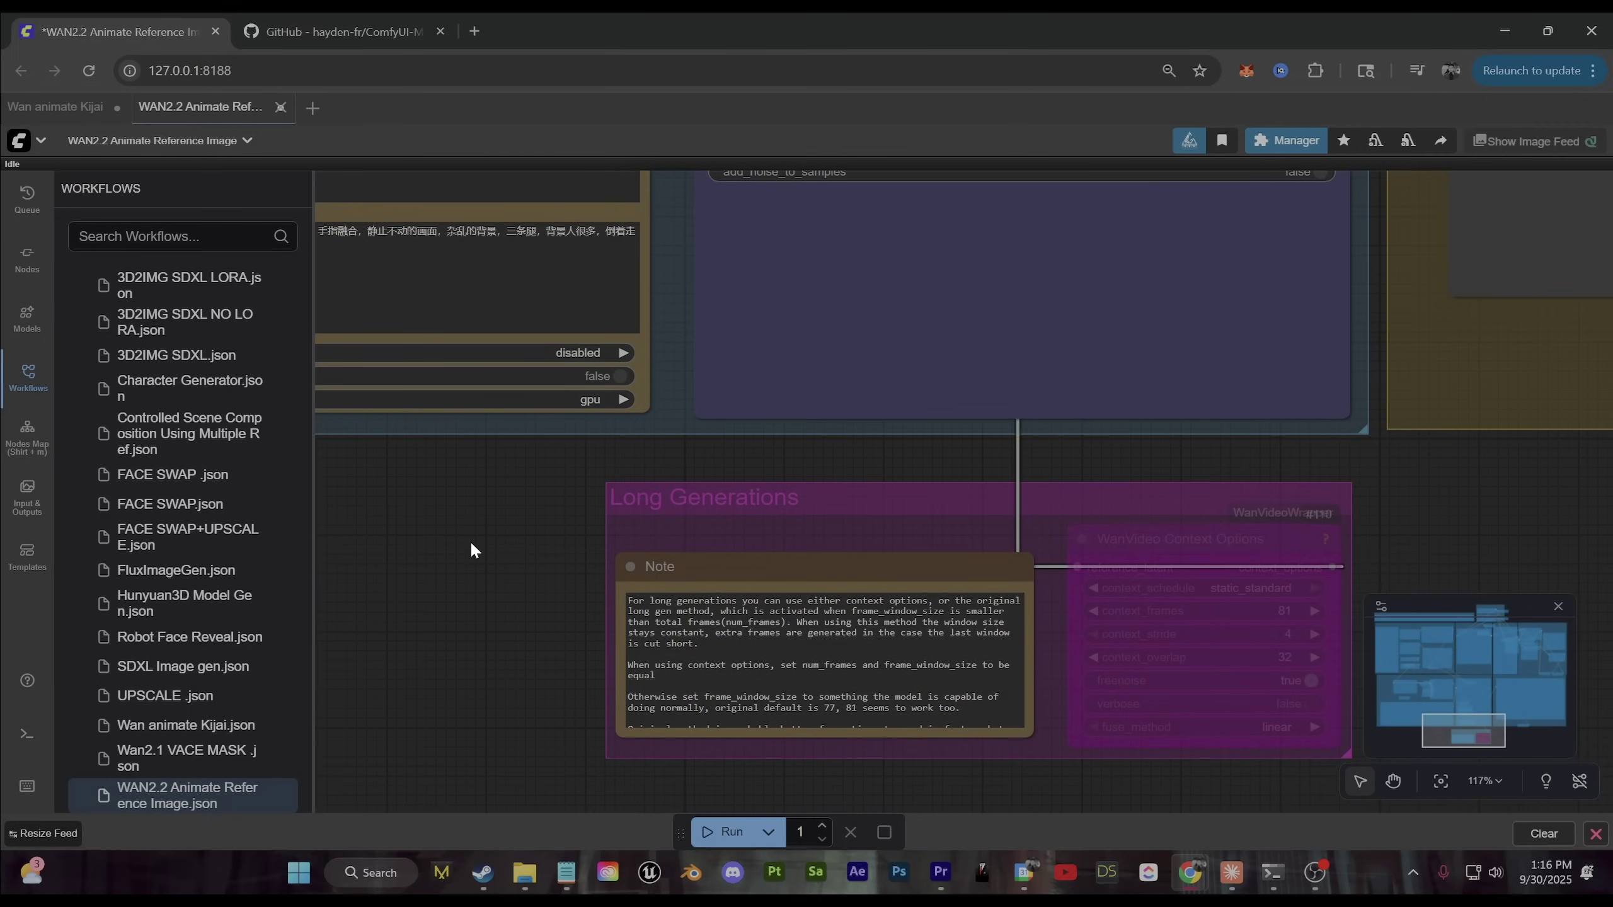
Step: Enable the bypassed WanVideo Context Options node and examine its settings alongside the Long Generations note
left_click_drag(1183, 545, 898, 502)
left_click(897, 502)
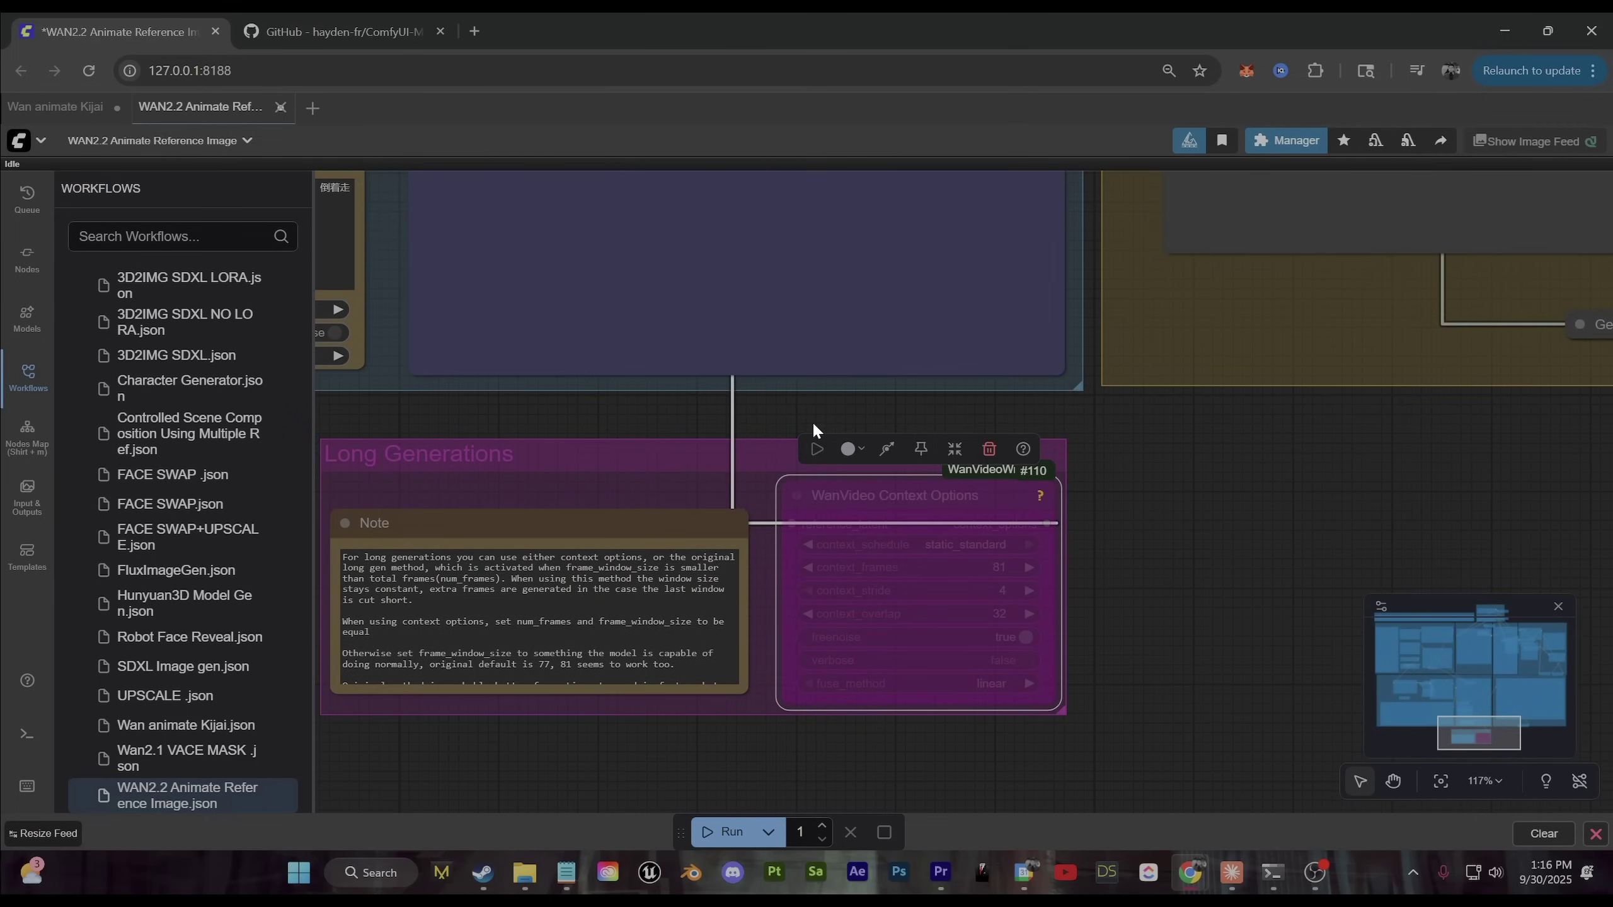
scroll(888, 512, "up", 5)
scroll(935, 502, "down", 4)
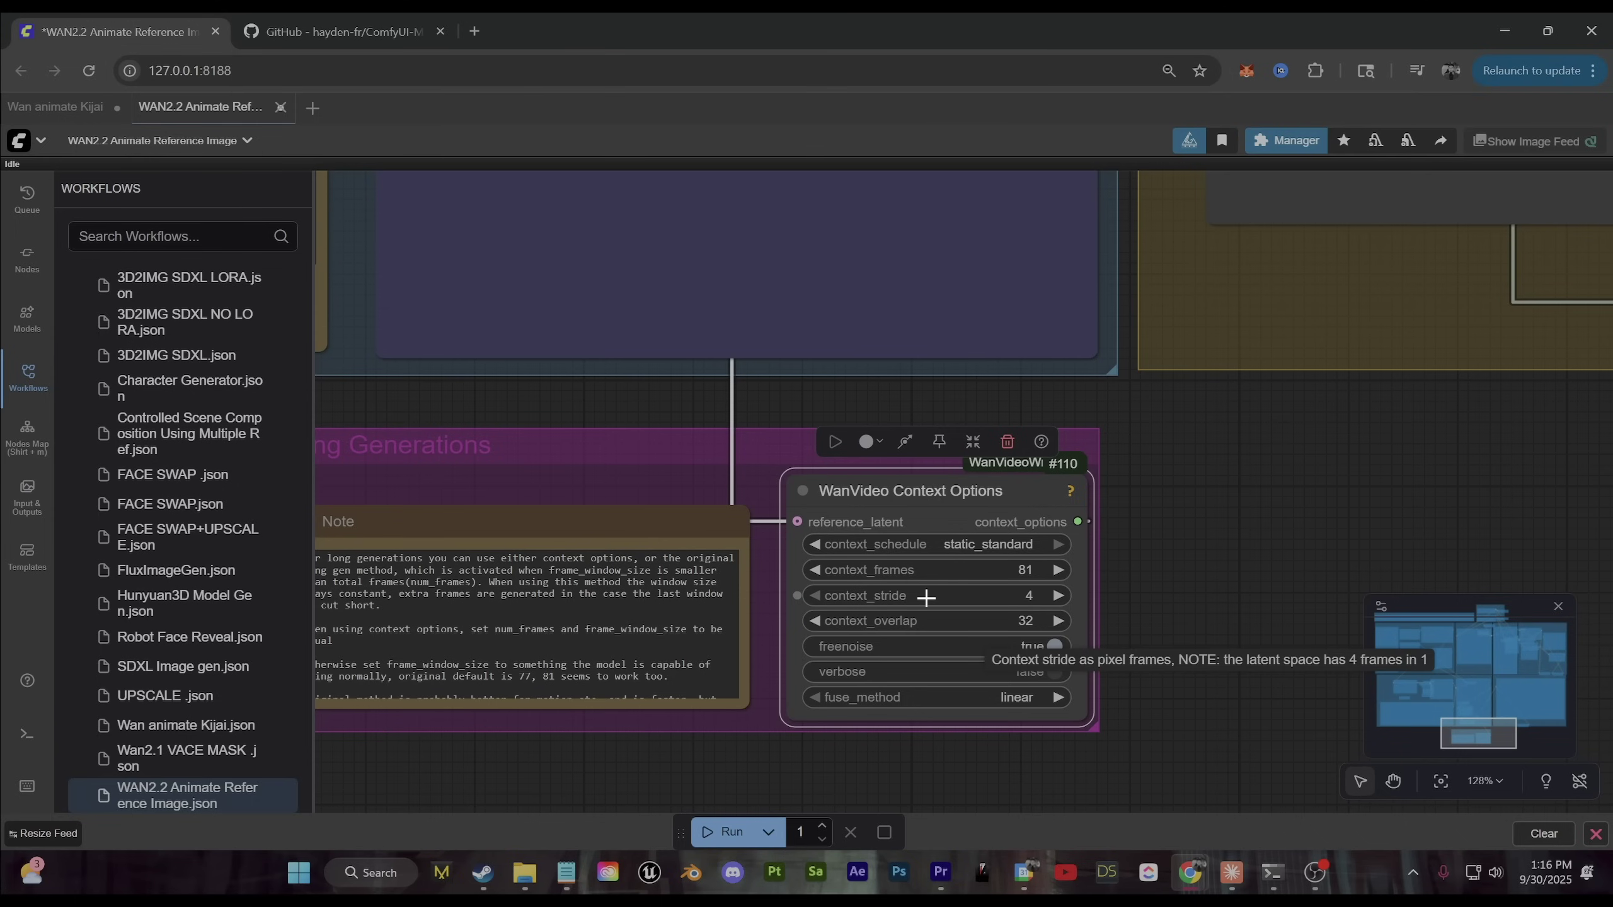
left_click_drag(799, 588, 1094, 602)
scroll(814, 638, "down", 1)
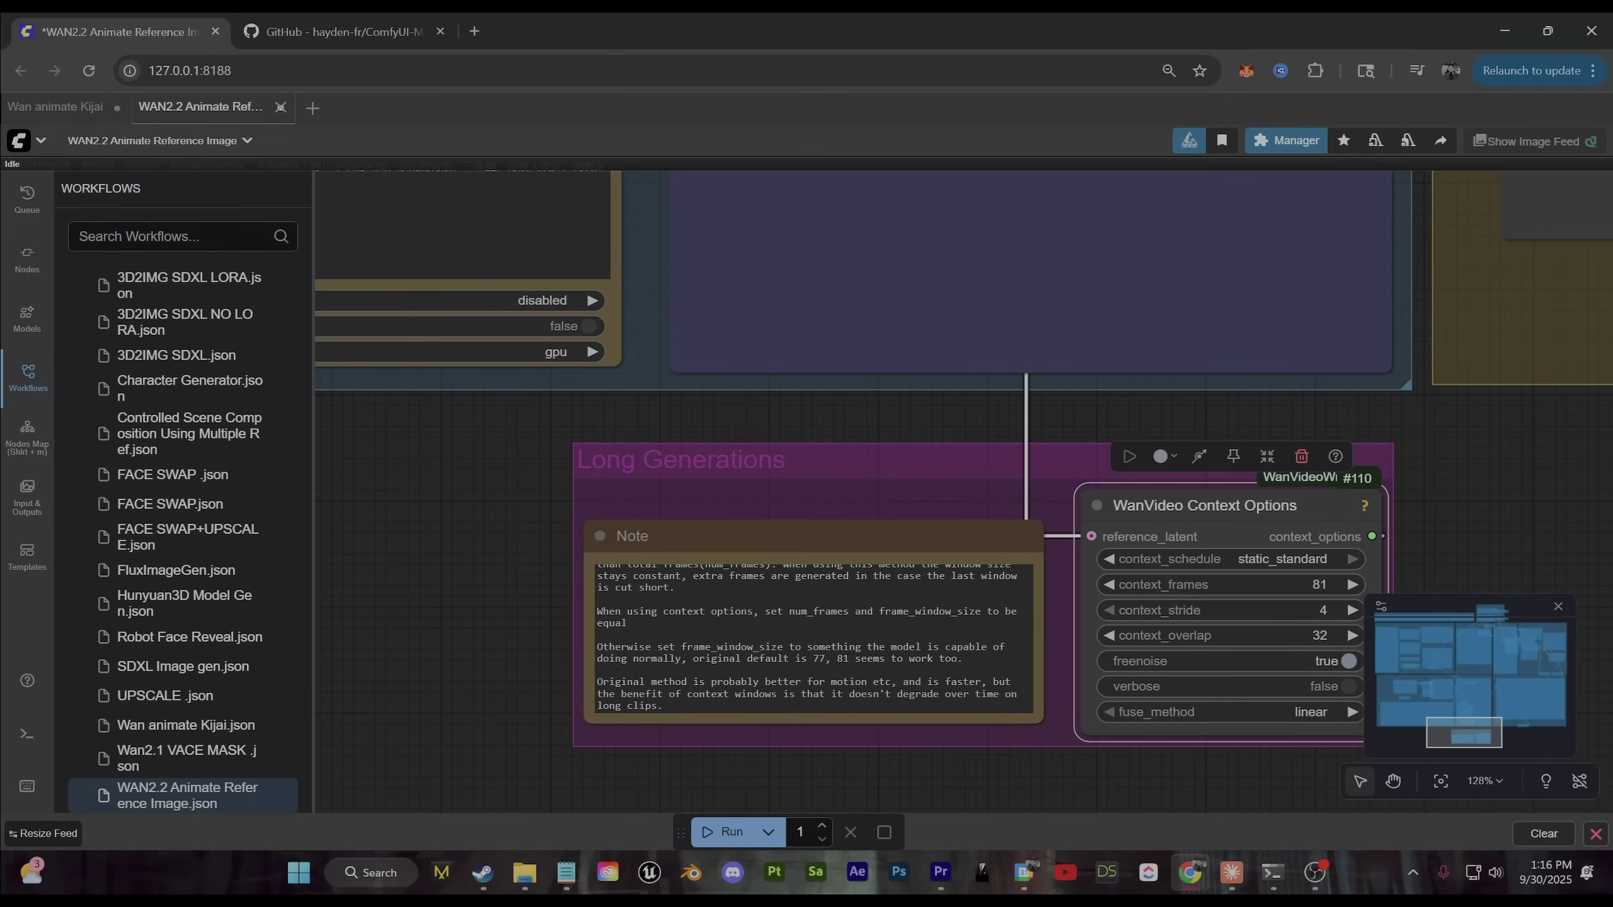
scroll(1037, 639, "down", 3)
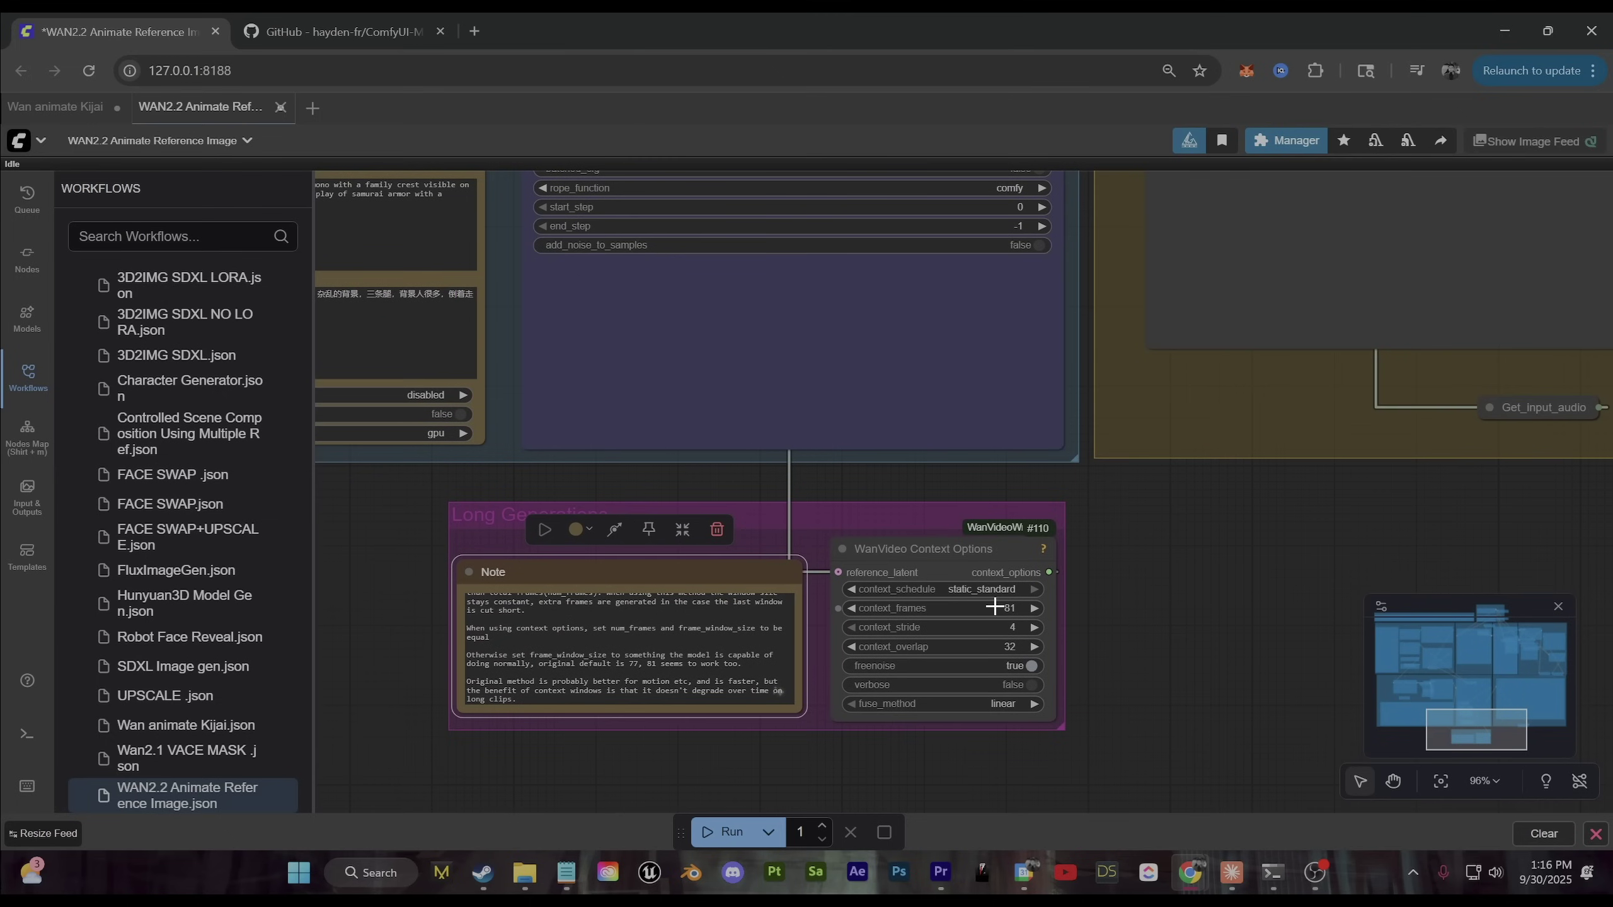
Step: Examine the frame_window_size setting of the WanVideo Animate Embeds node
left_click_drag(809, 594, 888, 518)
scroll(920, 625, "up", 3)
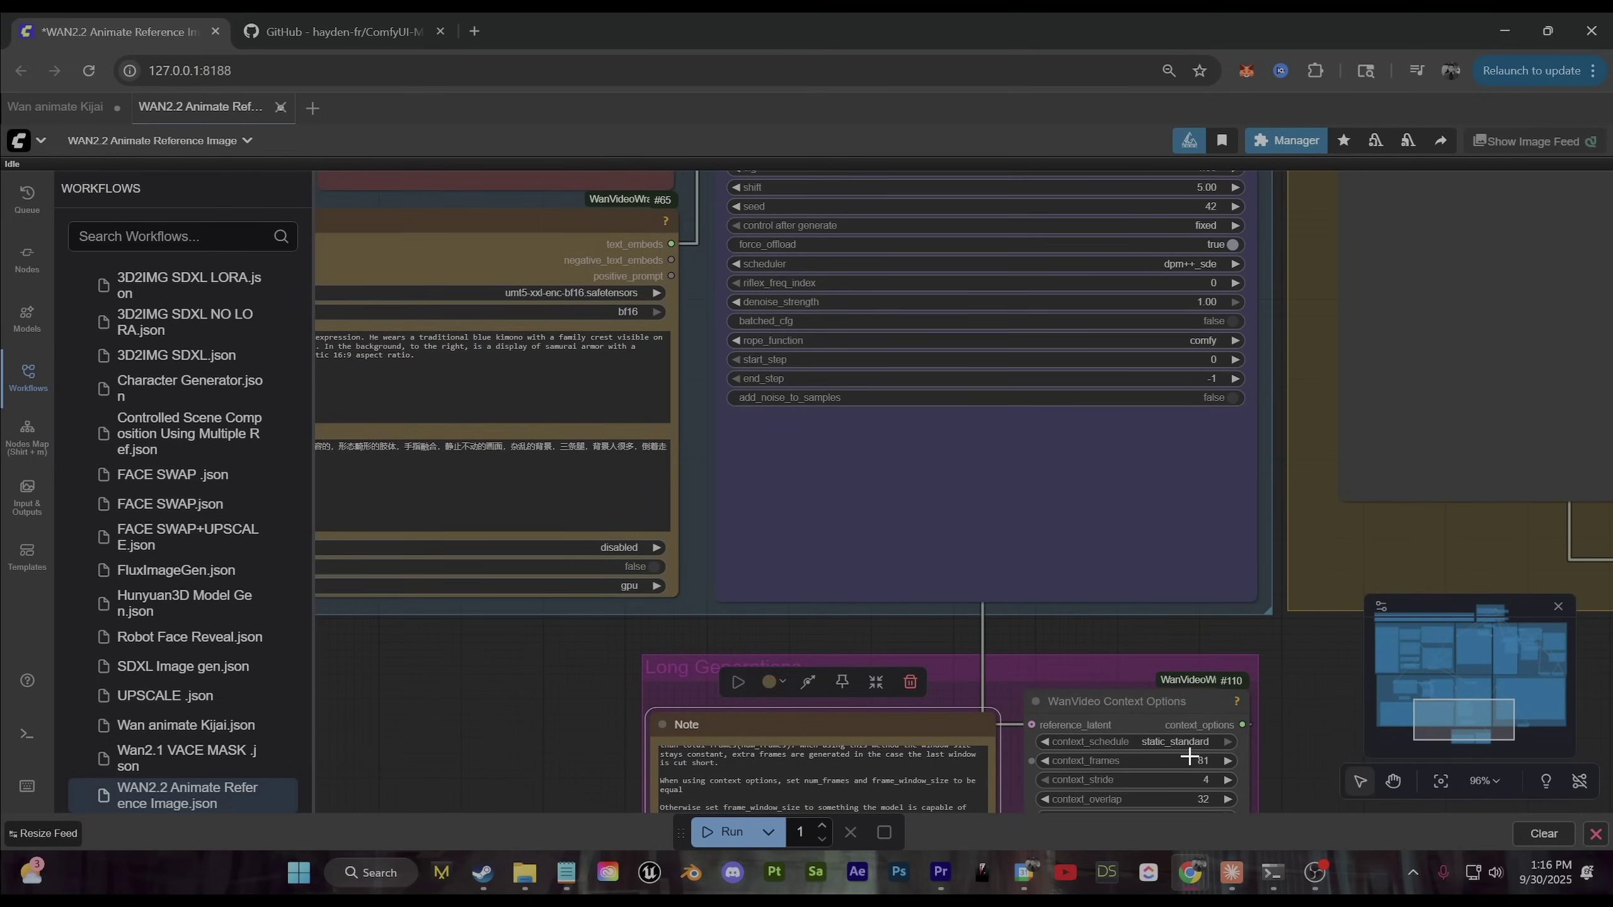
left_click_drag(674, 452, 907, 643)
left_click_drag(851, 426, 947, 674)
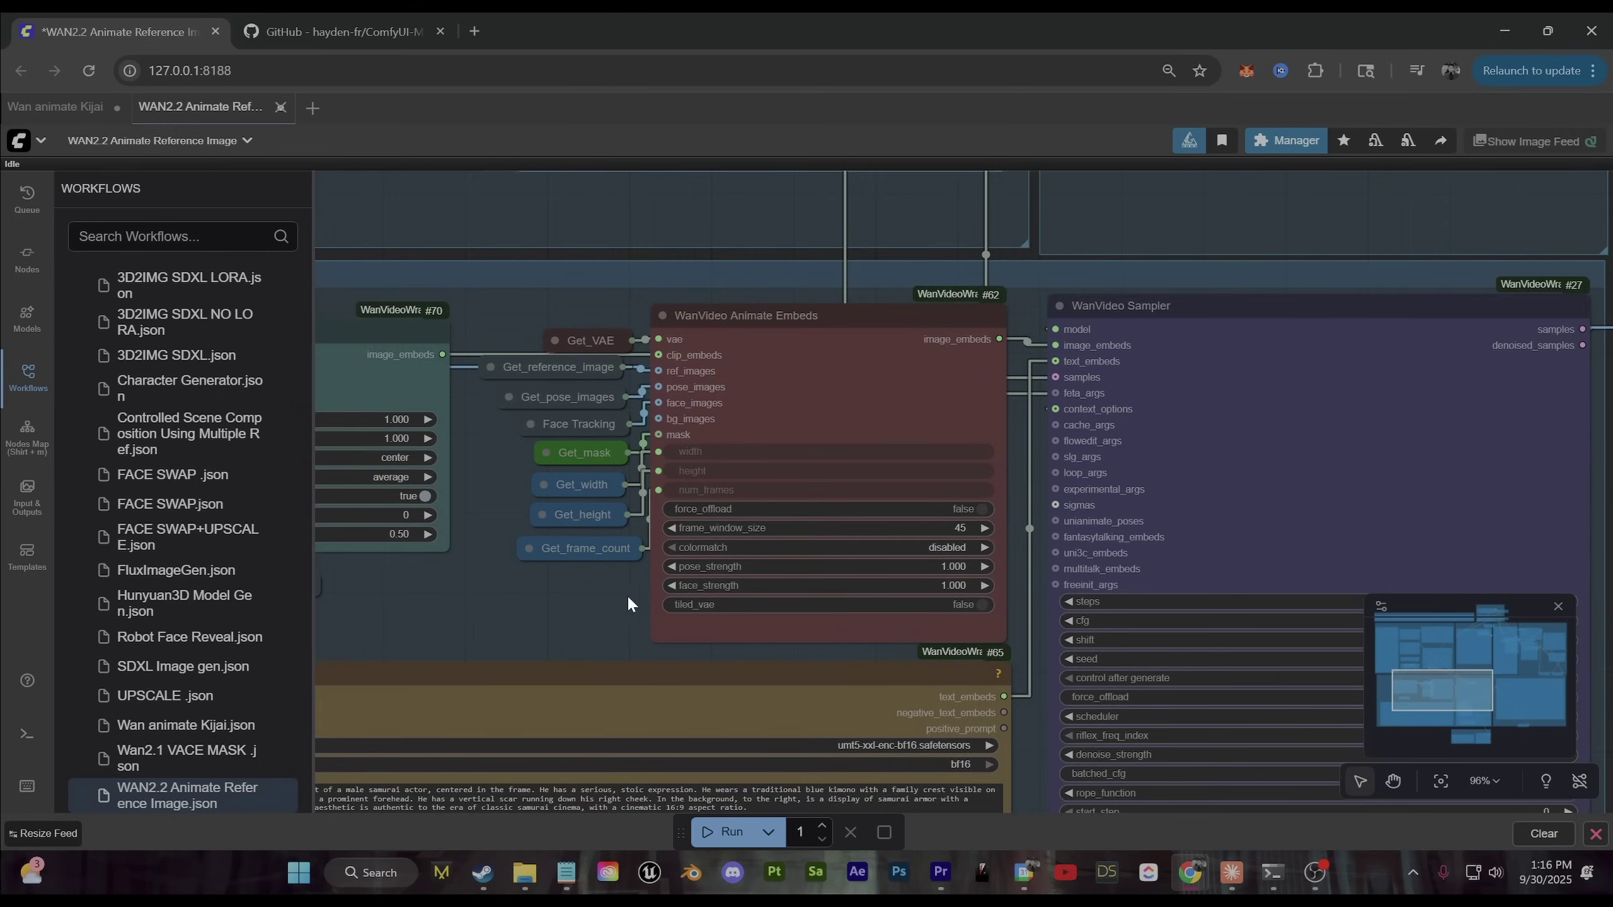
scroll(752, 324, "up", 3)
left_click(751, 312)
left_click_drag(595, 711, 615, 620)
scroll(615, 619, "down", 2)
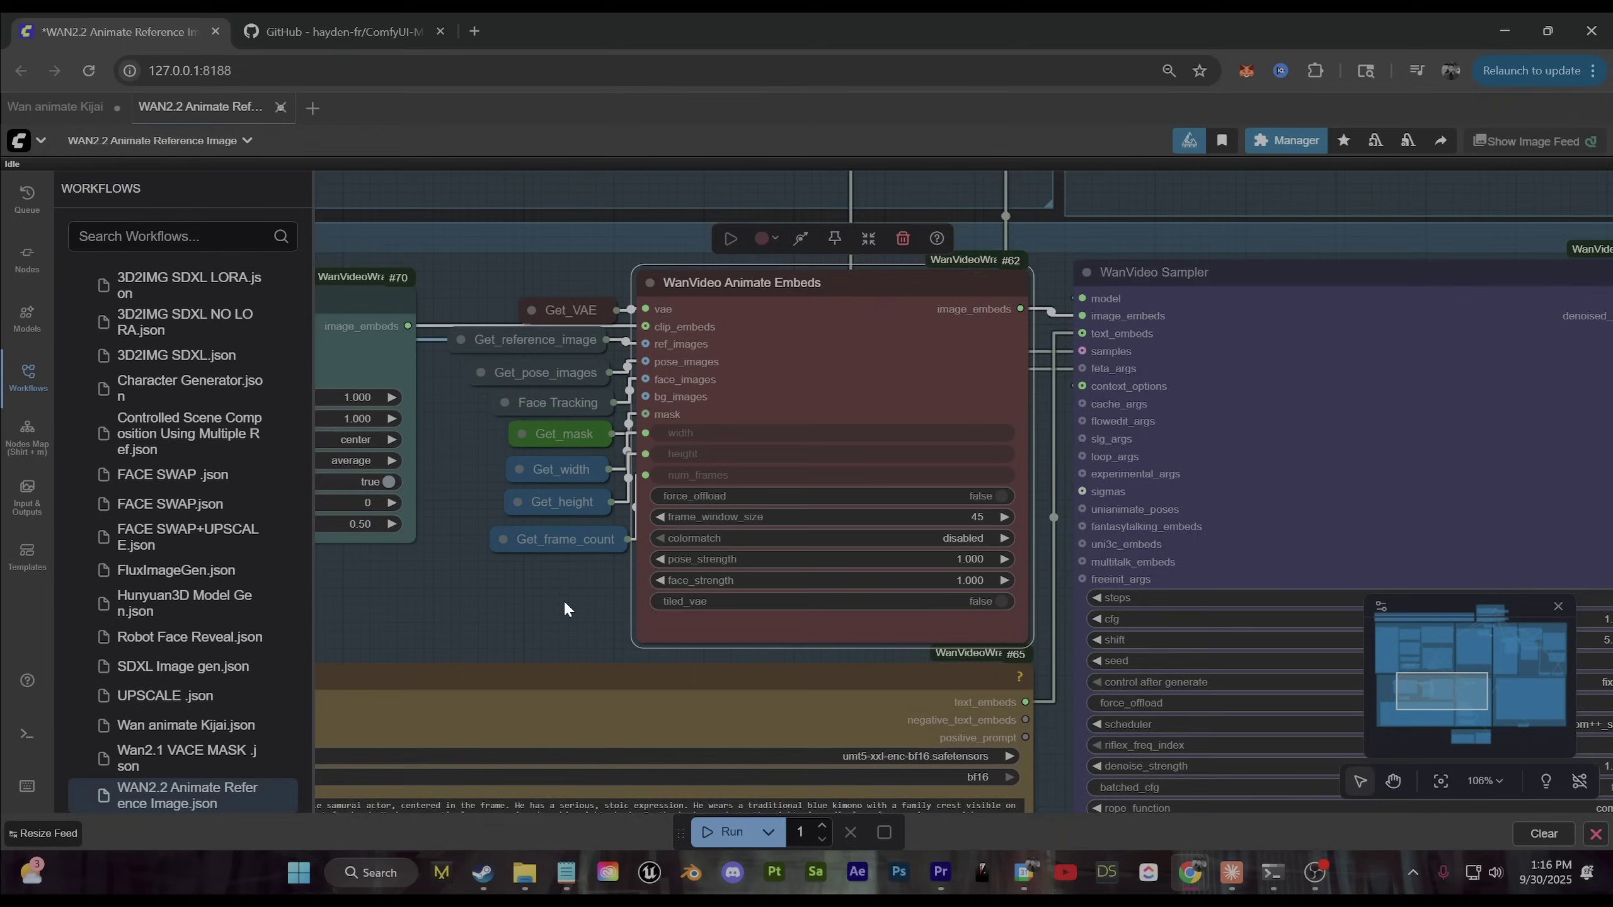
scroll(560, 604, "up", 3)
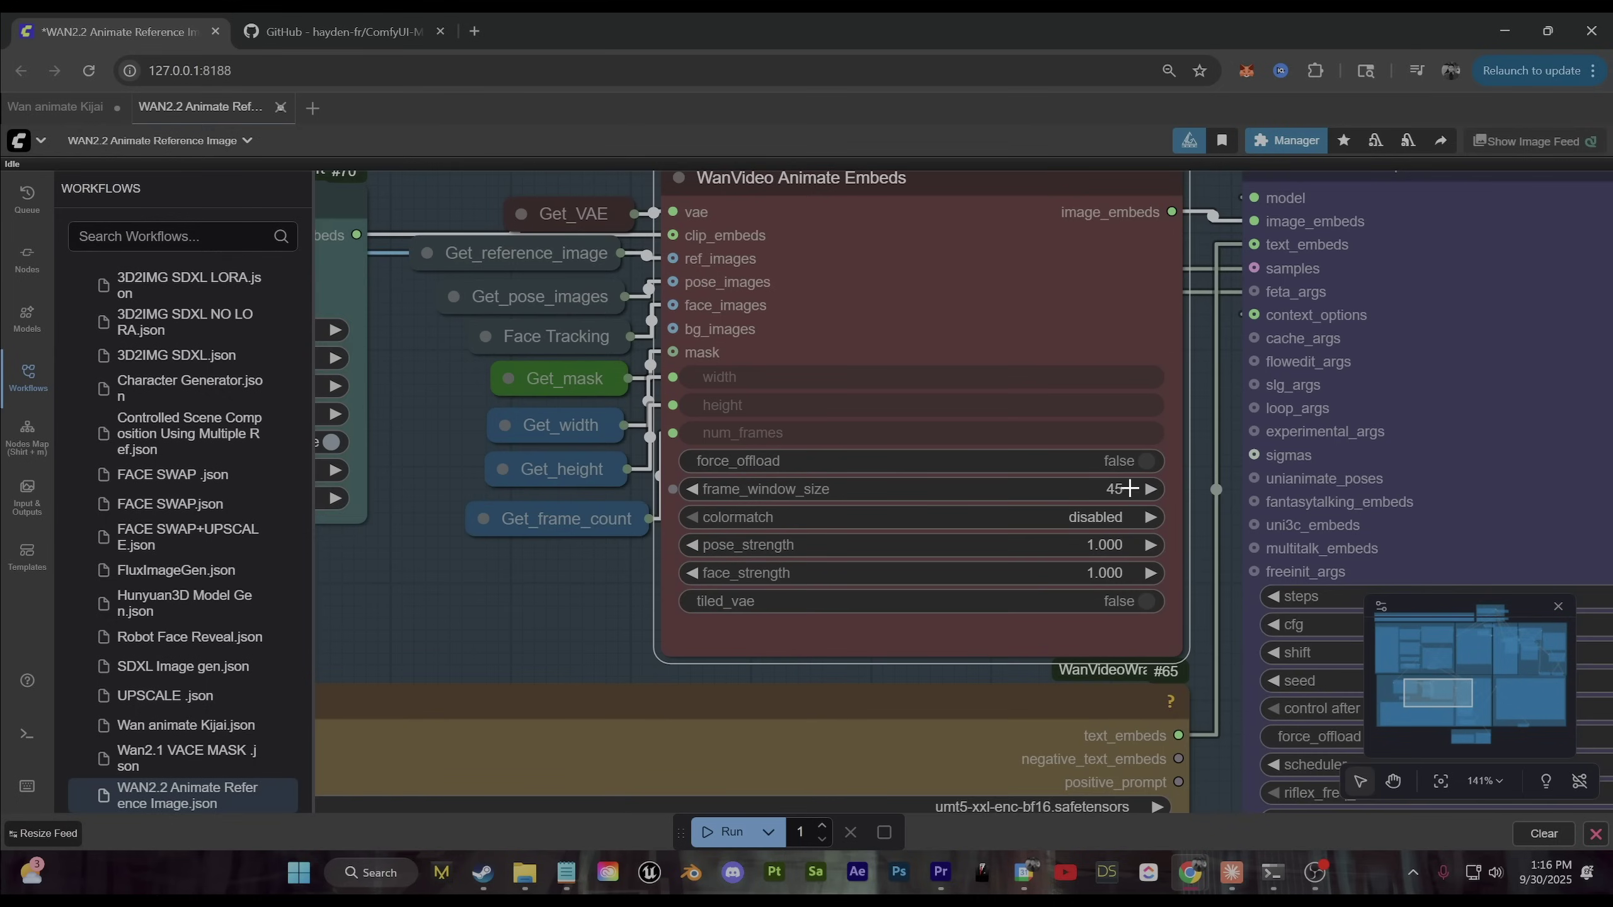
scroll(1209, 651, "down", 8)
Step: Bypass the WanVideo Context Options node in the Long Generations group again
left_click_drag(1258, 753, 714, 410)
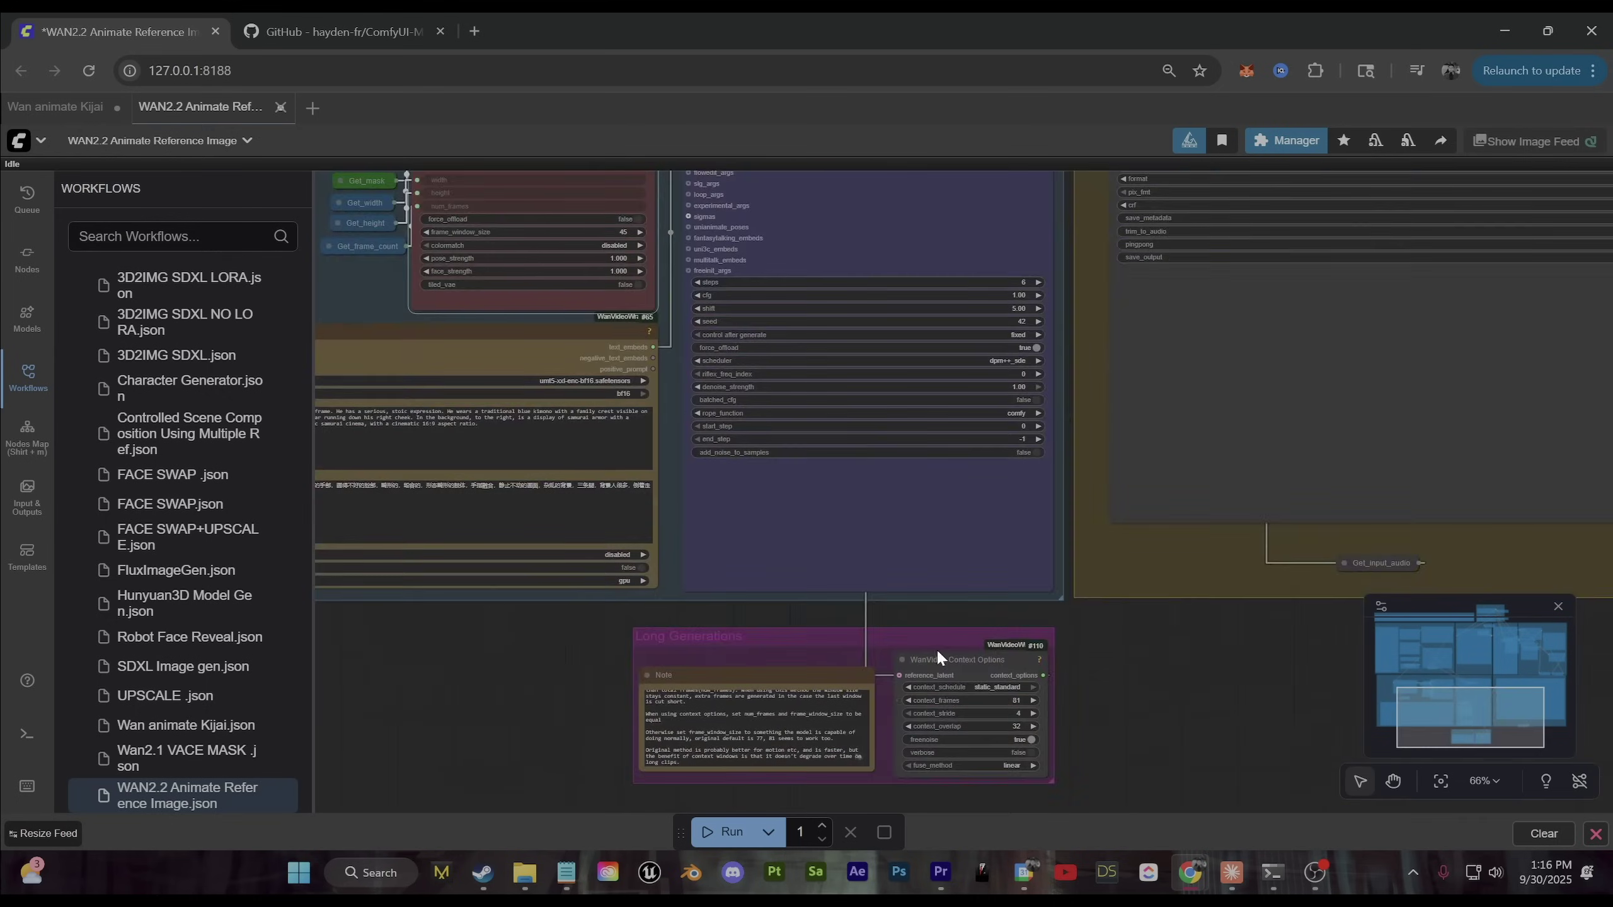
scroll(1010, 683, "up", 8)
left_click_drag(1143, 692, 1147, 565)
left_click(871, 484)
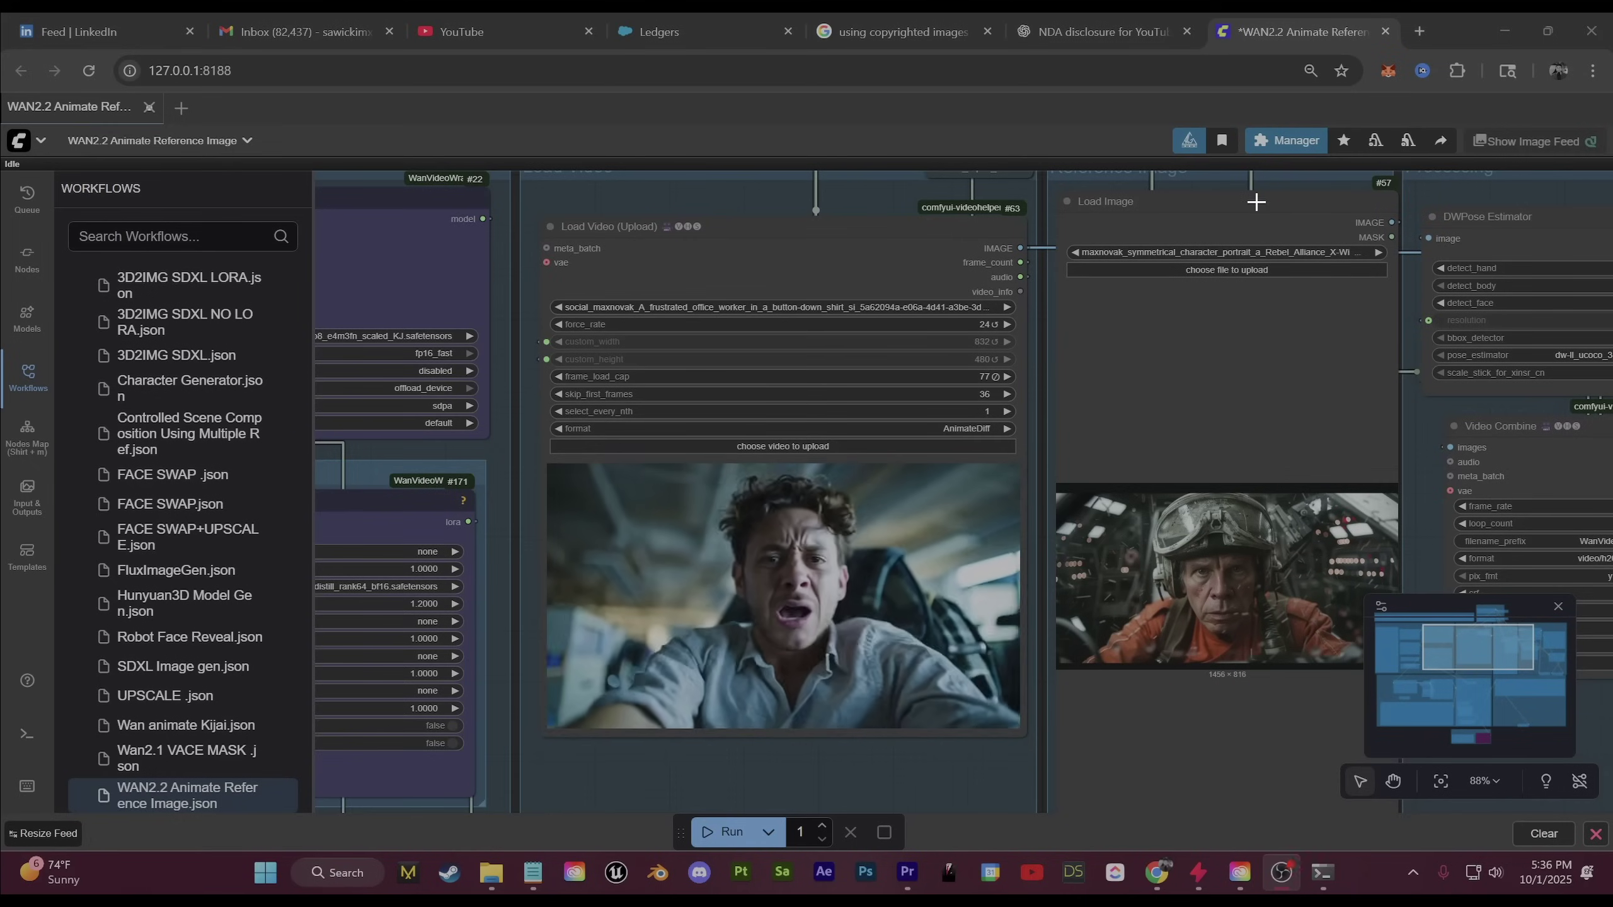
Step: Examine the frame_load_cap and other frame settings of the Load Video node, together with the Reference Image group
scroll(1094, 300, "up", 3)
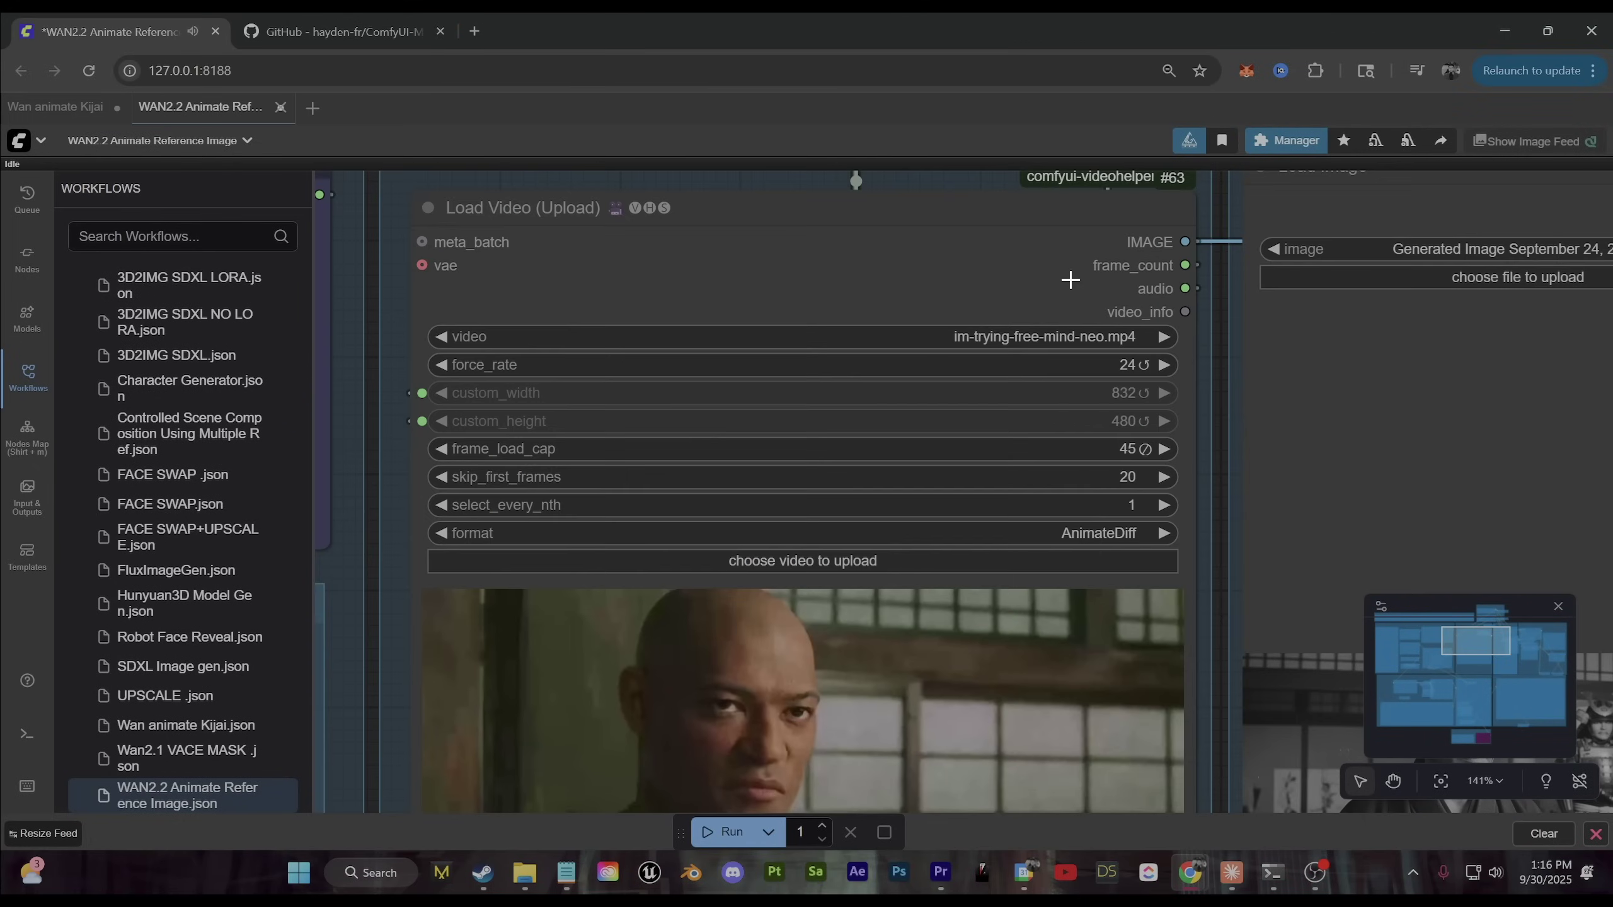
scroll(953, 700, "down", 3)
left_click_drag(952, 704, 1235, 166)
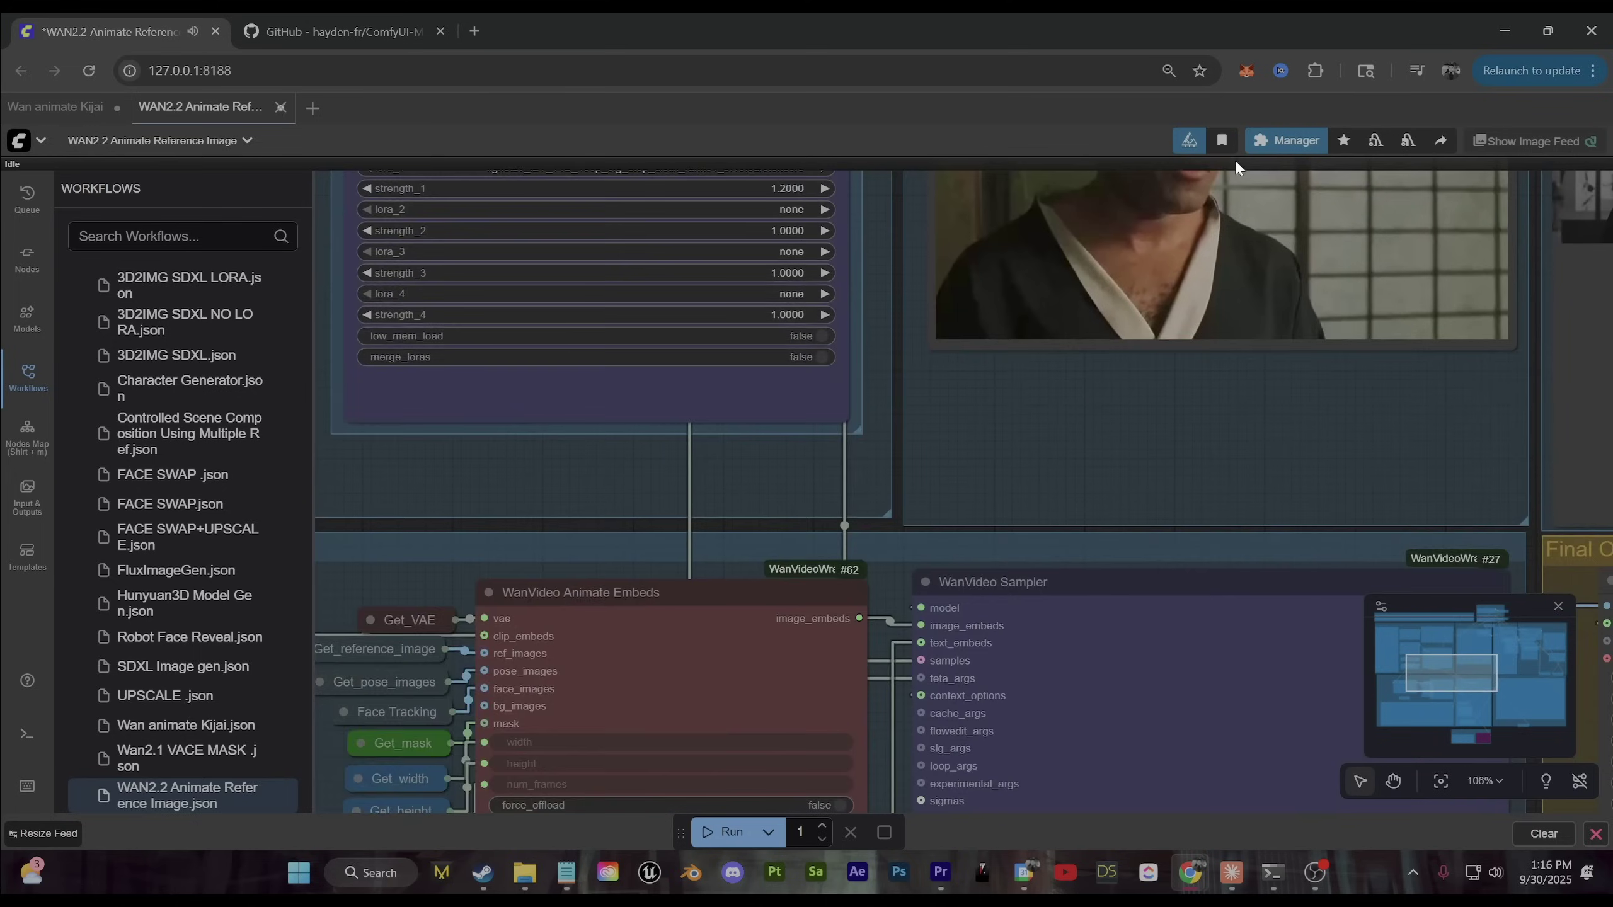
scroll(1075, 438, "down", 5)
left_click_drag(966, 586, 999, 544)
scroll(917, 645, "up", 4)
left_click_drag(1273, 185, 904, 681)
scroll(1151, 424, "down", 1)
left_click_drag(1132, 486, 993, 579)
scroll(1054, 629, "down", 2)
left_click_drag(1054, 629, 795, 574)
scroll(797, 574, "up", 1)
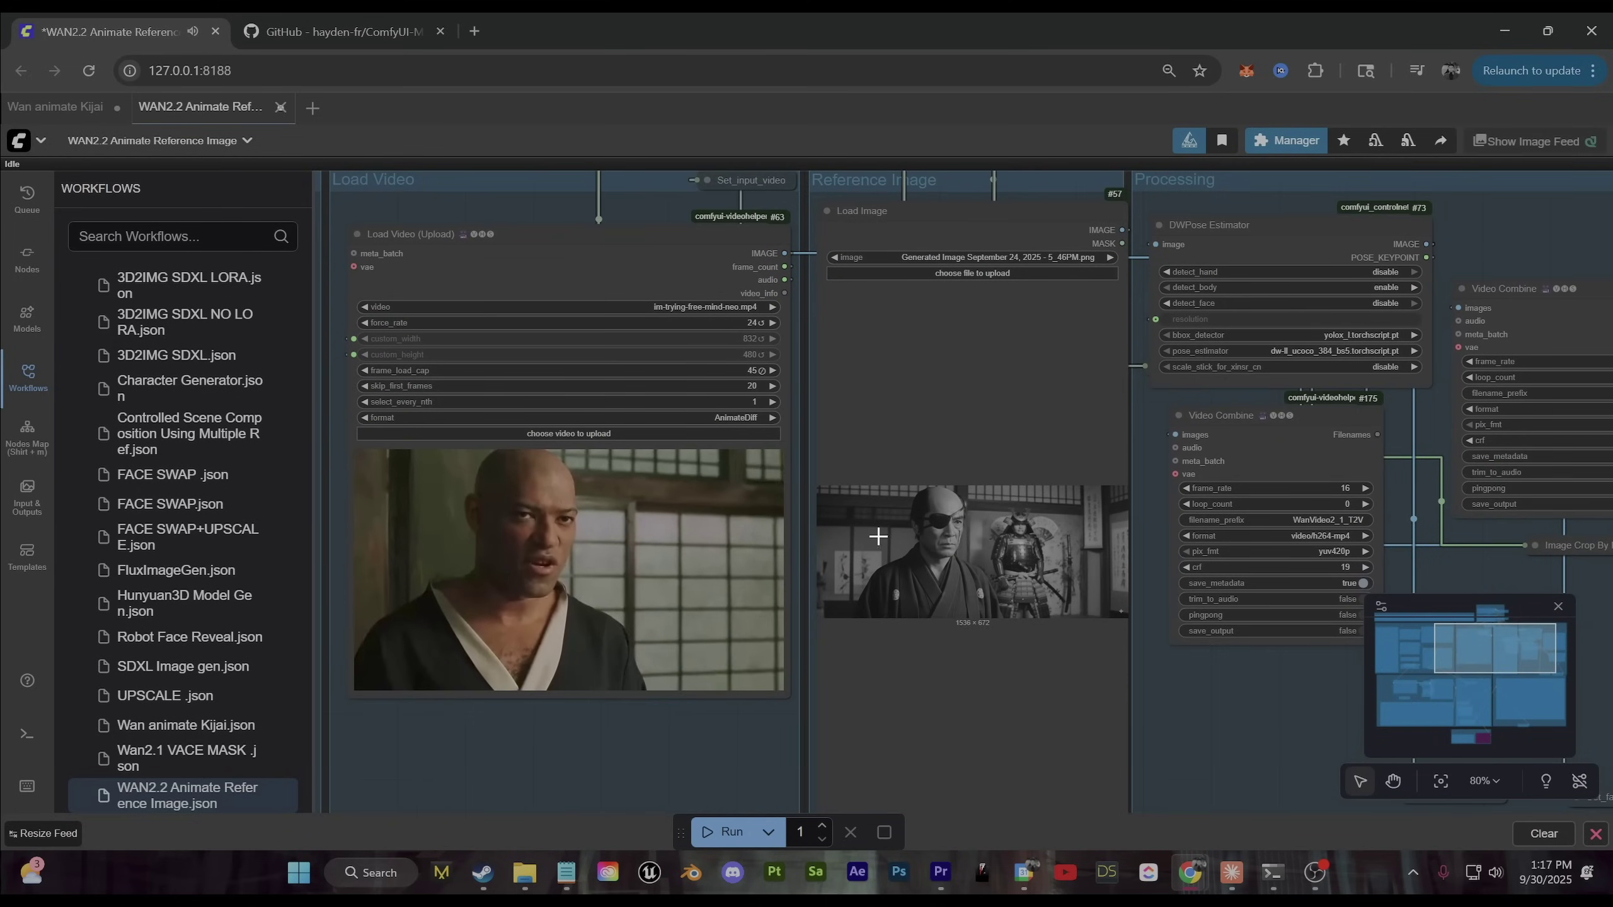
Step: Review the overall workflow layout from the model loading groups through Processing to Final Output
scroll(967, 650, "down", 15)
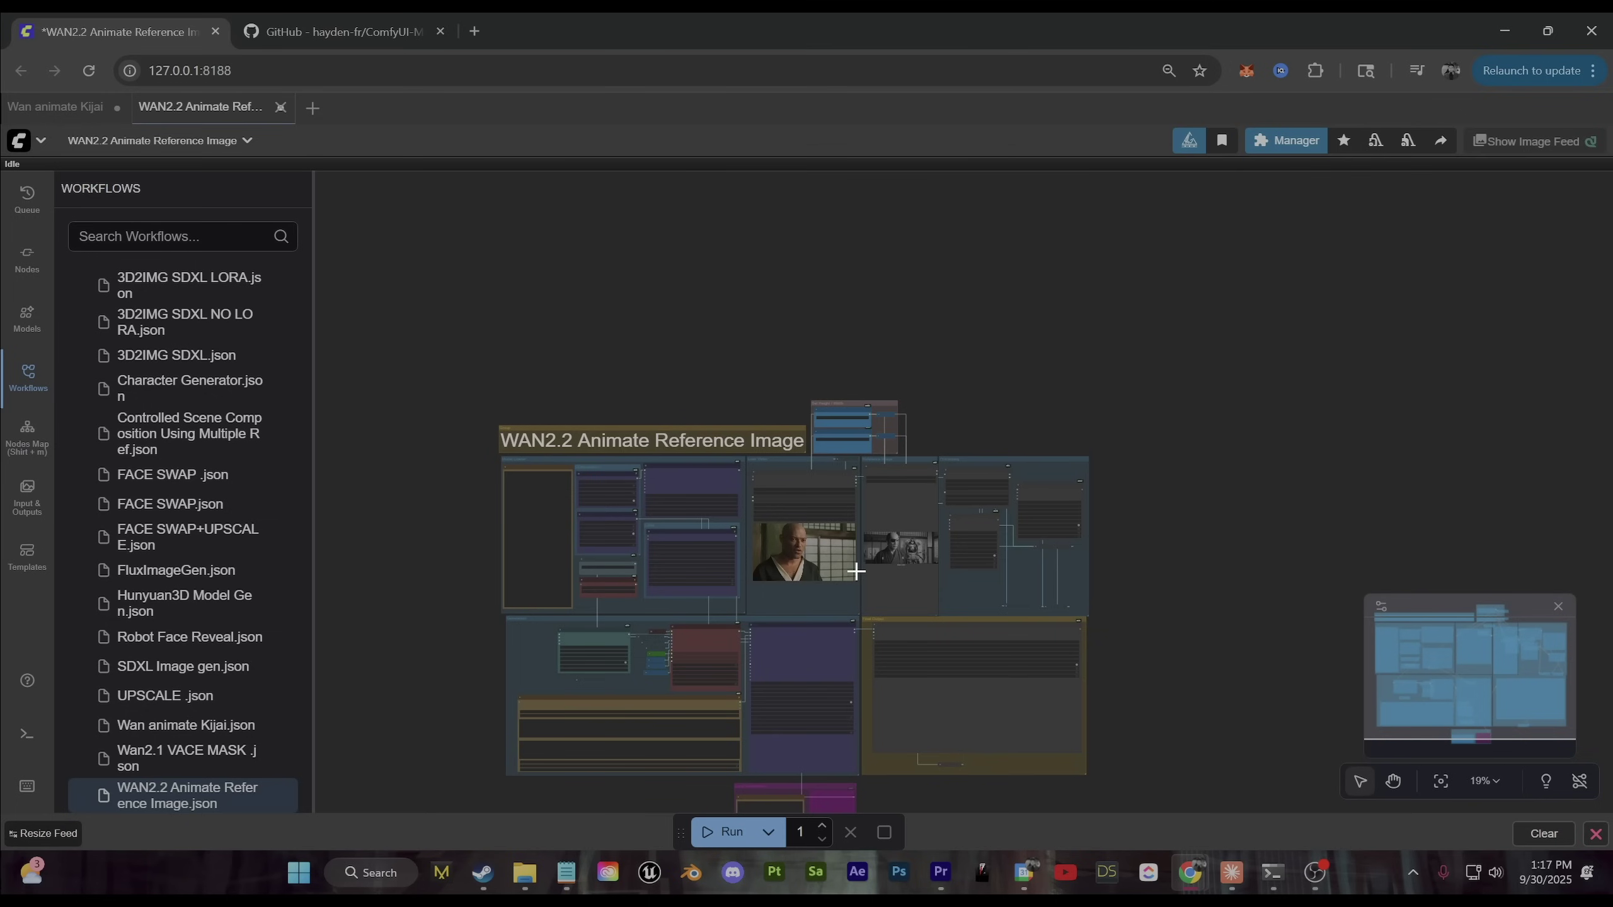
scroll(825, 585, "up", 8)
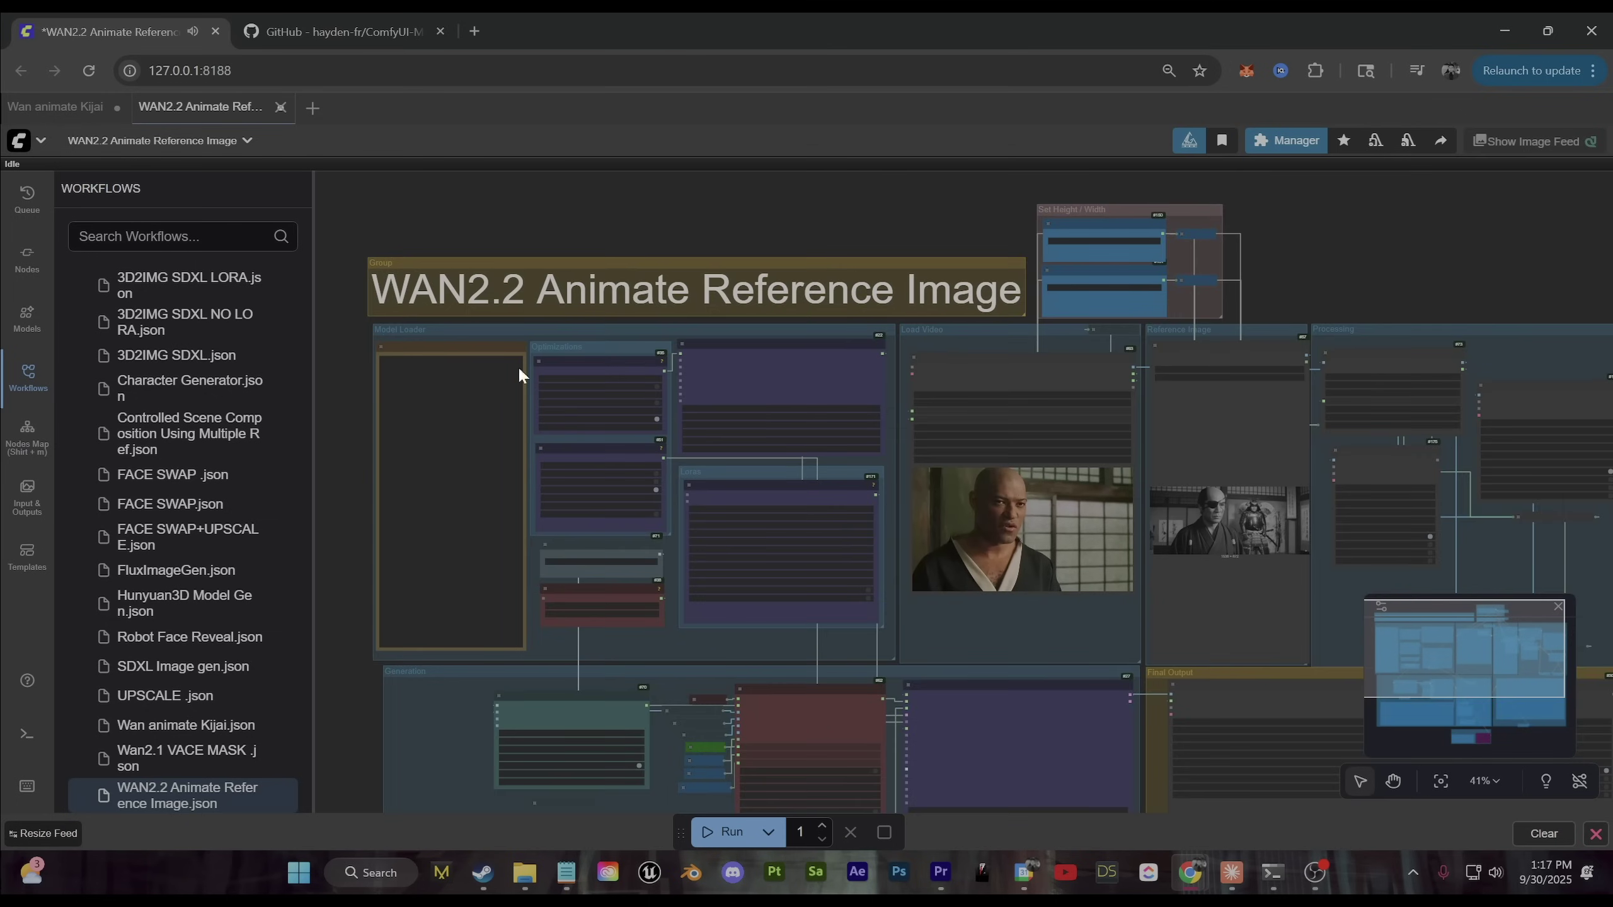
left_click_drag(974, 548, 674, 508)
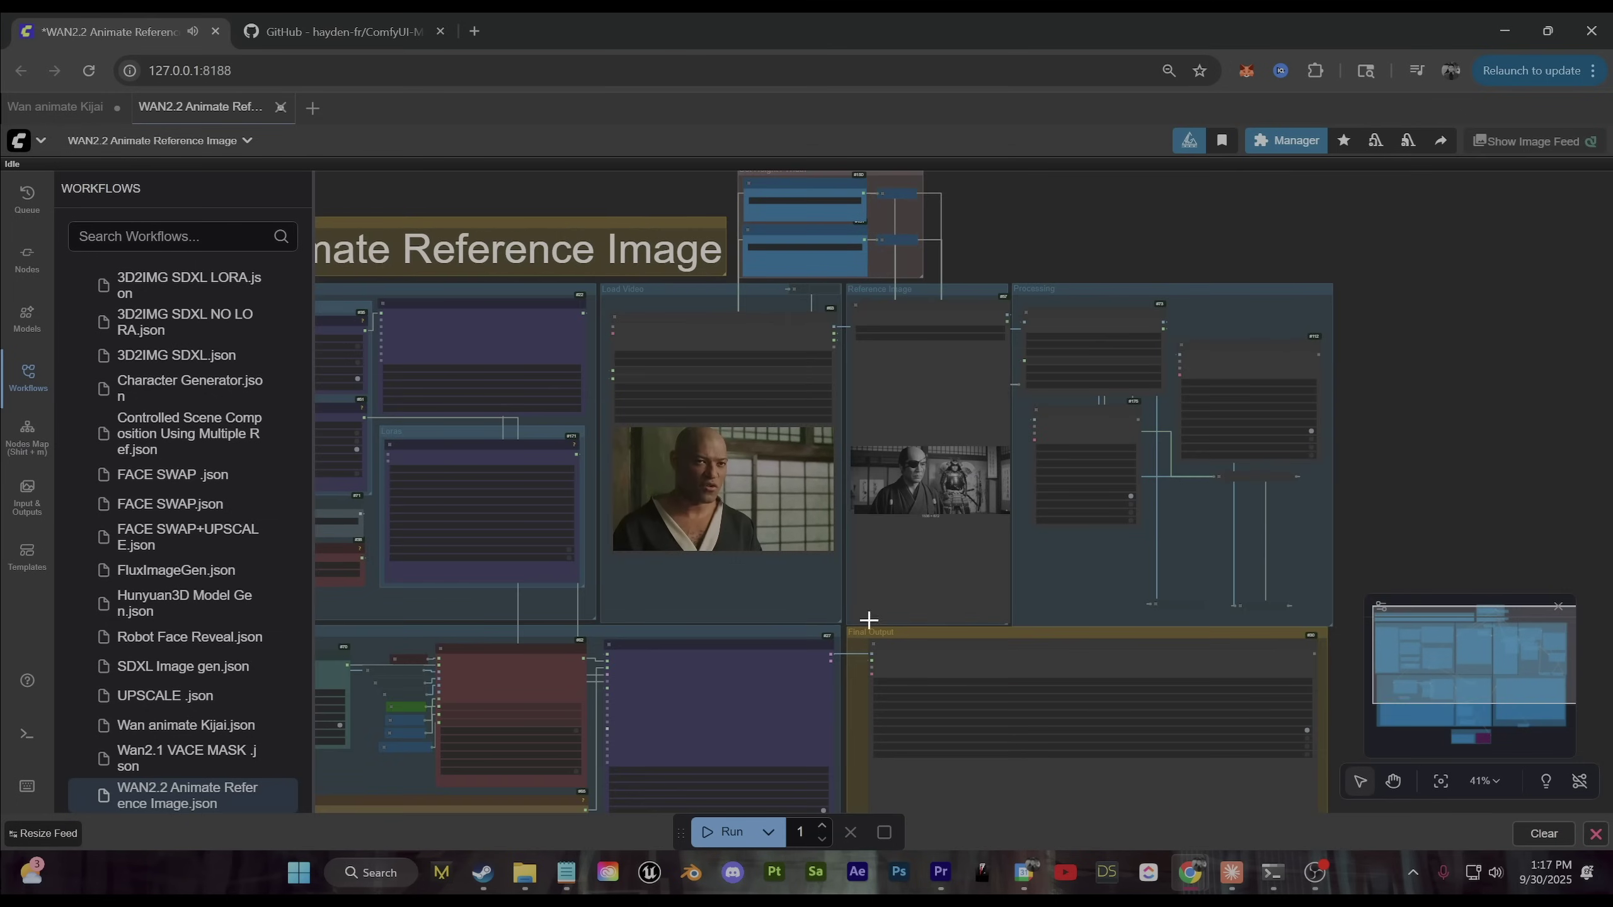
left_click_drag(705, 803, 683, 515)
scroll(660, 521, "up", 7)
scroll(1026, 515, "down", 2)
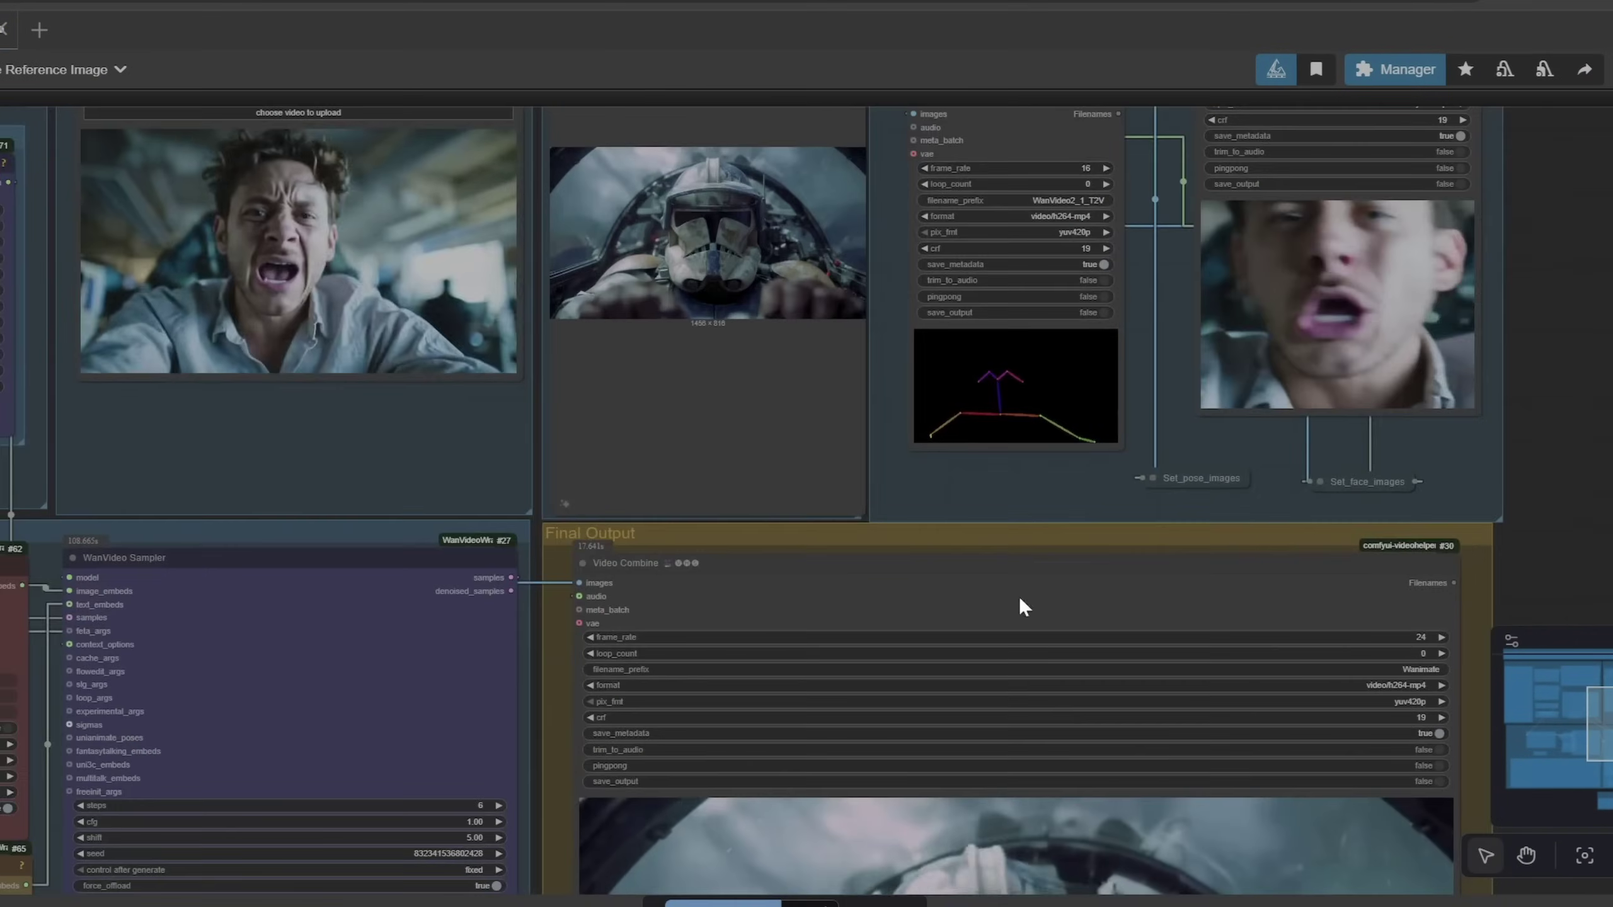
Step: Inspect the rendered clip in the Final Output group and open its Video Combine node's options
left_click_drag(1111, 683, 962, 220)
scroll(962, 374, "down", 10)
left_click_drag(921, 324, 947, 519)
scroll(978, 569, "up", 5)
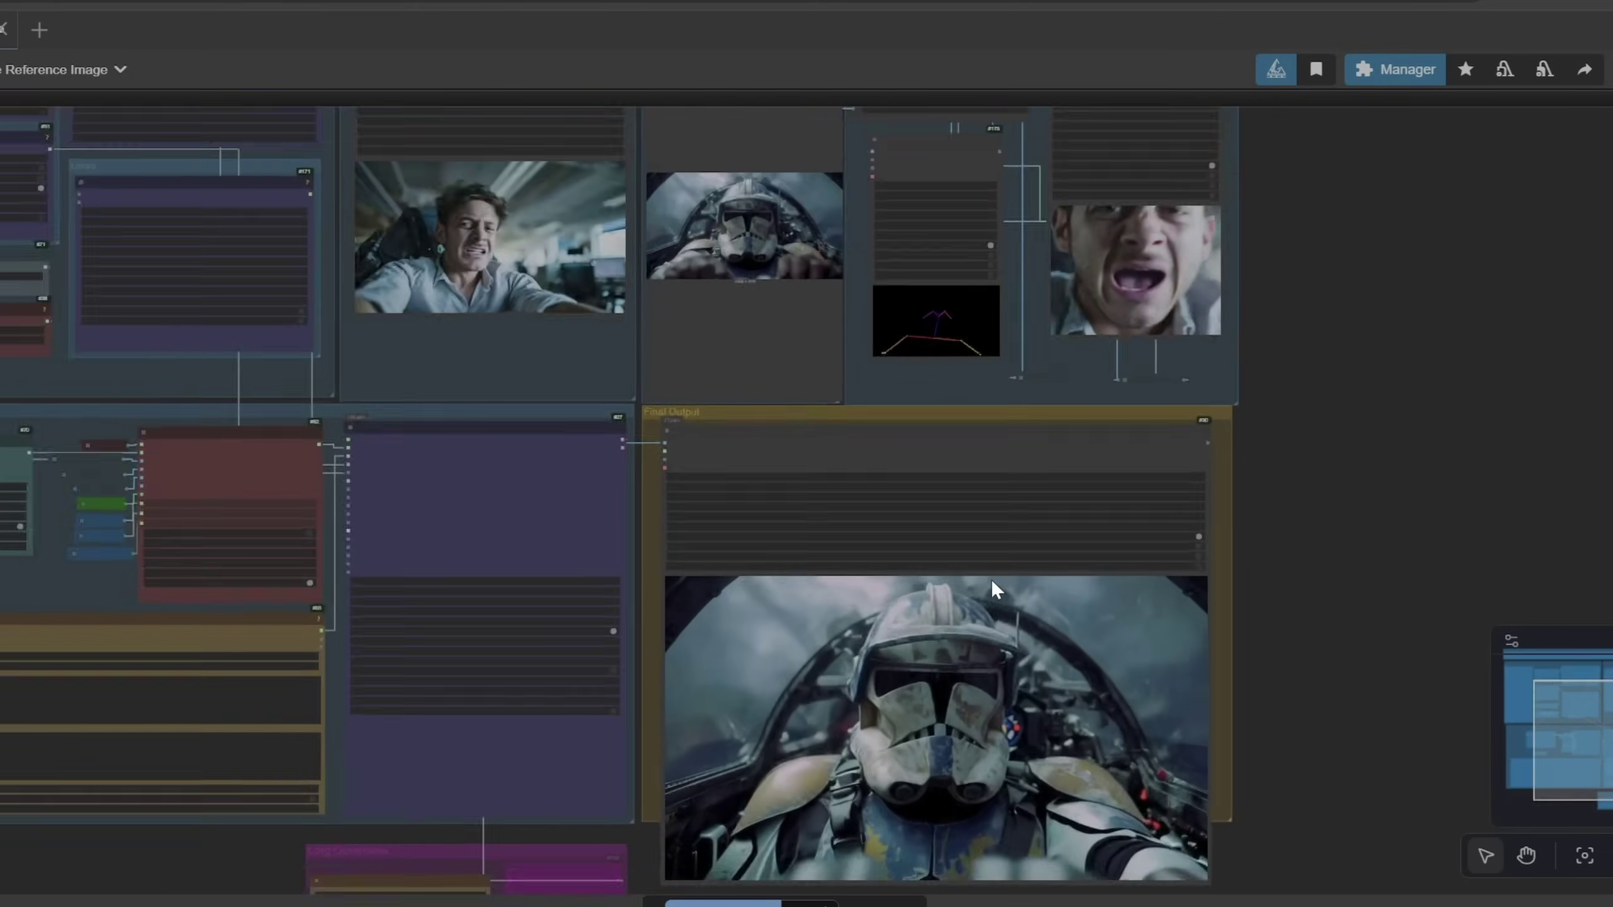
scroll(990, 581, "up", 1)
left_click_drag(990, 580, 895, 649)
scroll(895, 649, "down", 2)
right_click(912, 704)
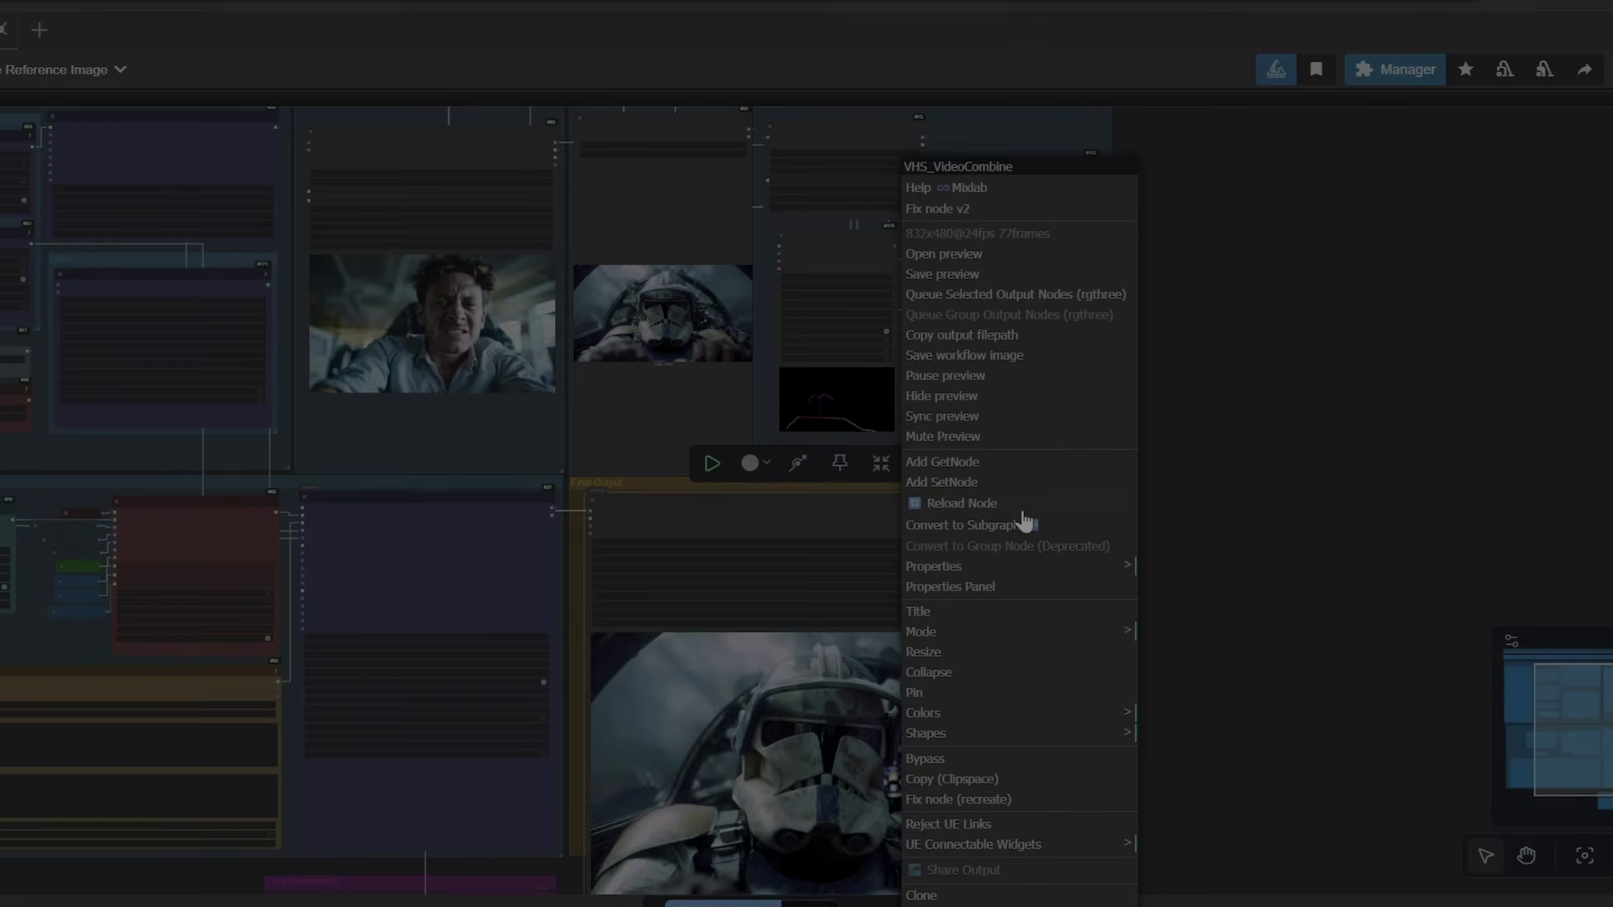